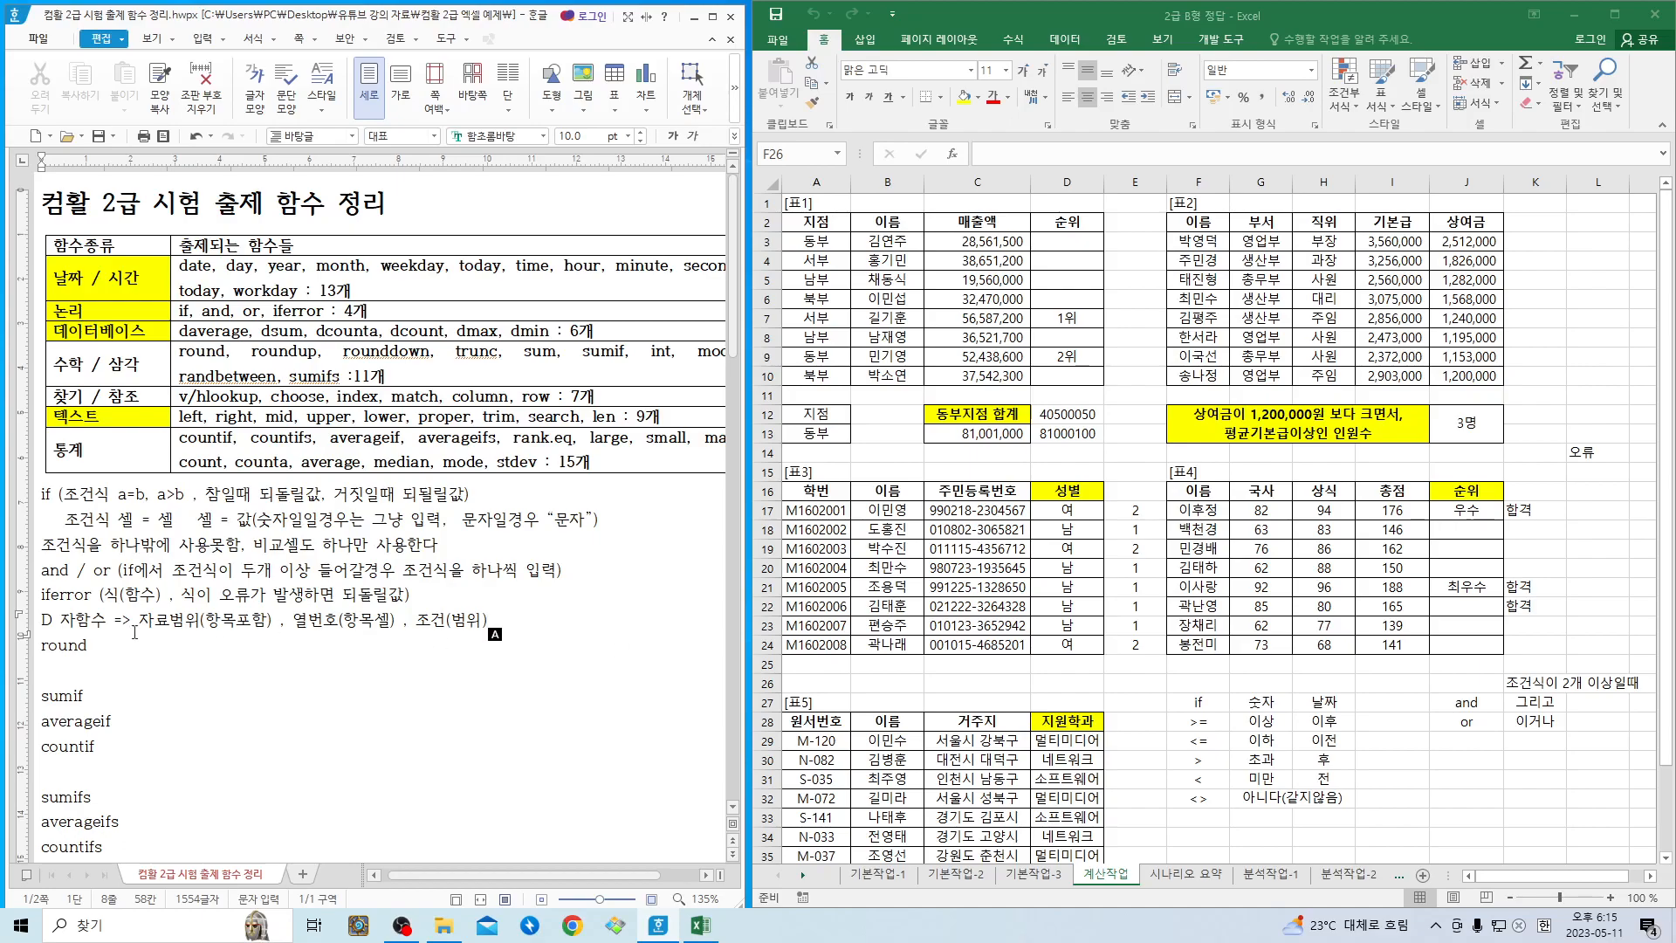
# - In the Hangul function notes, extend the "round" line so it reads "round up down(trunc)"
pyautogui.click(93, 647)
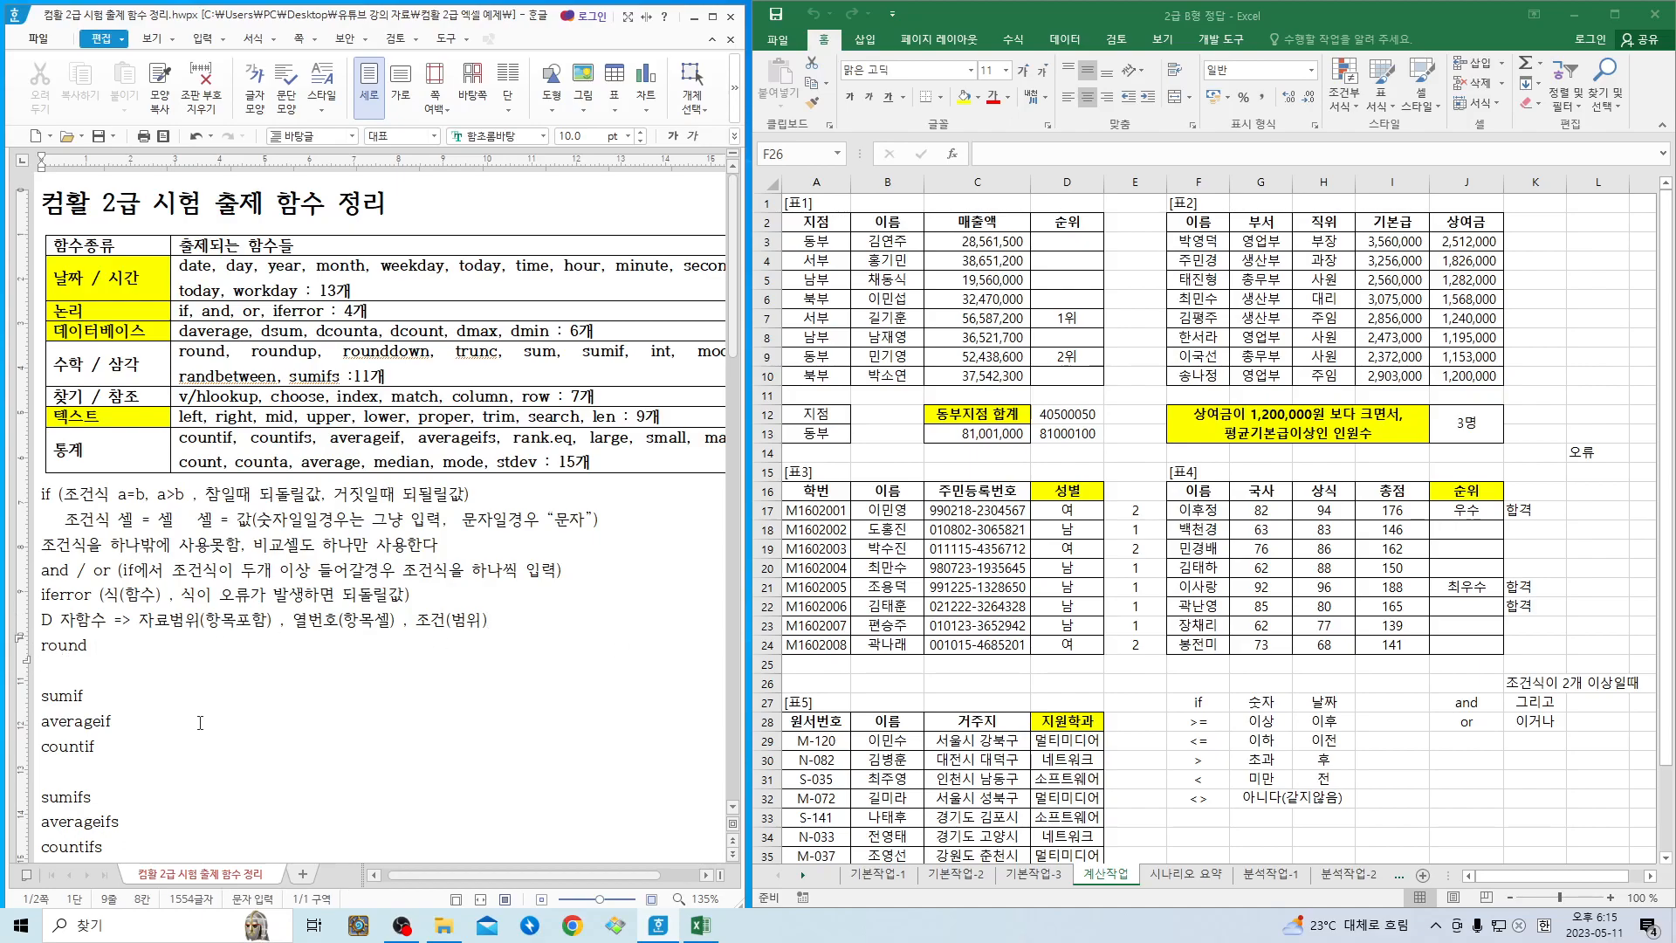
pyautogui.write('up d')
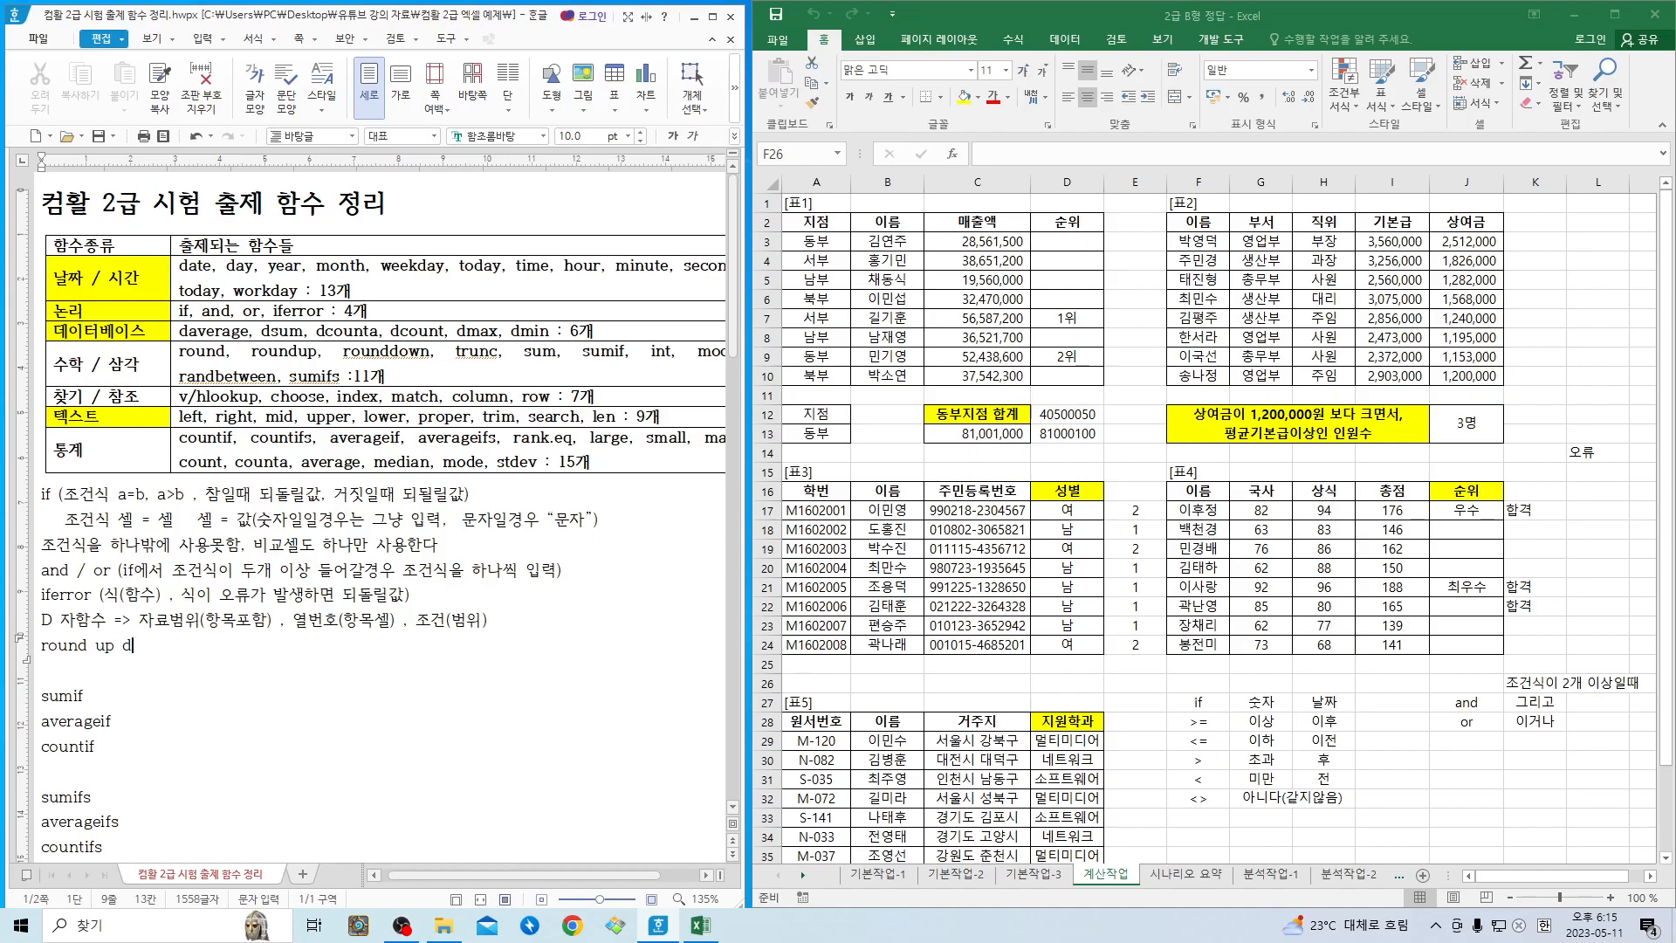
pyautogui.write('own(trunc)')
# - Insert the Korean meaning 반올림 directly after "round" in the notes
pyautogui.press('Left')
pyautogui.press('Left')
pyautogui.press('Left')
pyautogui.press('Left')
pyautogui.press('Left')
pyautogui.press('Left')
pyautogui.press('Left')
pyautogui.press('Left')
pyautogui.press('Left')
pyautogui.press('Left')
pyautogui.press('Left')
pyautogui.press('Left')
pyautogui.press('Left')
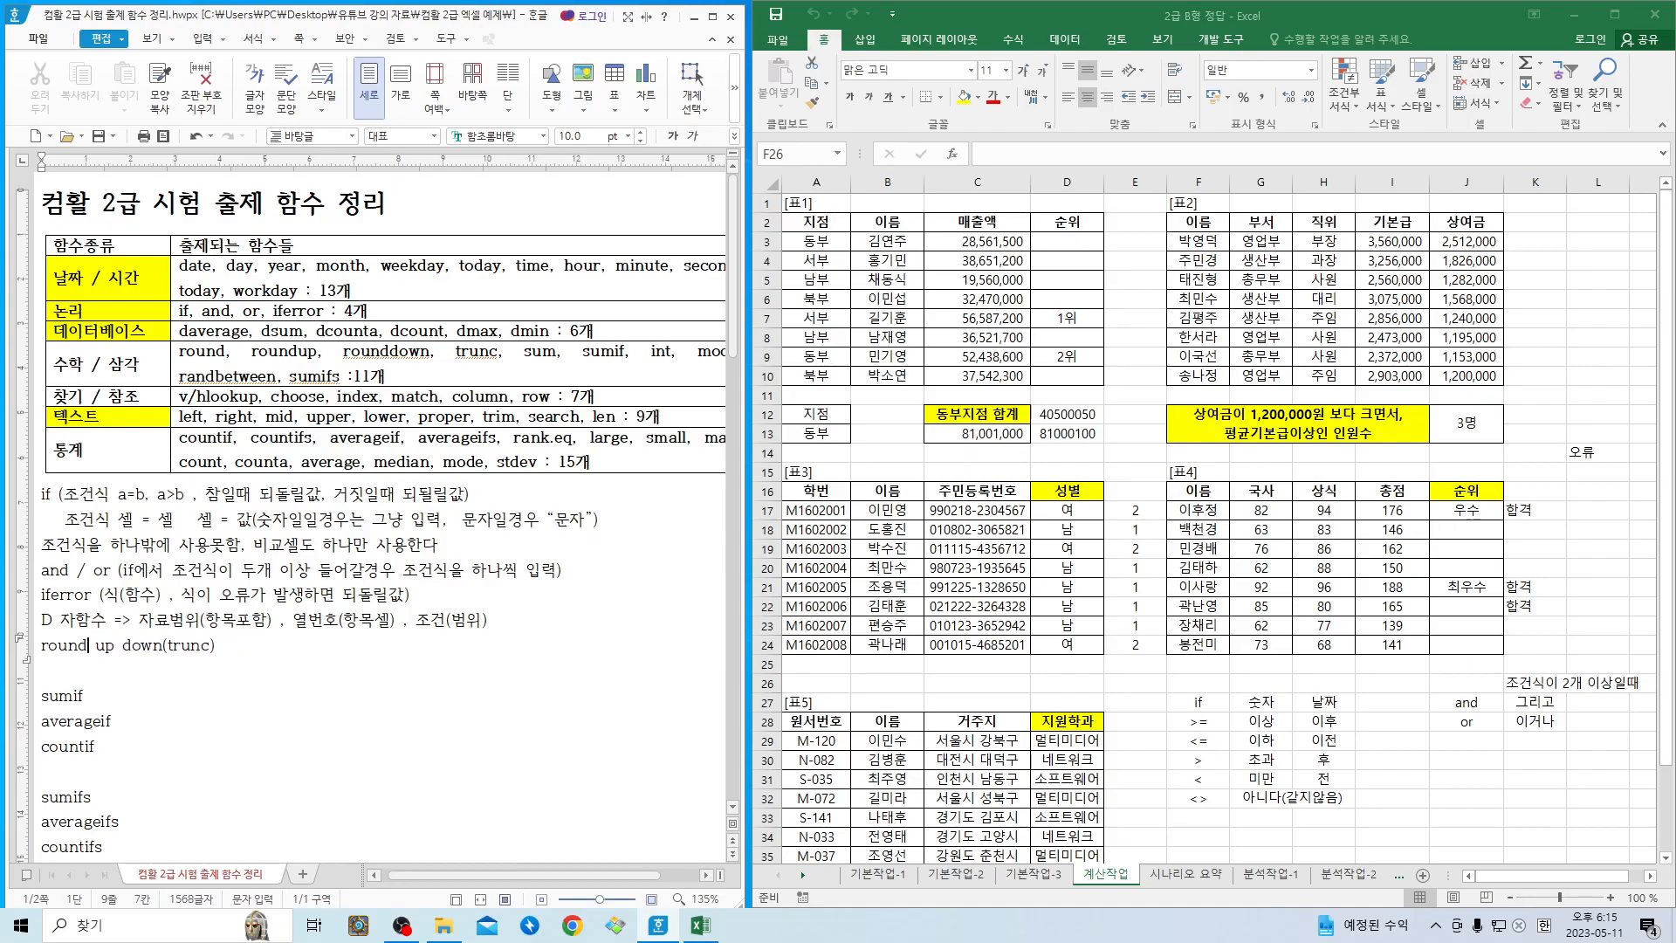
pyautogui.write('발')
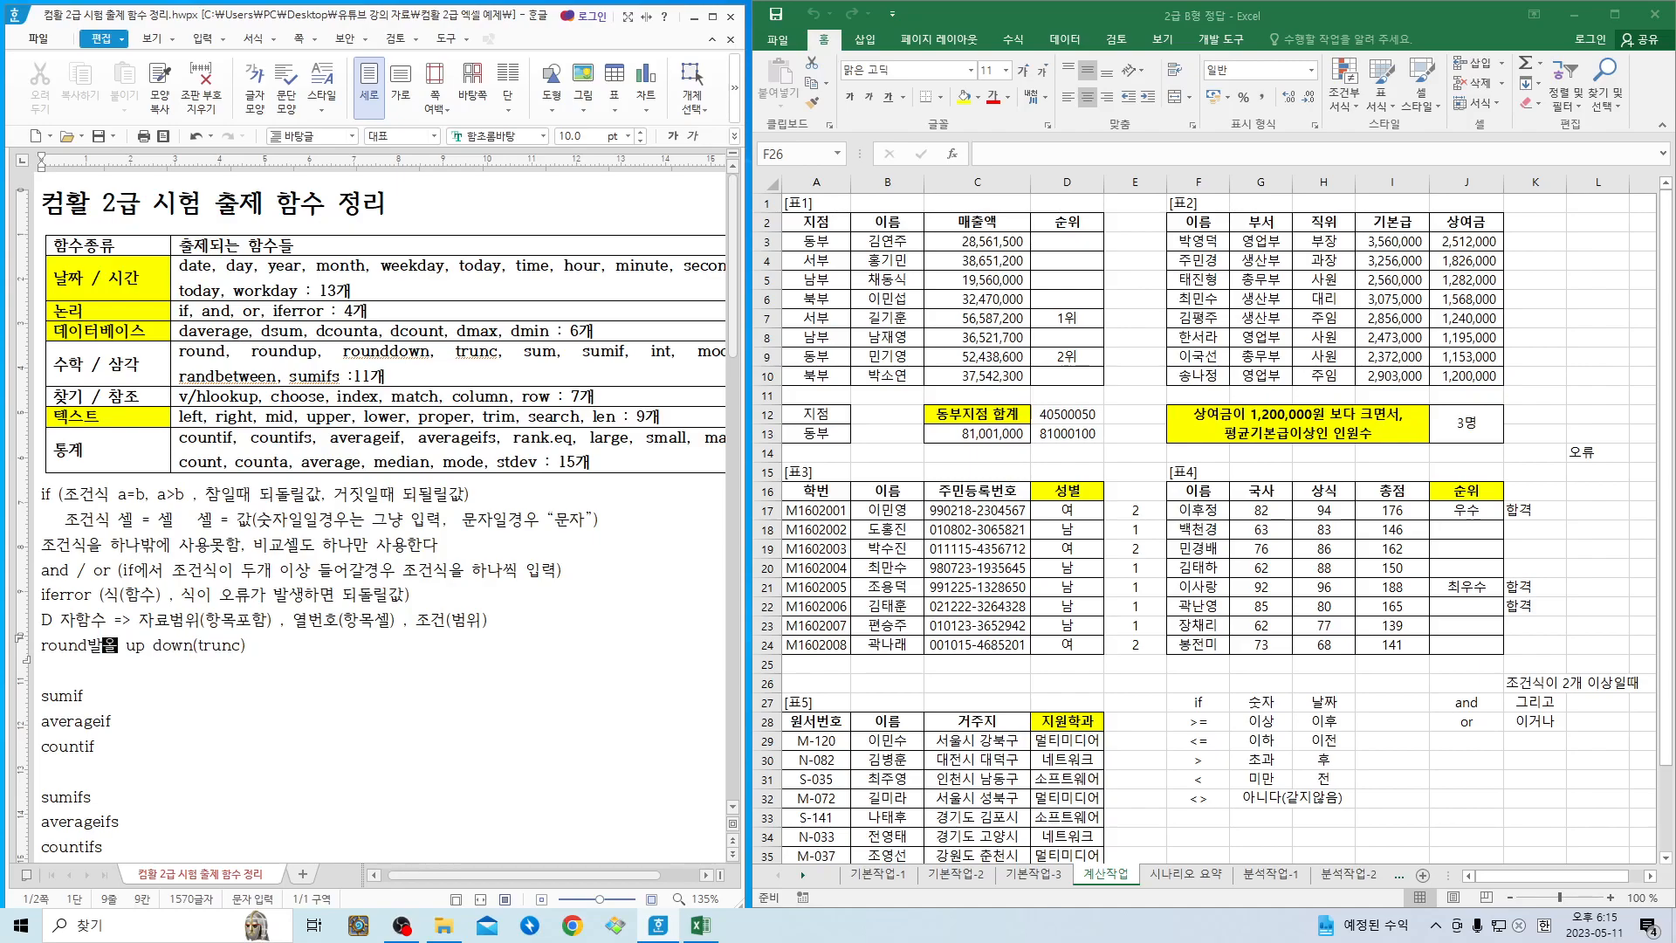
pyautogui.press('BackSpace')
pyautogui.write('반올림')
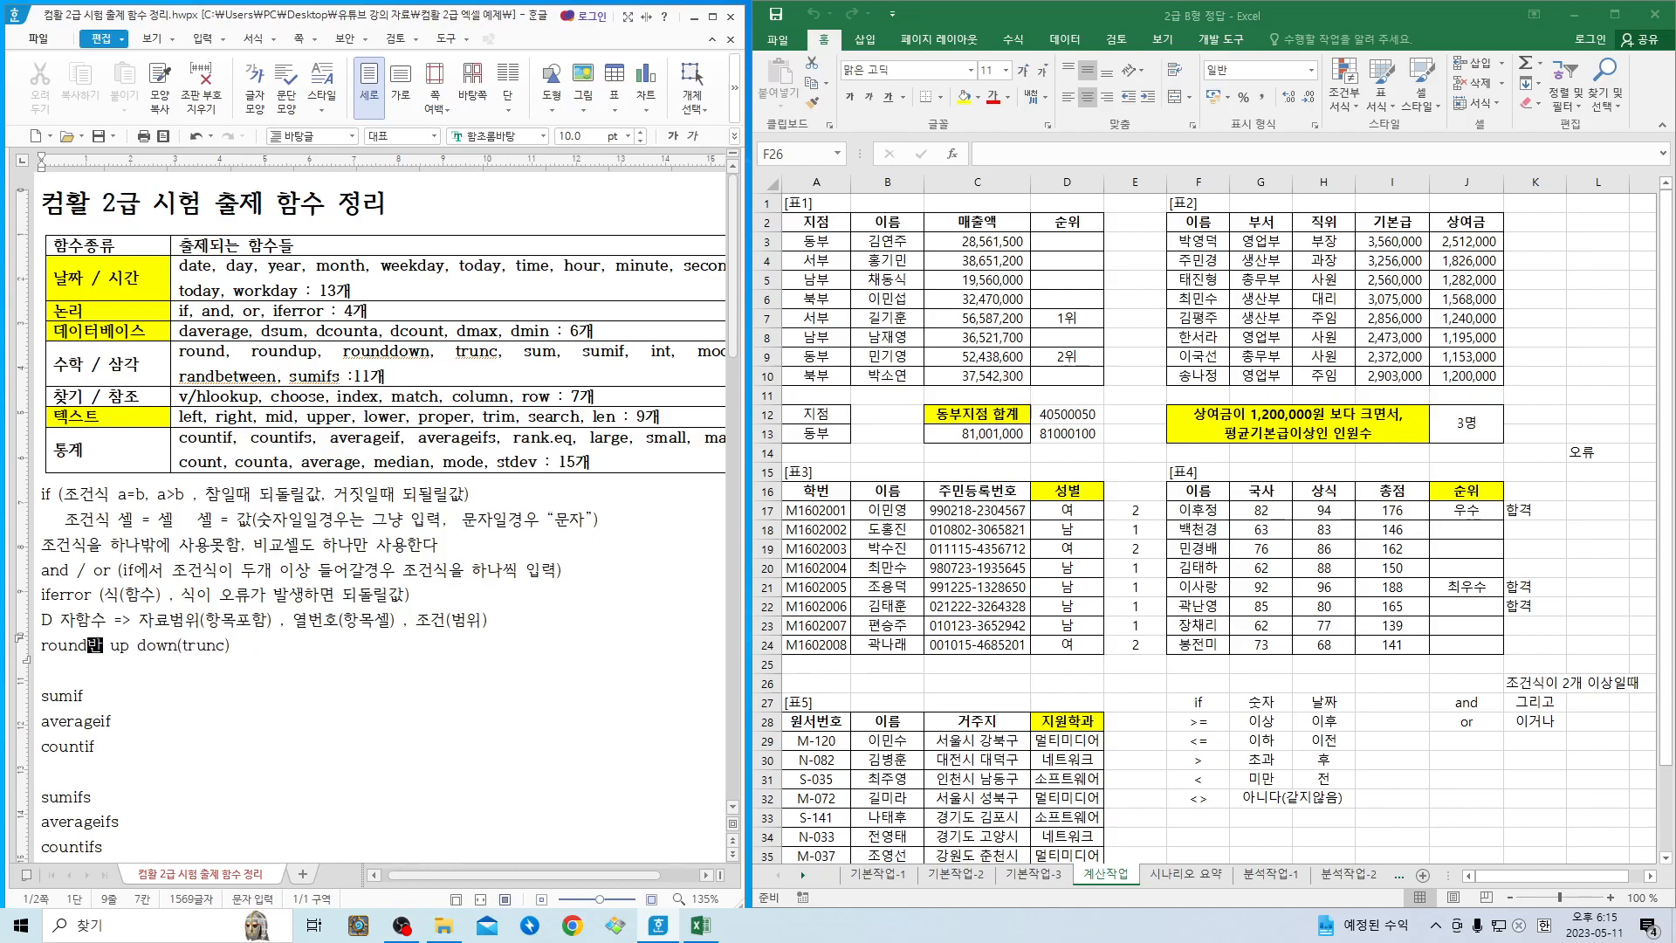
# - Insert 올림 directly after "up" and 버림 directly after "down(trunc)" on the same line
pyautogui.press('Right')
pyautogui.press('Right')
pyautogui.press('Right')
pyautogui.write('올림')
pyautogui.press('Right')
pyautogui.press('Right')
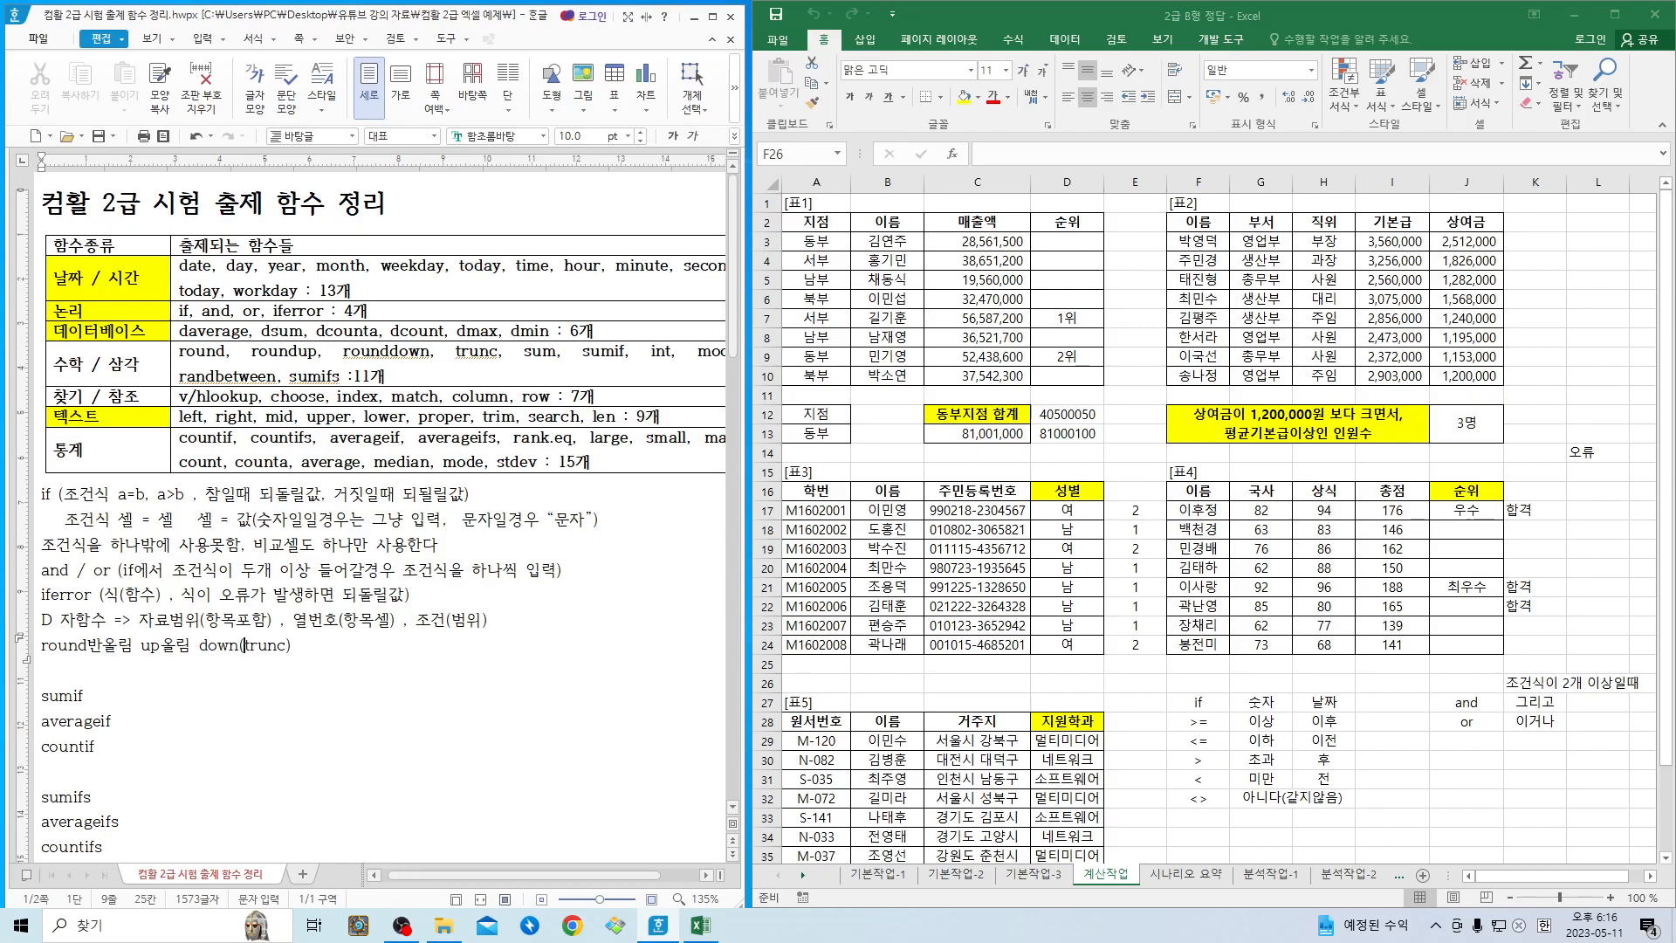
pyautogui.press('Right')
pyautogui.press('Right')
pyautogui.press('Right')
pyautogui.press('Right')
pyautogui.write('버림')
# - Add a line below the round entry reading "- 식 함수식 값 - 자릿수"
pyautogui.click(103, 670)
pyautogui.press('Return')
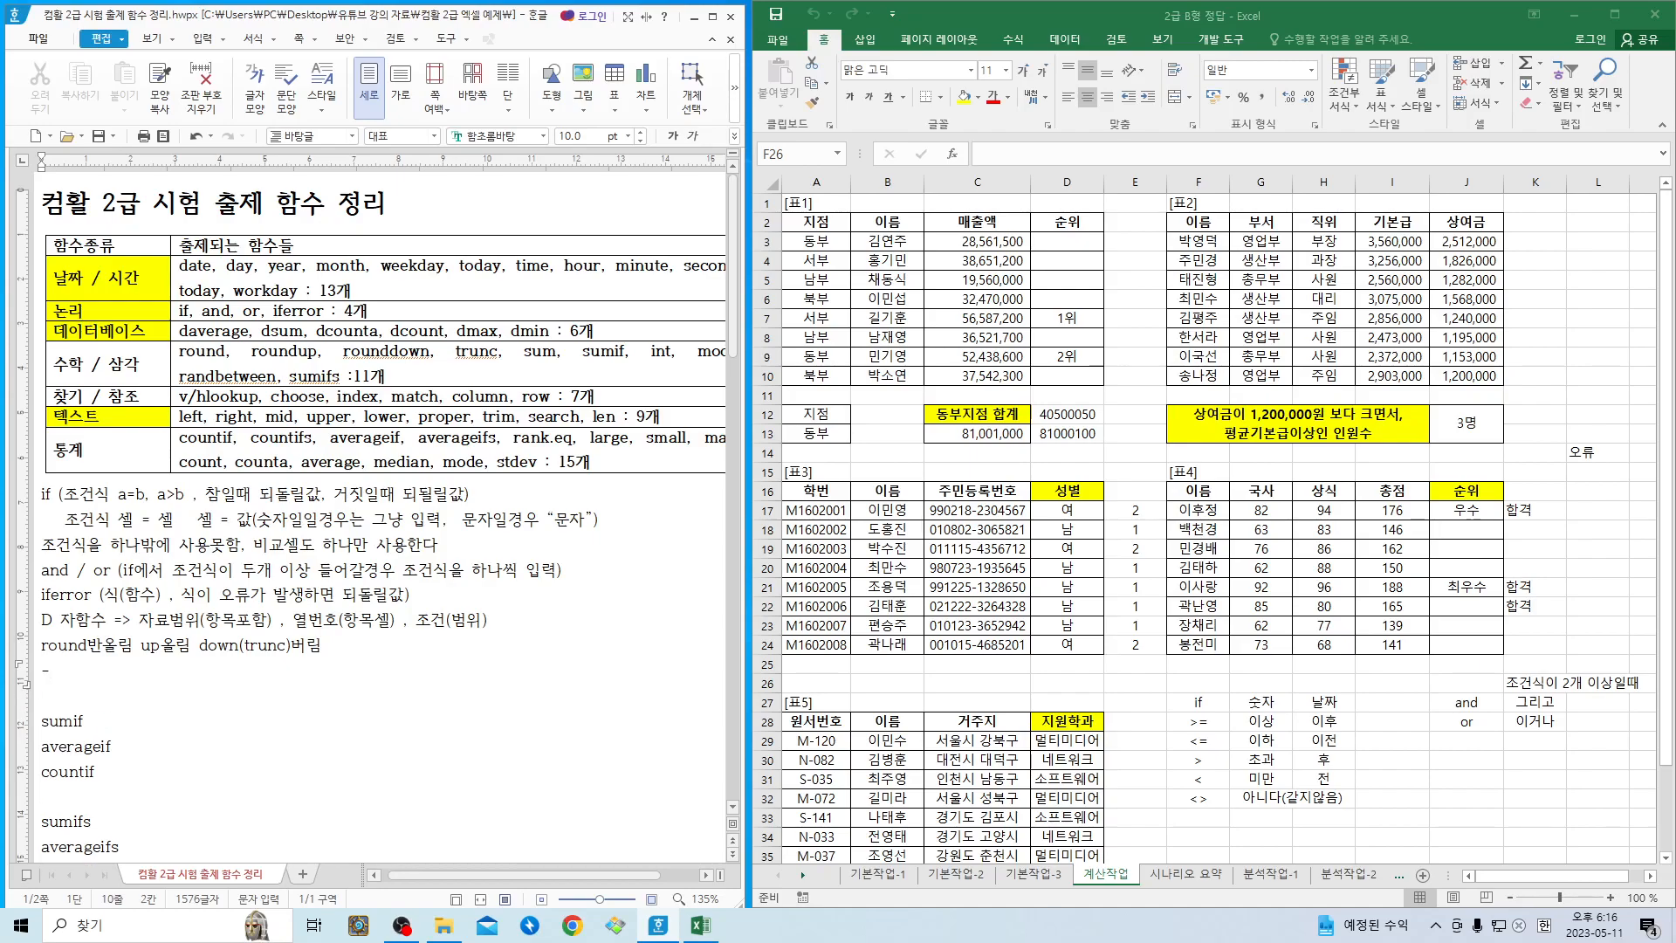
pyautogui.write('- 식 함수식 값    0ㅈ')
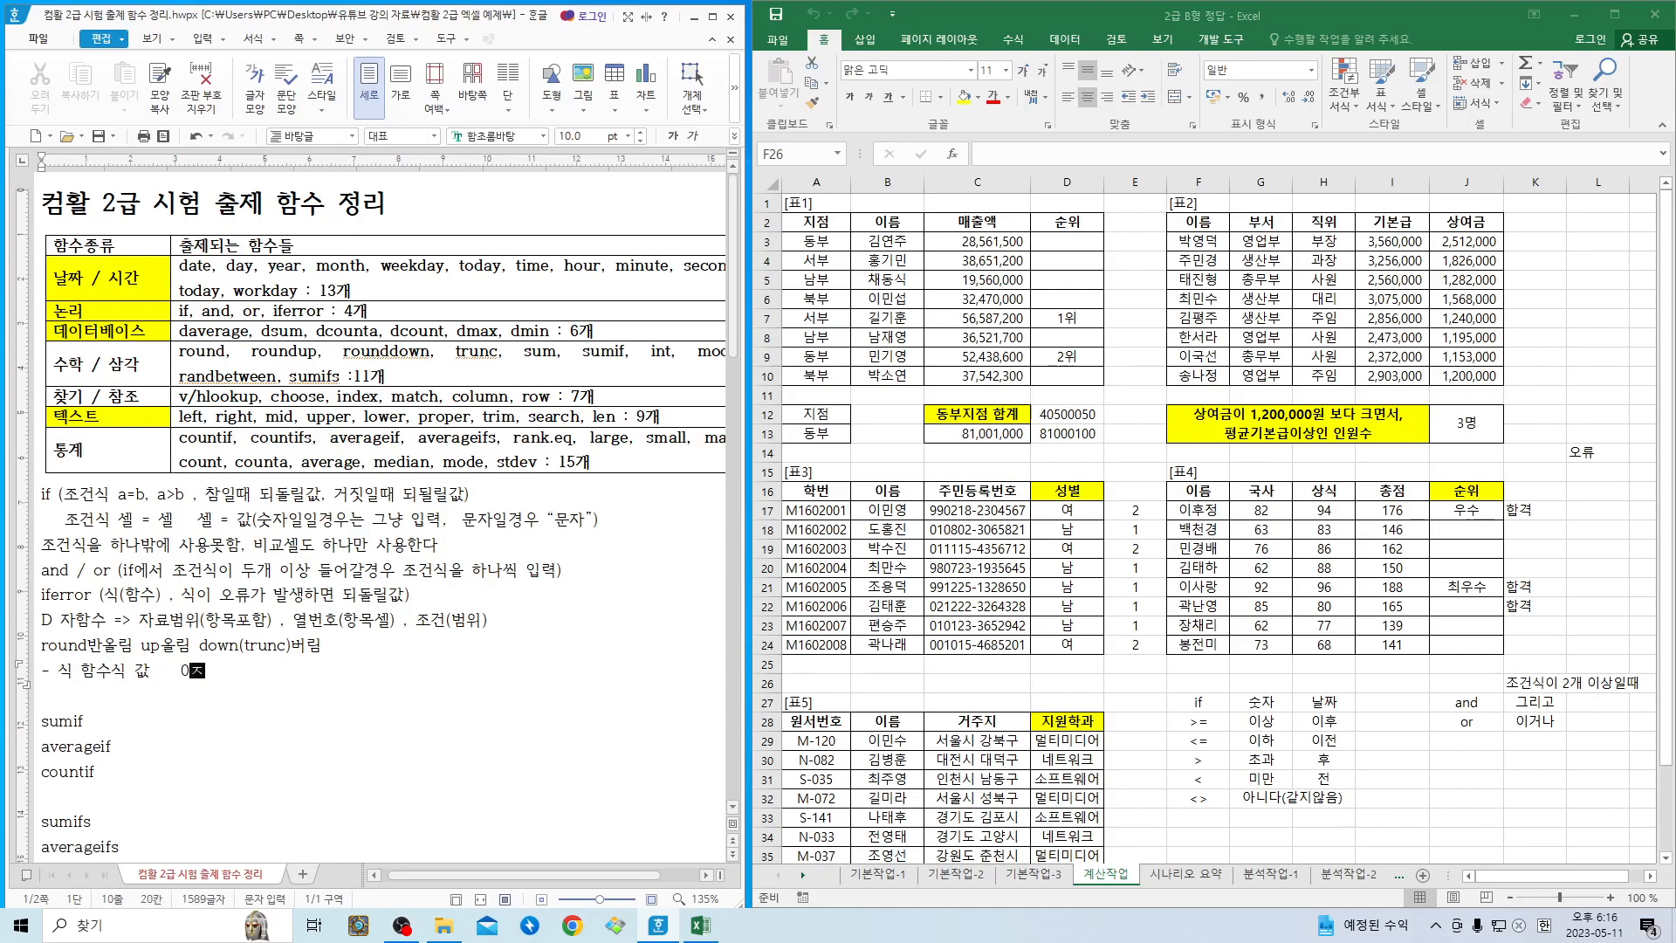
pyautogui.write('- 자료')
pyautogui.write('수')
# - Switch to Excel, select cell K3 beside 표2 and widen column K slightly
pyautogui.click(1139, 423)
pyautogui.click(1136, 433)
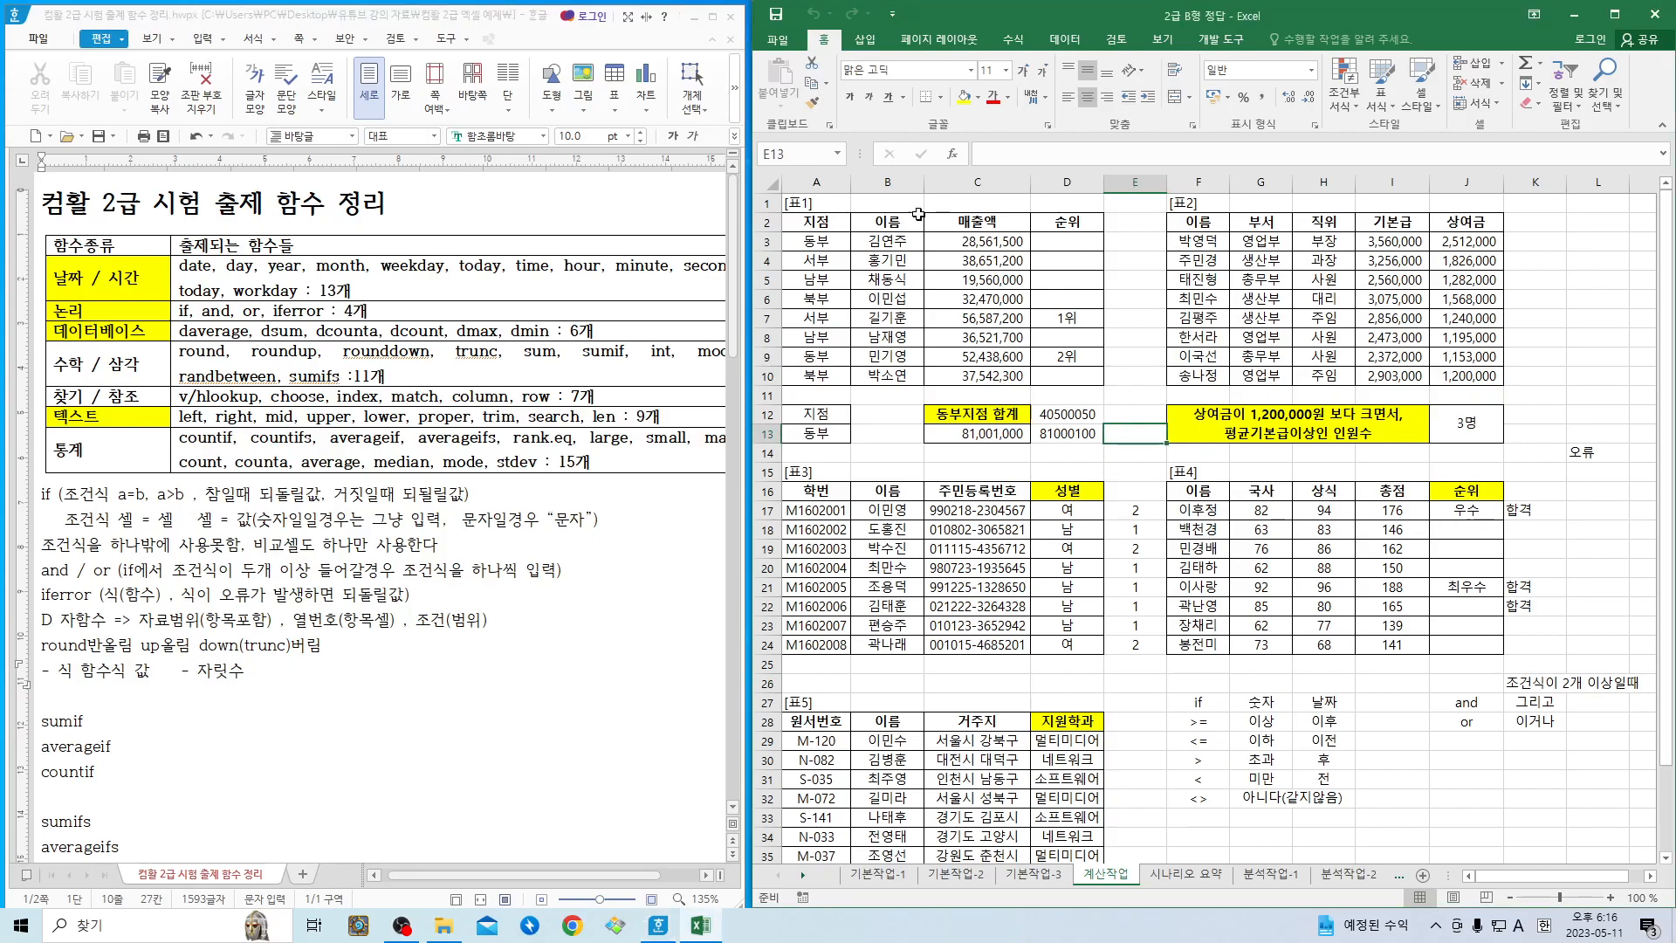
pyautogui.click(1518, 238)
pyautogui.moveTo(1569, 178); pyautogui.dragTo(1589, 179)
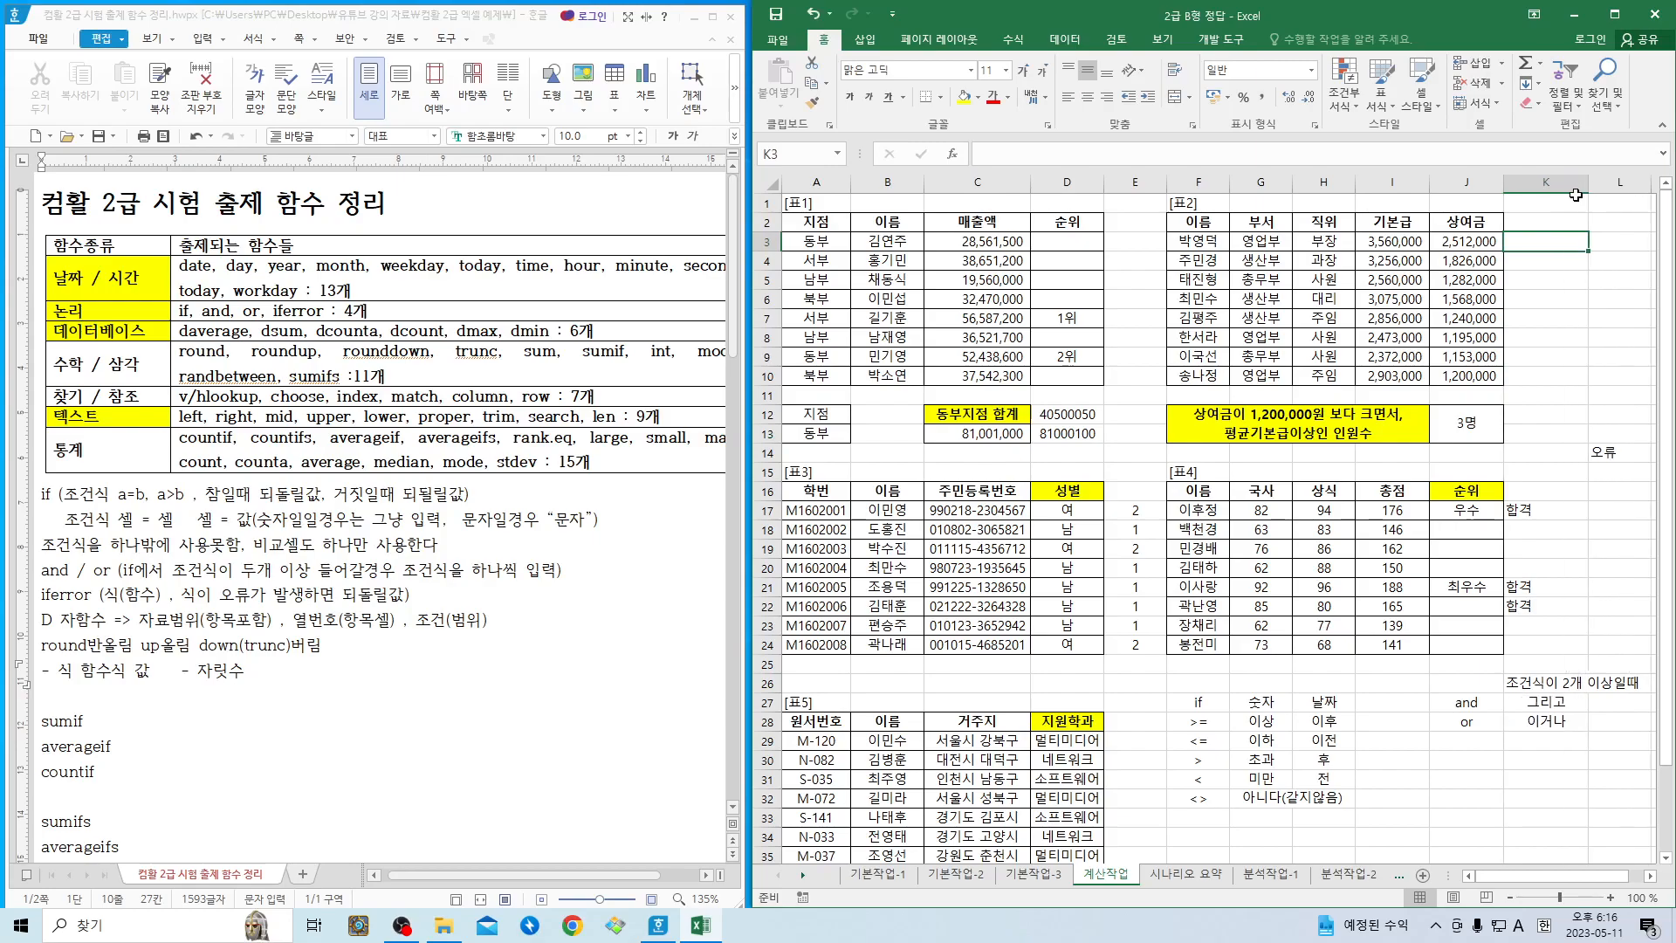
# - Insert a ROUND function from the 수학/삼각 category into K3, with I3/3 as its Number argument
pyautogui.click(952, 154)
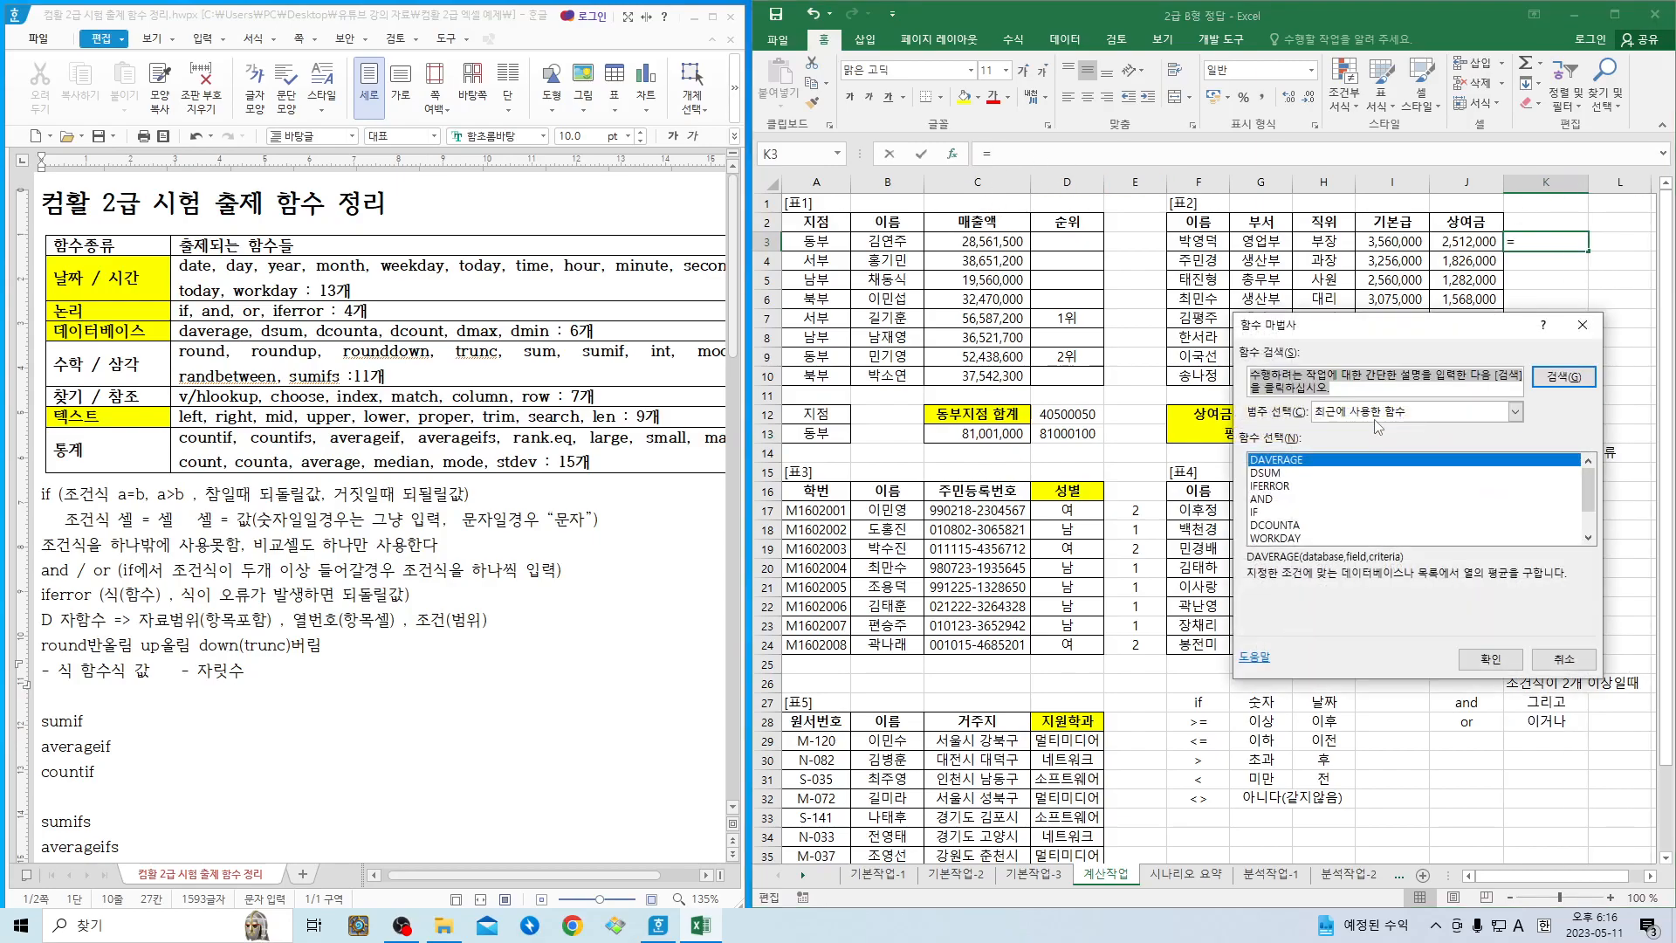
pyautogui.click(1515, 411)
pyautogui.click(1335, 481)
pyautogui.scroll(-9, 1331, 507)
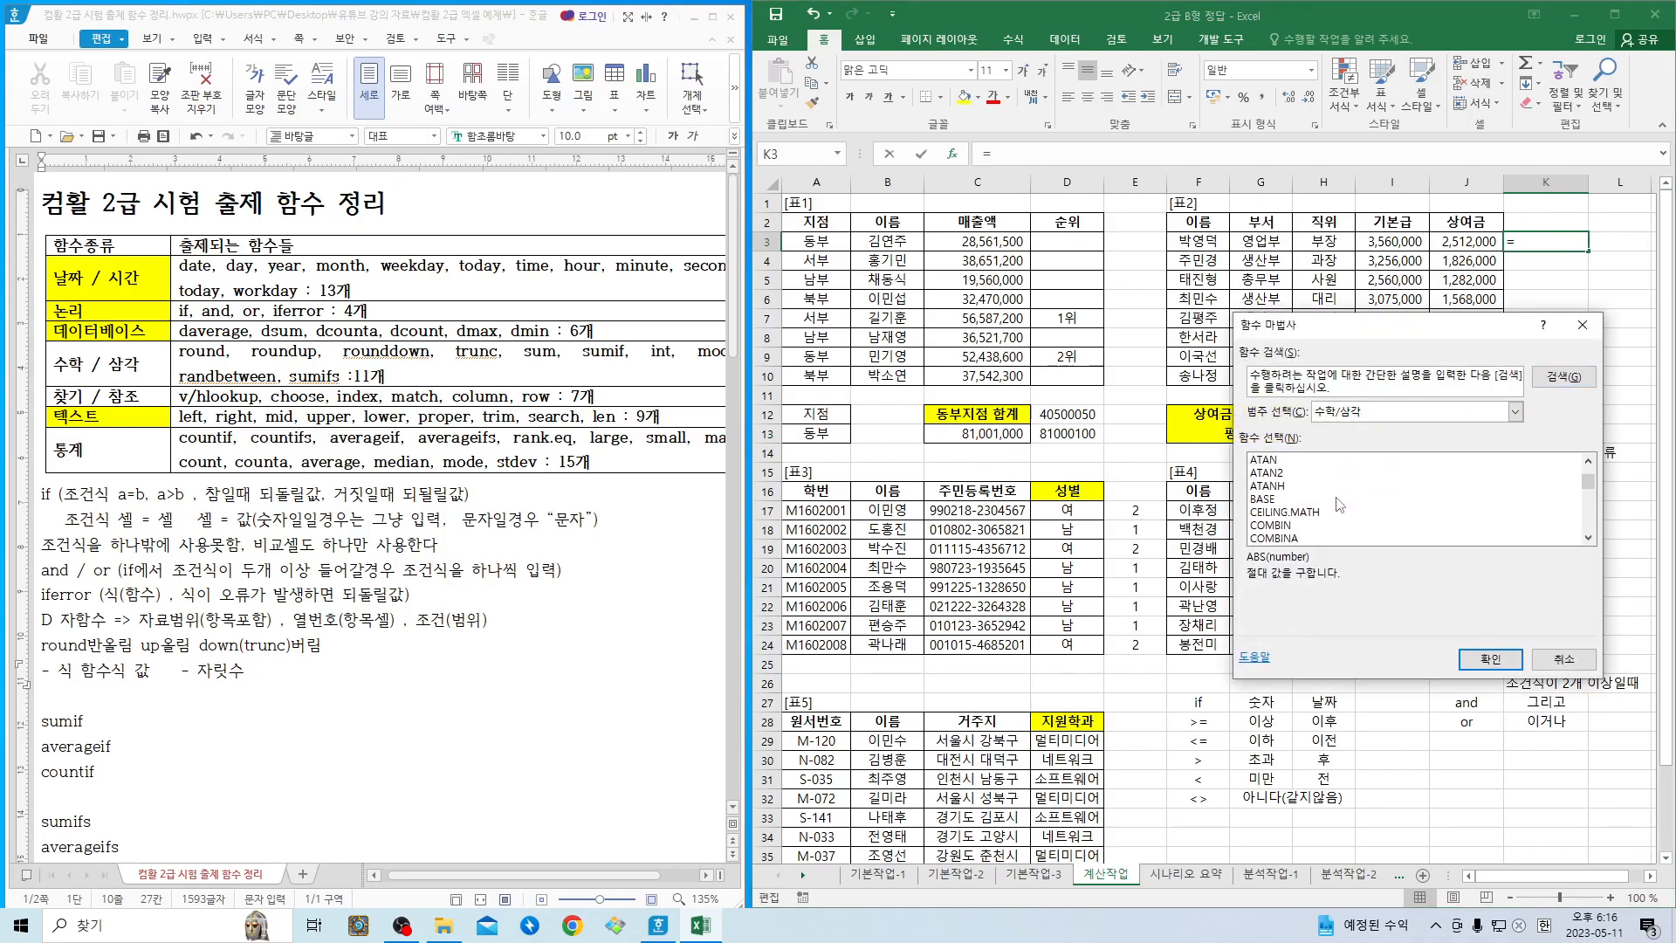
pyautogui.scroll(-7, 1331, 508)
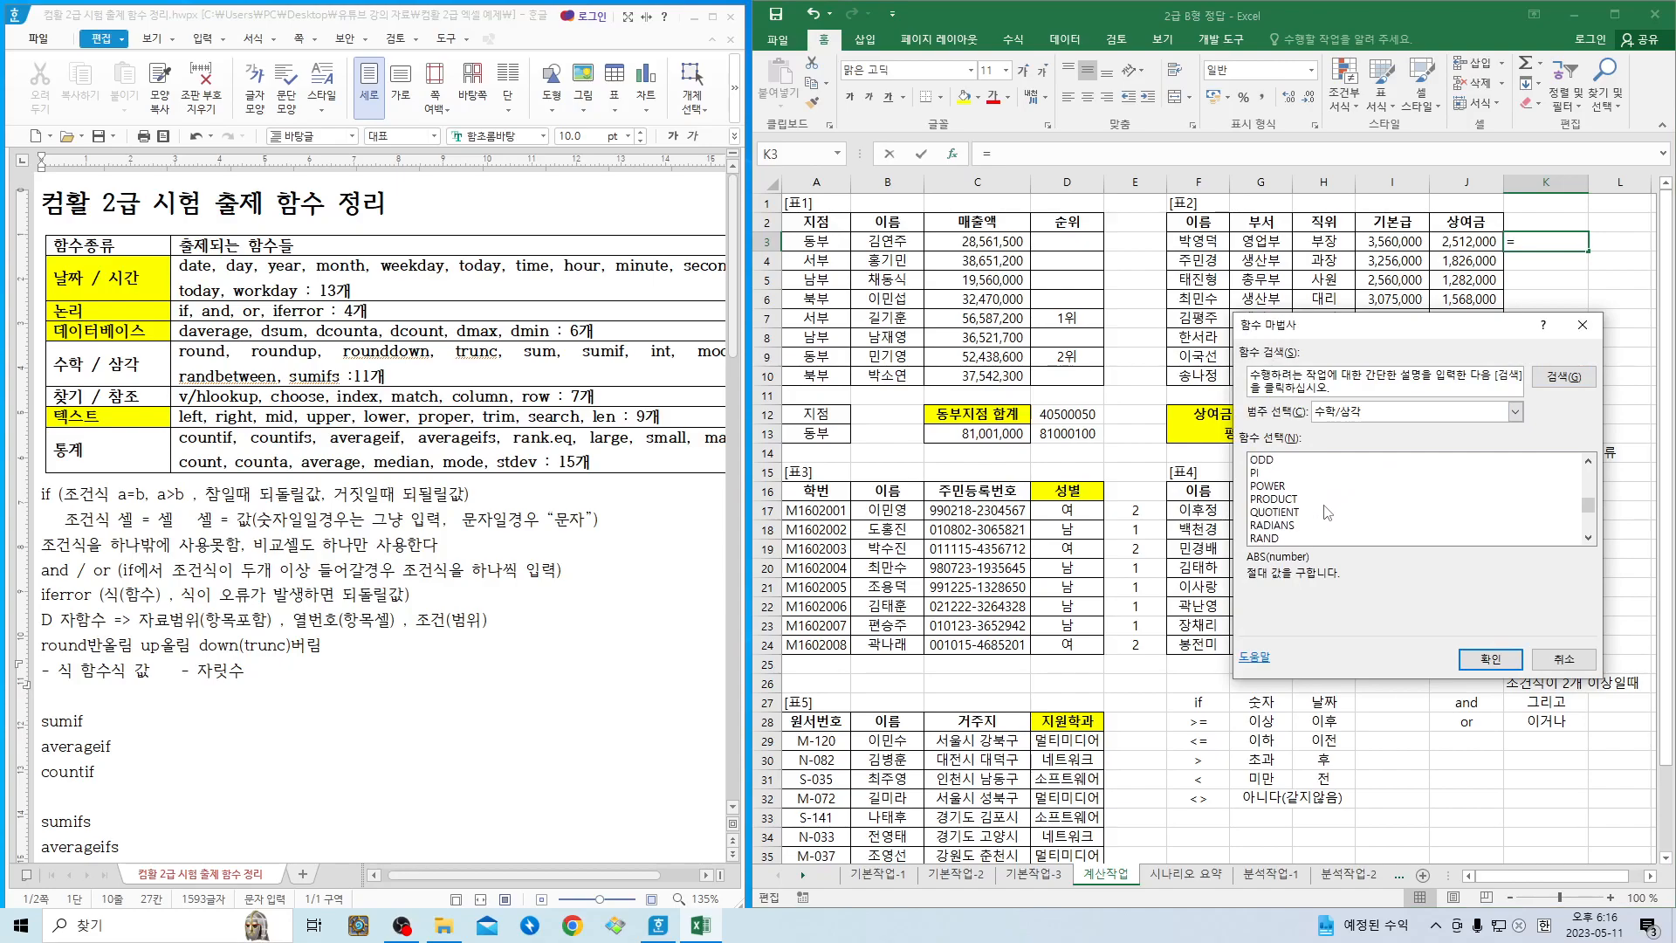
pyautogui.doubleClick(1279, 501)
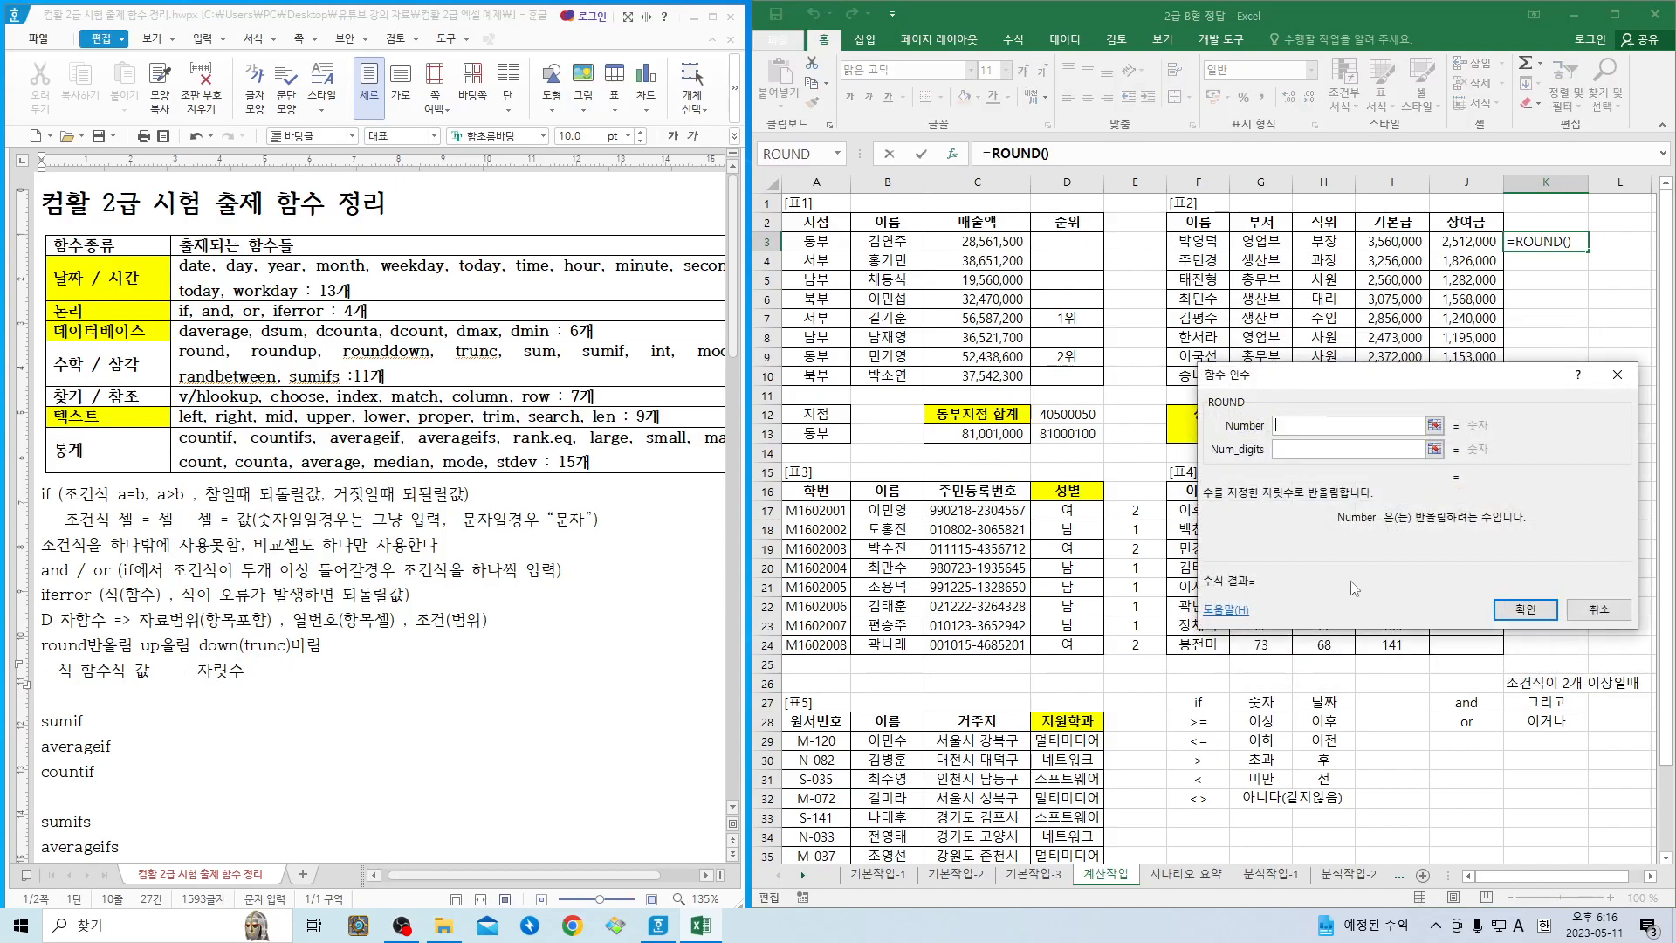
pyautogui.click(1392, 243)
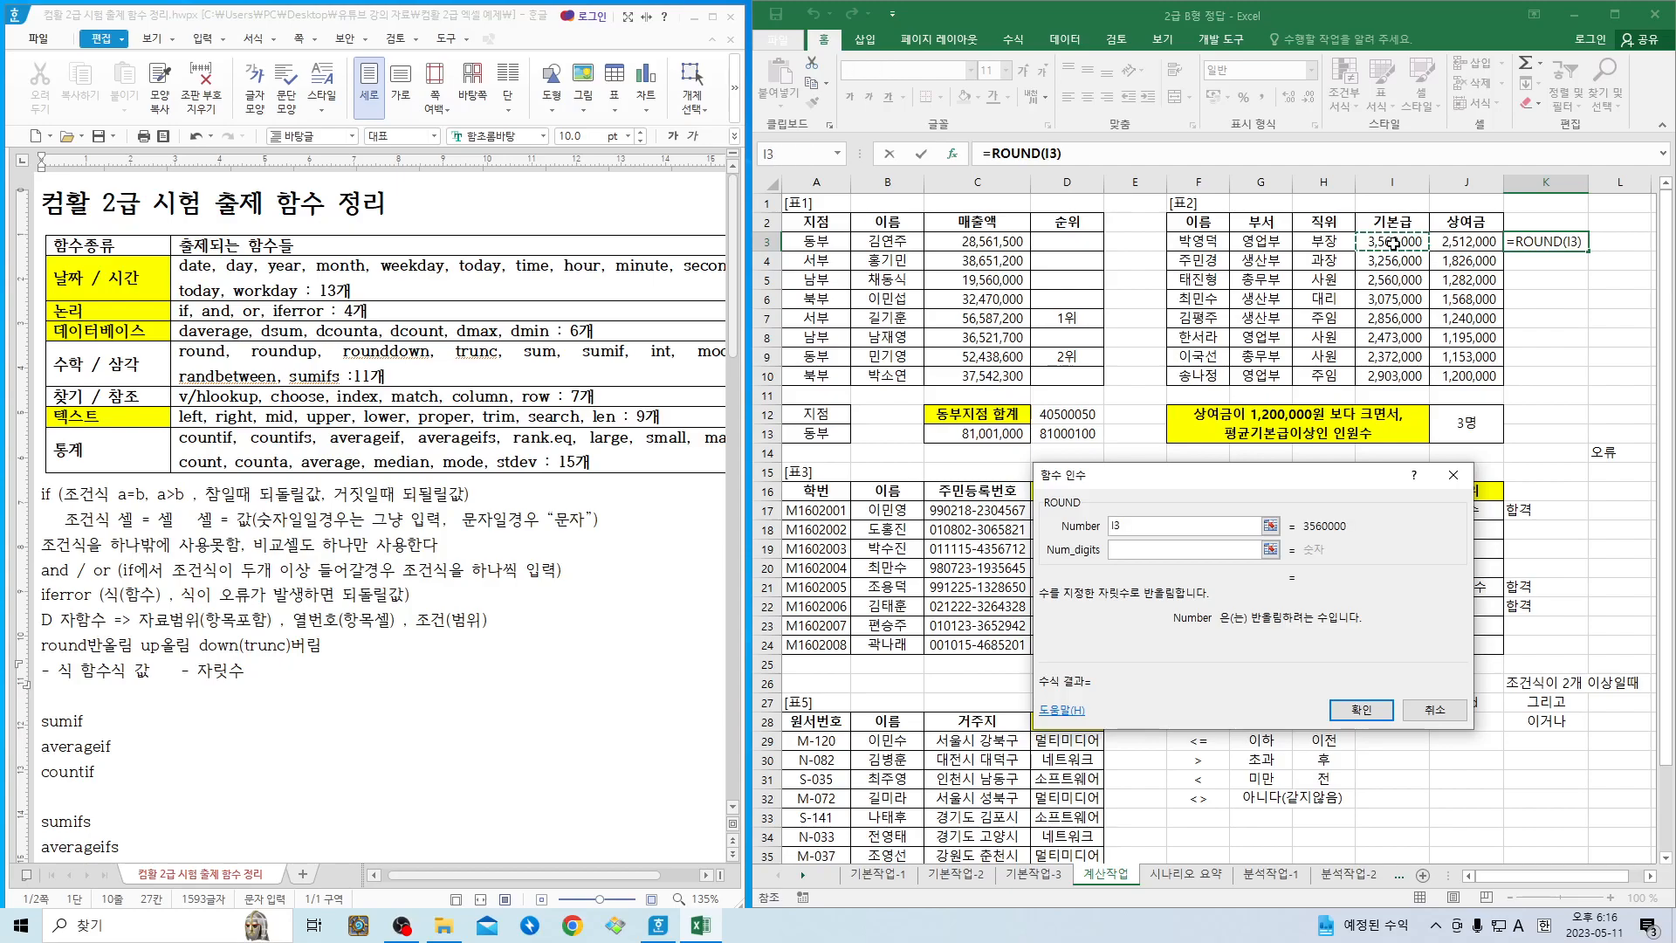
pyautogui.write('/')
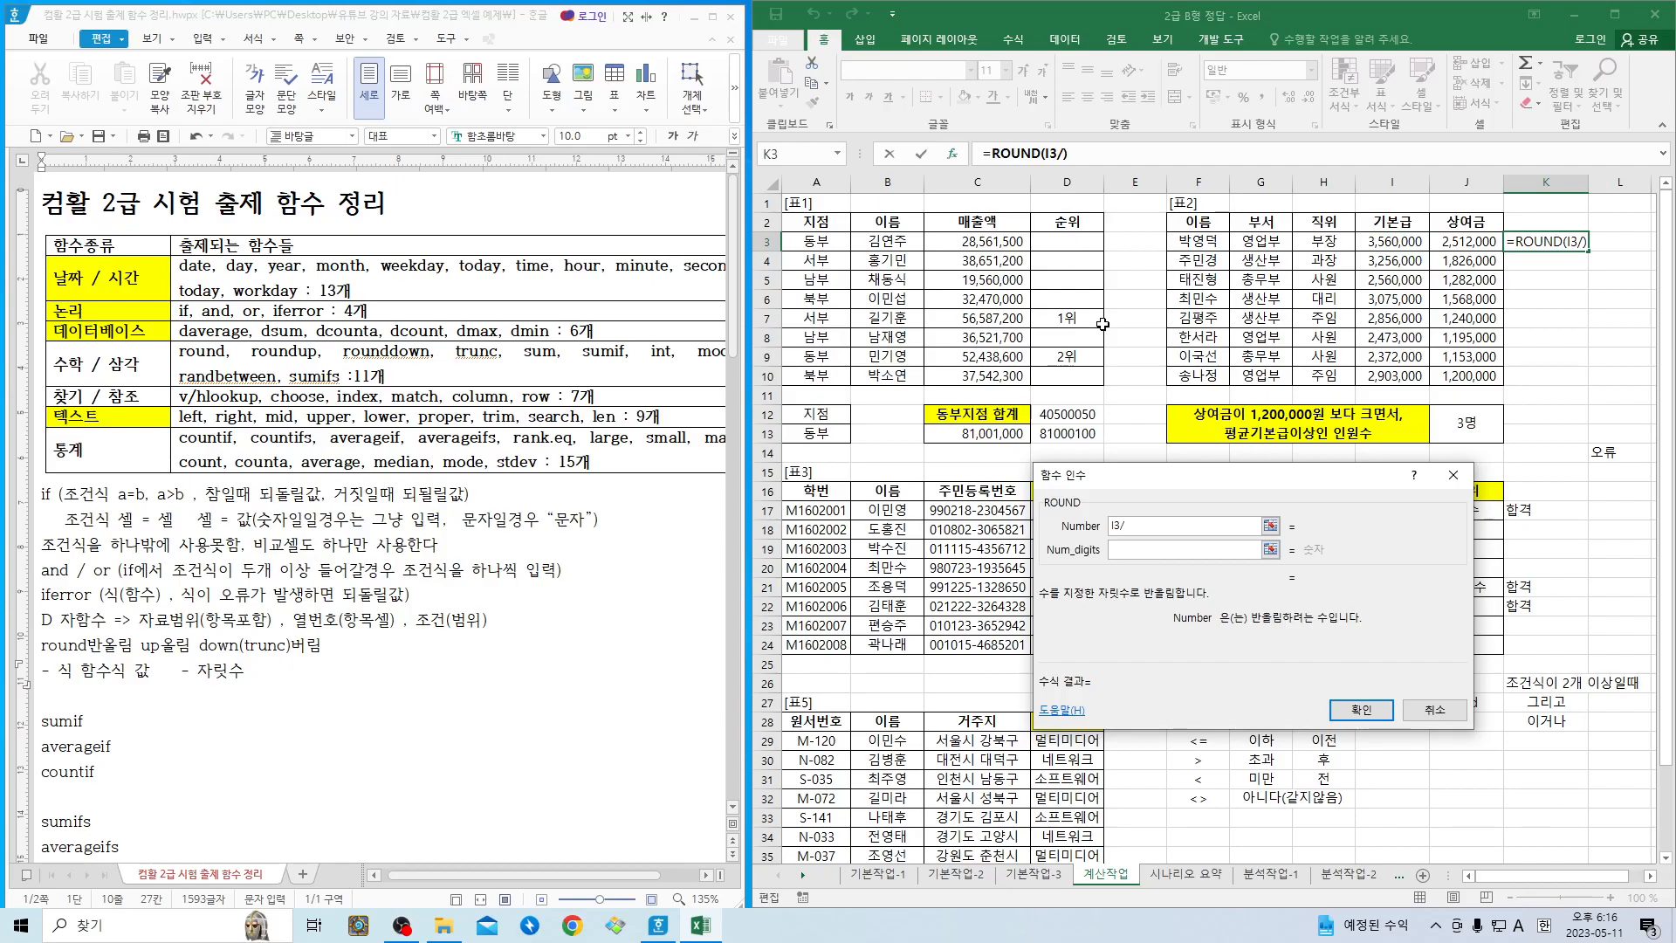
pyautogui.write('3')
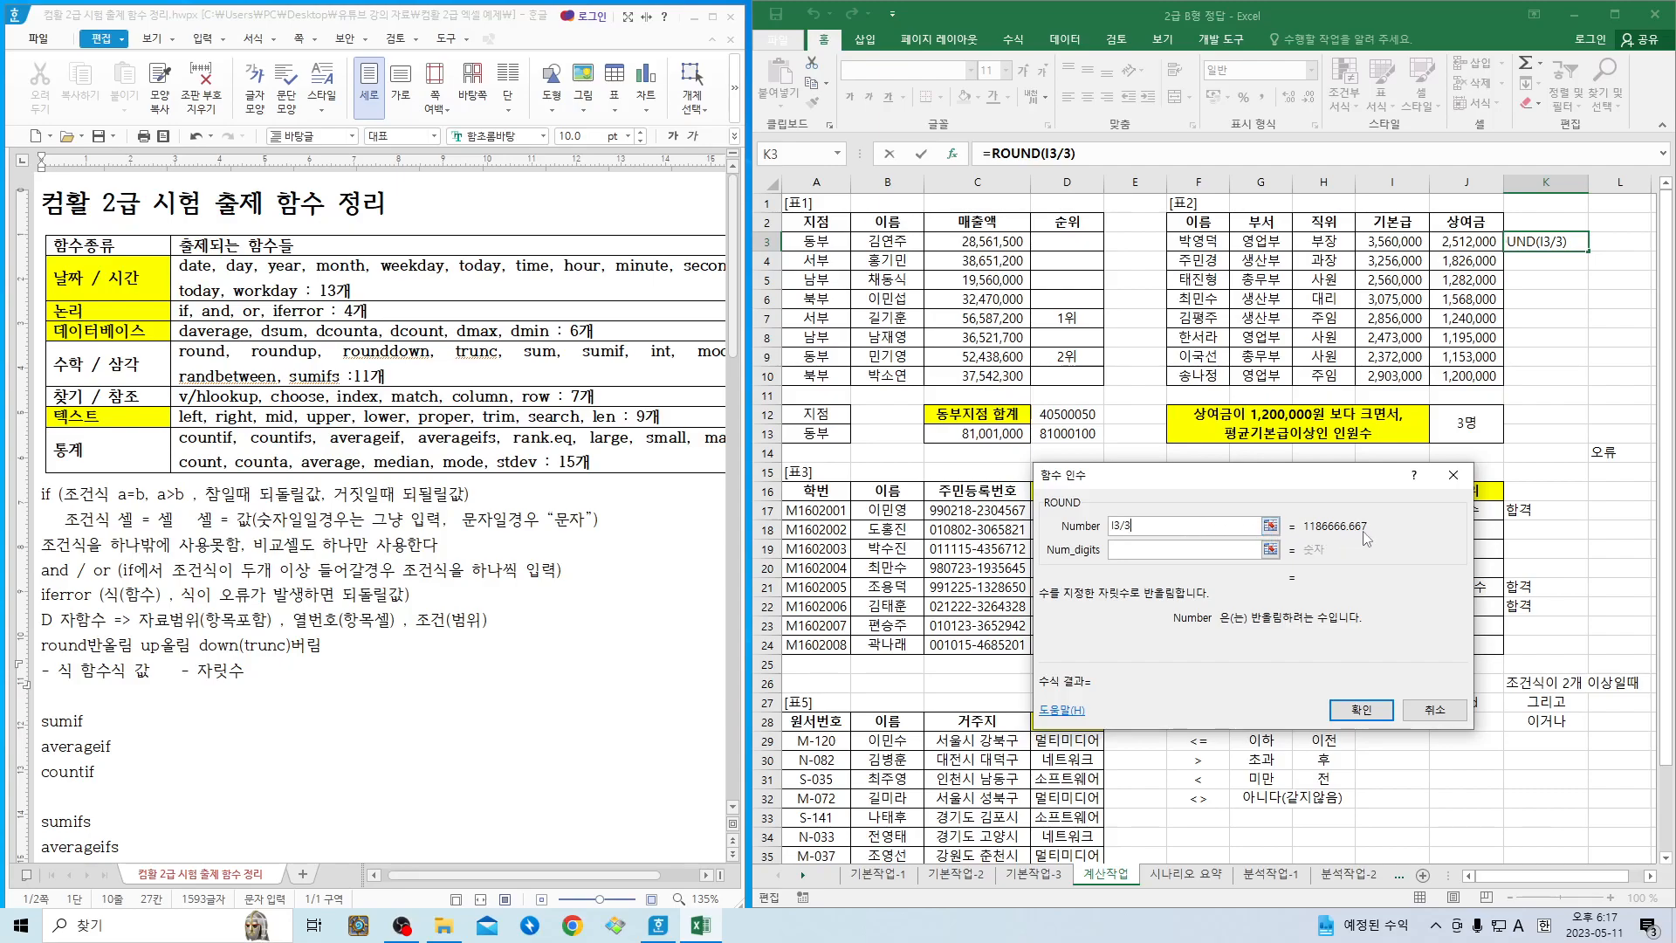
# - Try Num_digits values of 0, 1, 2 and 3, and 2 once more, for the ROUND function
pyautogui.click(1177, 551)
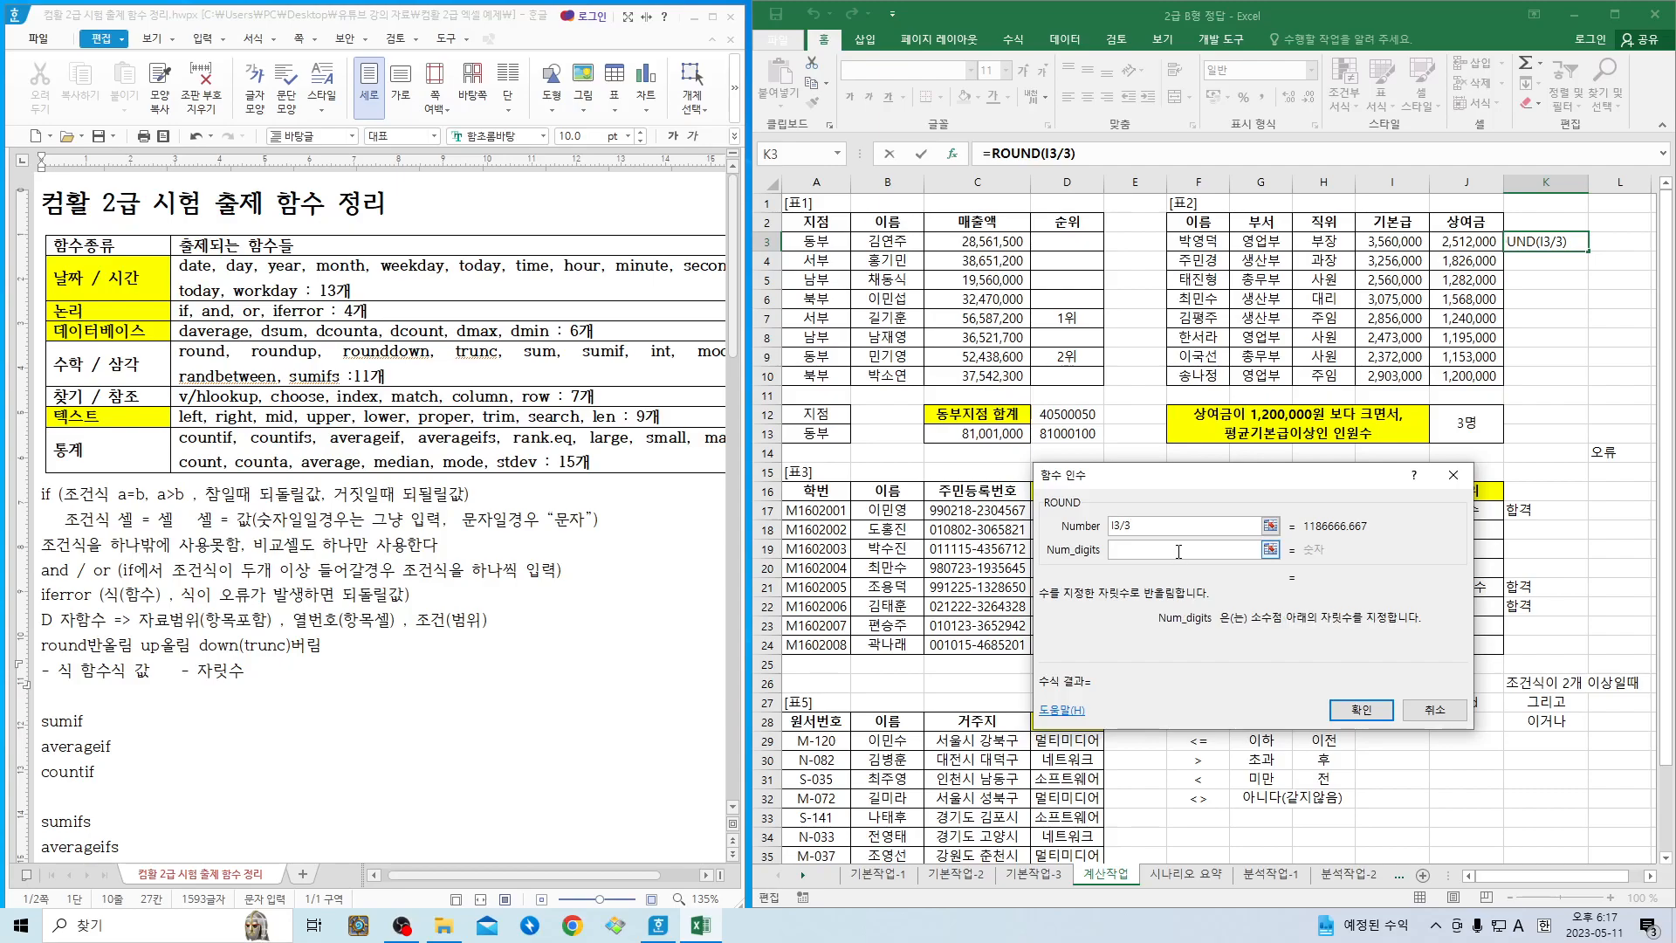
pyautogui.write('0')
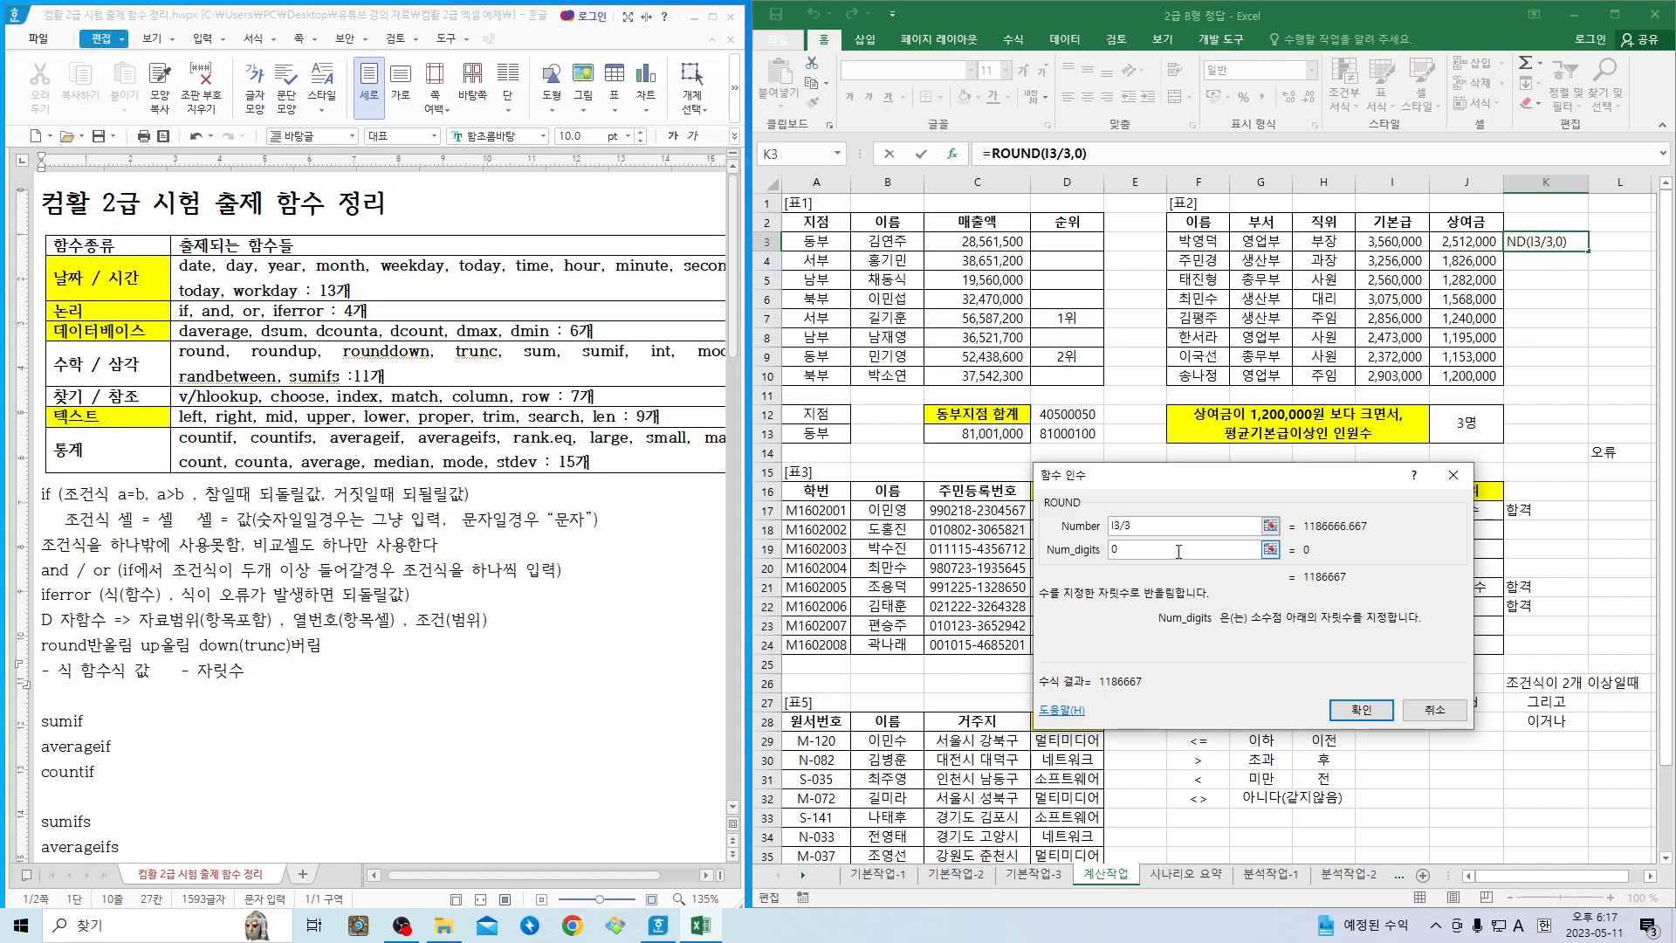
pyautogui.press('BackSpace')
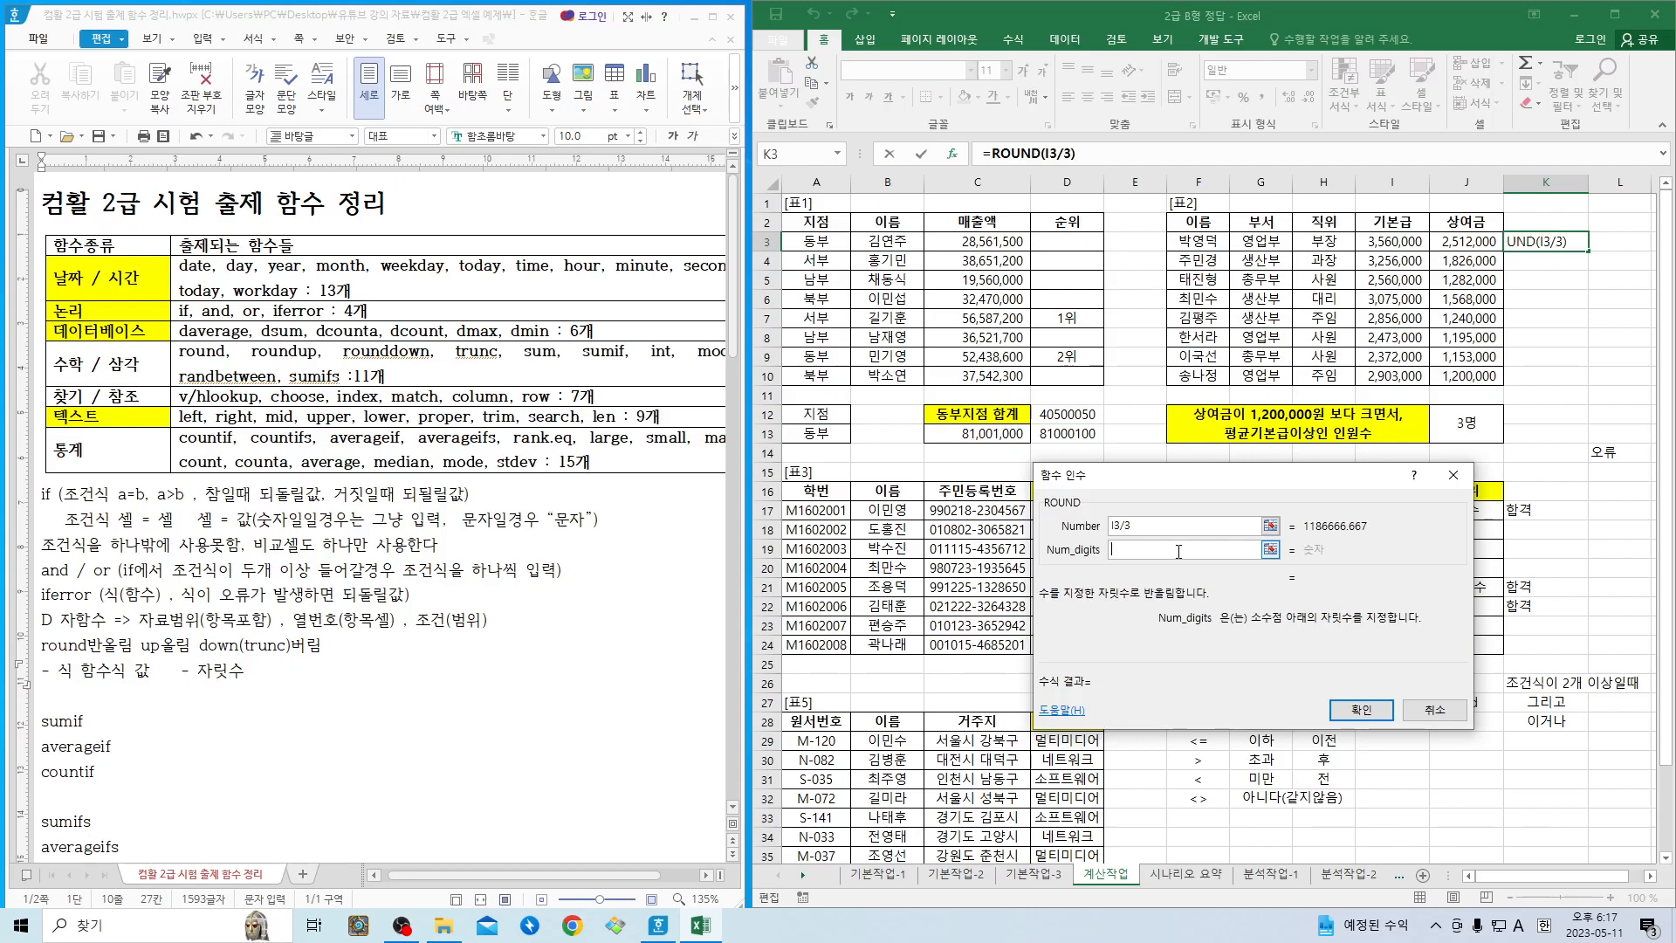
pyautogui.write('1')
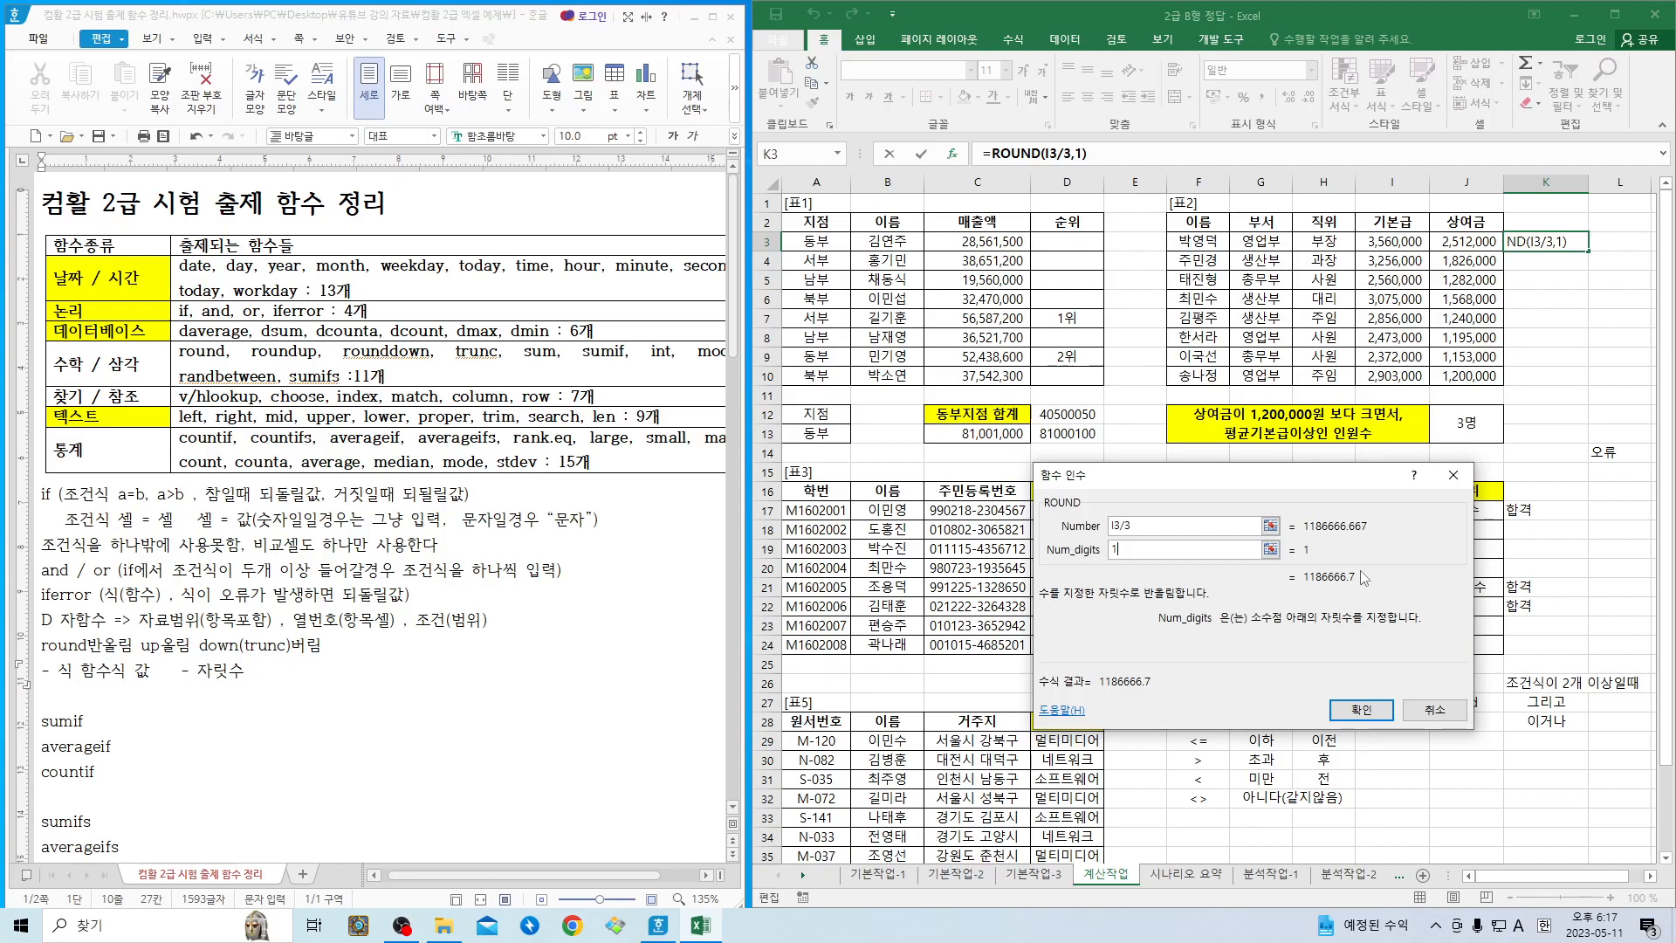
pyautogui.press('BackSpace')
pyautogui.write('2')
pyautogui.press('BackSpace')
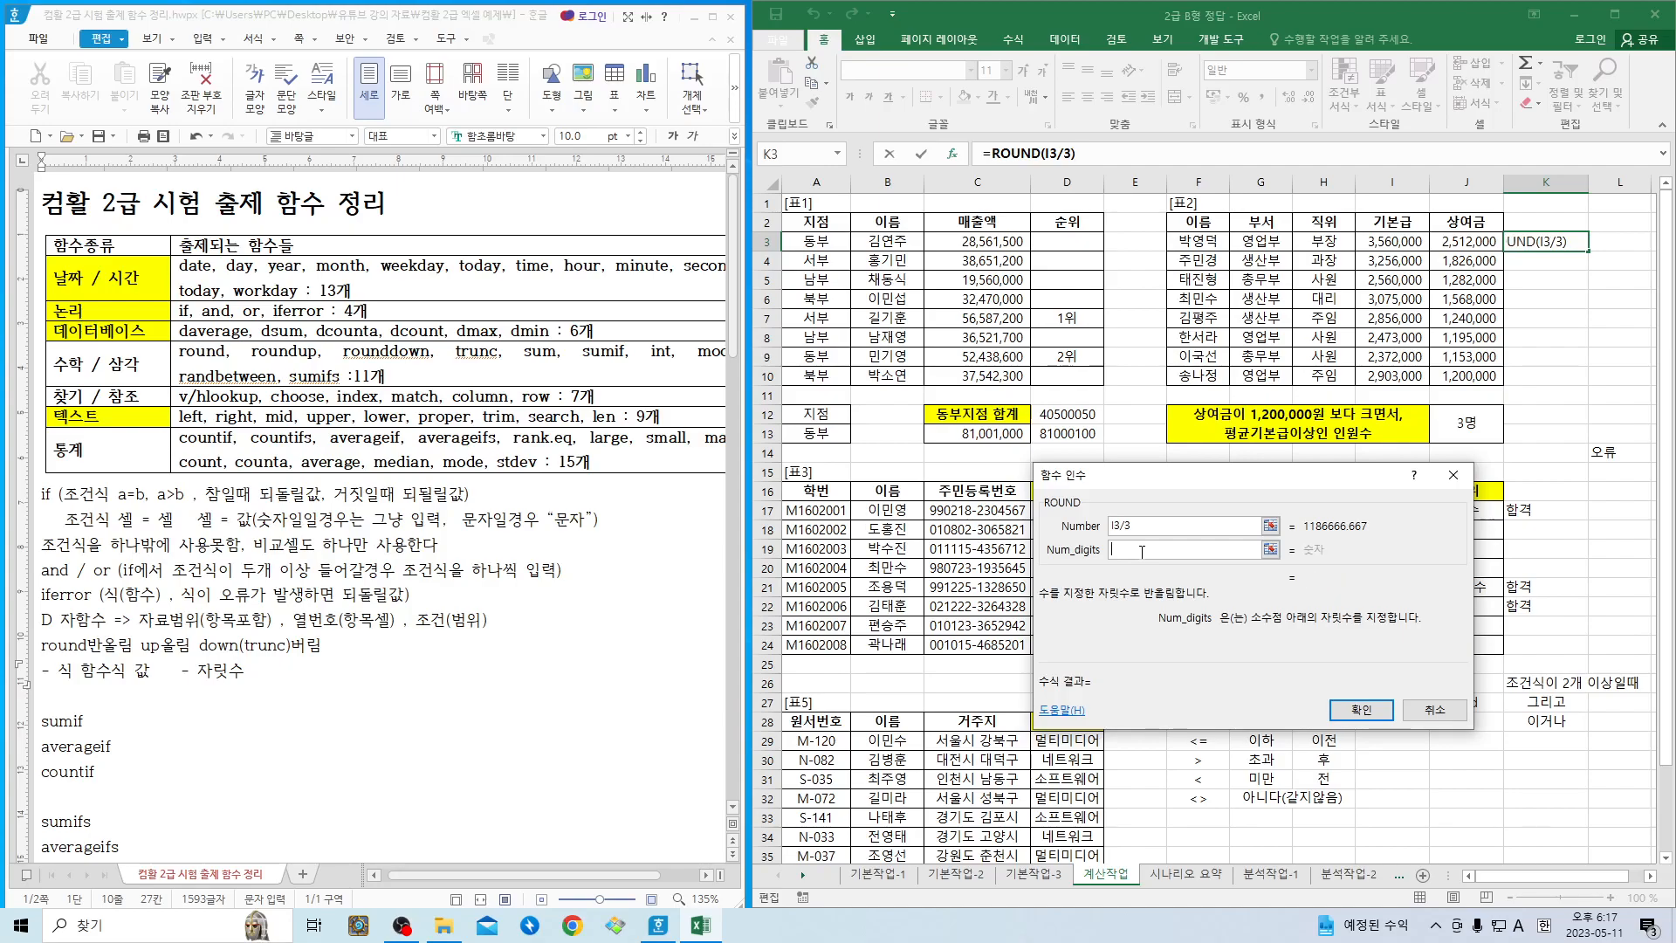
pyautogui.write('3')
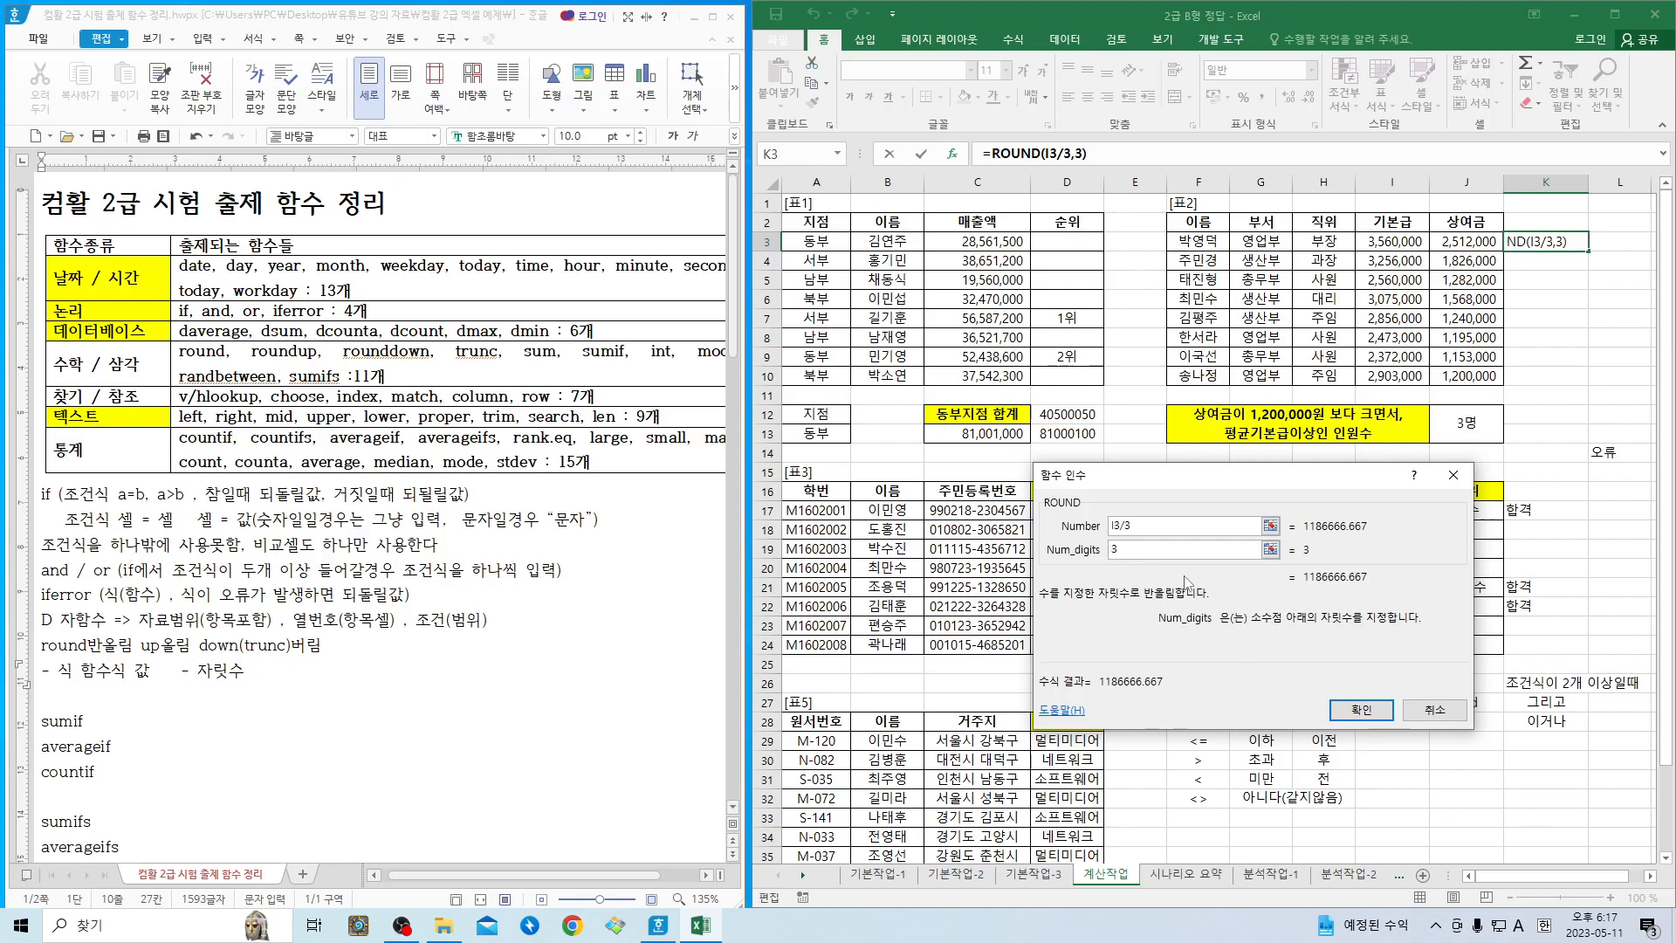
pyautogui.press('BackSpace')
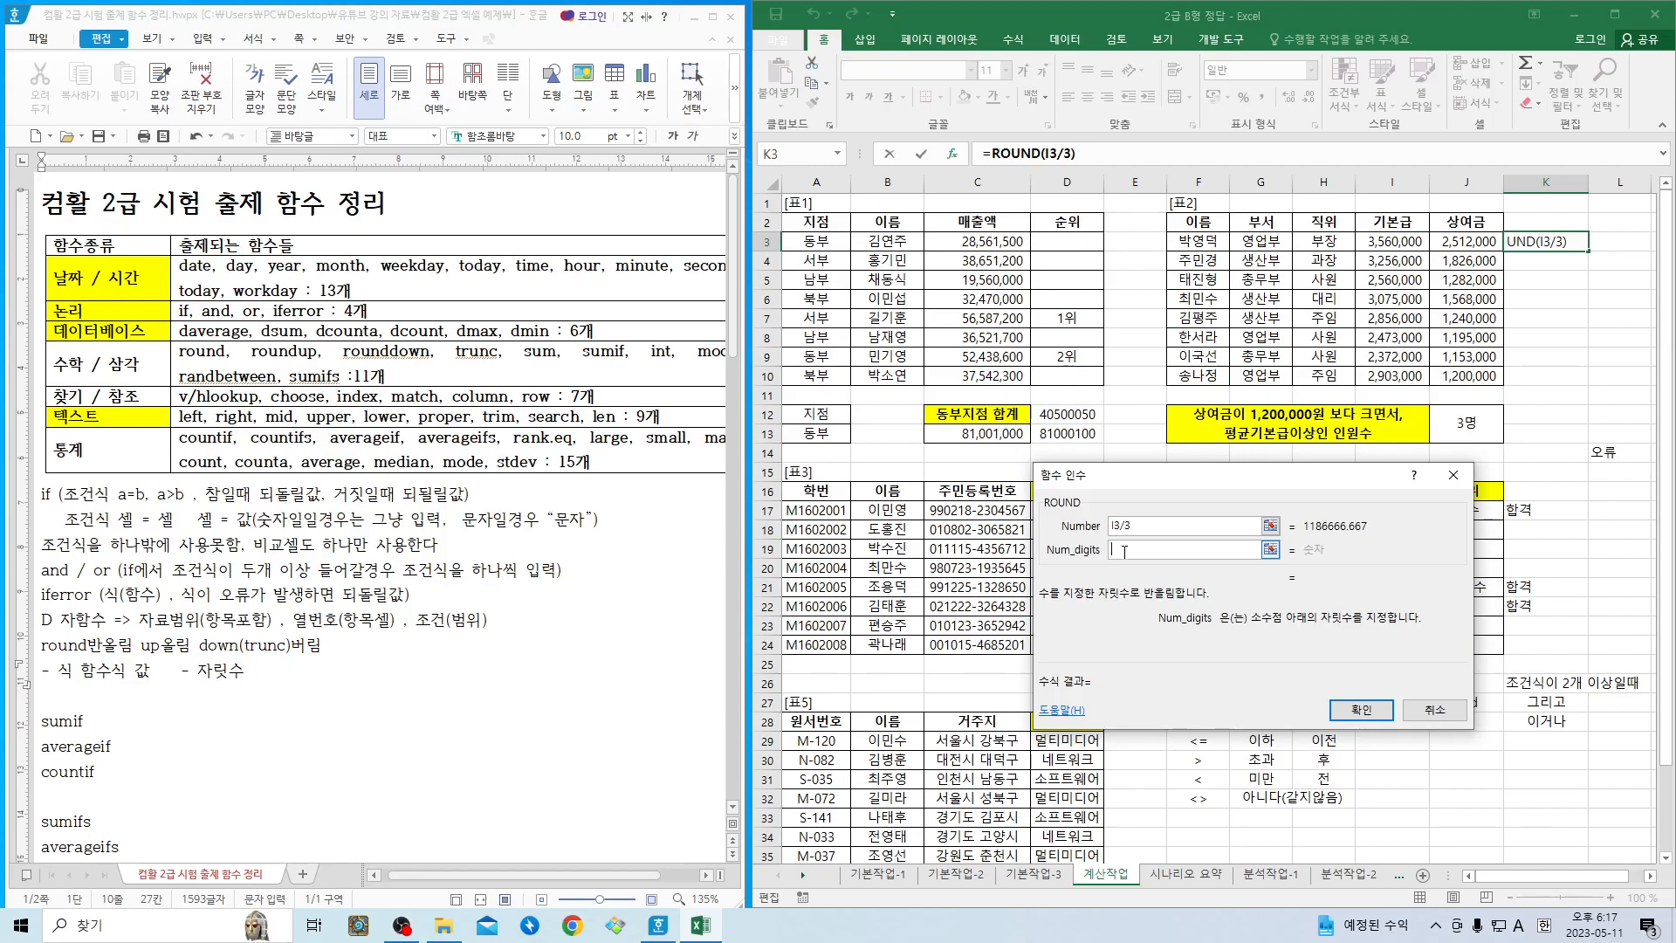
pyautogui.write('2')
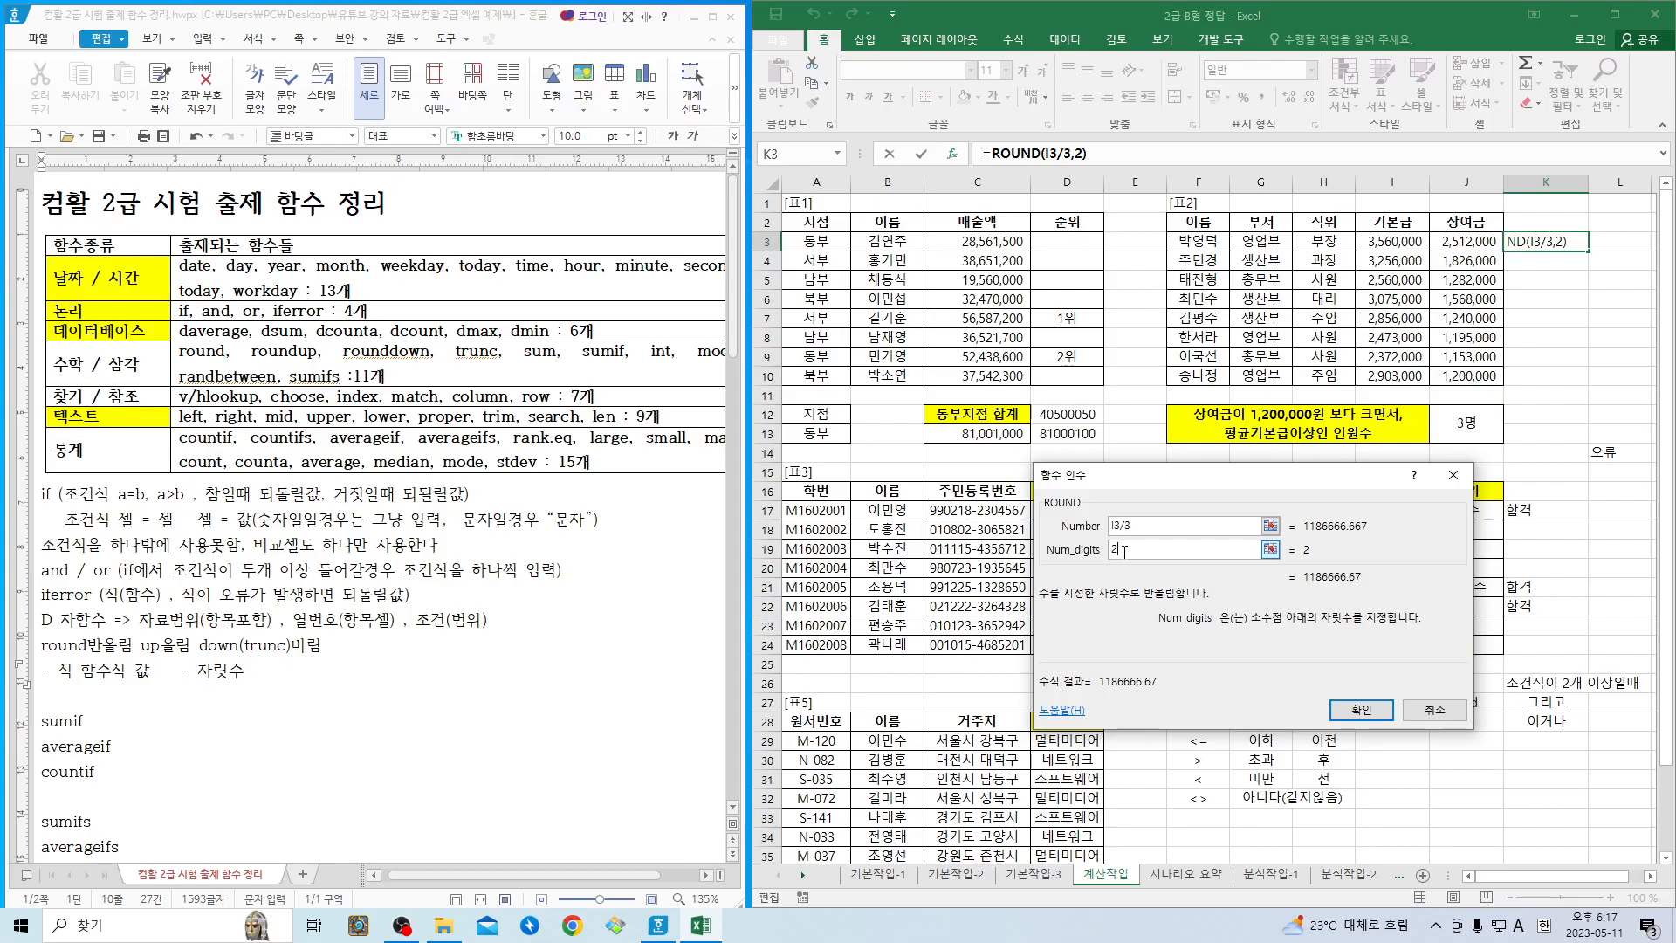
# - Try -1 and -2 as ROUND's Num_digits, settle on -3 and enter the formula in K3
pyautogui.press('BackSpace')
pyautogui.write('-1')
pyautogui.press('BackSpace')
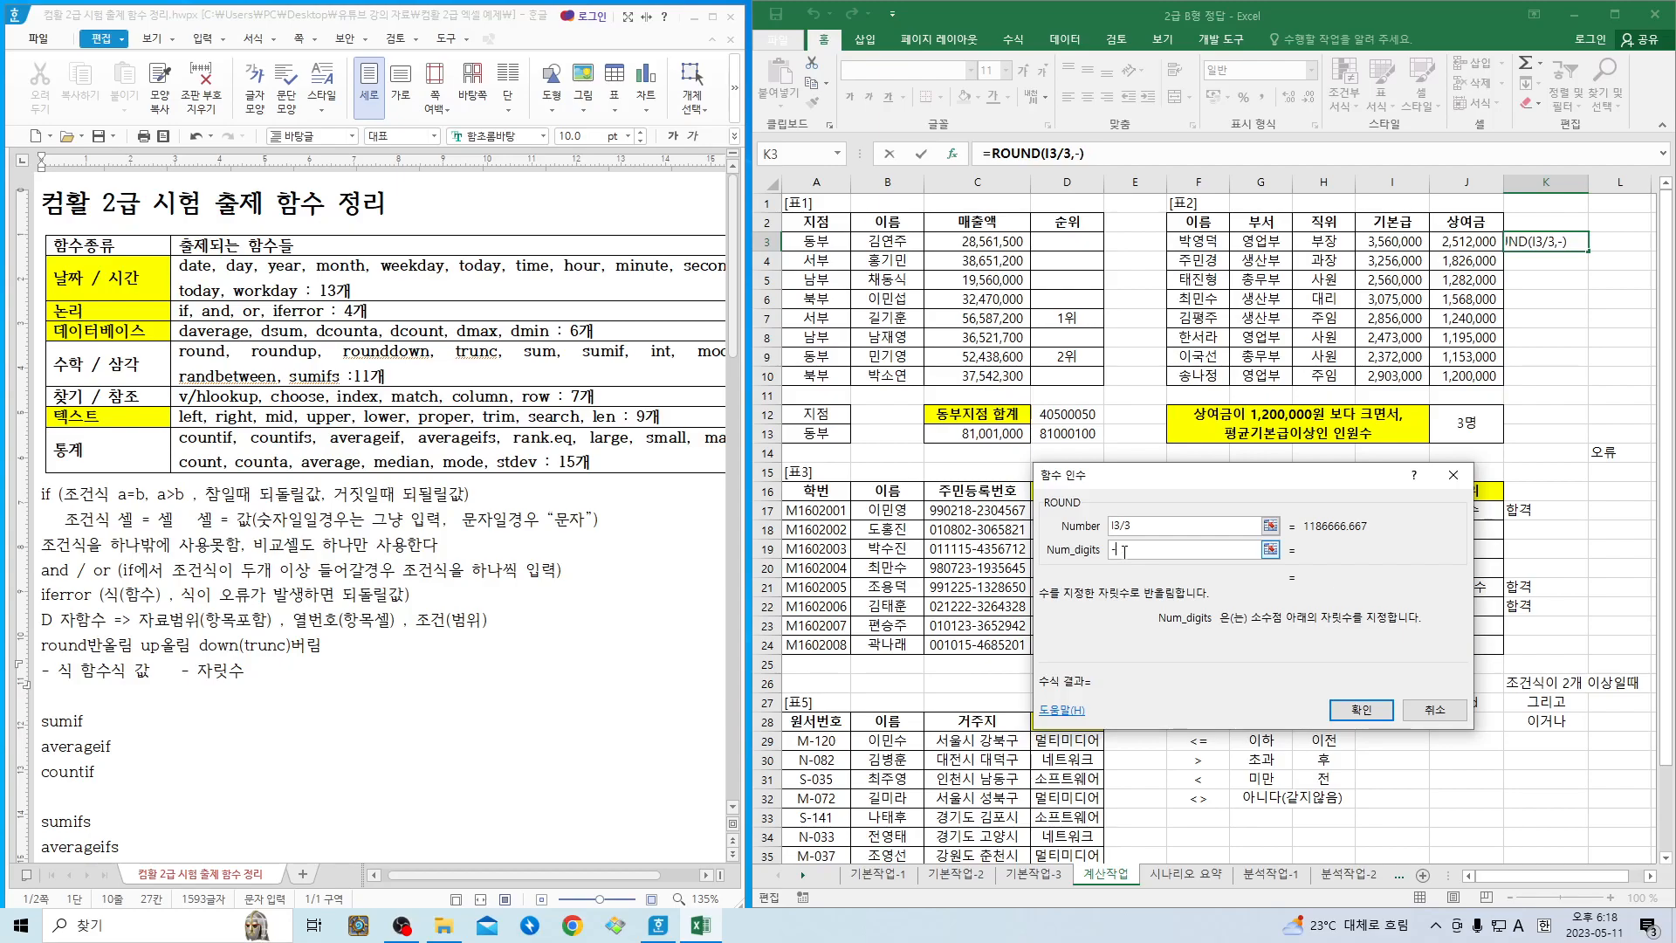
pyautogui.write('2')
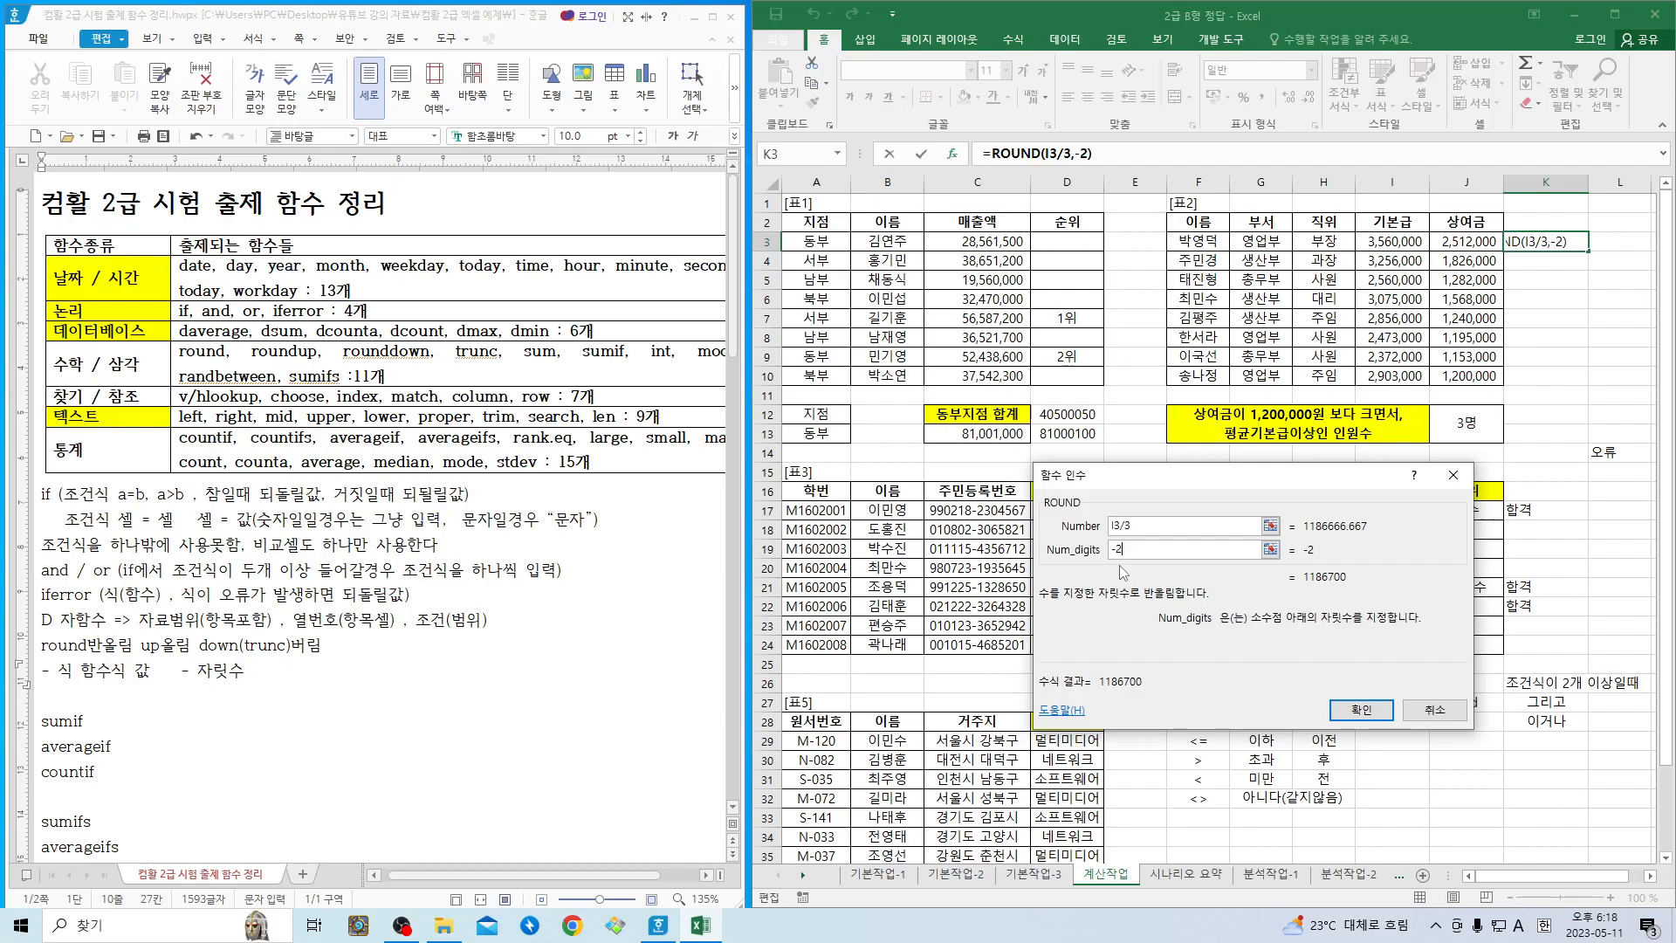
pyautogui.press('BackSpace')
pyautogui.write('3')
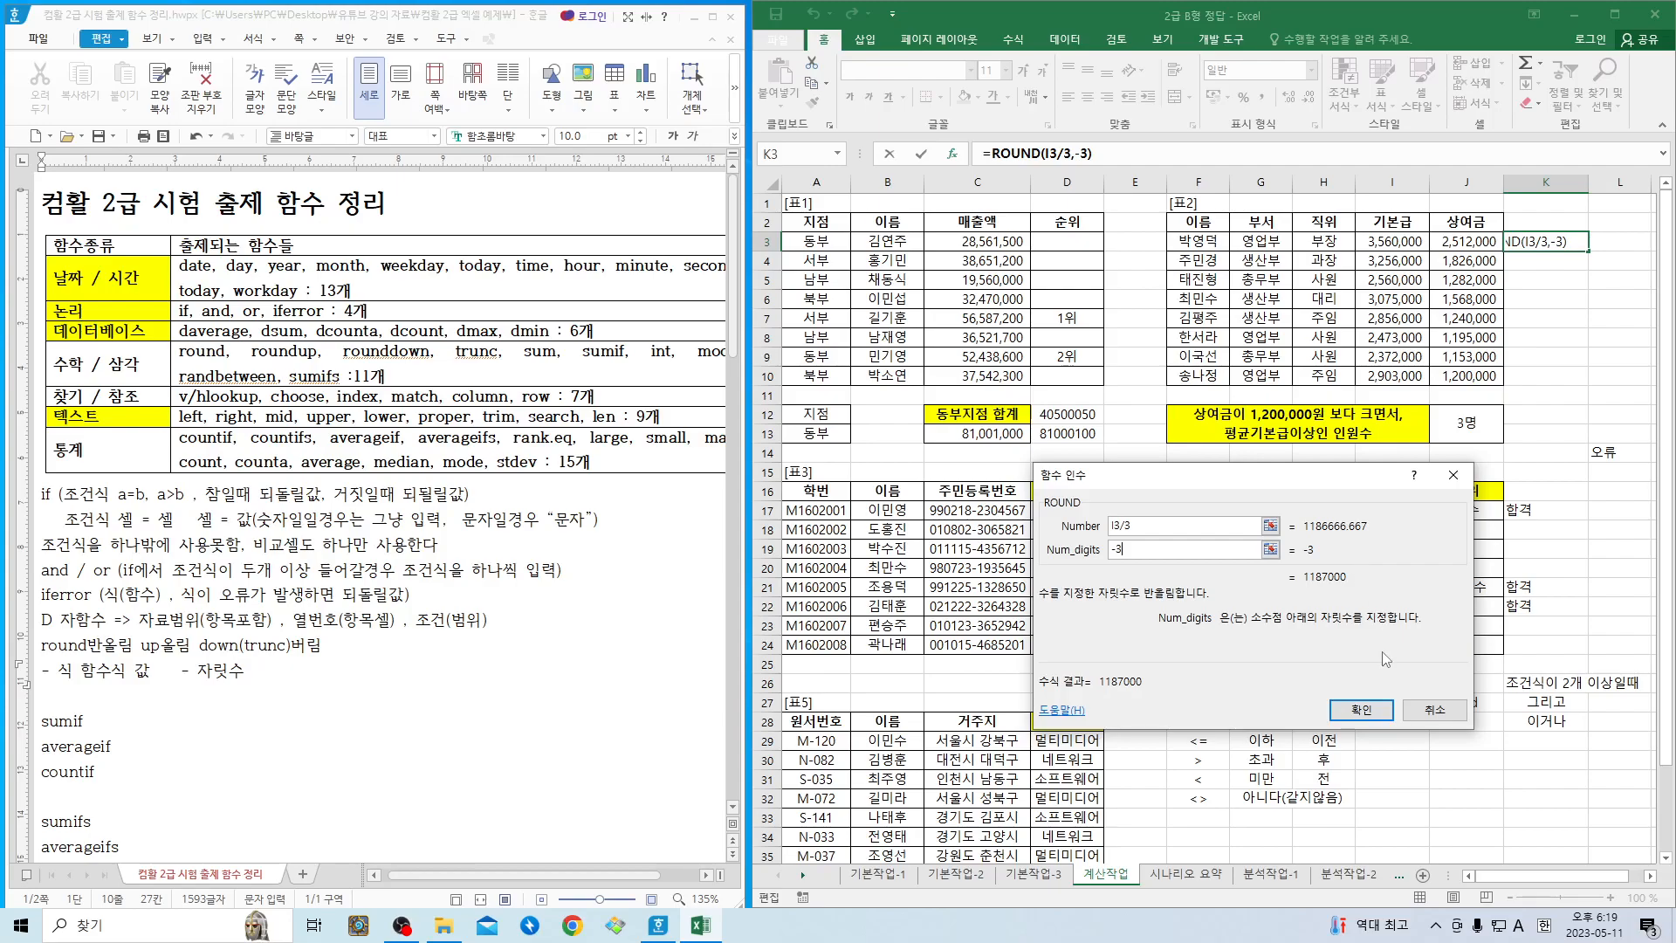
pyautogui.click(1361, 708)
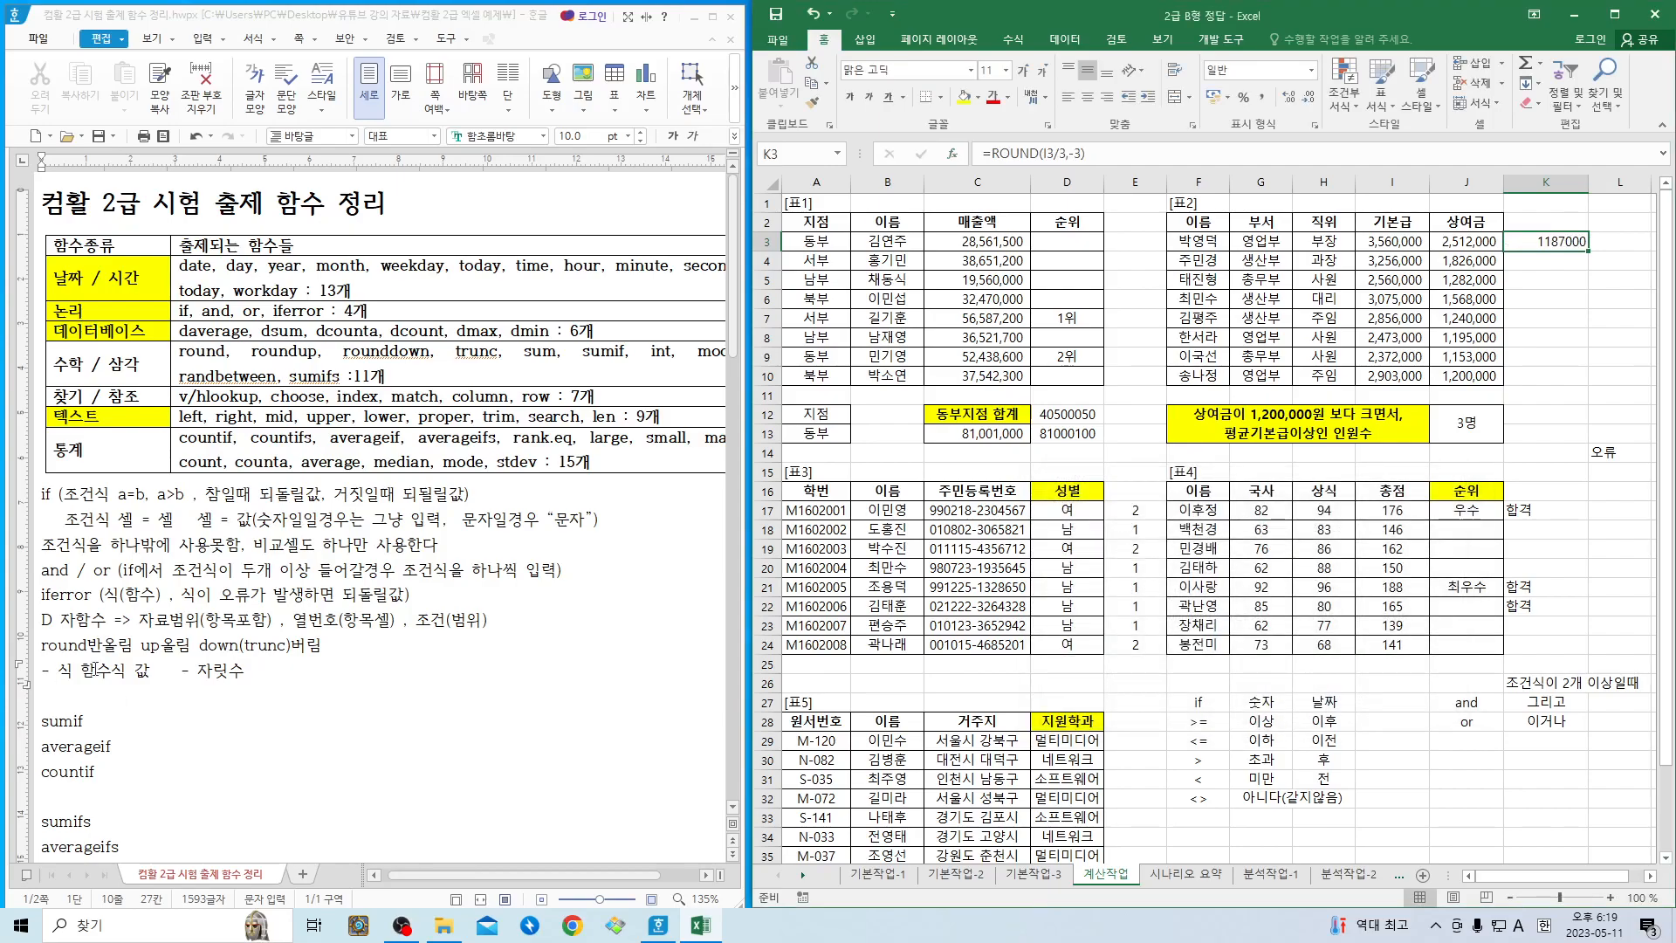
# - Return to the Hangul notes and look through the sumif, averageif, countif, sumifs, averageifs and countifs entries
pyautogui.click(56, 692)
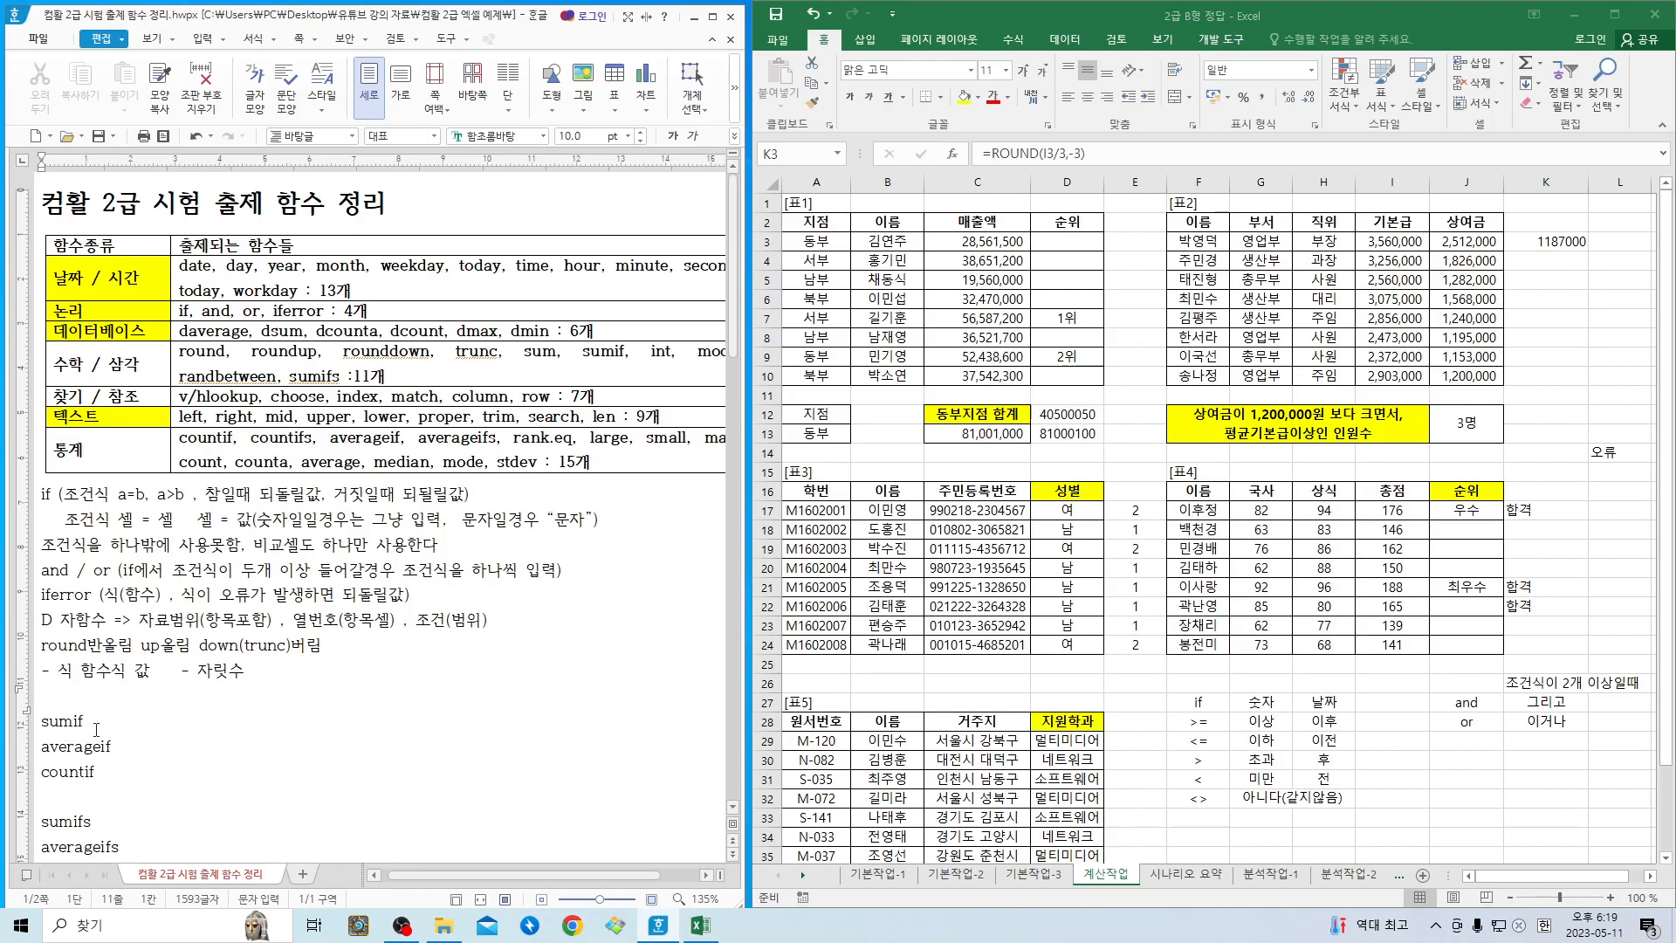
pyautogui.click(95, 774)
pyautogui.click(77, 747)
pyautogui.scroll(-2, 77, 747)
pyautogui.click(60, 580)
pyautogui.click(74, 706)
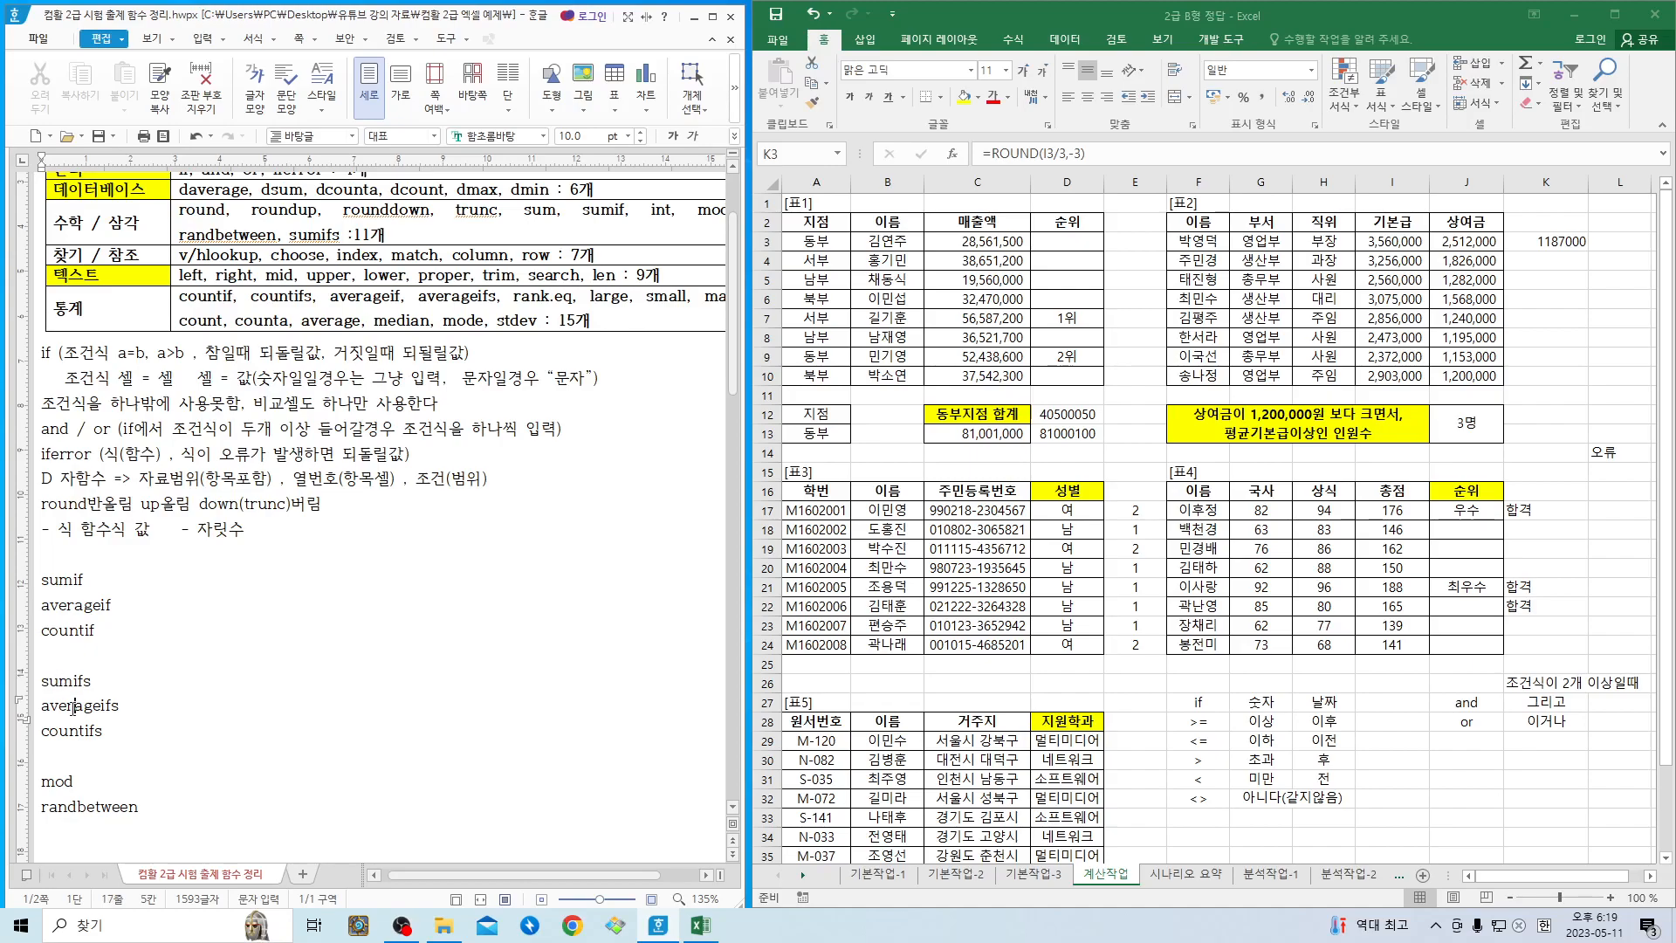
pyautogui.click(77, 736)
# - In Excel, clear the contents of E17:E25 beside 표3
pyautogui.click(1136, 515)
pyautogui.moveTo(1136, 514); pyautogui.dragTo(1136, 666)
pyautogui.press('Delete')
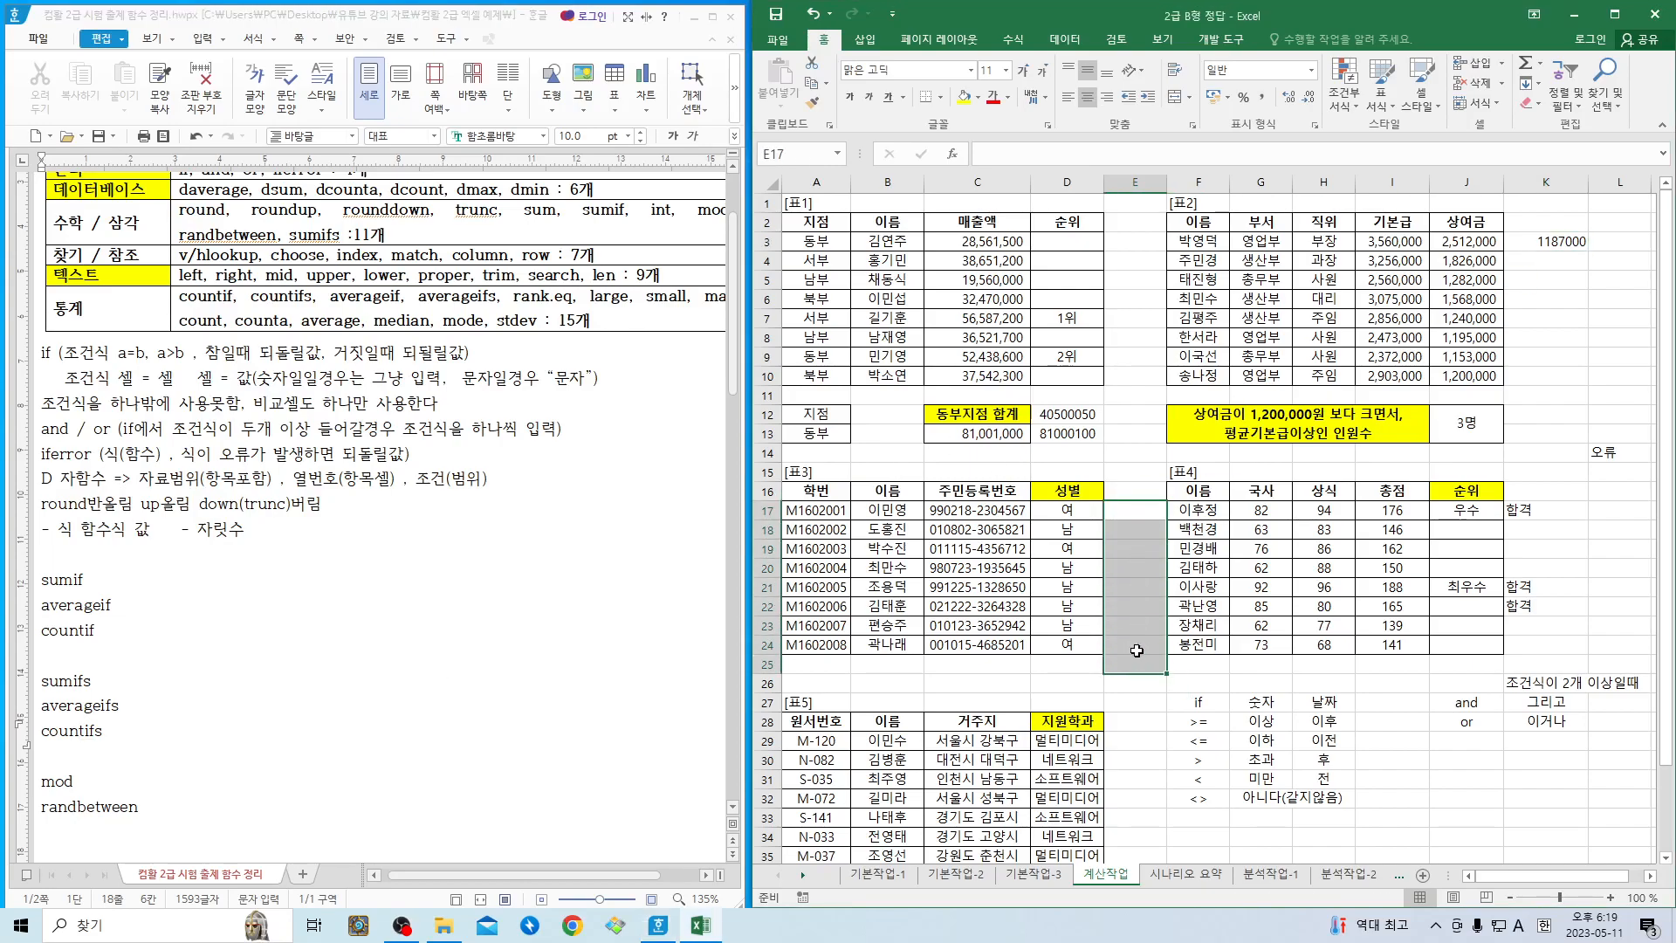
# - Start a function in cell B13 with the function wizard, keeping 표1 and its totals in view
pyautogui.click(969, 436)
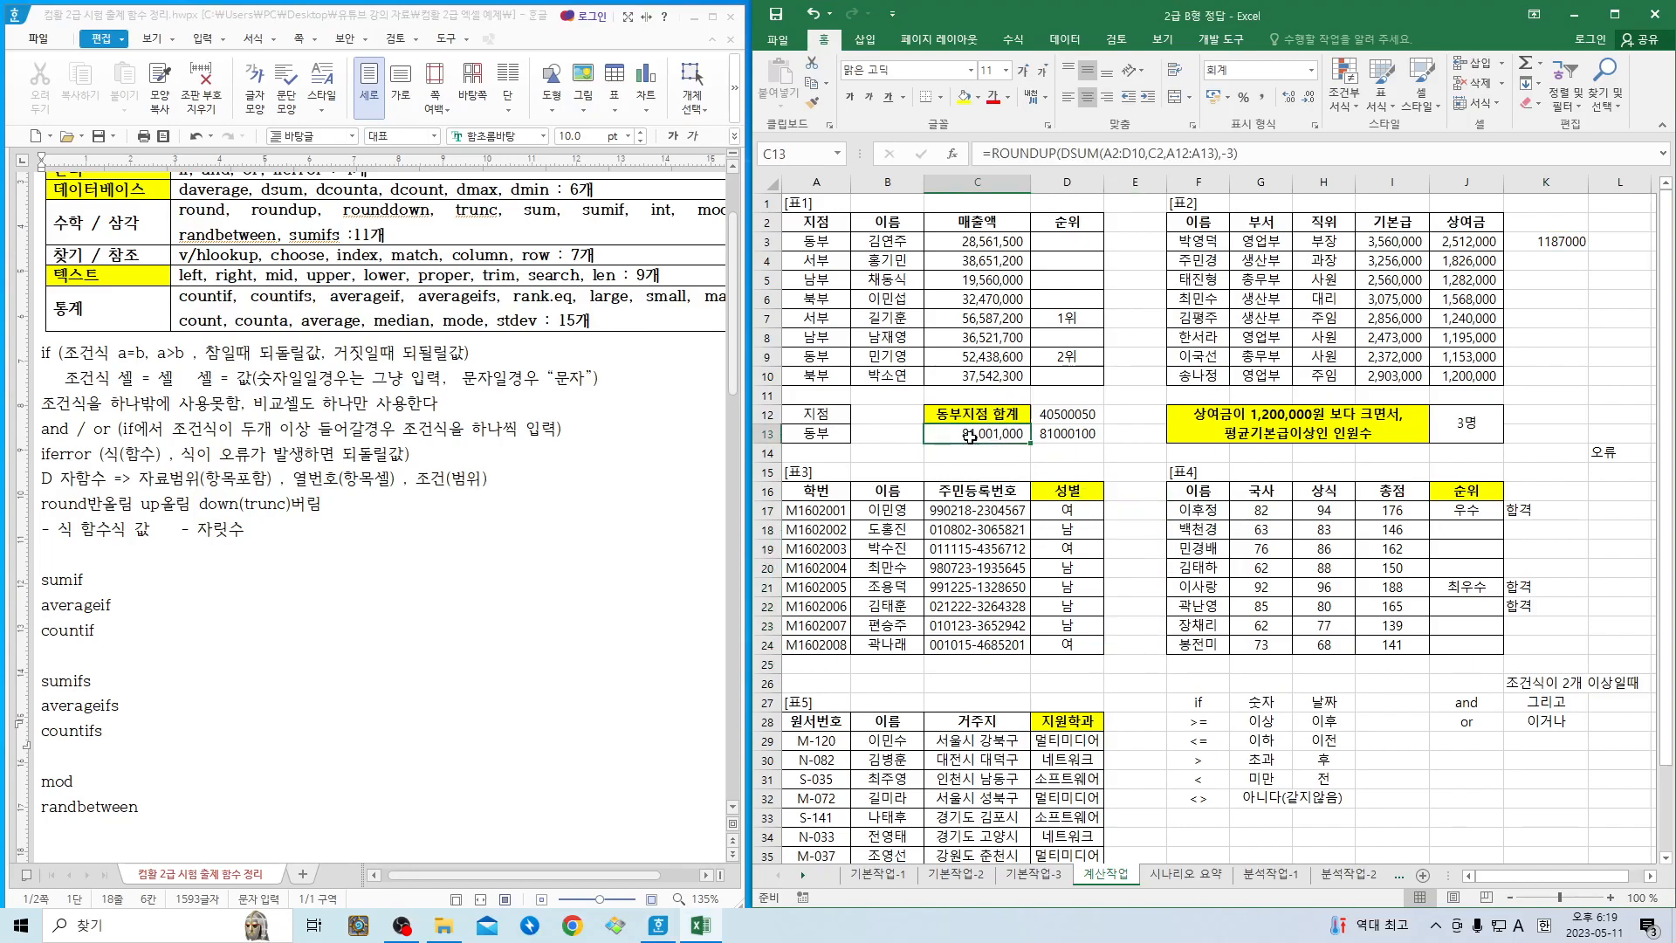
pyautogui.click(879, 435)
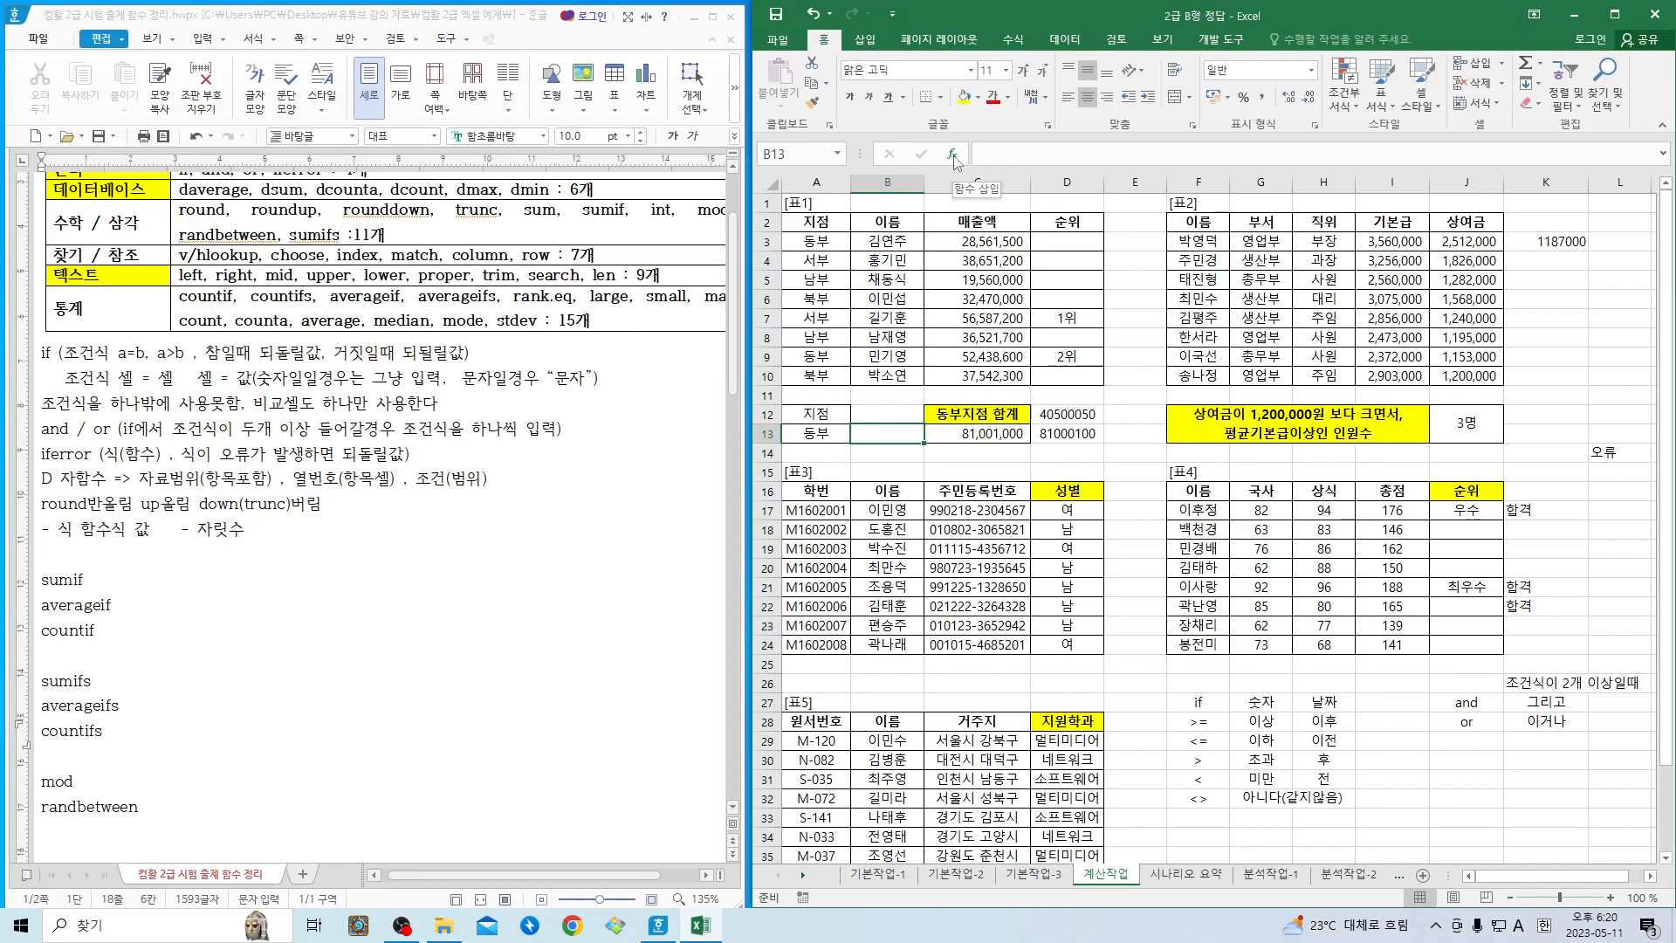
pyautogui.click(953, 155)
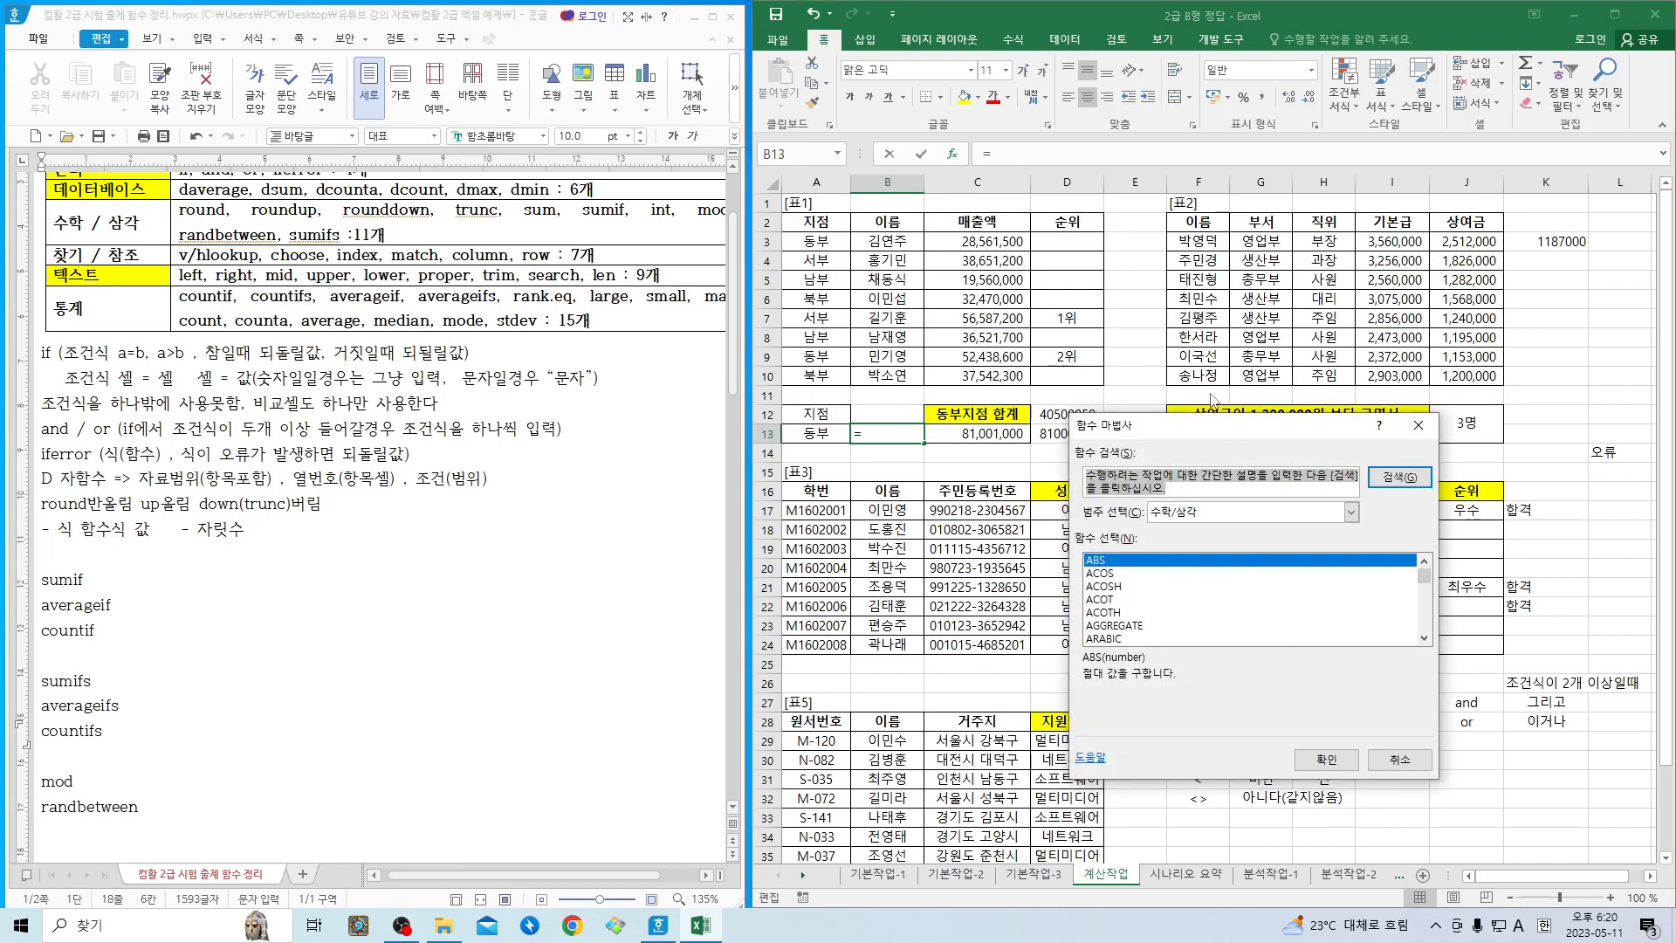
pyautogui.moveTo(1200, 426); pyautogui.dragTo(1296, 420)
# - In the Hangul notes, append "(조건에 맞는 합계)" to the sumif entry
pyautogui.click(92, 579)
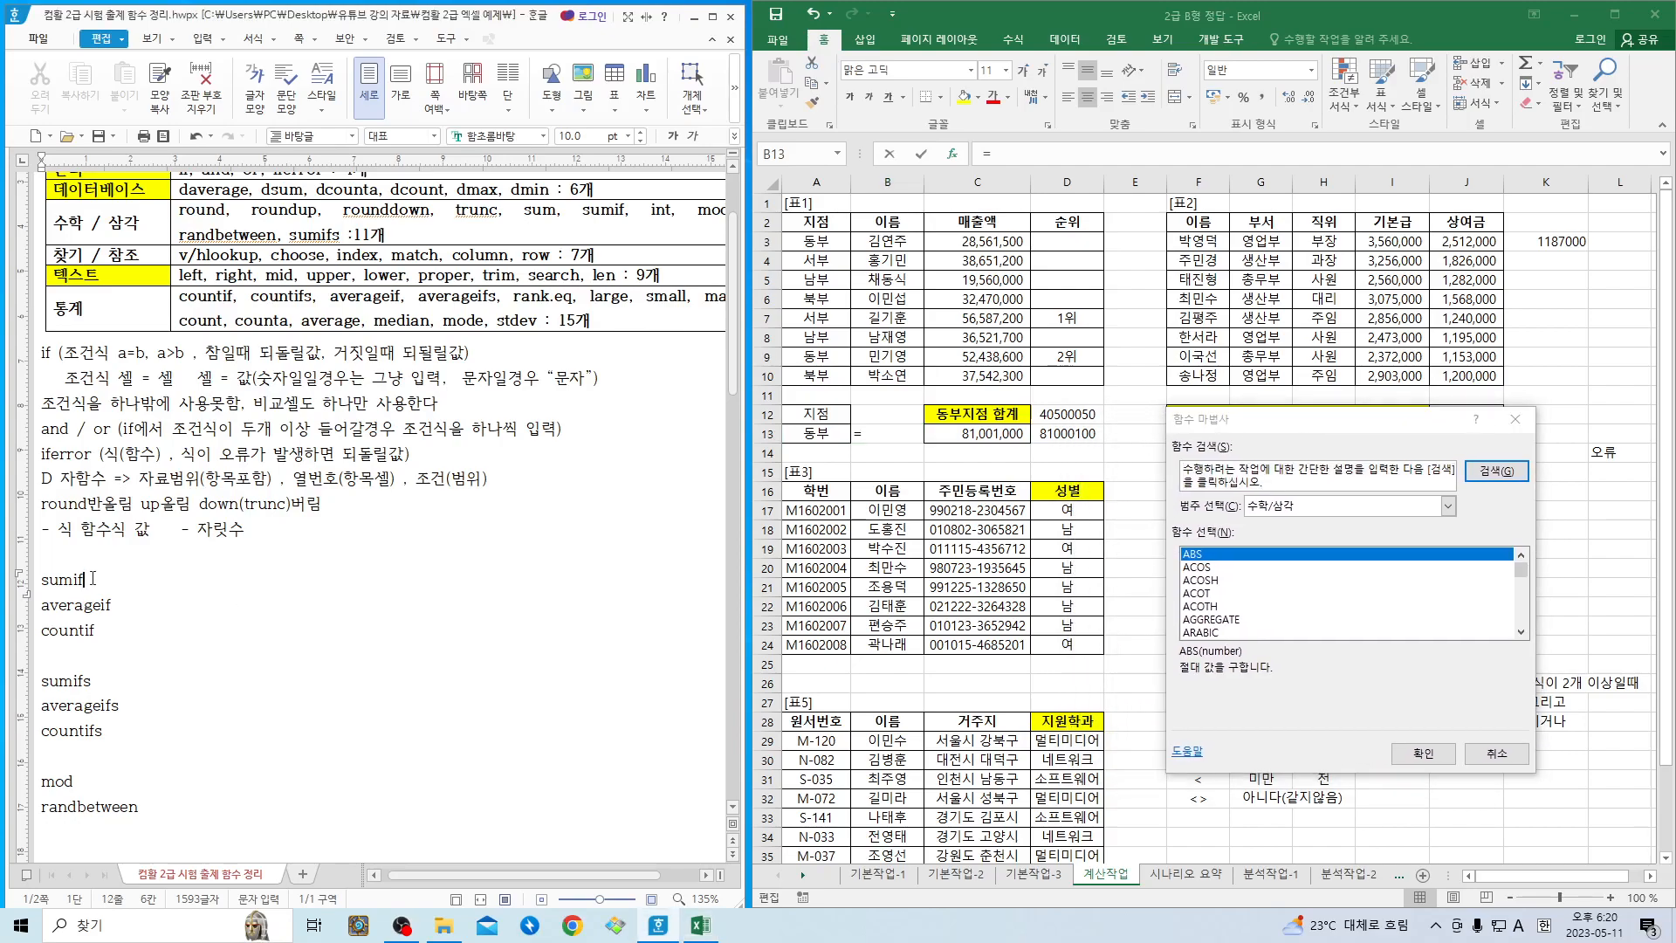
pyautogui.write('(조건에 맞는')
pyautogui.write(' 합ㄱ')
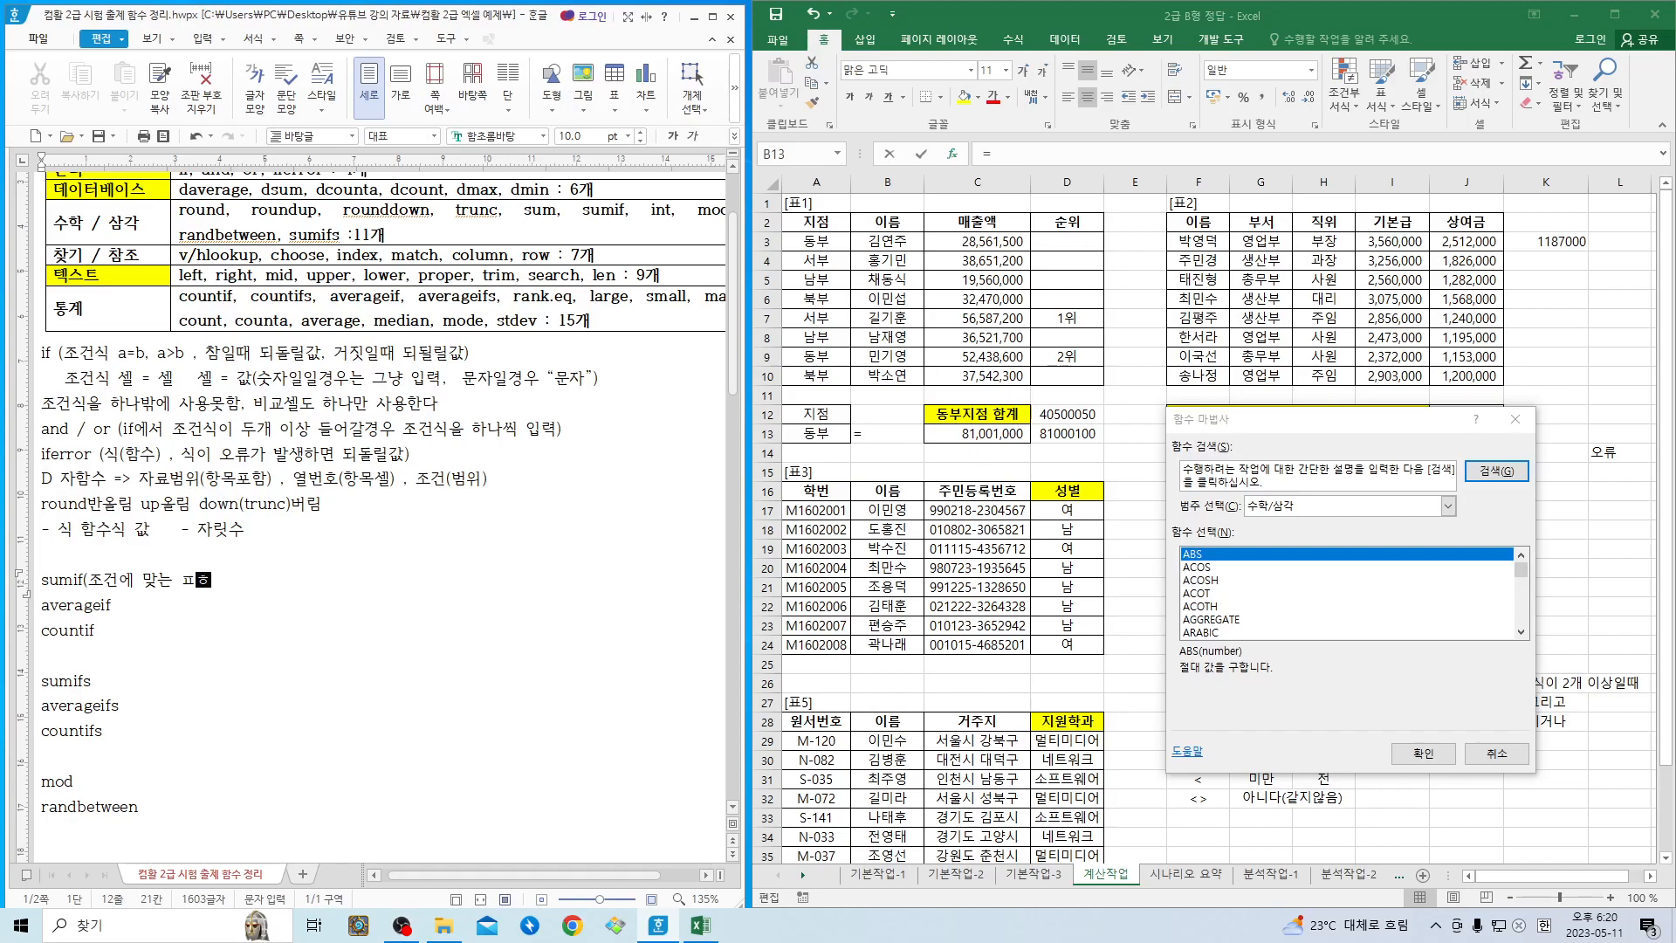
pyautogui.write('ㅖ)')
# - Append "(조건에 맞는 평균)" to the averageif entry and "(조건에 맞는 개수)" to the countif entry
pyautogui.press('Down')
pyautogui.write('(조건에 맞는 평균')
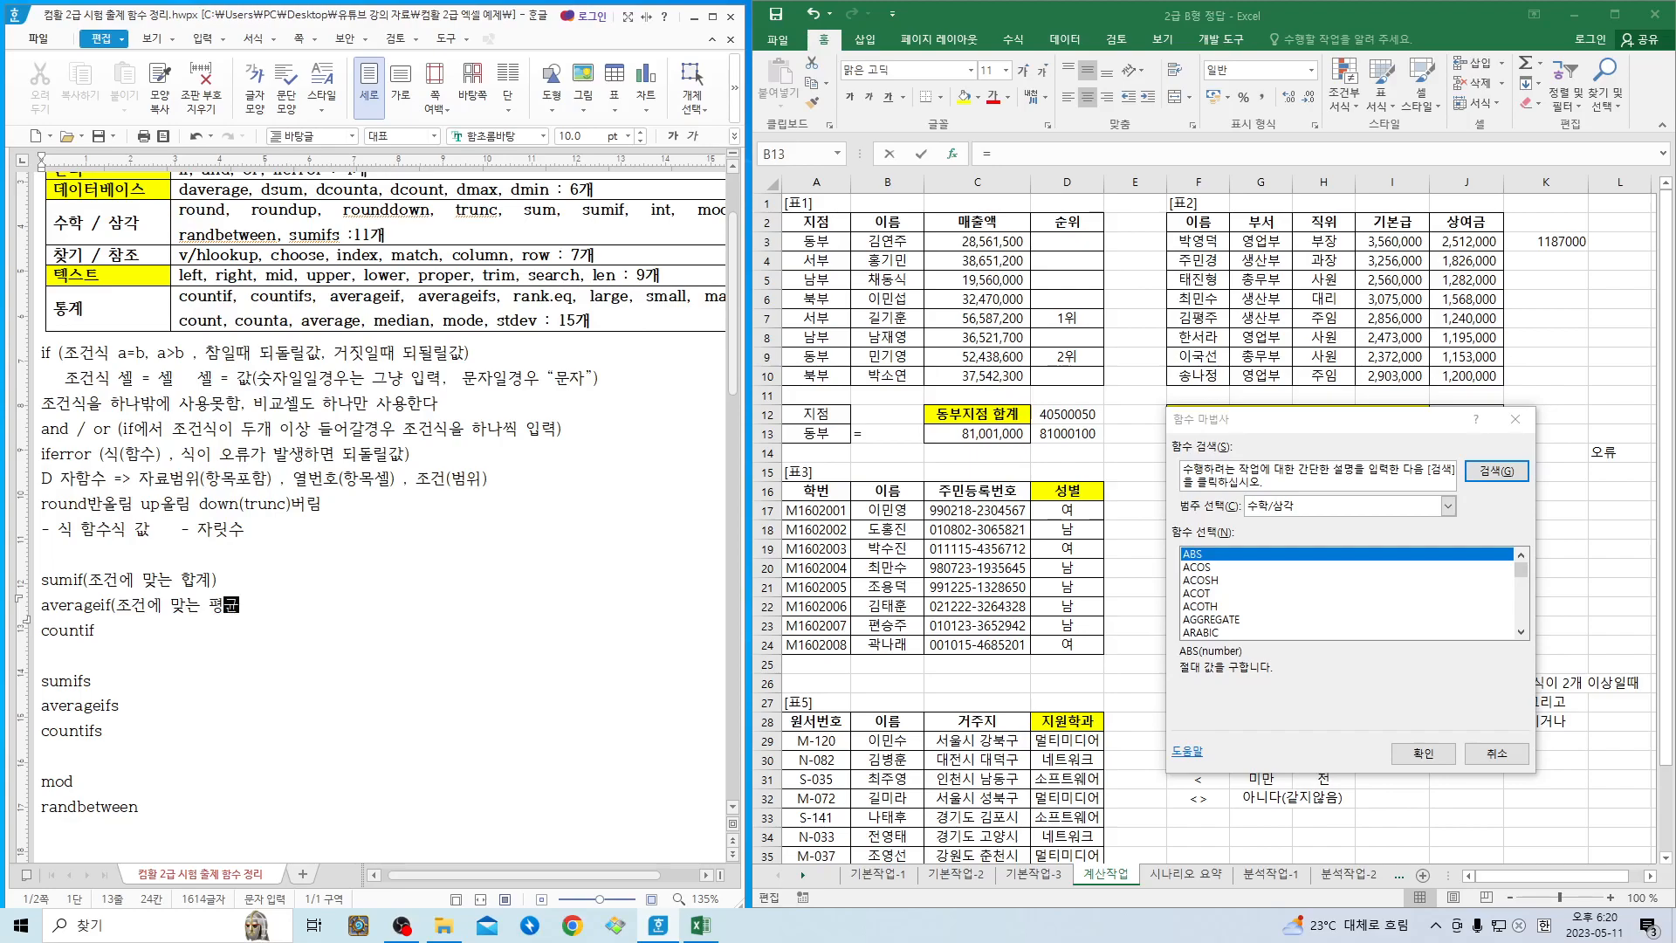
pyautogui.write(')')
pyautogui.press('Down')
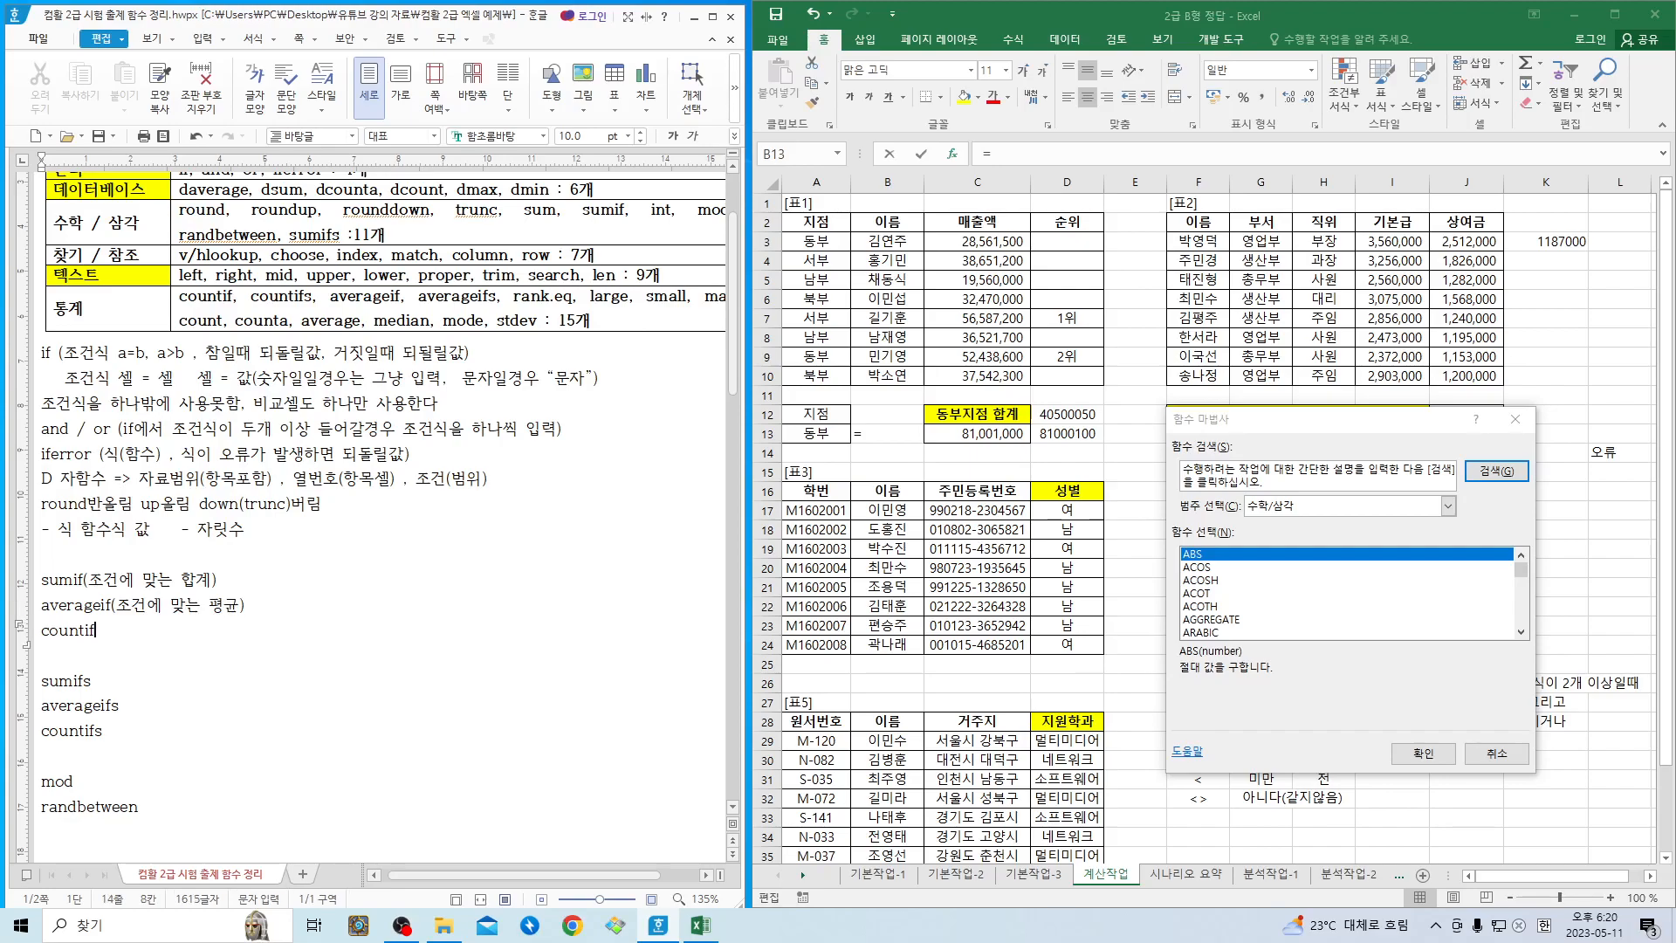
pyautogui.write('(조건에')
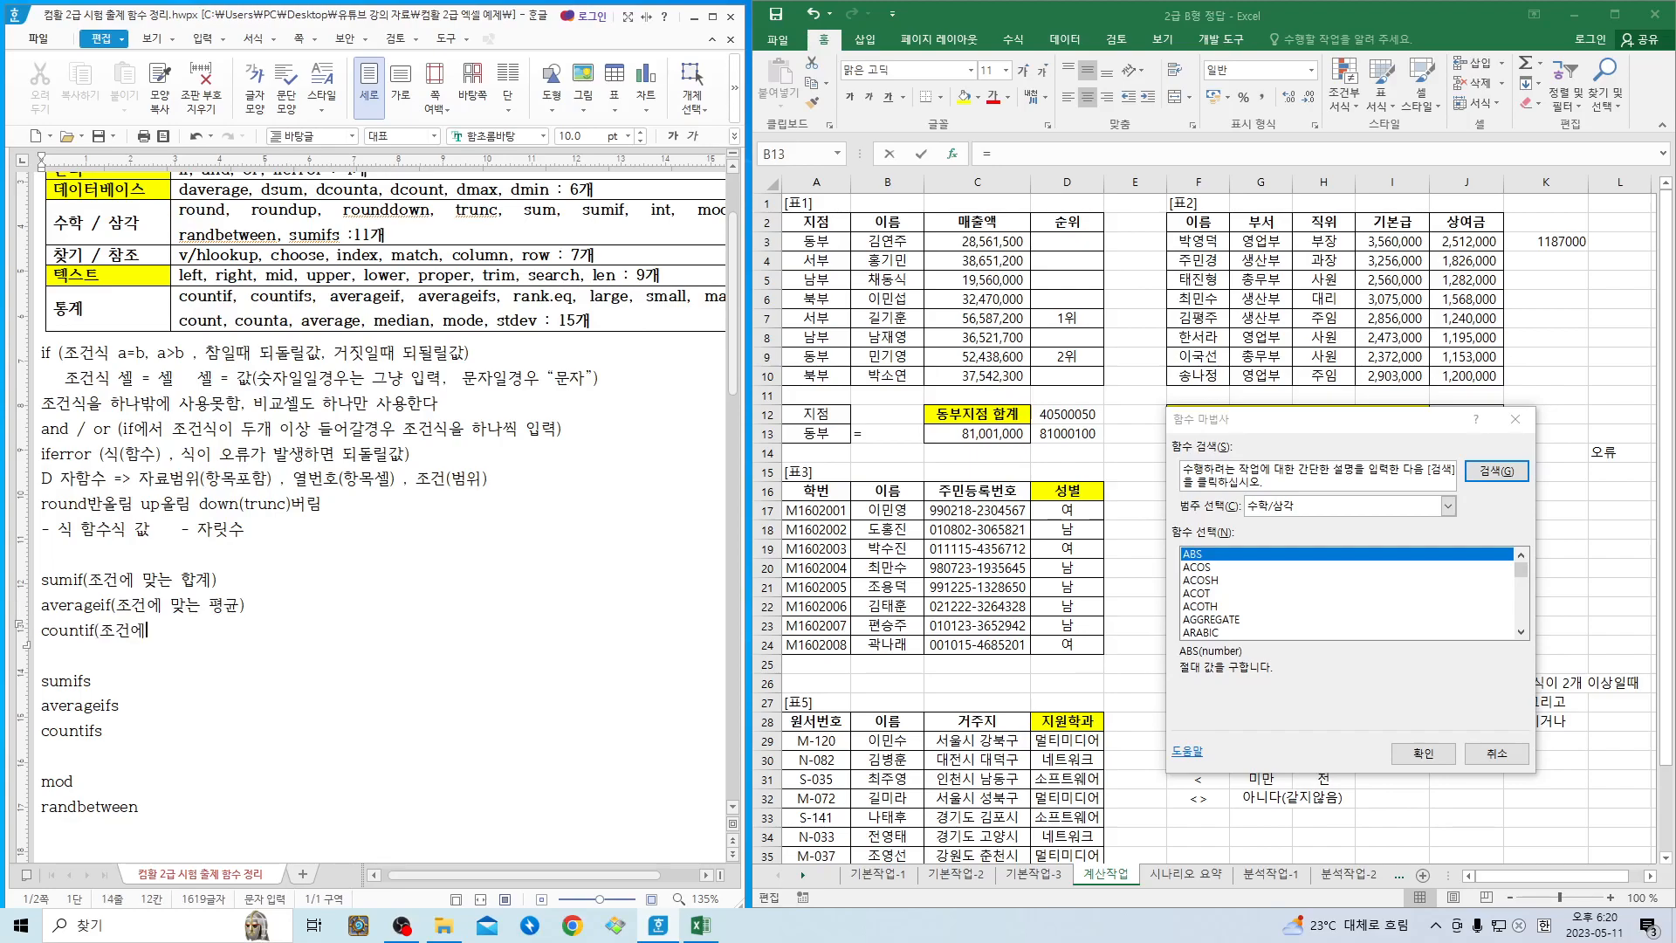
pyautogui.write(' 맞는 개수)')
# - Add the arguments "- 조건범위 - 조건 - 계산될범위" at the end of the sumif line
pyautogui.press('Up')
pyautogui.press('Up')
pyautogui.press('Right')
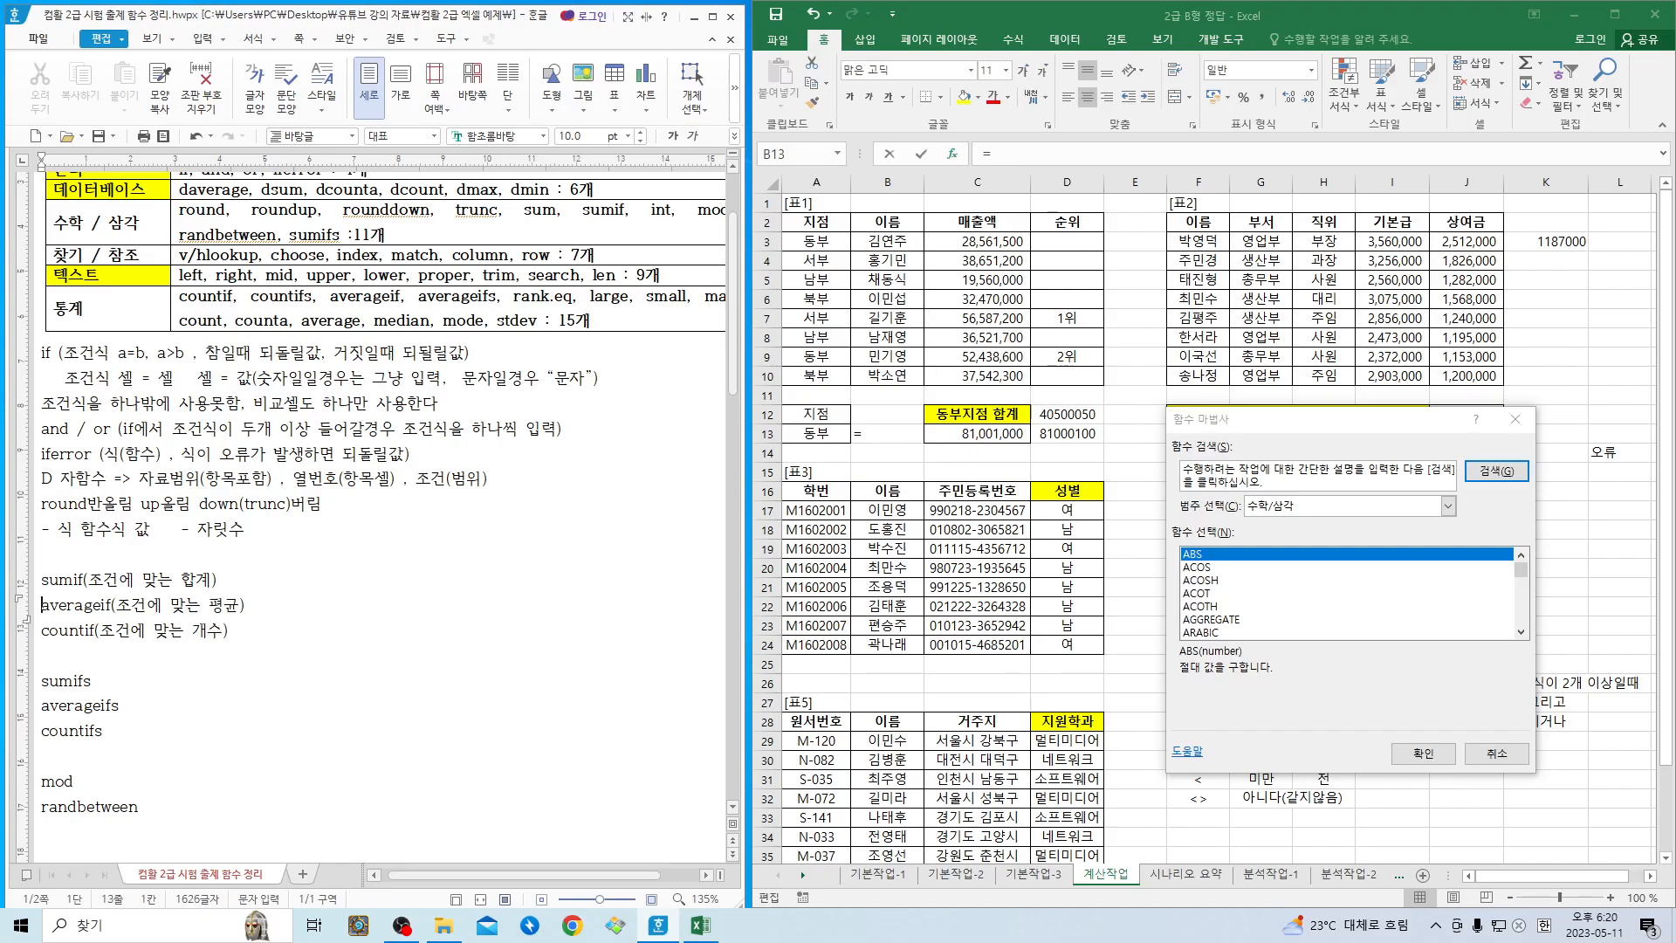
pyautogui.press('Left')
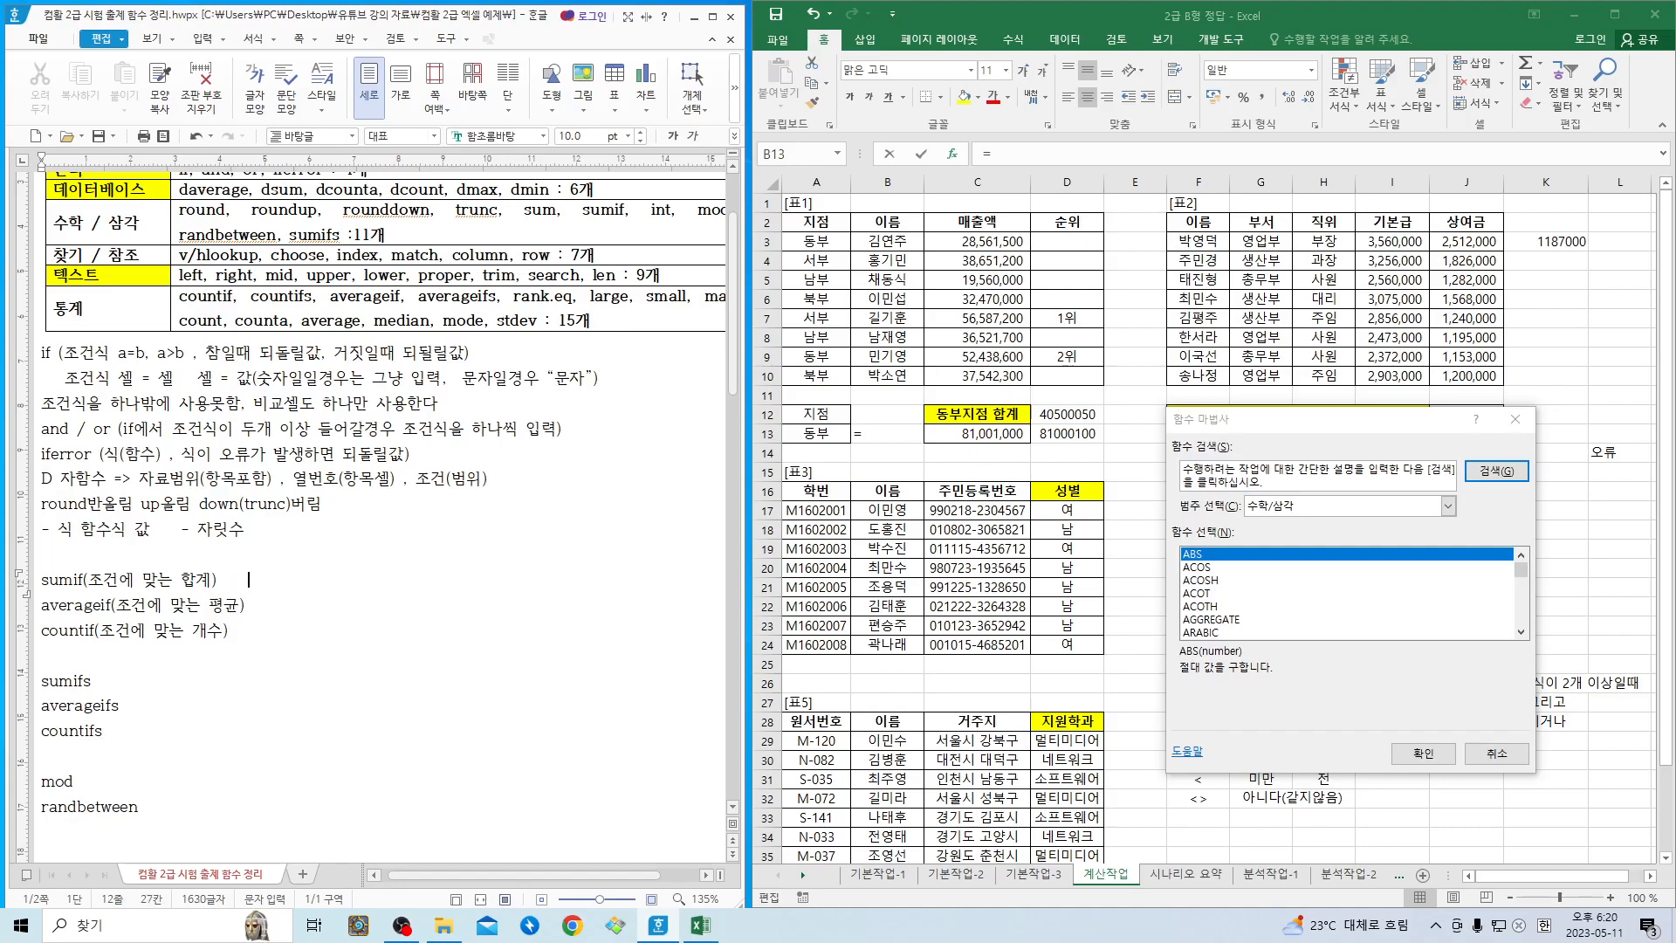
pyautogui.write('- 조건범위  - 조건  - 계산될범위')
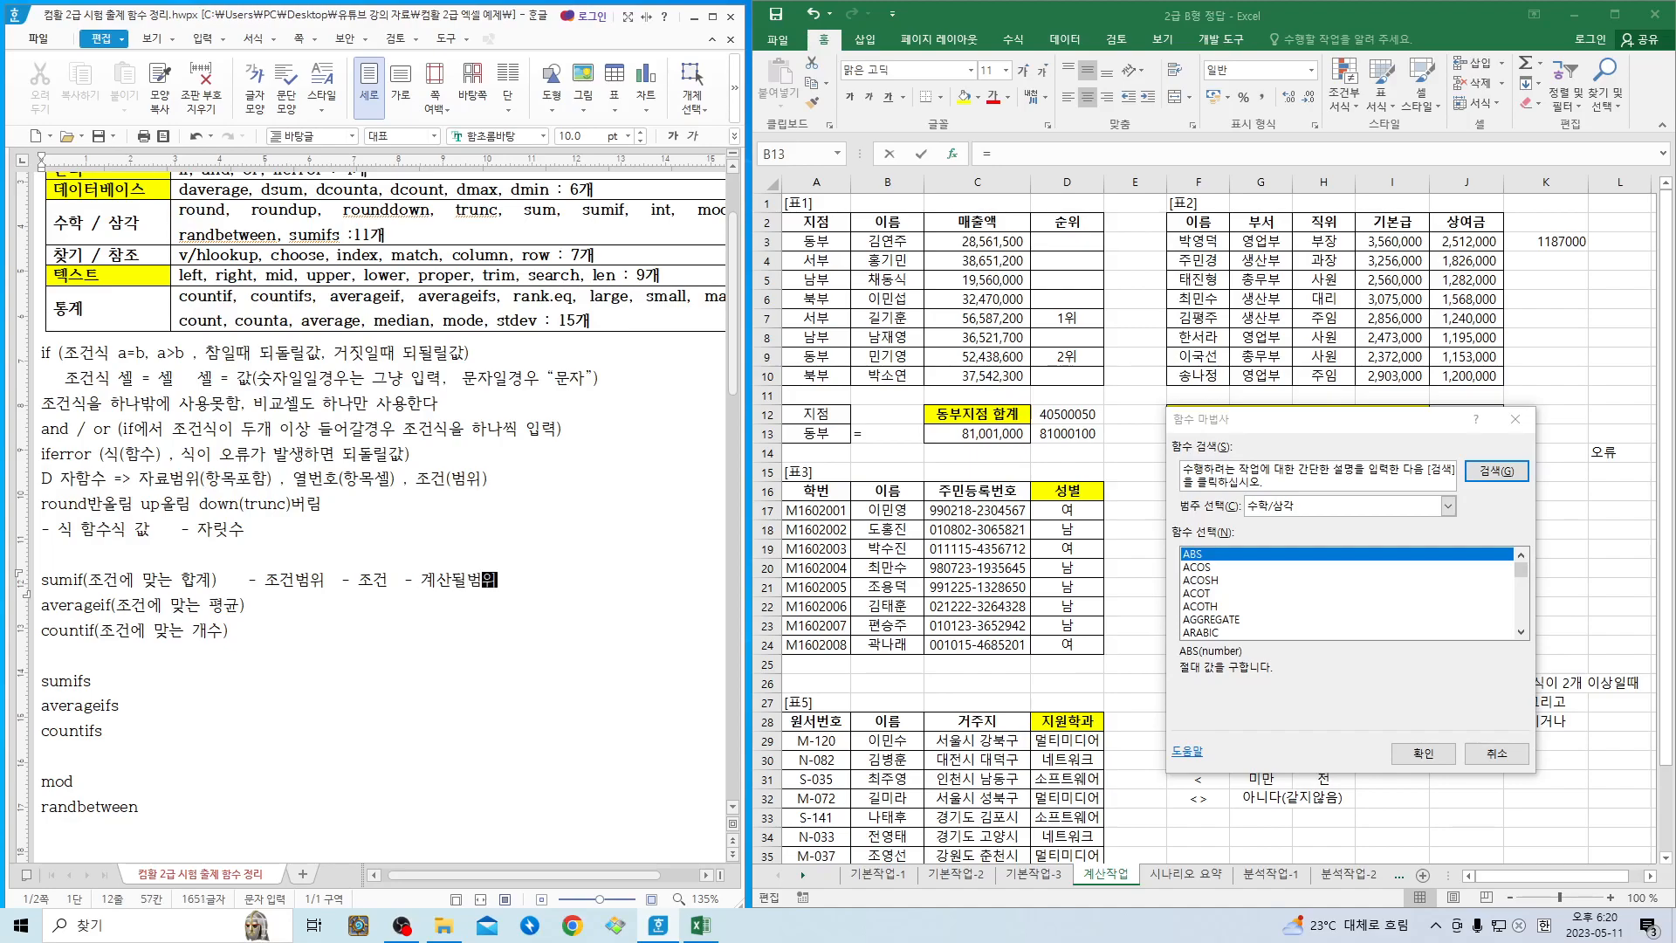
pyautogui.click(364, 580)
# - Back in Excel, choose SUMIF from the 수학/삼각 functions for B13 and set its Range to A3:A10
pyautogui.click(1494, 703)
pyautogui.moveTo(1403, 417); pyautogui.dragTo(1329, 243)
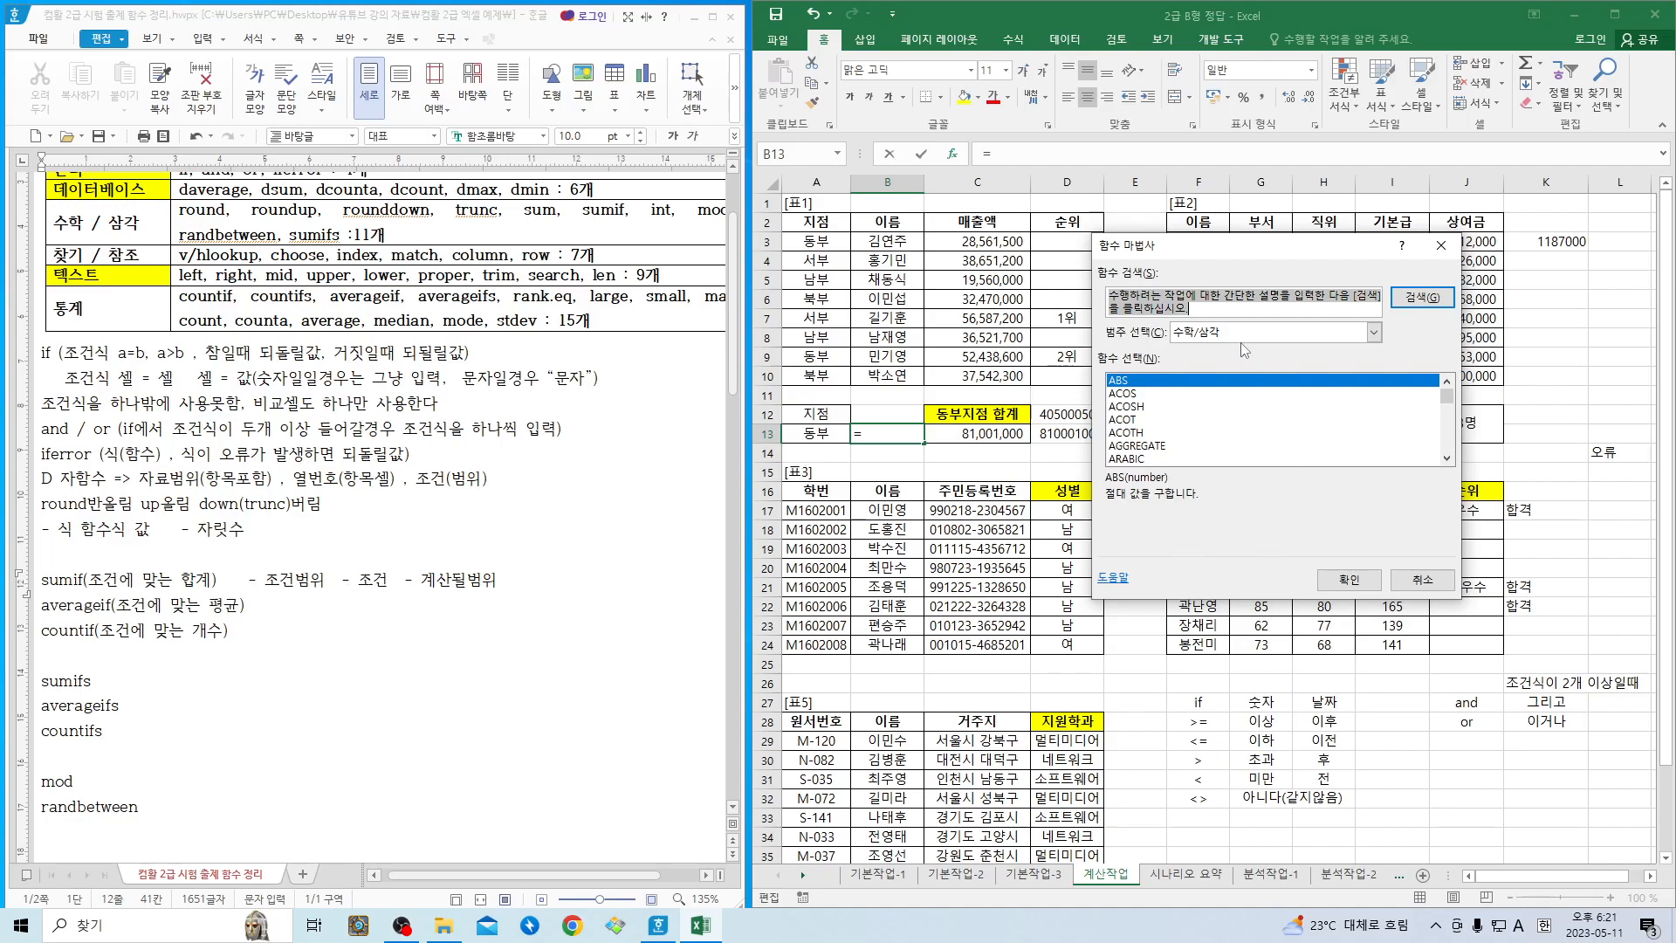
pyautogui.scroll(-5, 1194, 444)
pyautogui.scroll(-17, 1195, 443)
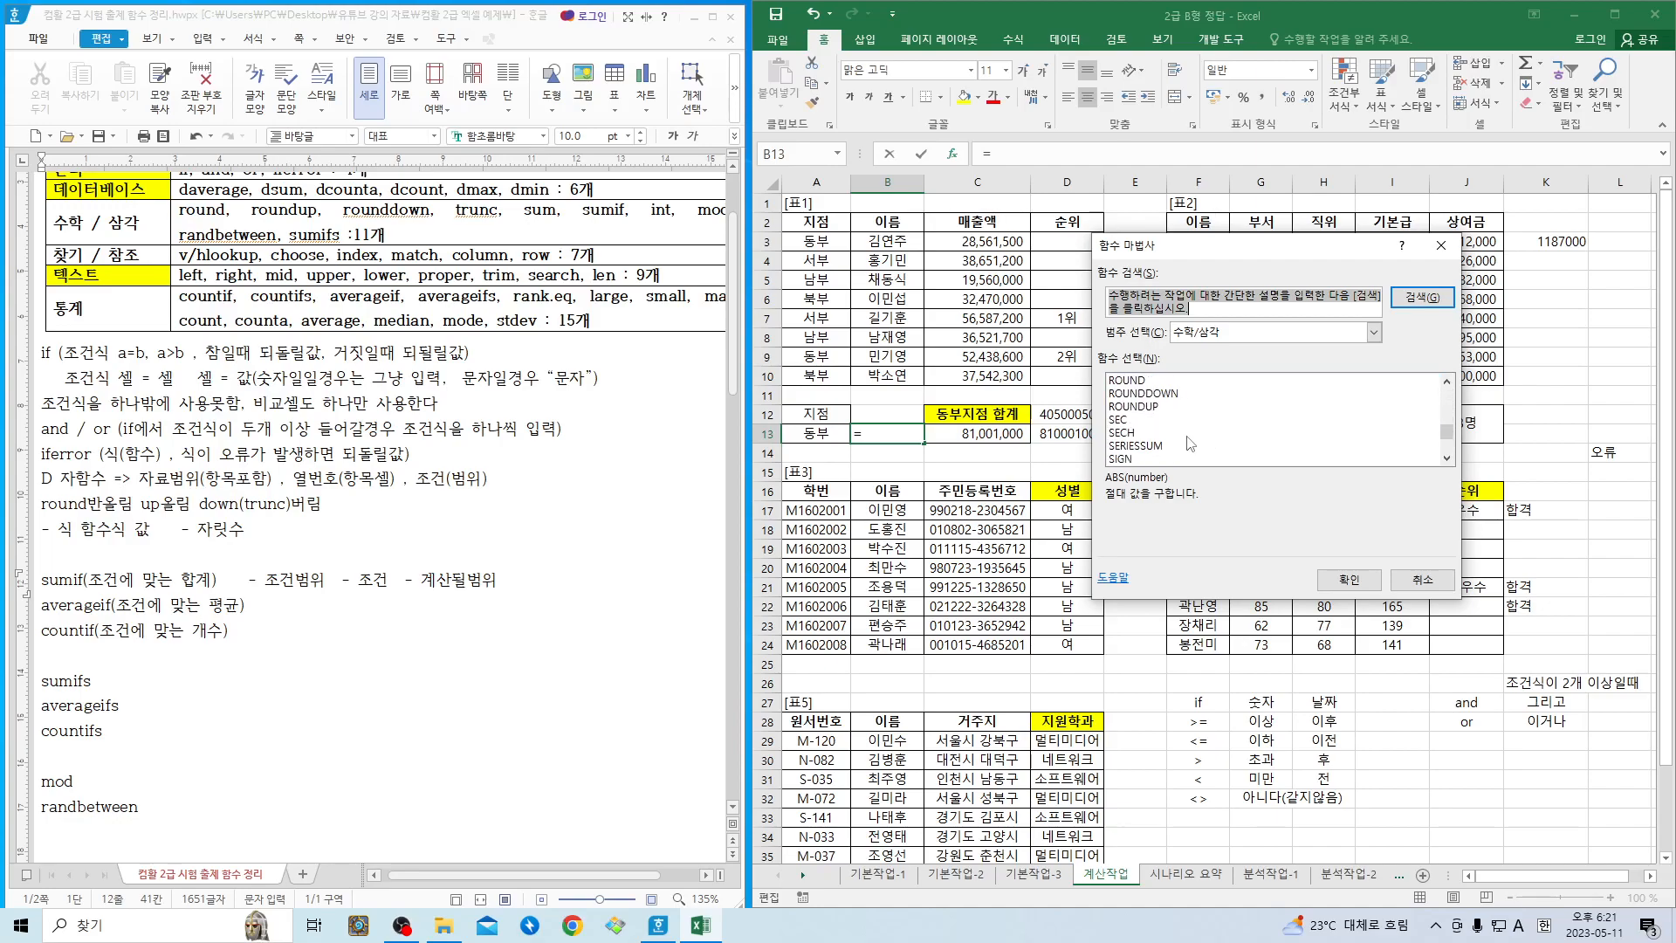
pyautogui.doubleClick(1132, 394)
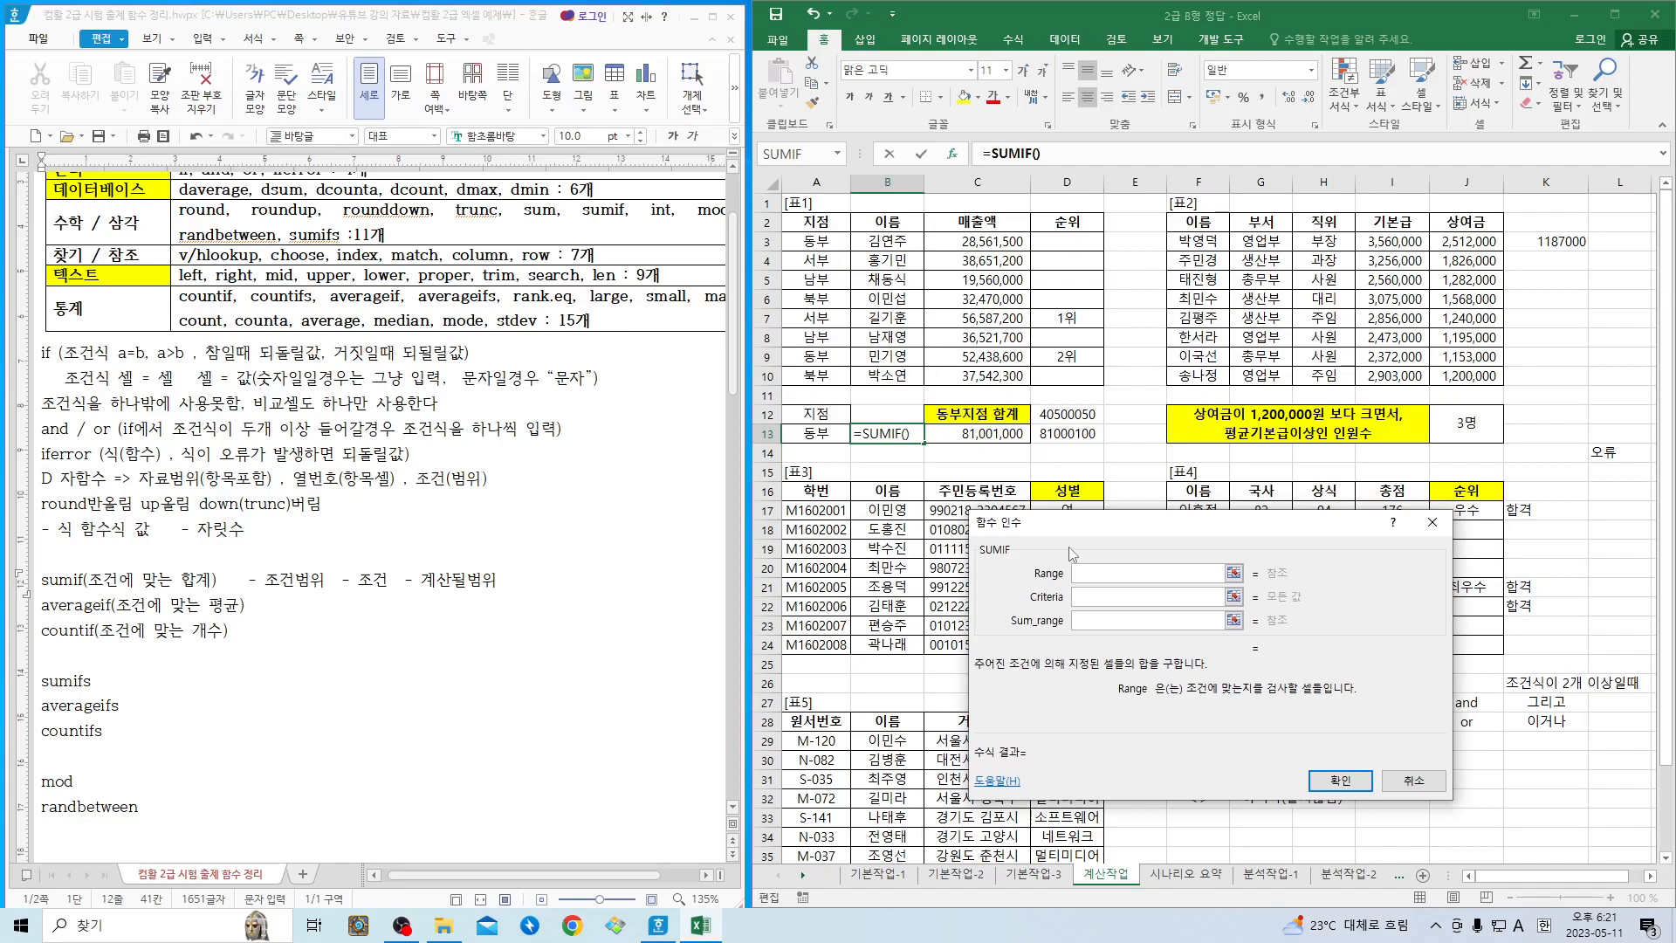
pyautogui.moveTo(838, 241); pyautogui.dragTo(833, 377)
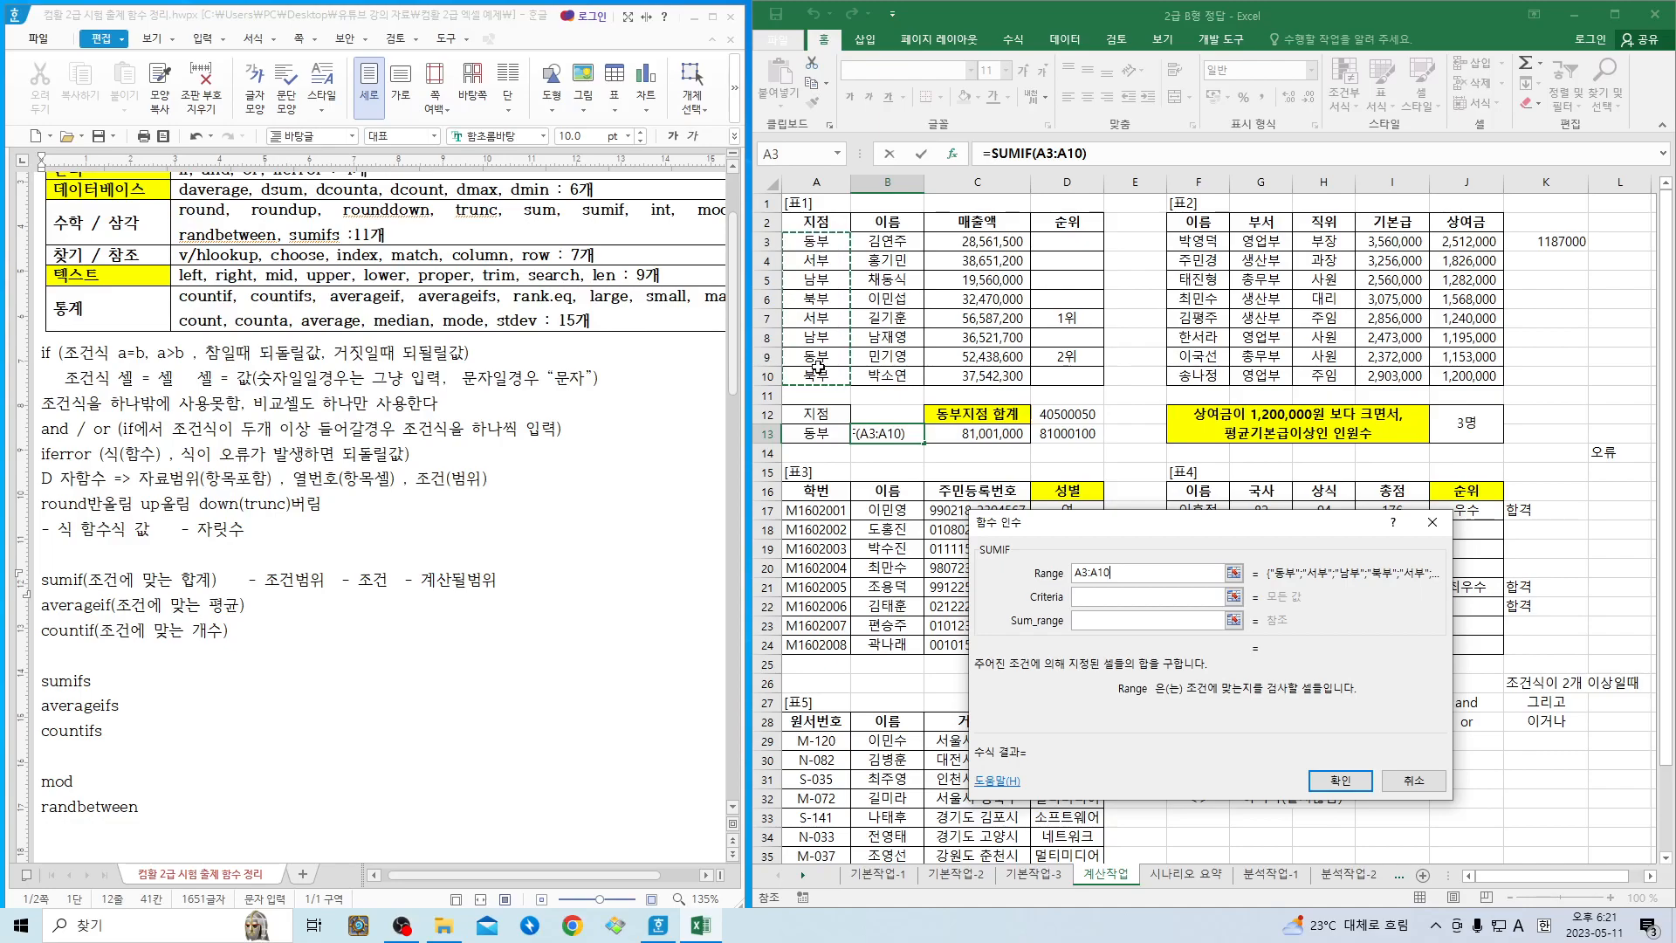
pyautogui.click(1128, 598)
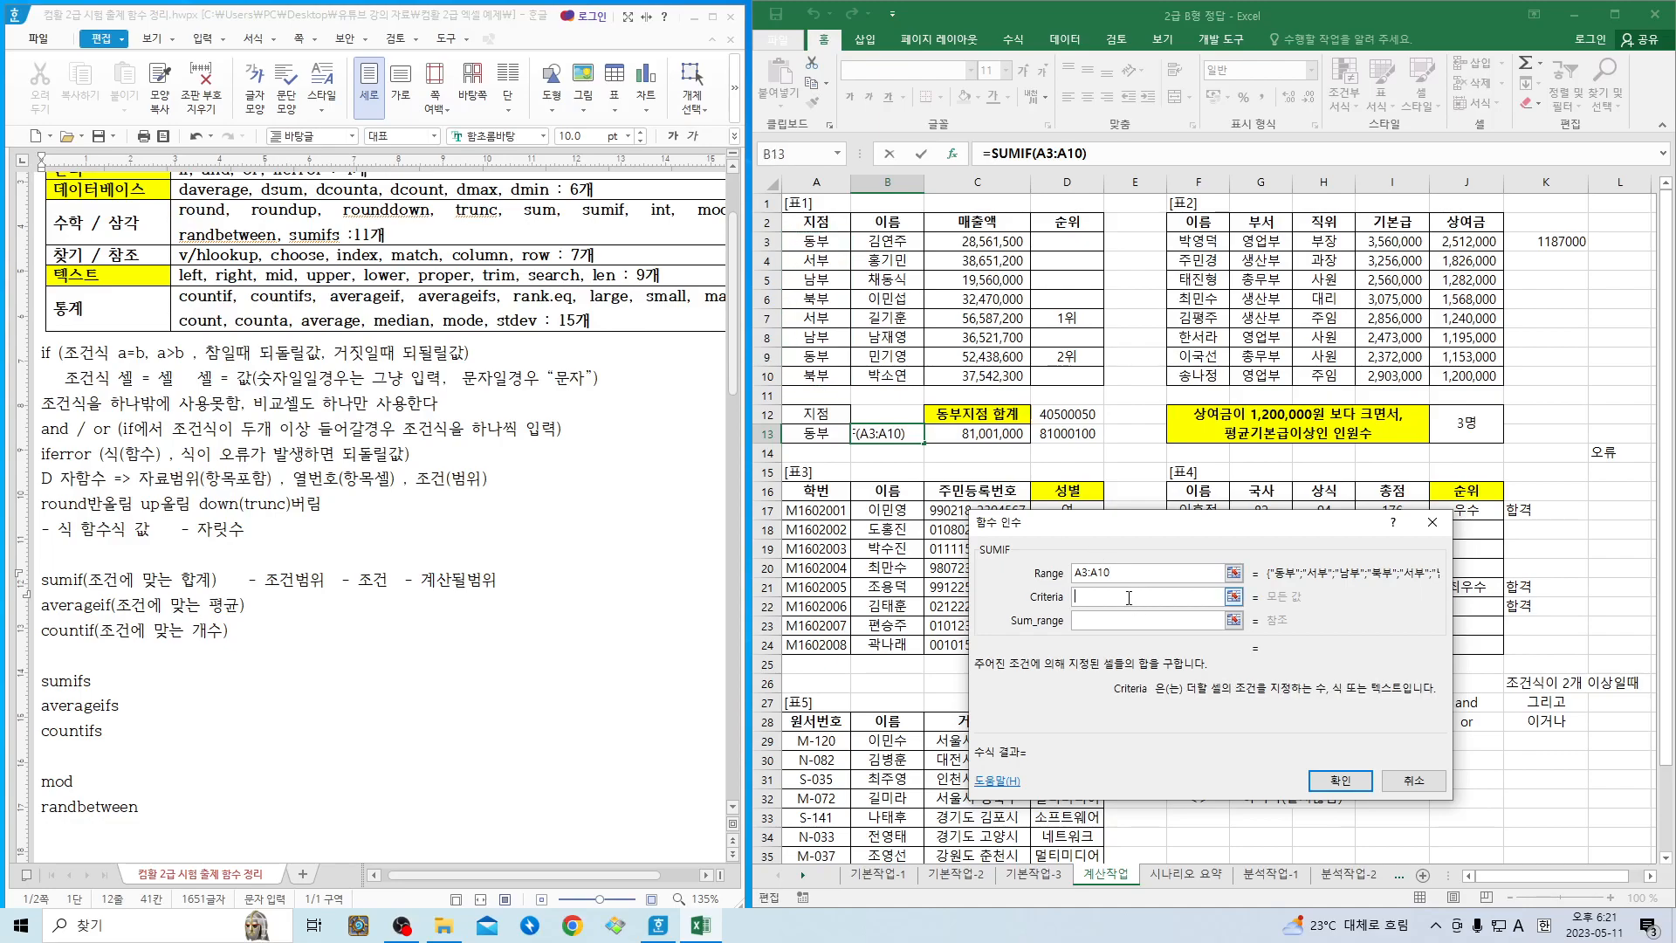
# - Set SUMIF's Criteria to "동부" and Sum_range to C3:C10, and enter the formula in B13
pyautogui.write('"')
pyautogui.write('ehd')
pyautogui.press('BackSpace')
pyautogui.press('BackSpace')
pyautogui.press('BackSpace')
pyautogui.press('Hangul')
pyautogui.write('동부"')
pyautogui.click(1096, 618)
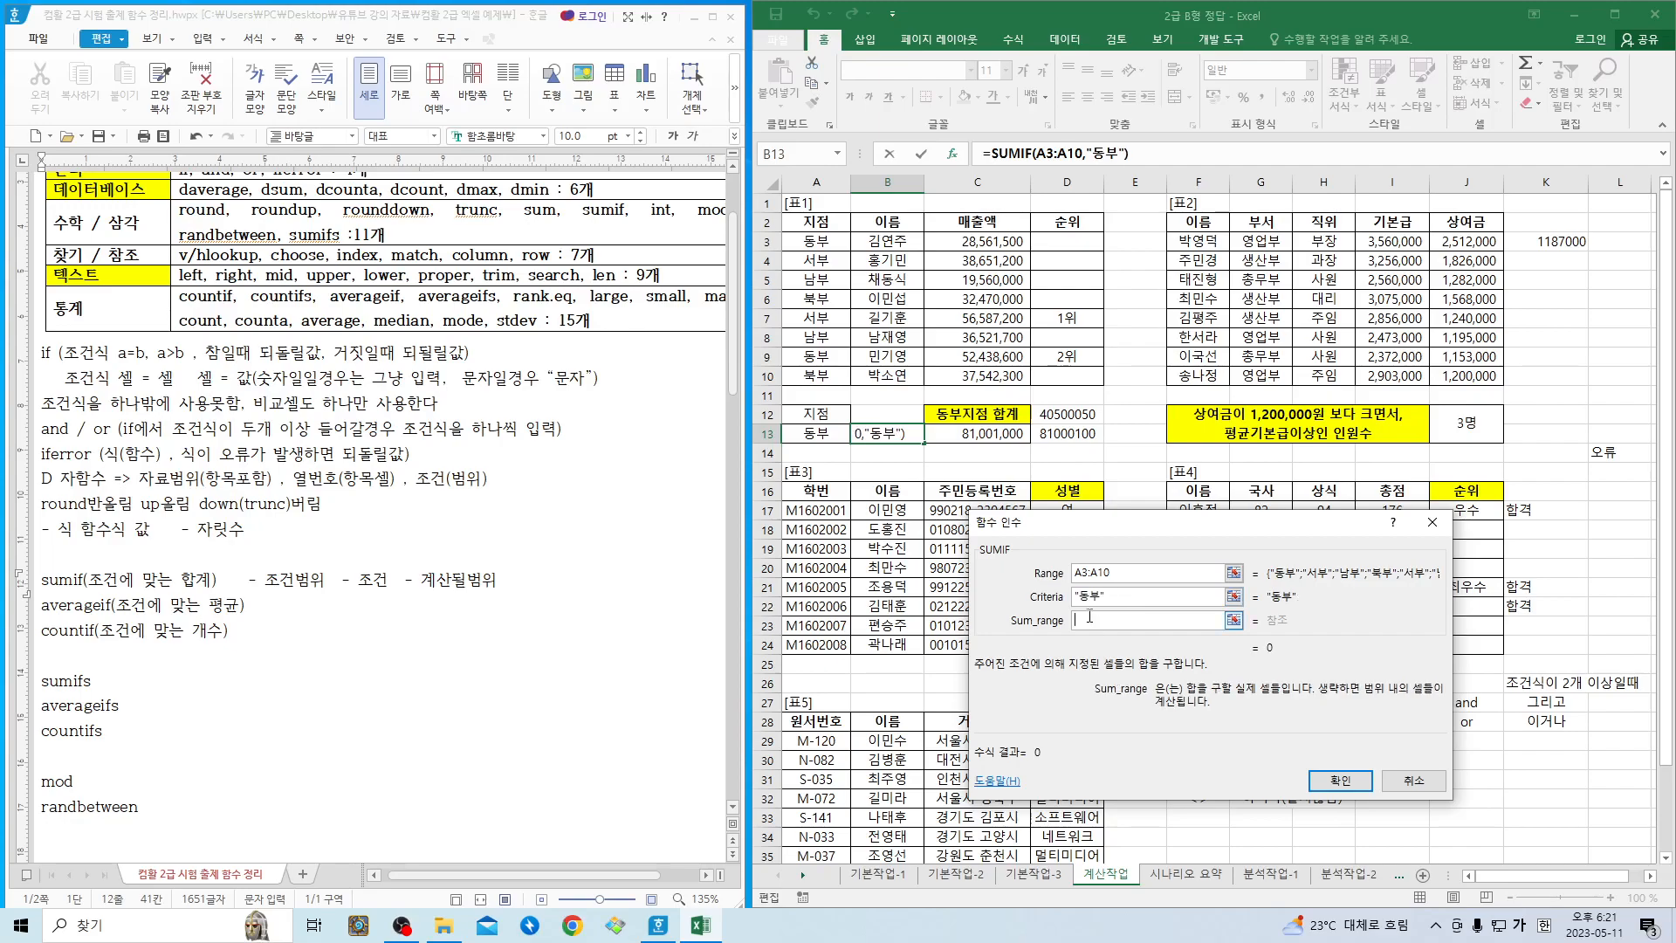
pyautogui.moveTo(976, 243); pyautogui.dragTo(977, 375)
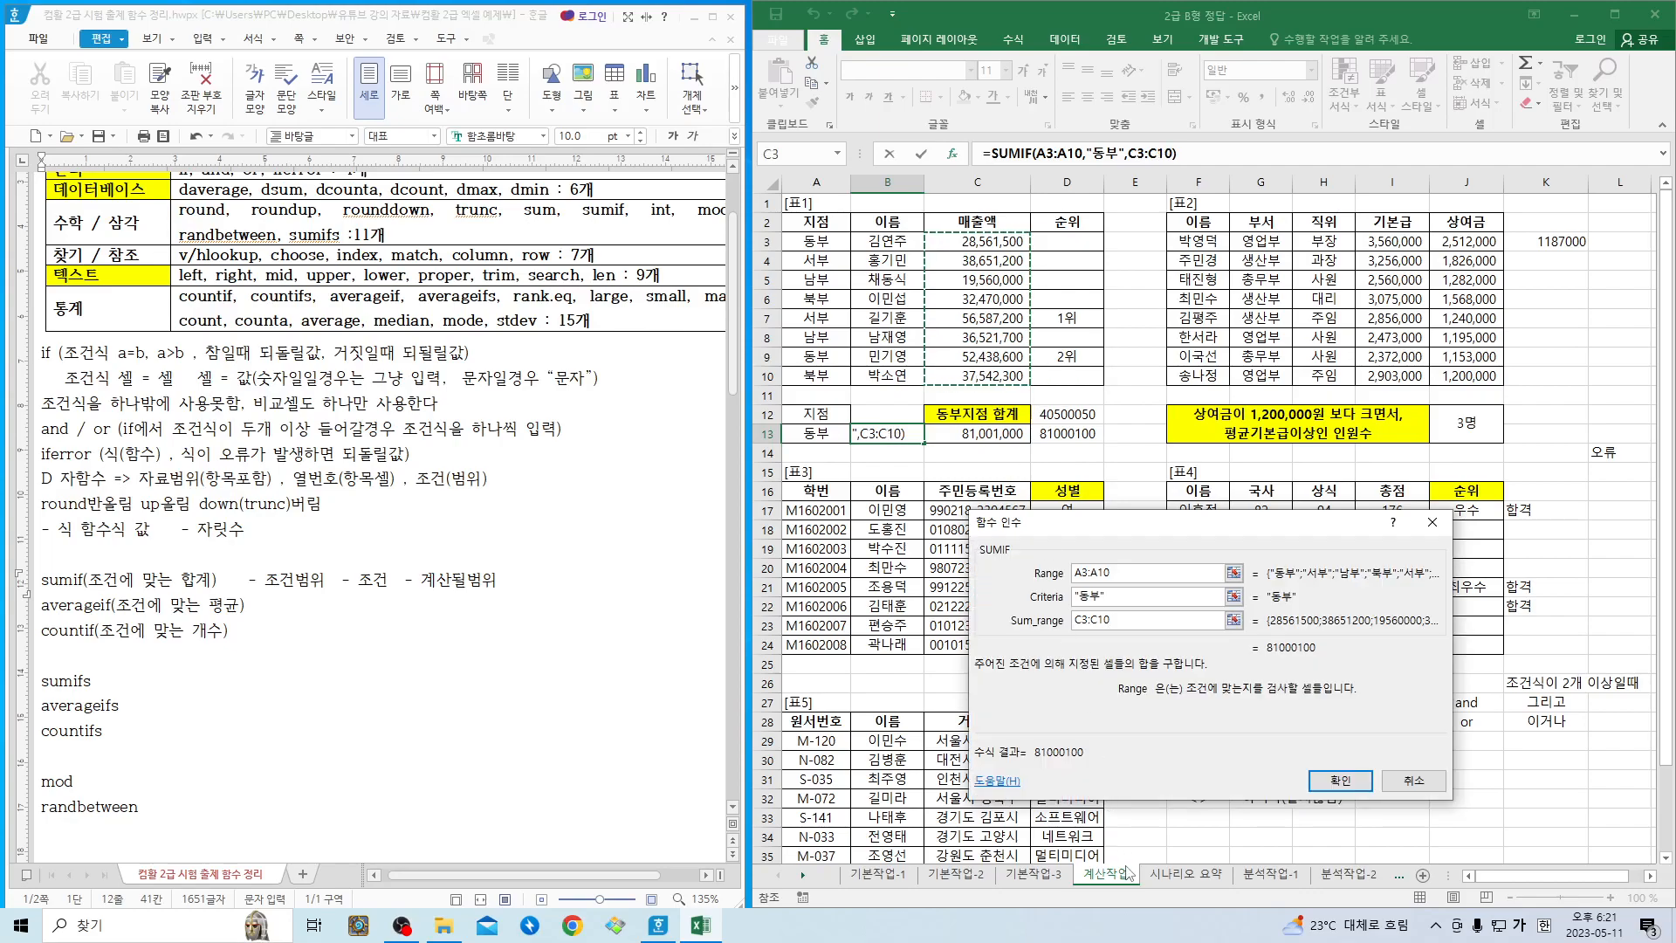
pyautogui.click(1337, 780)
# - Compare the SUMIF formula in B13 with the formulas in C13 and D13
pyautogui.click(961, 434)
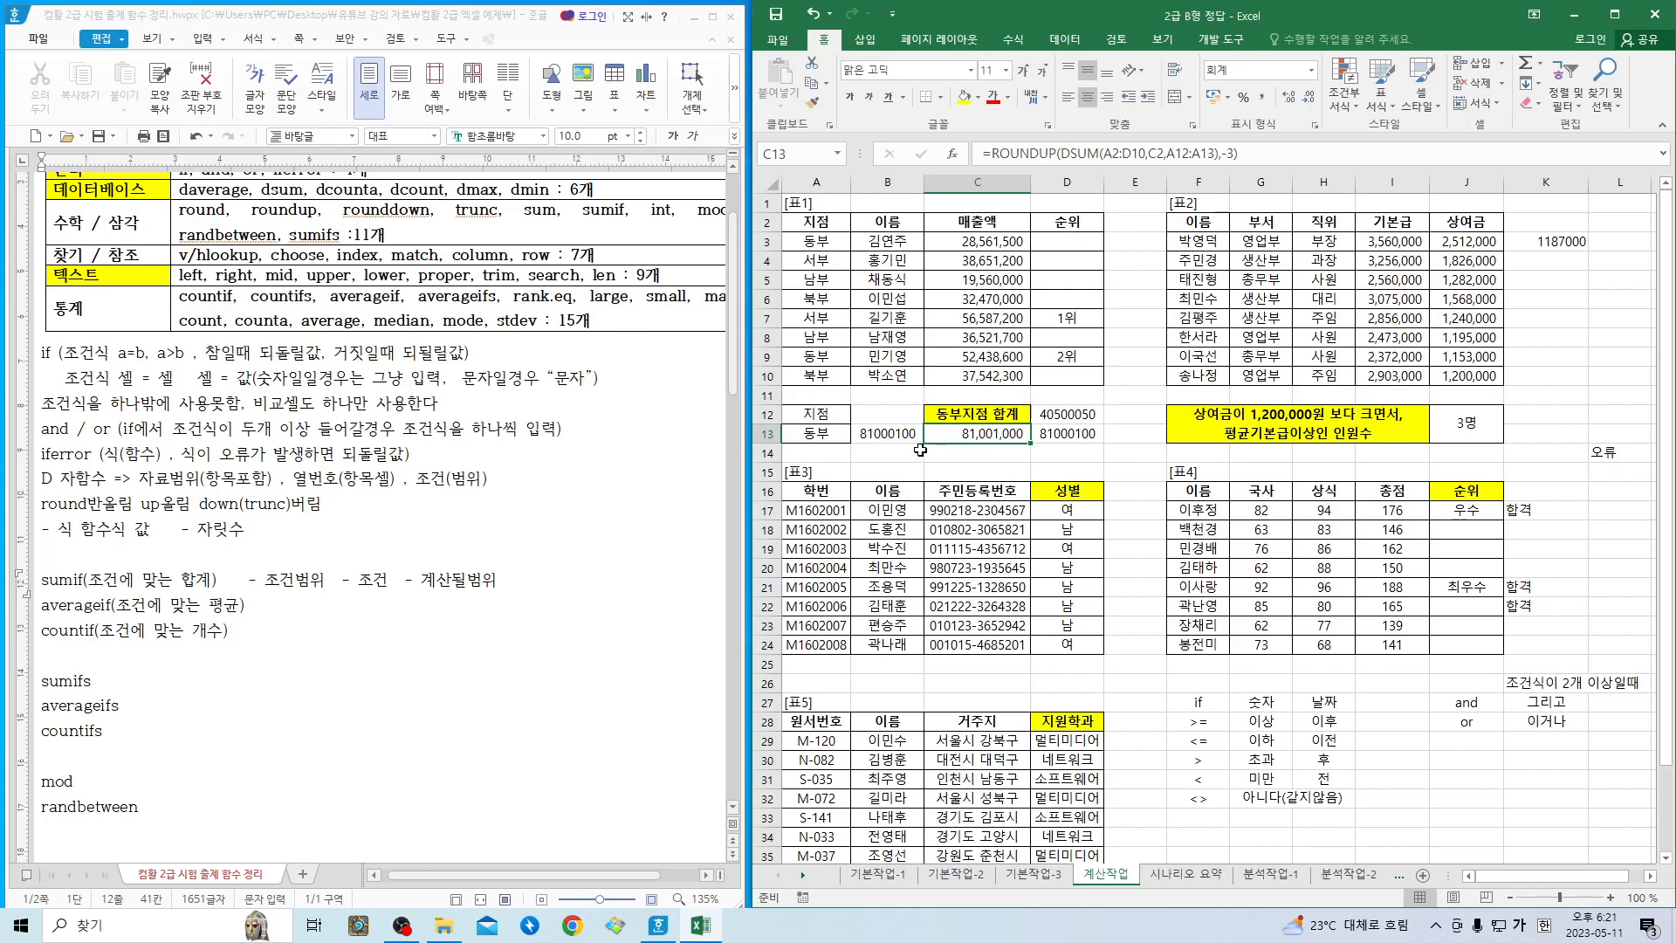
pyautogui.click(893, 436)
pyautogui.click(1058, 434)
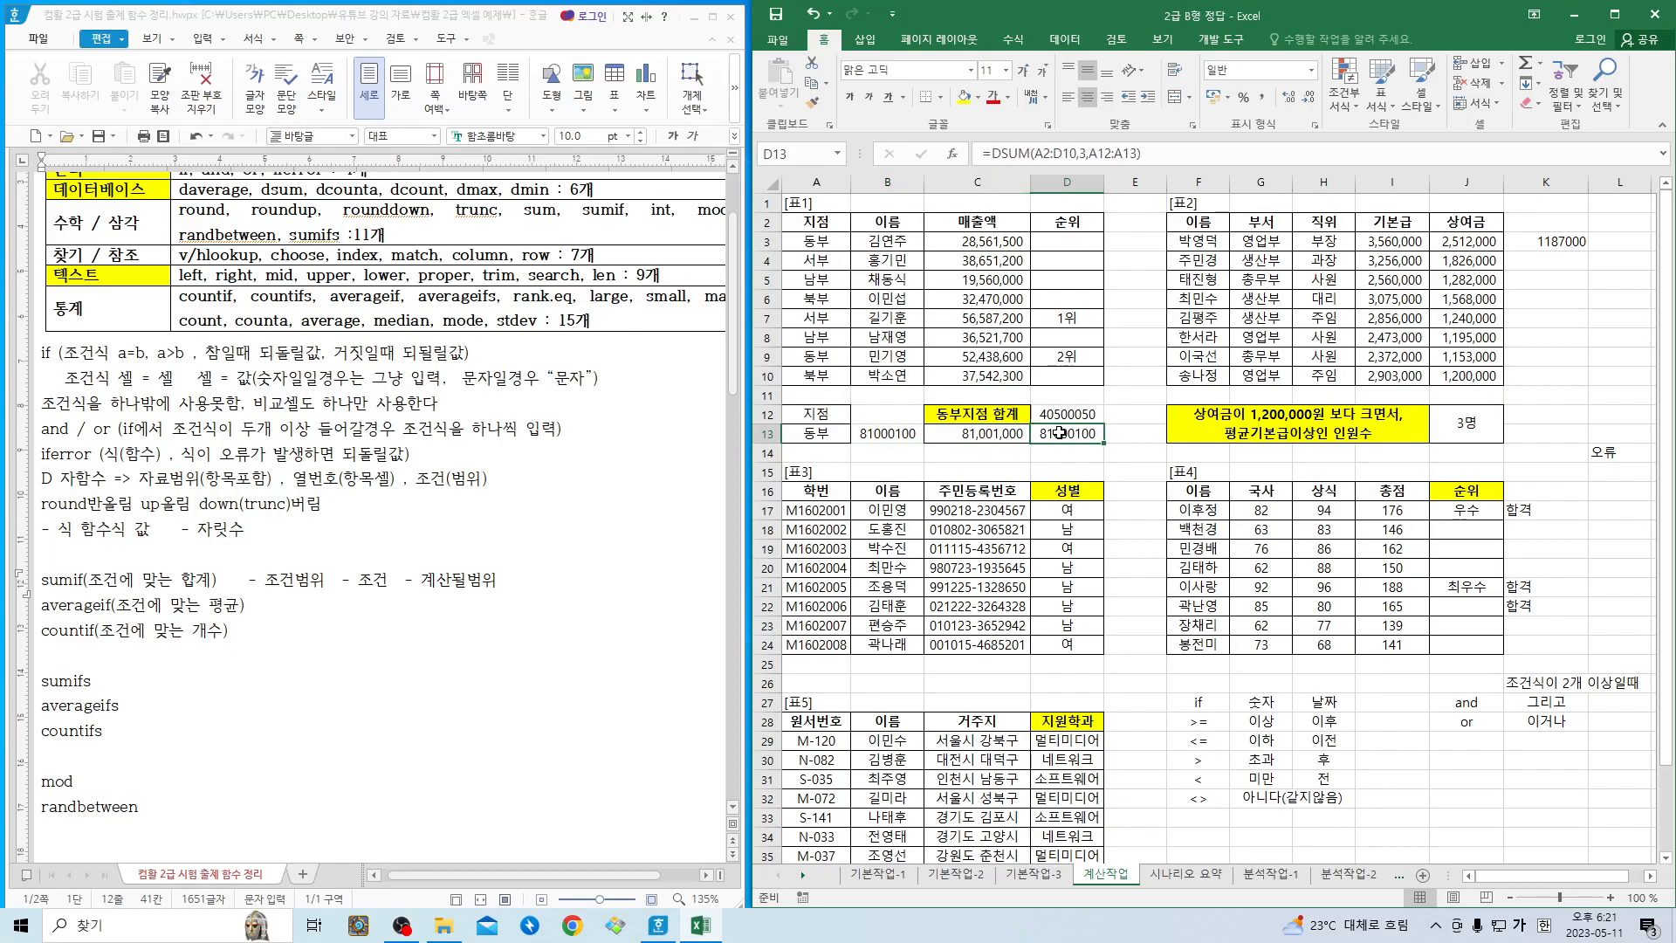
pyautogui.click(900, 436)
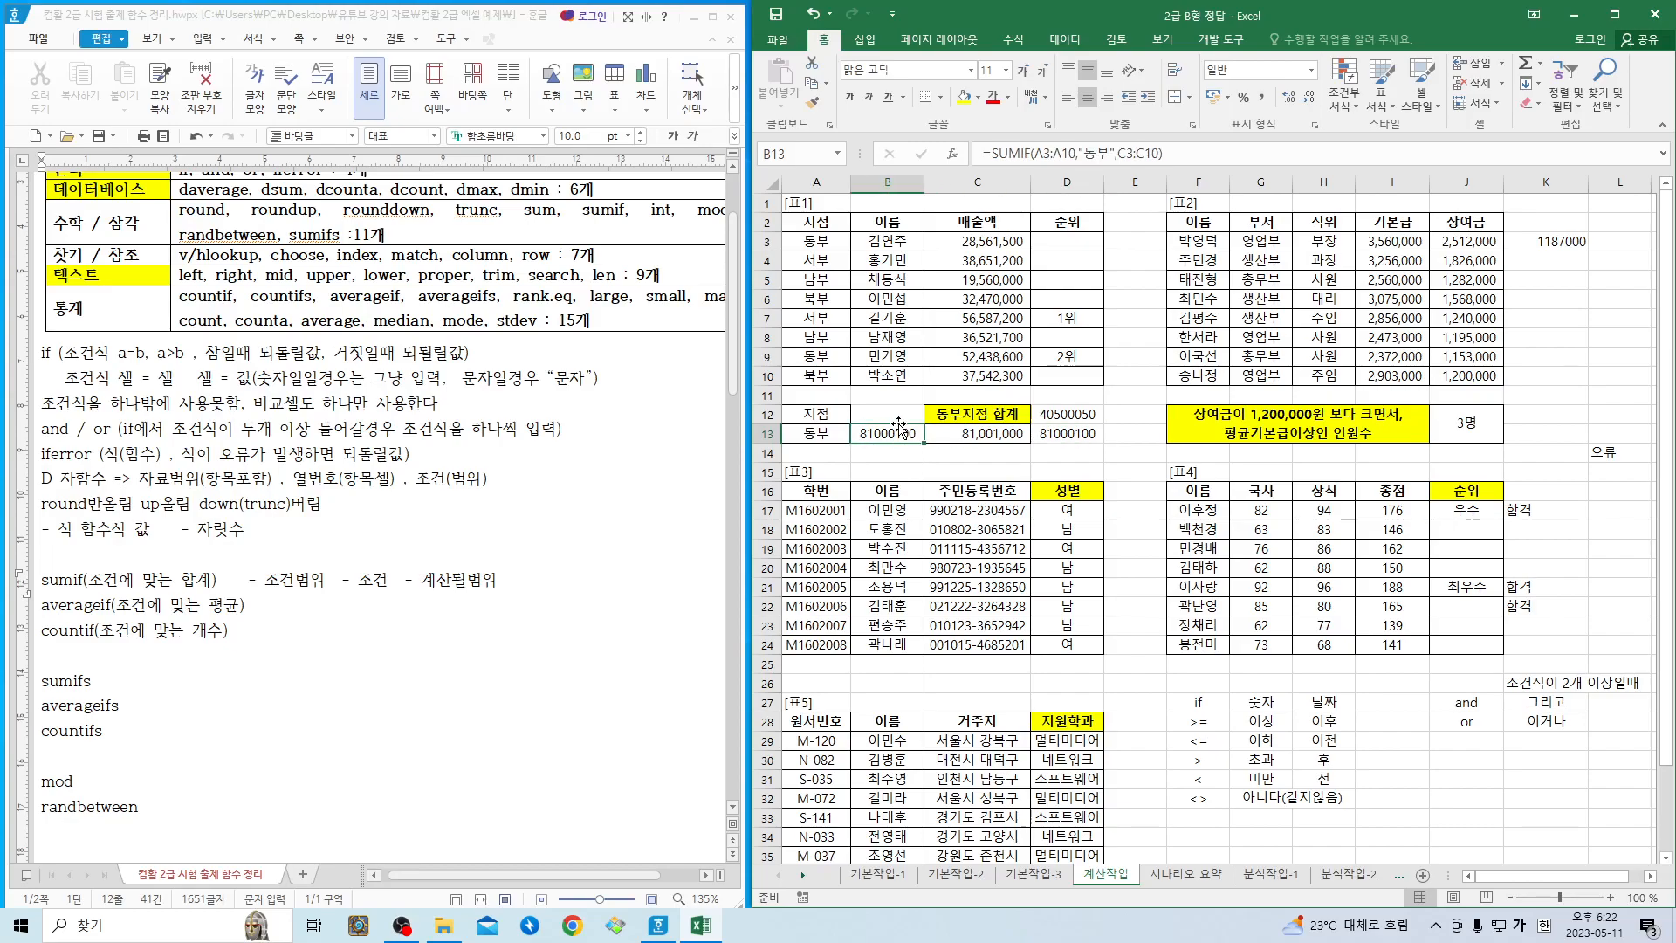
# - Insert AVERAGEIF from the 통계 functions in B12 and set its Range to A3:A10
pyautogui.click(893, 416)
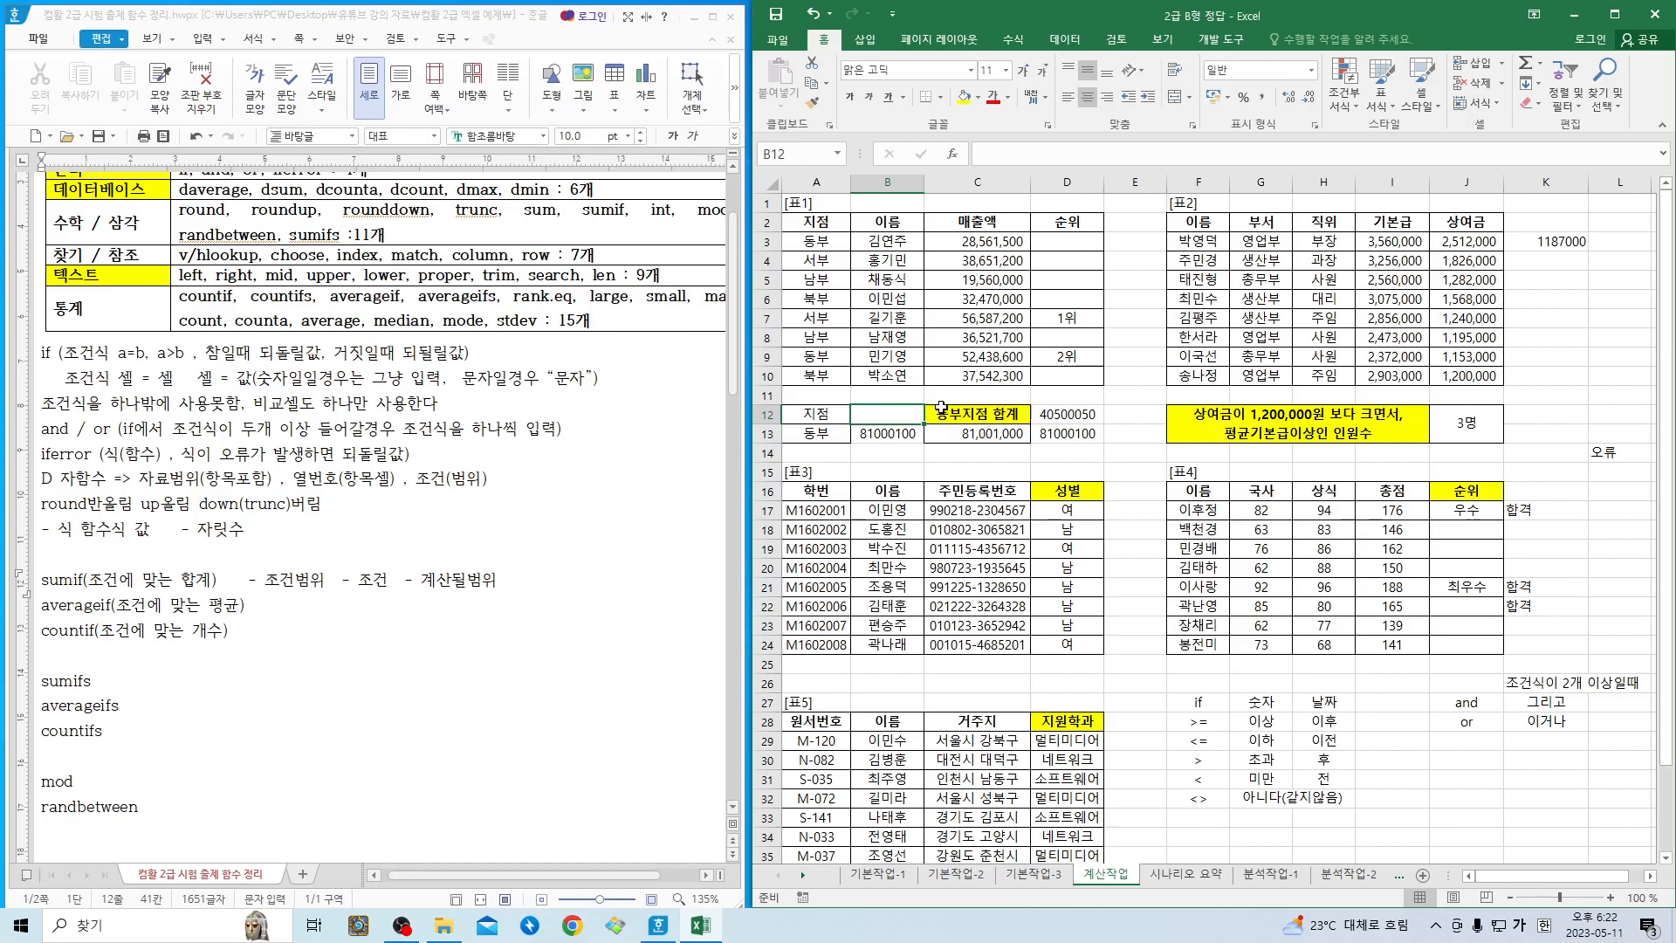
pyautogui.click(953, 154)
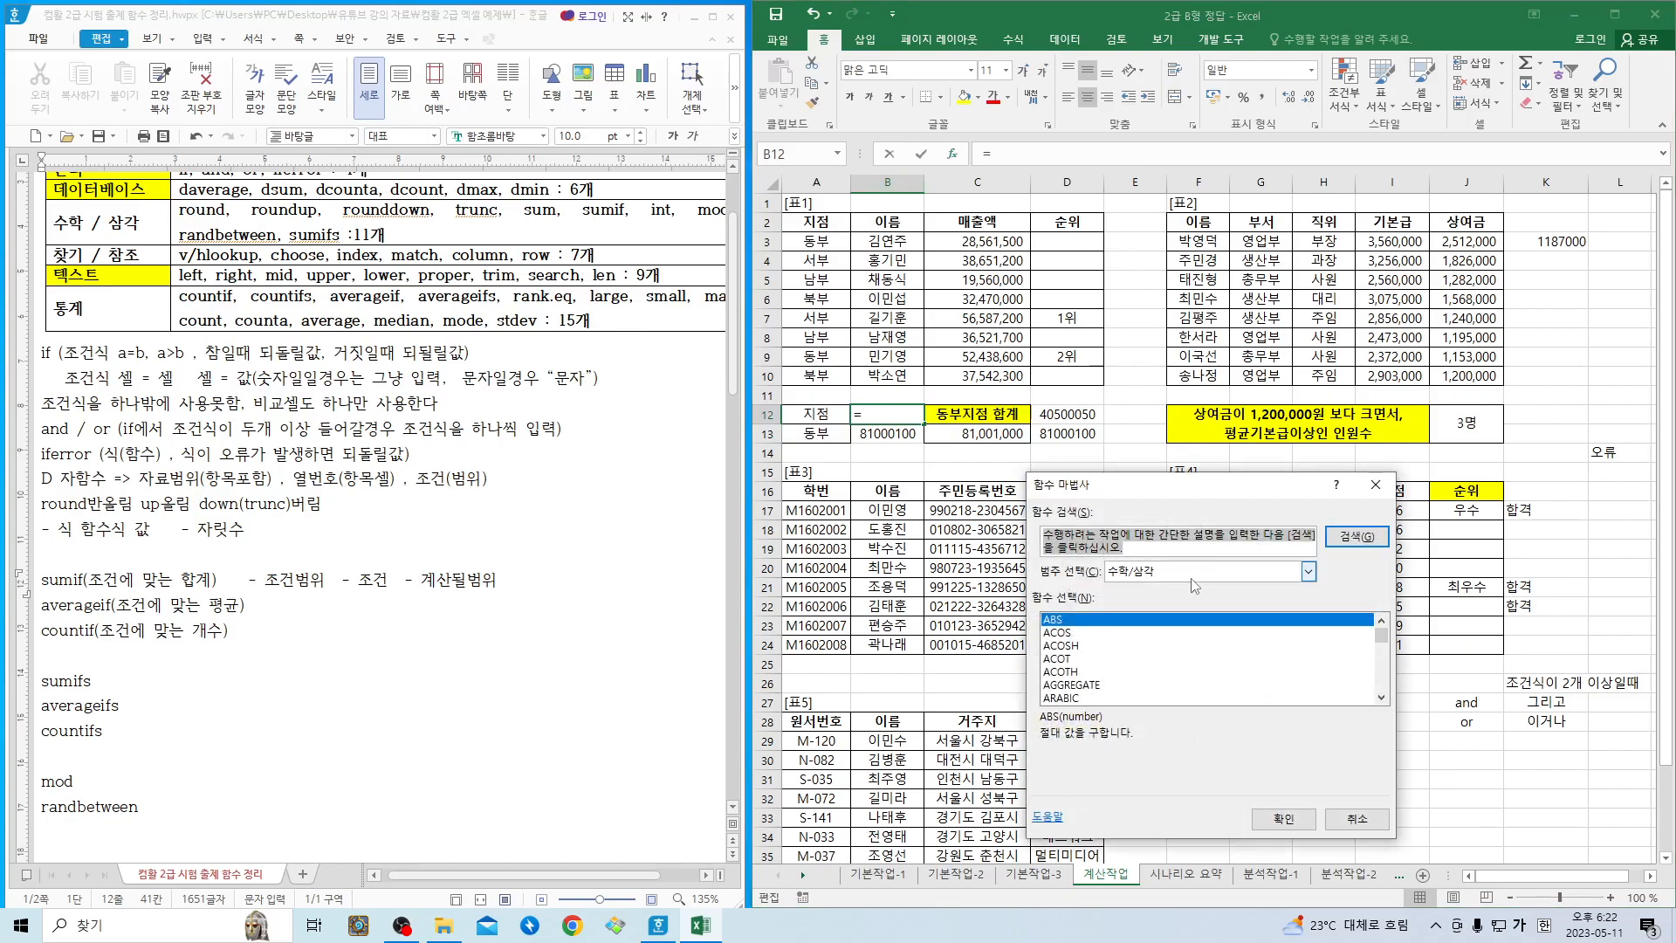
pyautogui.click(1307, 571)
pyautogui.click(1159, 655)
pyautogui.doubleClick(1061, 670)
pyautogui.moveTo(803, 242); pyautogui.dragTo(820, 379)
pyautogui.click(1115, 597)
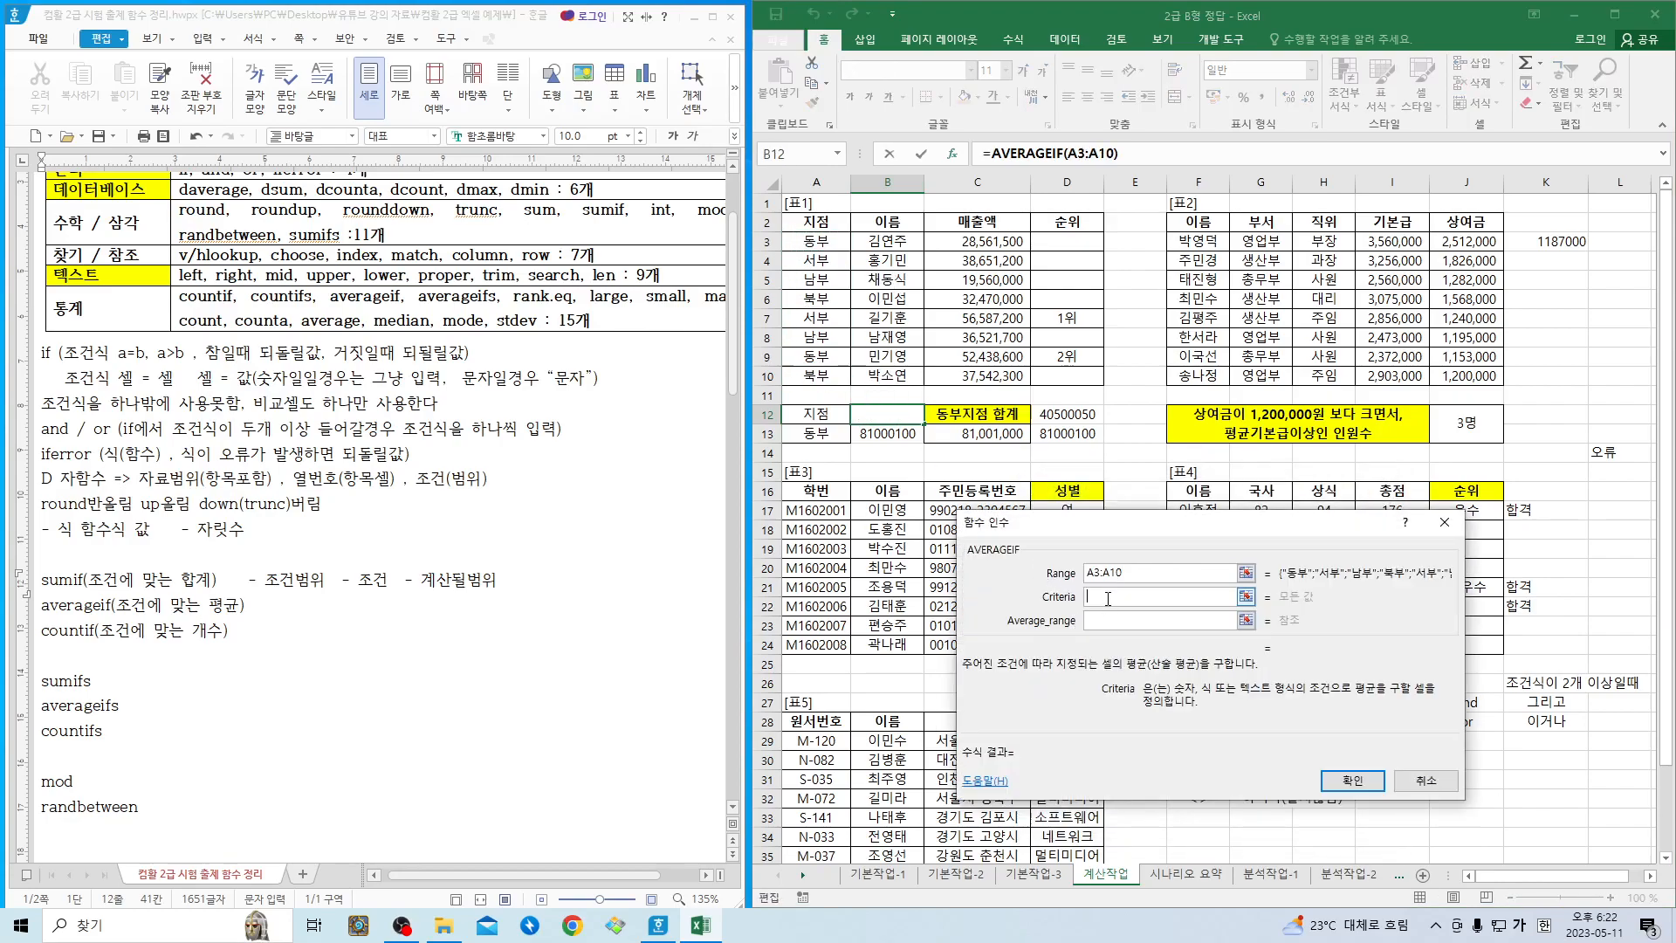
# - Set AVERAGEIF's Criteria to "동부" and Average_range to C3:C10, and enter the formula in B12
pyautogui.write('"동부"')
pyautogui.press('Tab')
pyautogui.moveTo(993, 243); pyautogui.dragTo(997, 381)
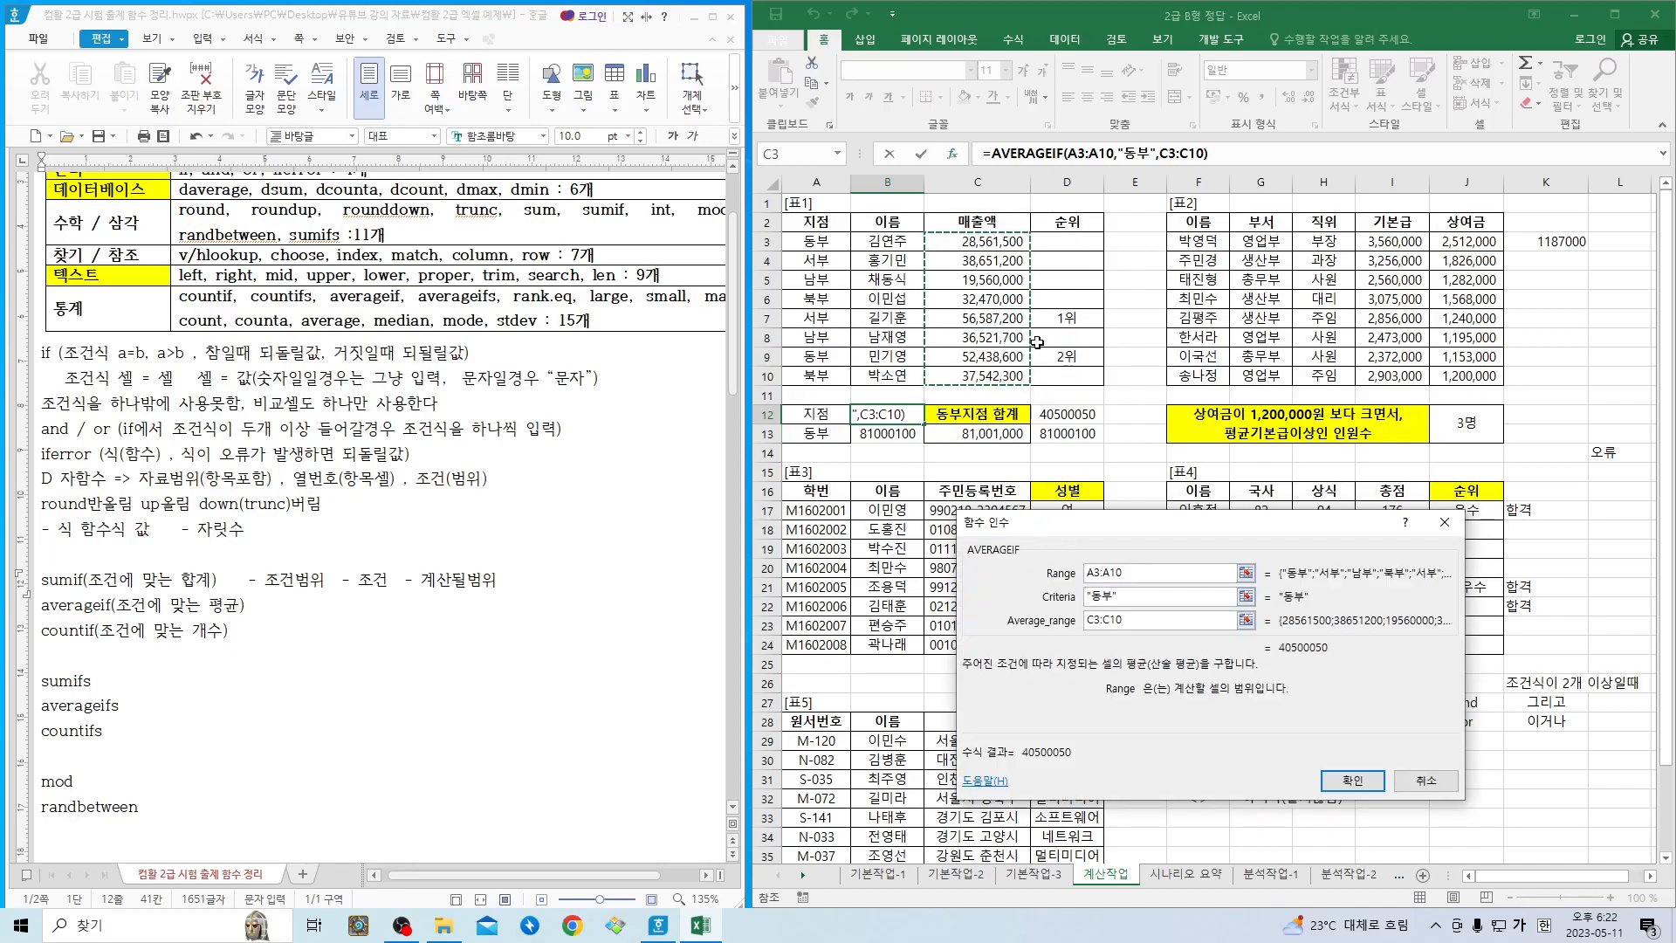
pyautogui.click(1351, 779)
# - Compare the AVERAGEIF and SUMIF formulas in B12 and B13 with the database formulas in D12 and D13
pyautogui.click(1048, 416)
pyautogui.click(900, 416)
pyautogui.click(900, 433)
pyautogui.click(1050, 437)
pyautogui.click(1056, 410)
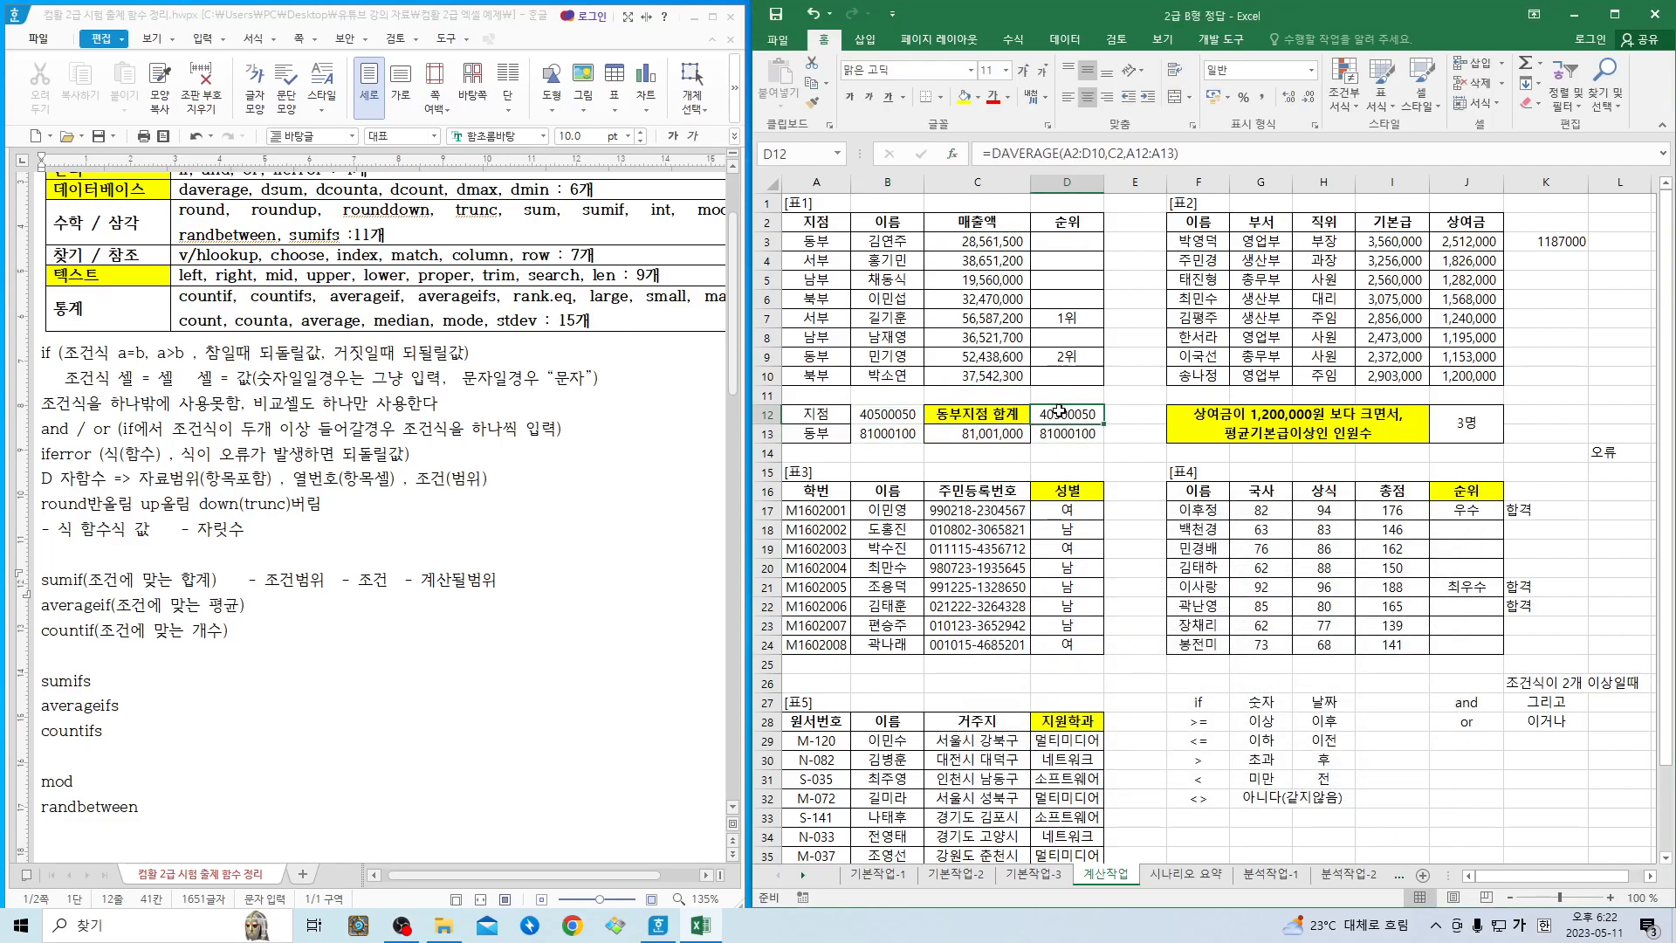
pyautogui.click(1065, 437)
pyautogui.click(872, 417)
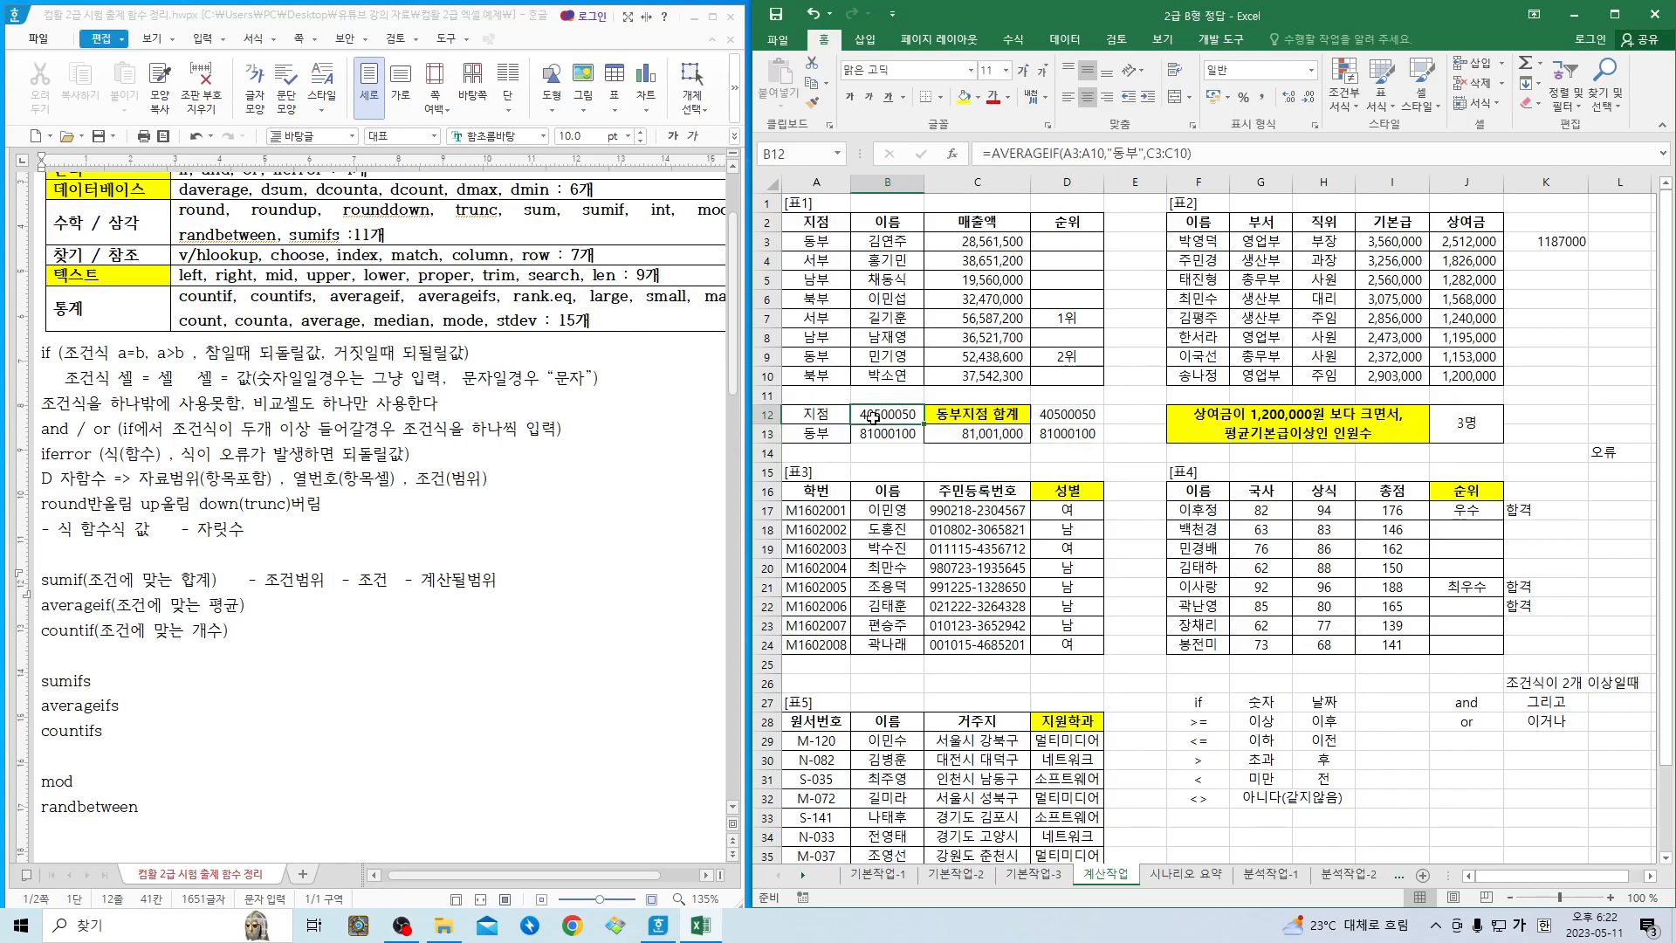
pyautogui.click(883, 435)
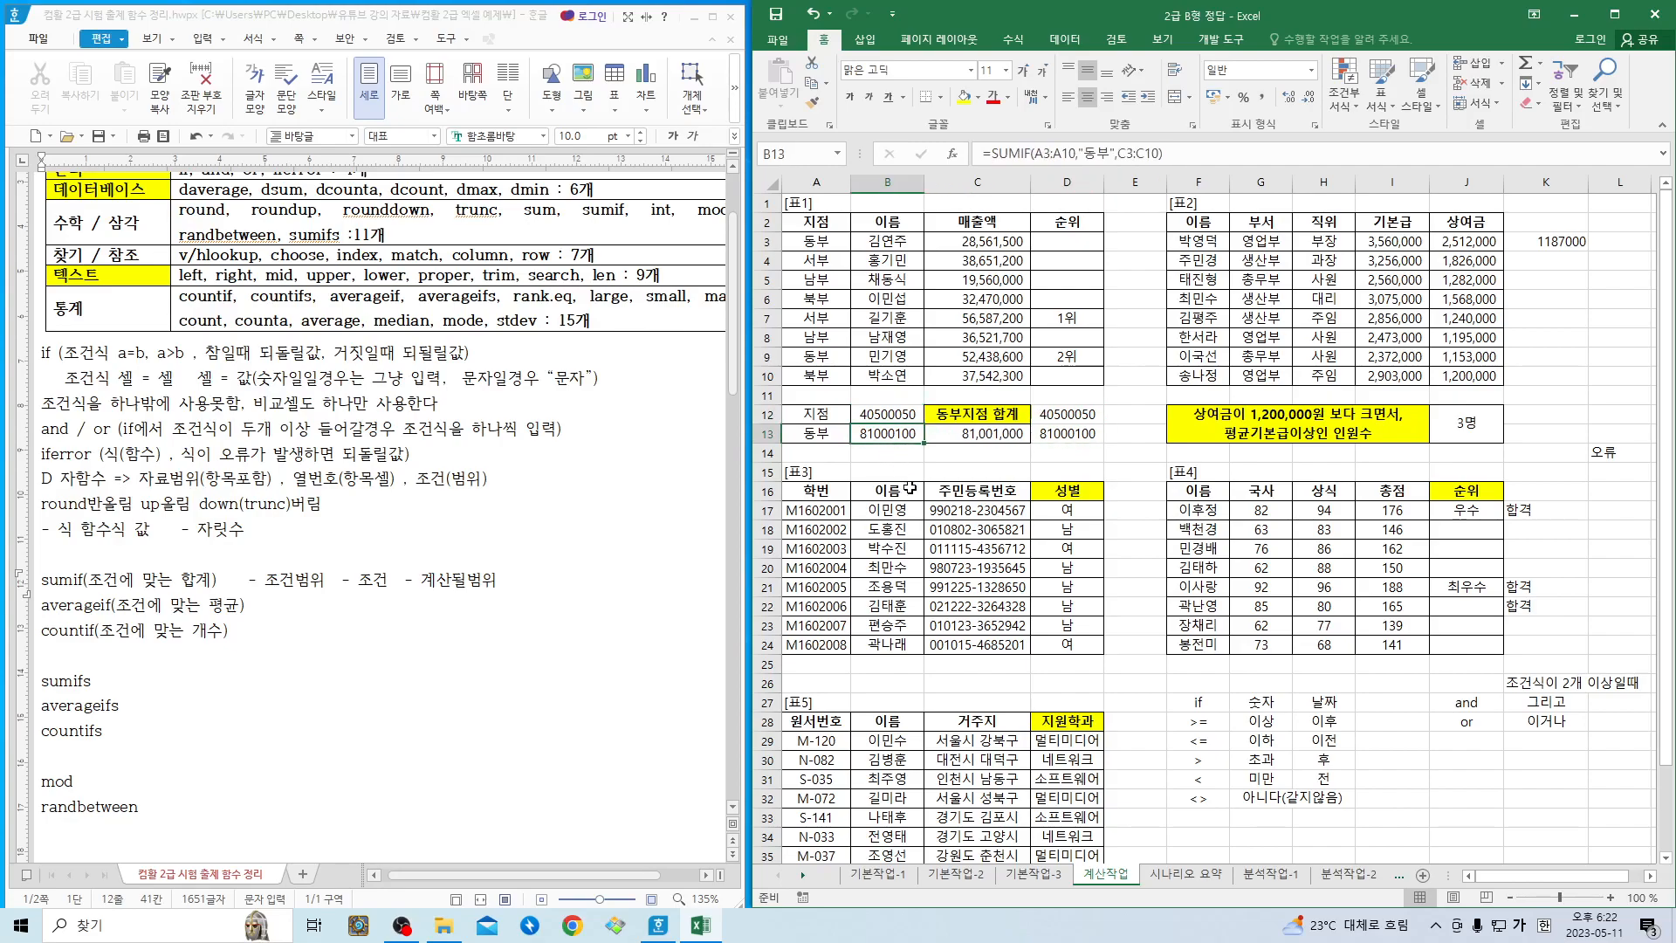
# - In the Hangul notes, add the arguments "- 조건범위 - 조건" at the end of the countif line
pyautogui.click(251, 611)
pyautogui.click(240, 637)
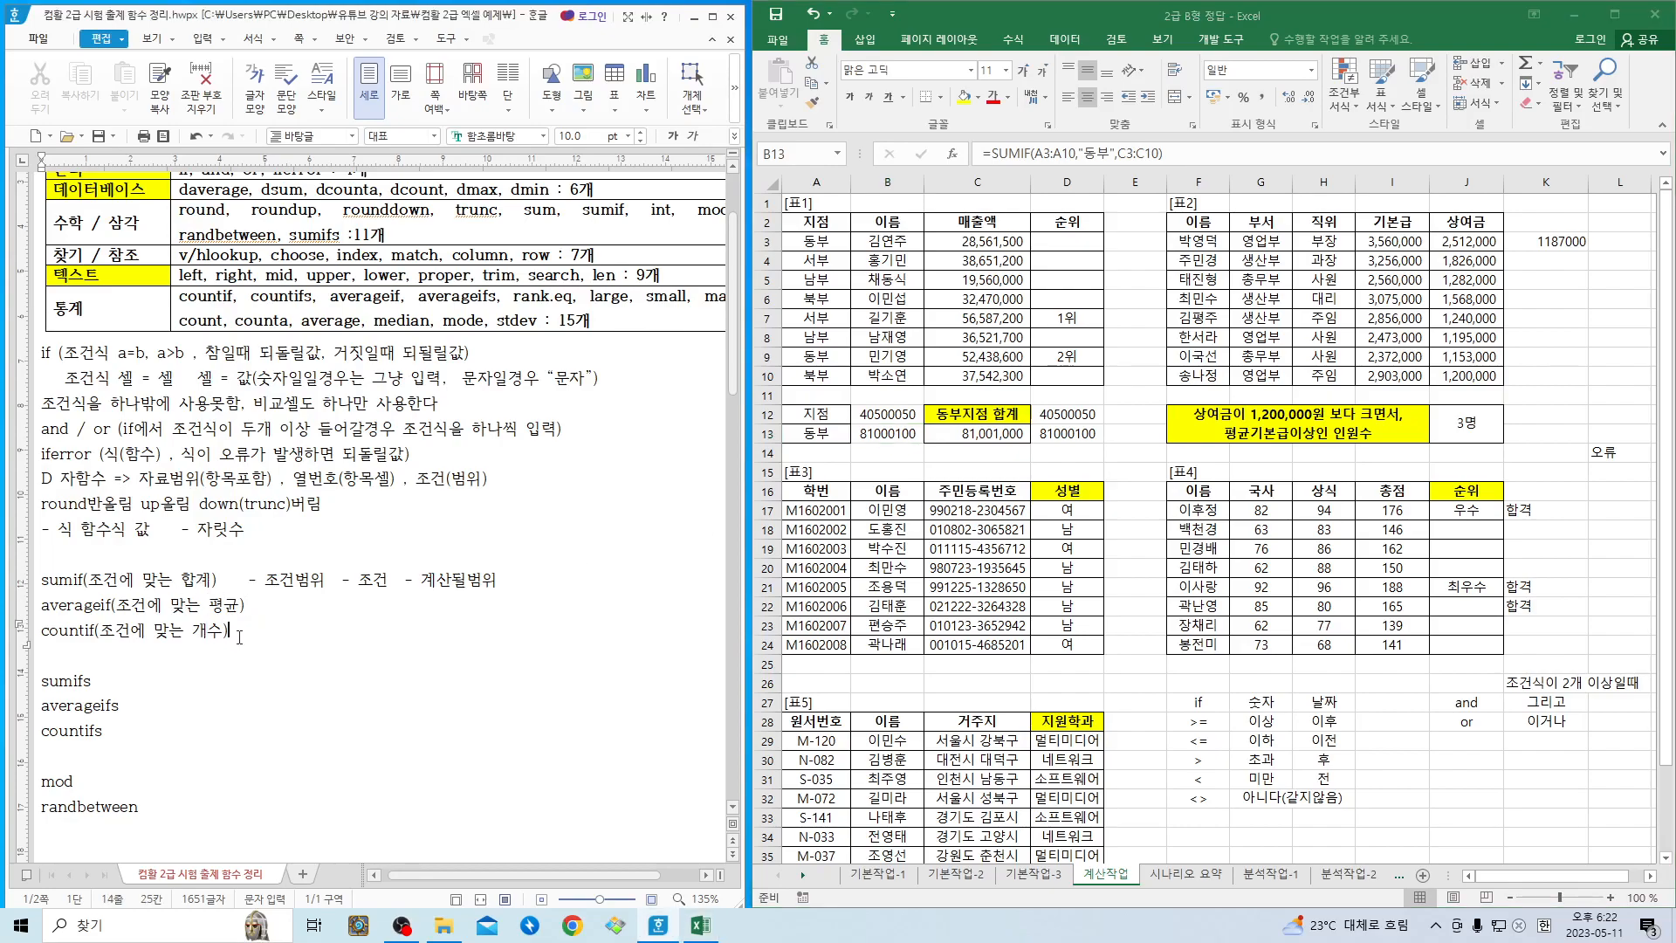
pyautogui.write('- 조건범위 - 조건')
# - In Excel, insert COUNTIF from the 통계 functions in B14 and set its Range to A3:A10
pyautogui.click(886, 456)
pyautogui.click(885, 455)
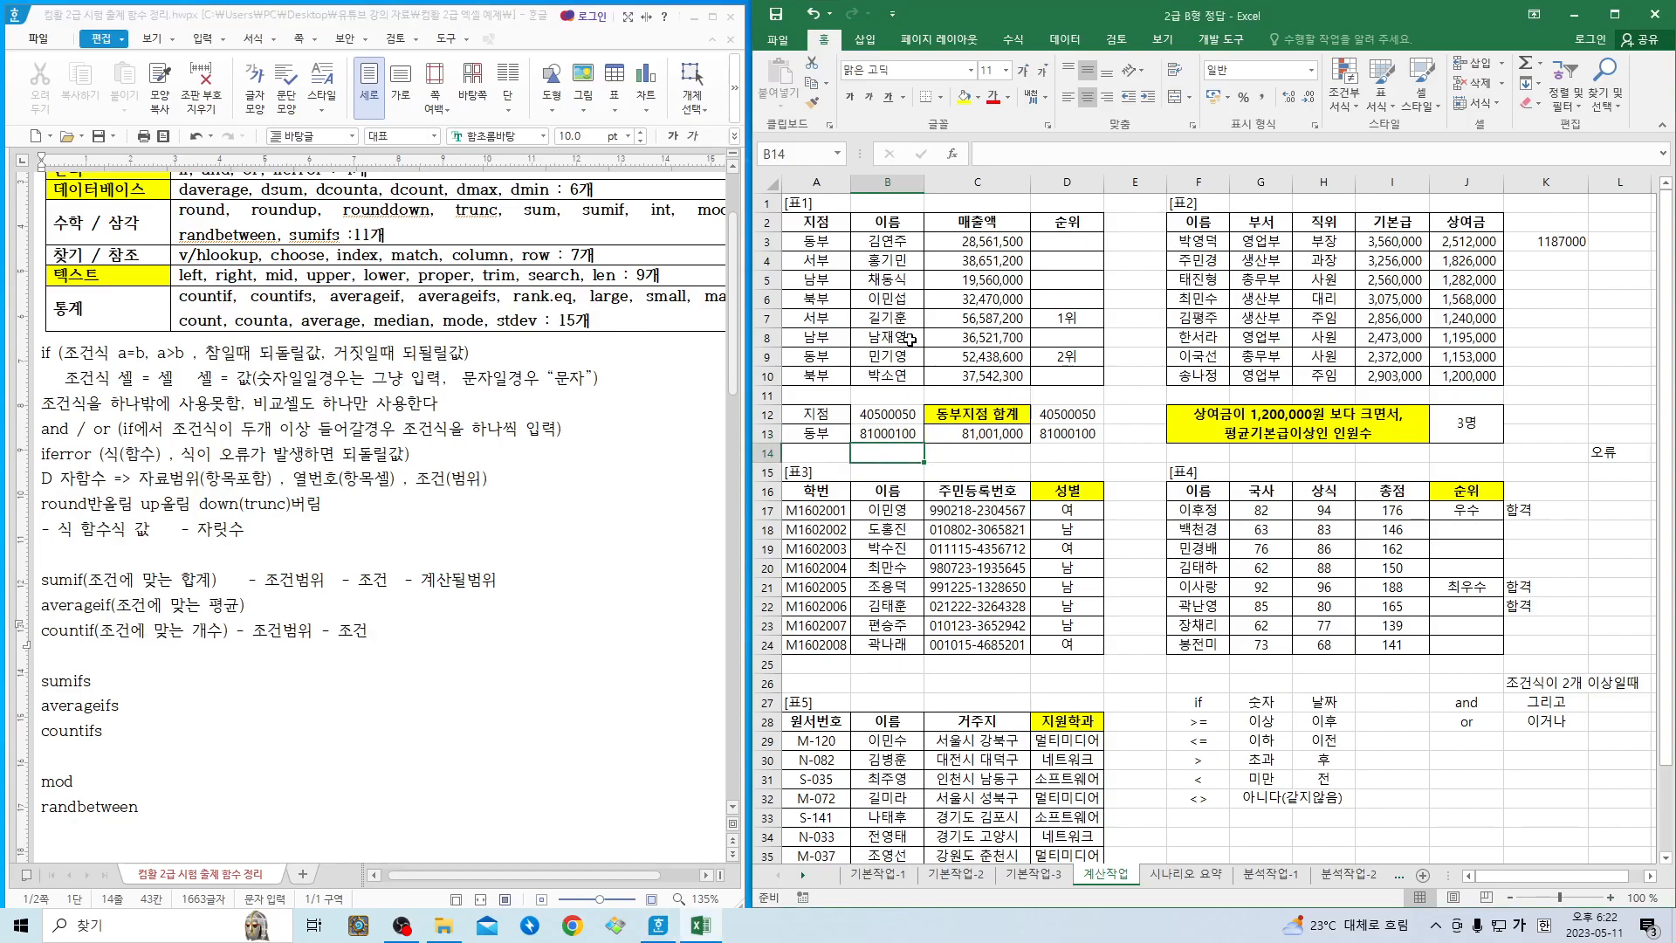
pyautogui.click(952, 153)
pyautogui.scroll(-1, 1123, 704)
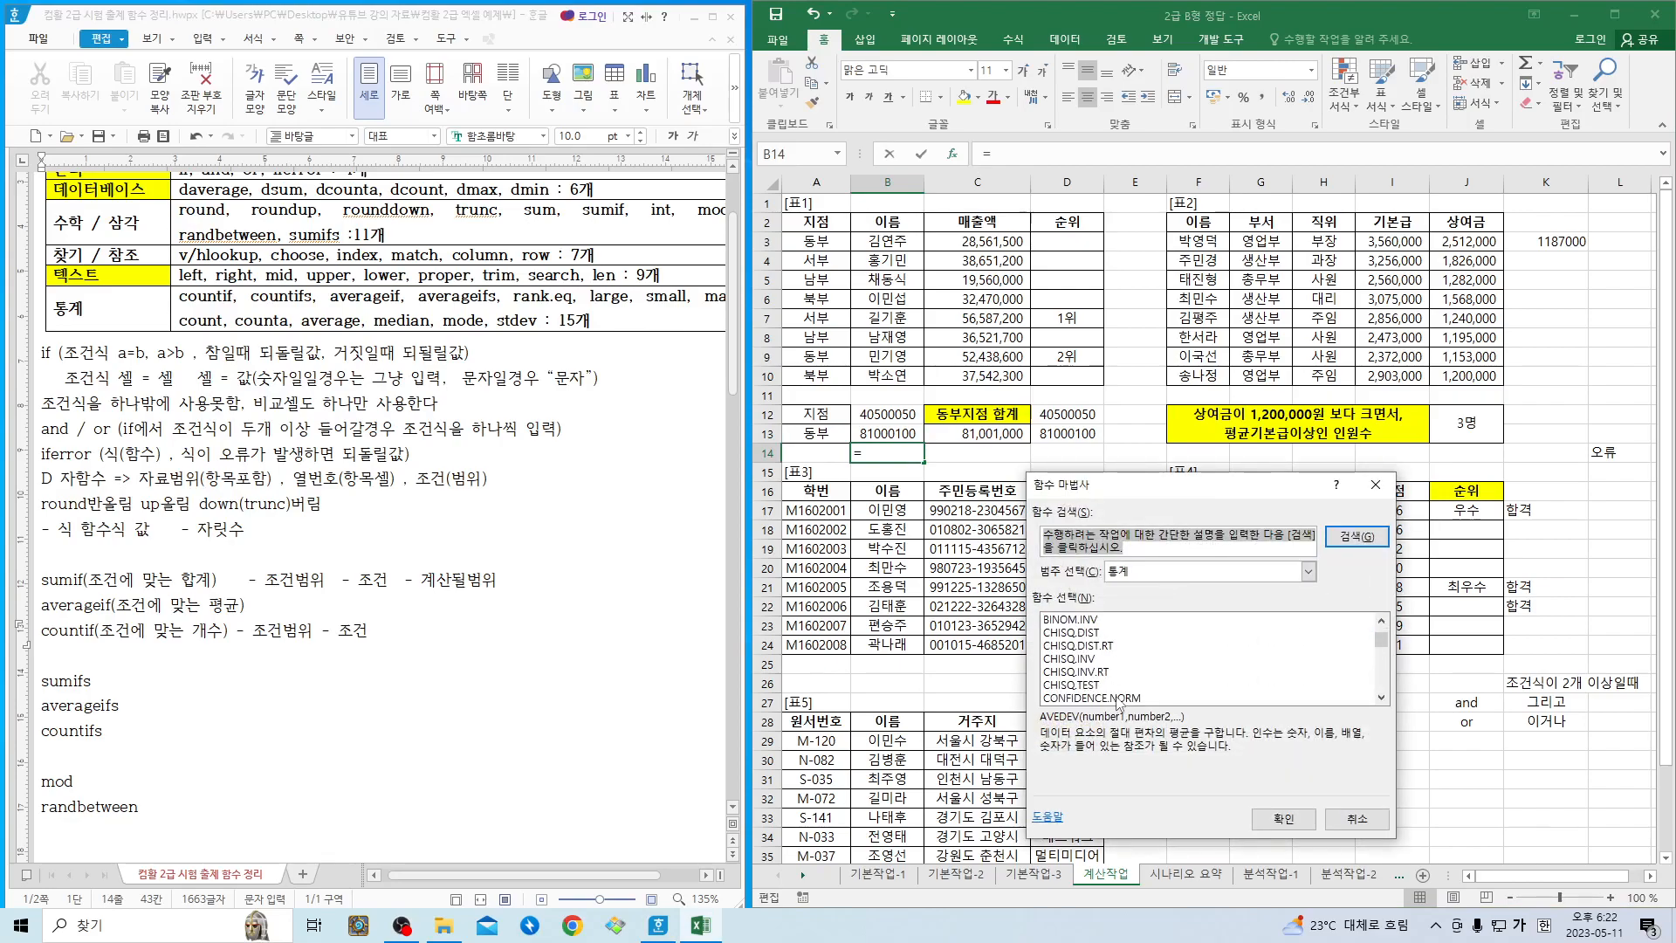
pyautogui.scroll(-5, 1105, 684)
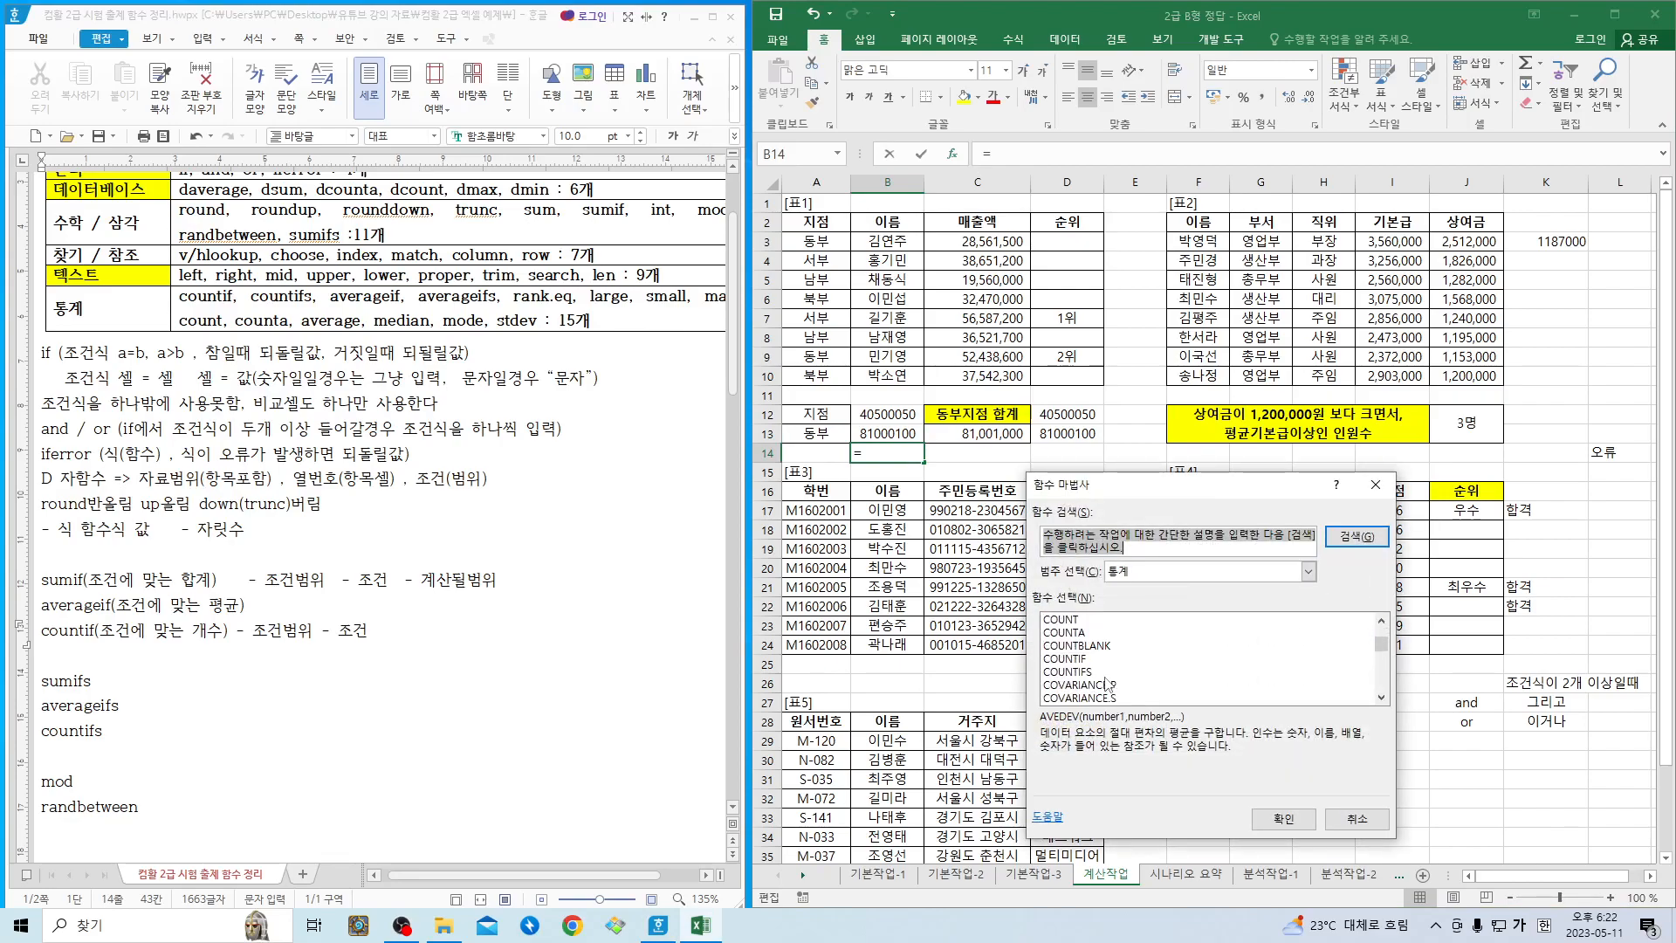
pyautogui.doubleClick(1085, 661)
pyautogui.moveTo(816, 241); pyautogui.dragTo(816, 375)
# - Set COUNTIF's Criteria to "동부" and enter the formula in B14
pyautogui.click(1069, 609)
pyautogui.write('"동부')
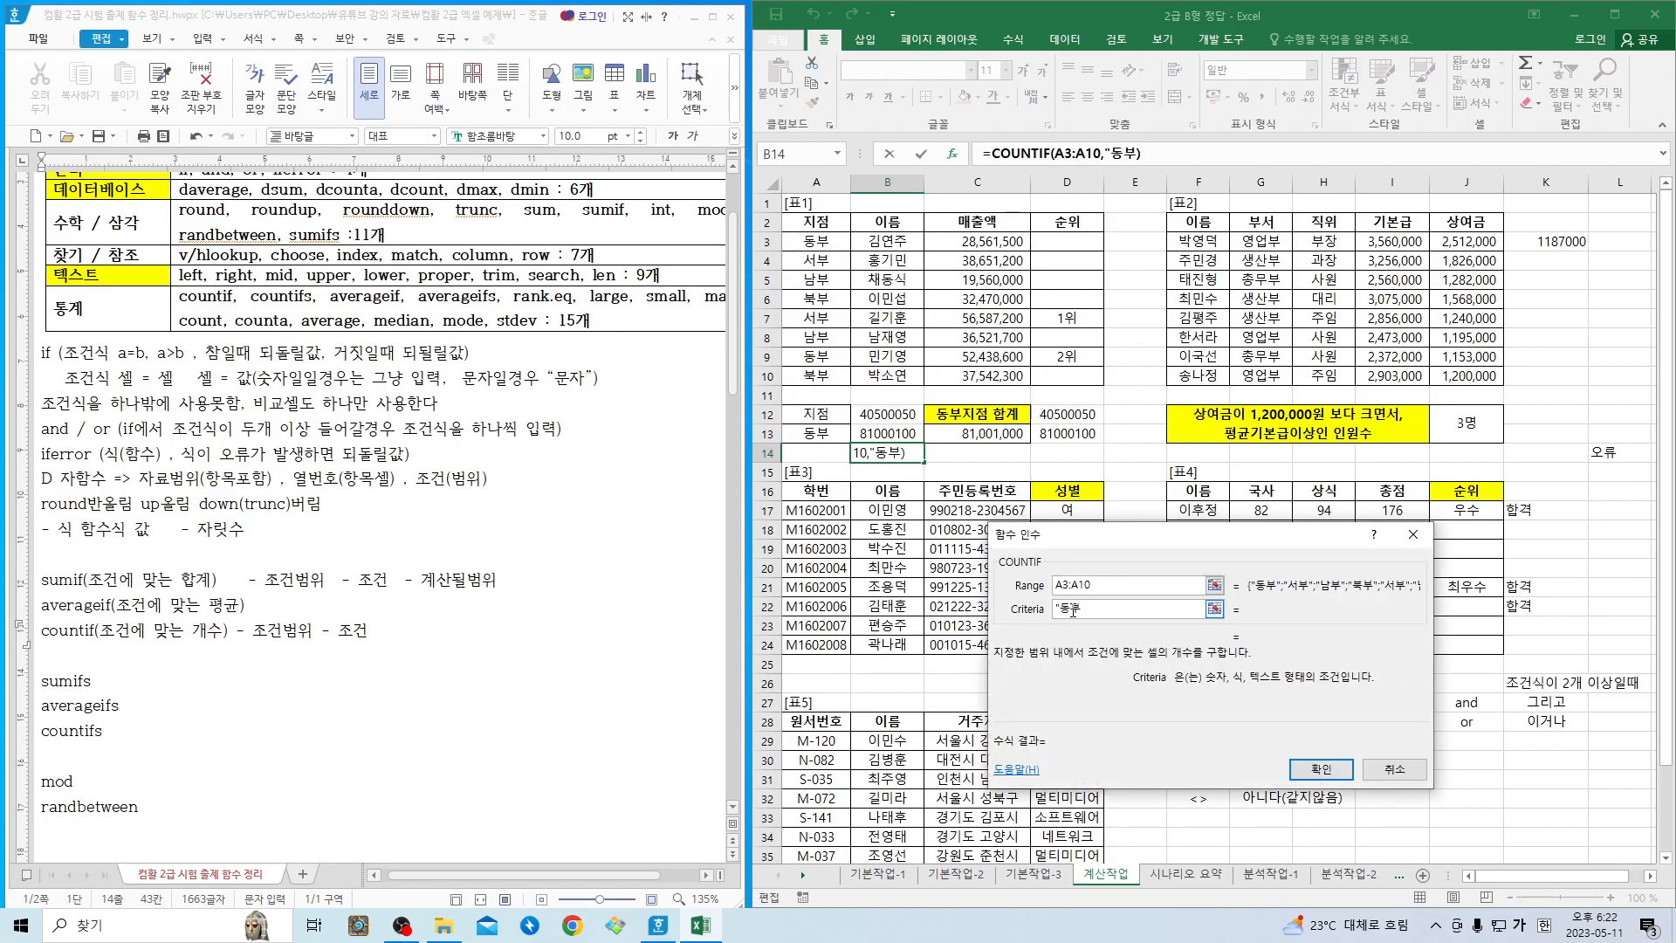
pyautogui.press('Return')
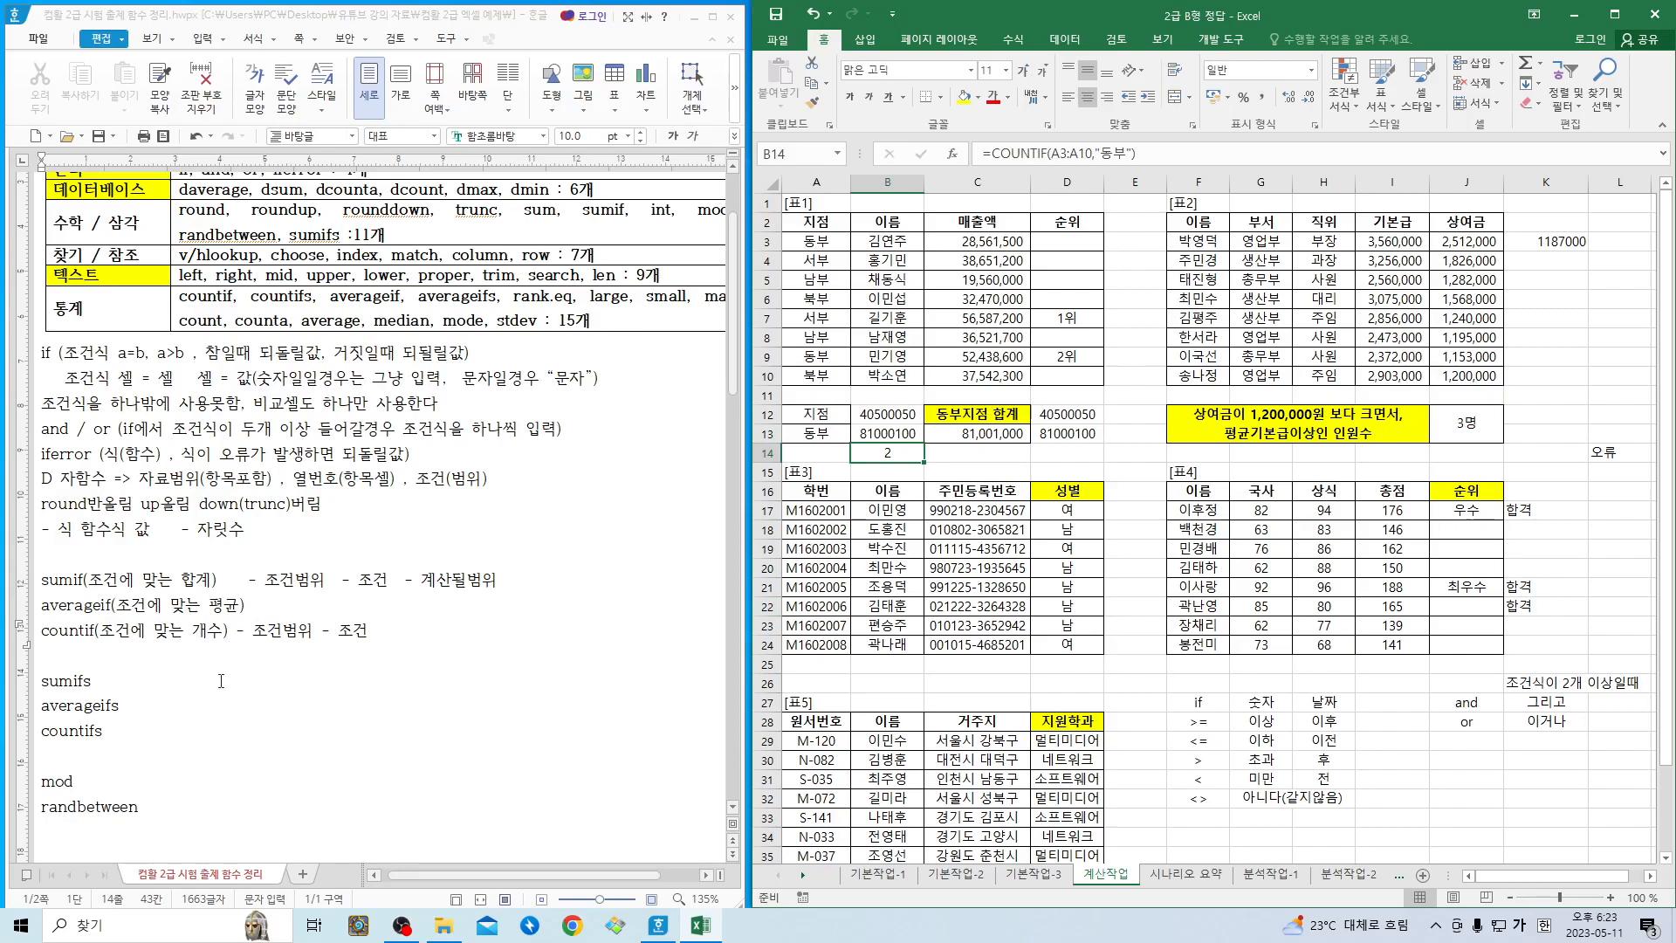
# - Return to the Hangul notes and review the countif entry with its arguments
pyautogui.click(132, 630)
pyautogui.click(420, 626)
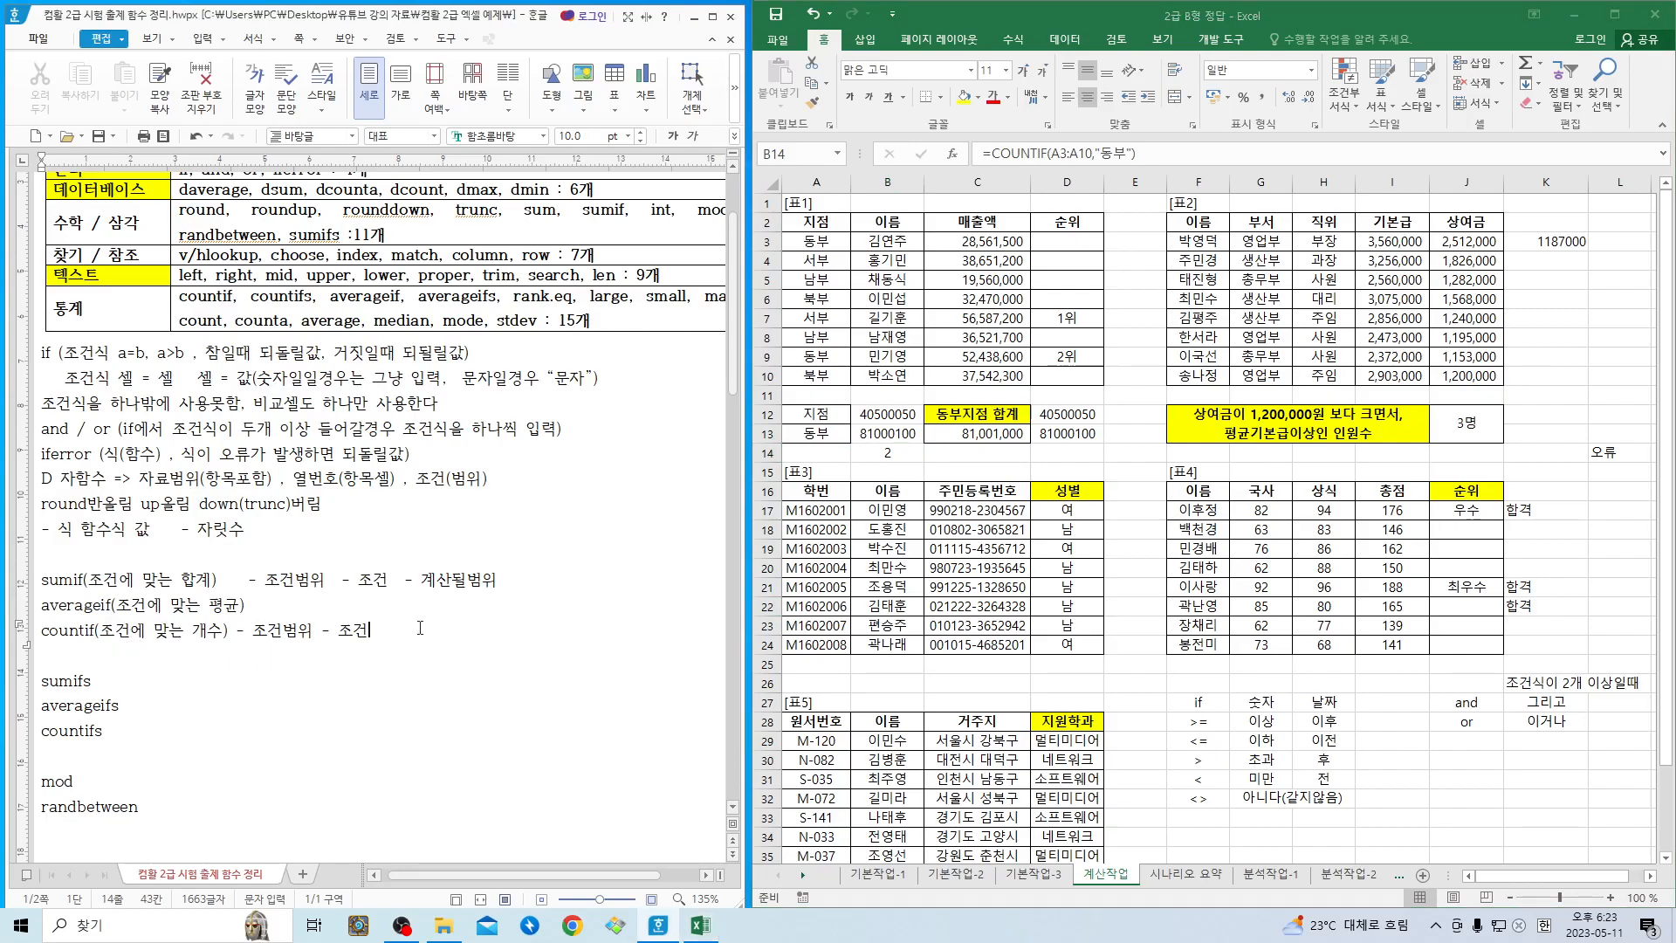
# - Below the countif entry in the notes, add the line 조건에서 문자일 경우 = “문자”
pyautogui.press('Return')
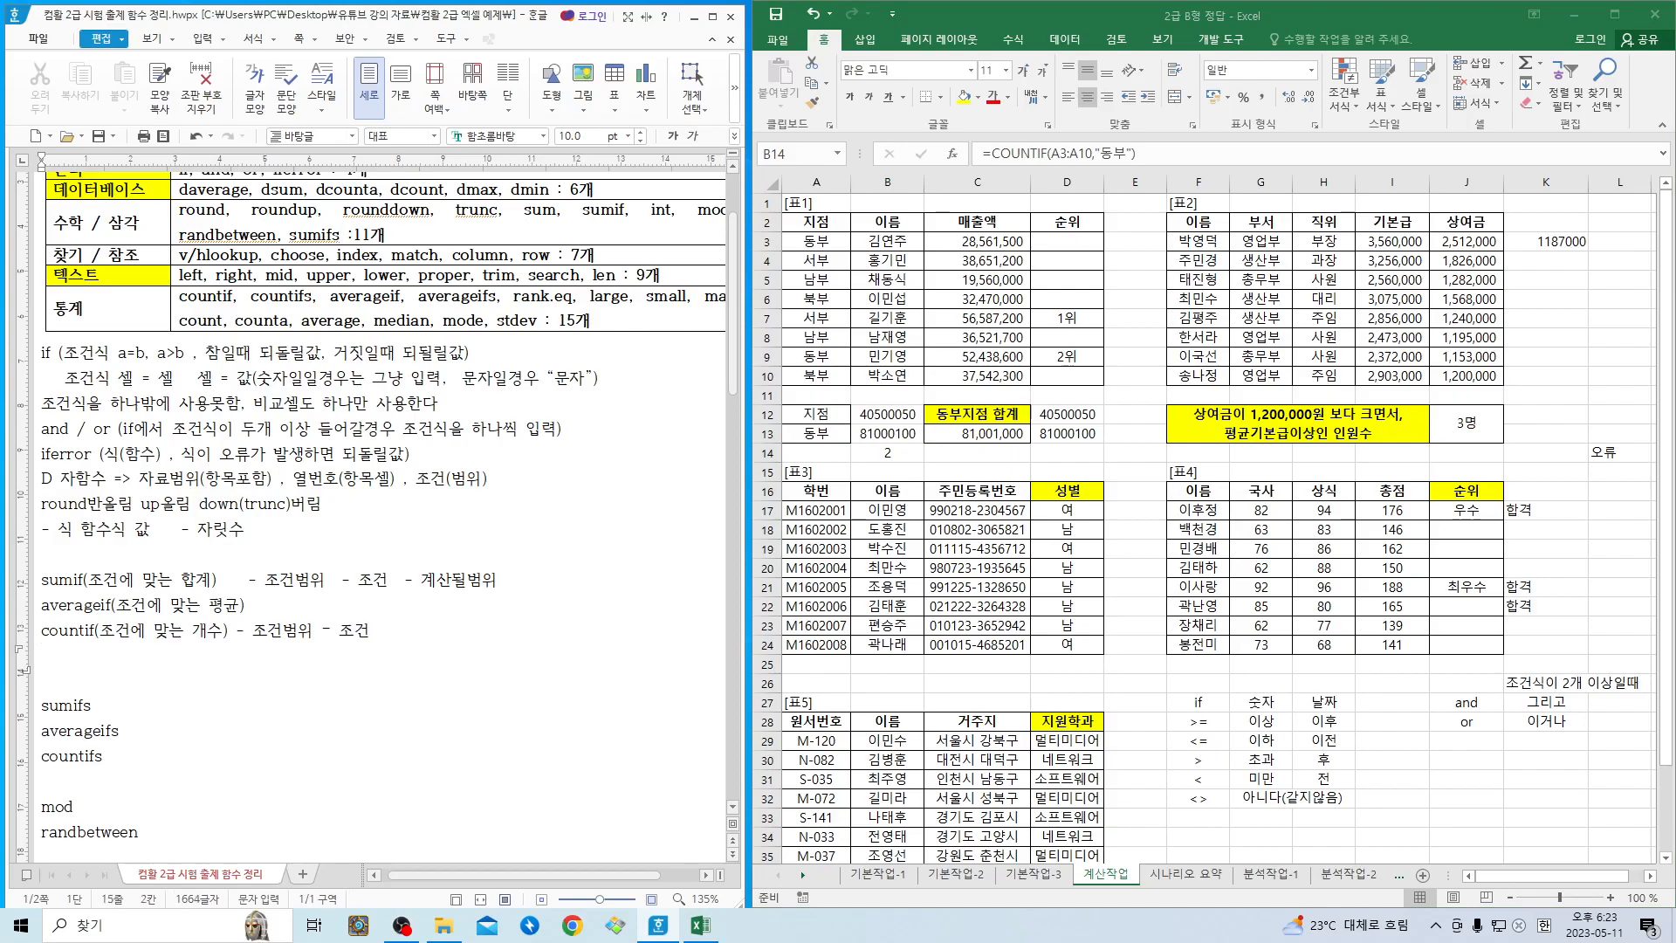
pyautogui.write('조건')
pyautogui.write('조건에서 문')
pyautogui.write('자일 경우')
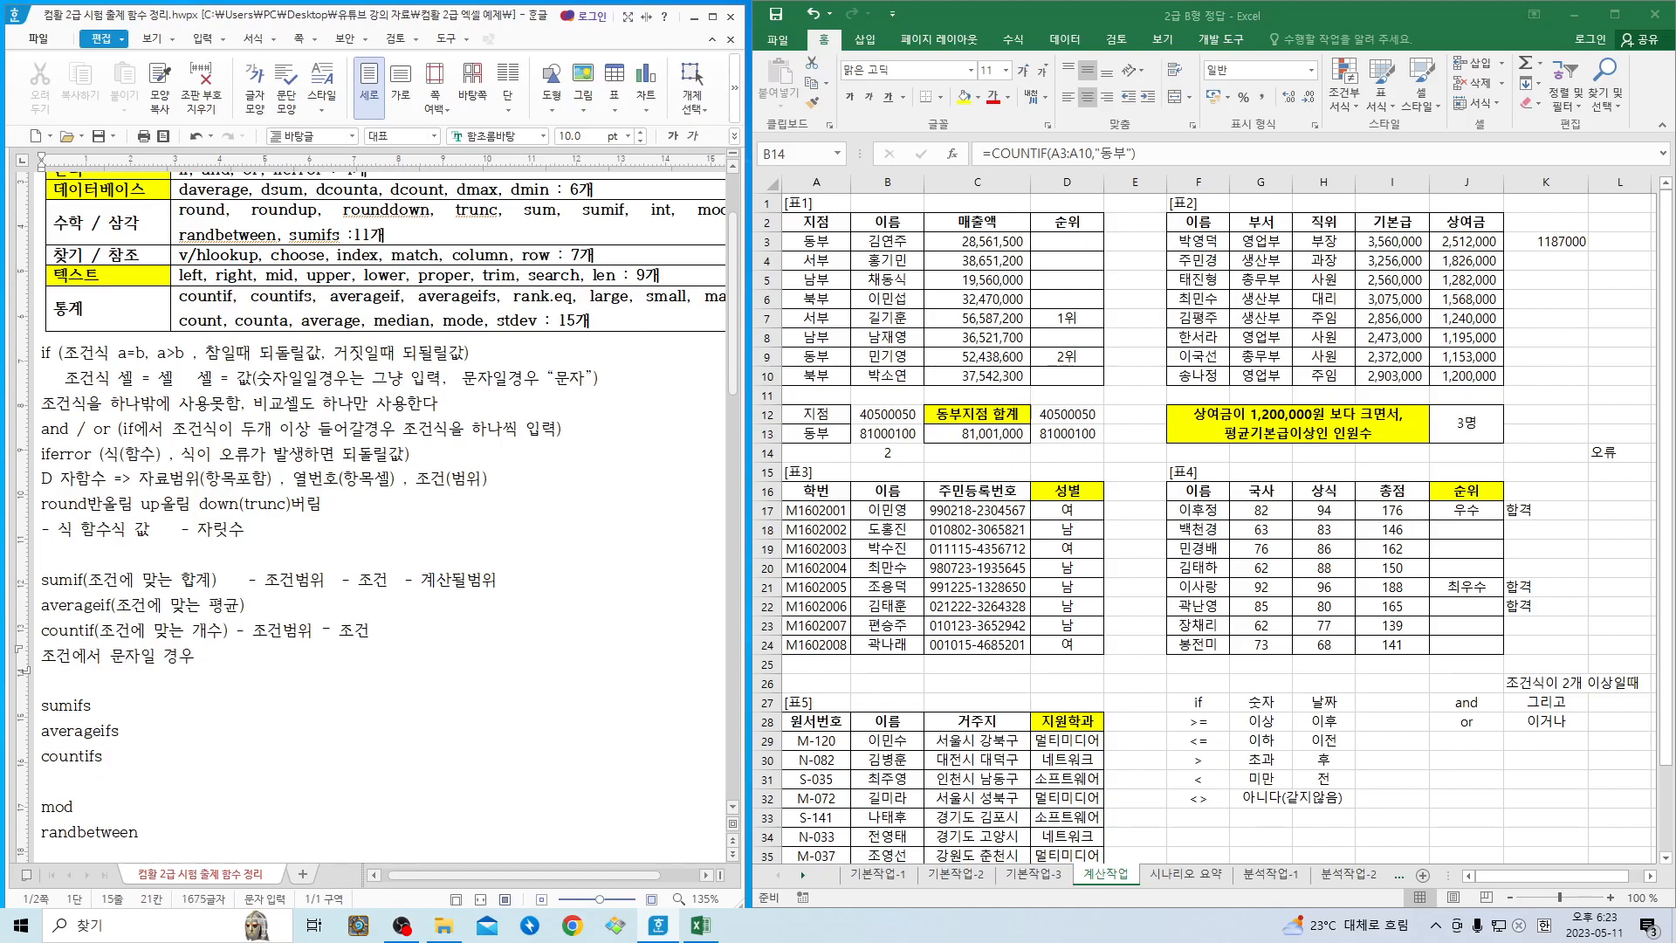
pyautogui.write(' = “문자”')
# - Add the next line 조건에서 숫자일 경우 with the quoted examples “>=50”, “<=50” and “>50”
pyautogui.press('Return')
pyautogui.write('조건에')
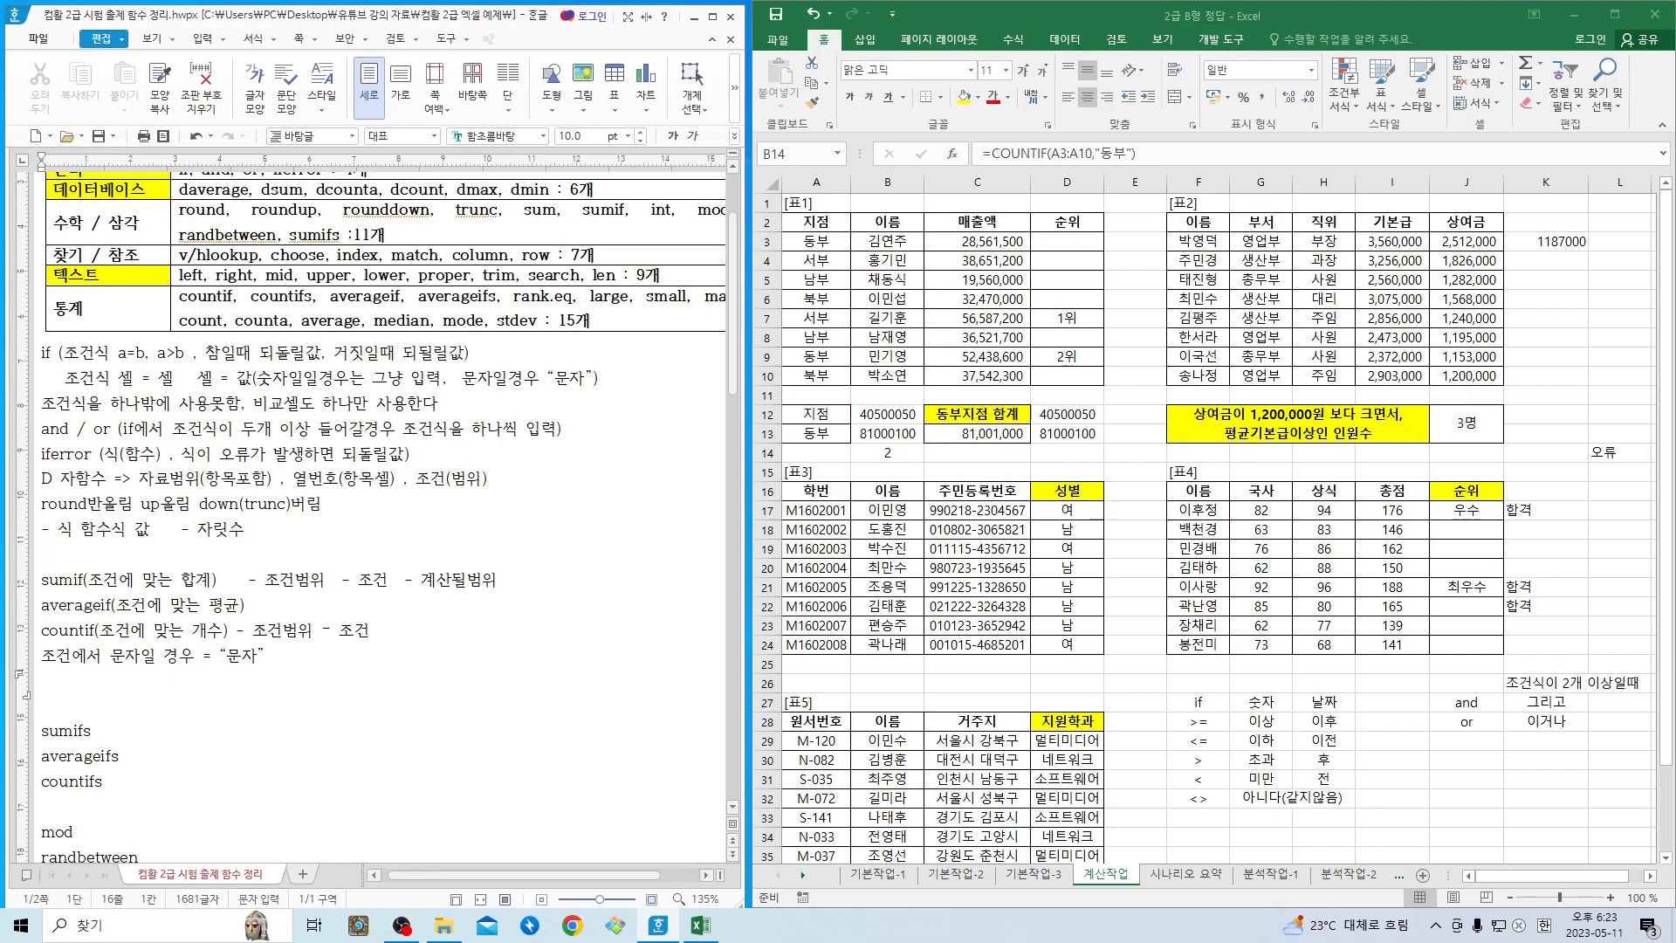
pyautogui.write('서 숫')
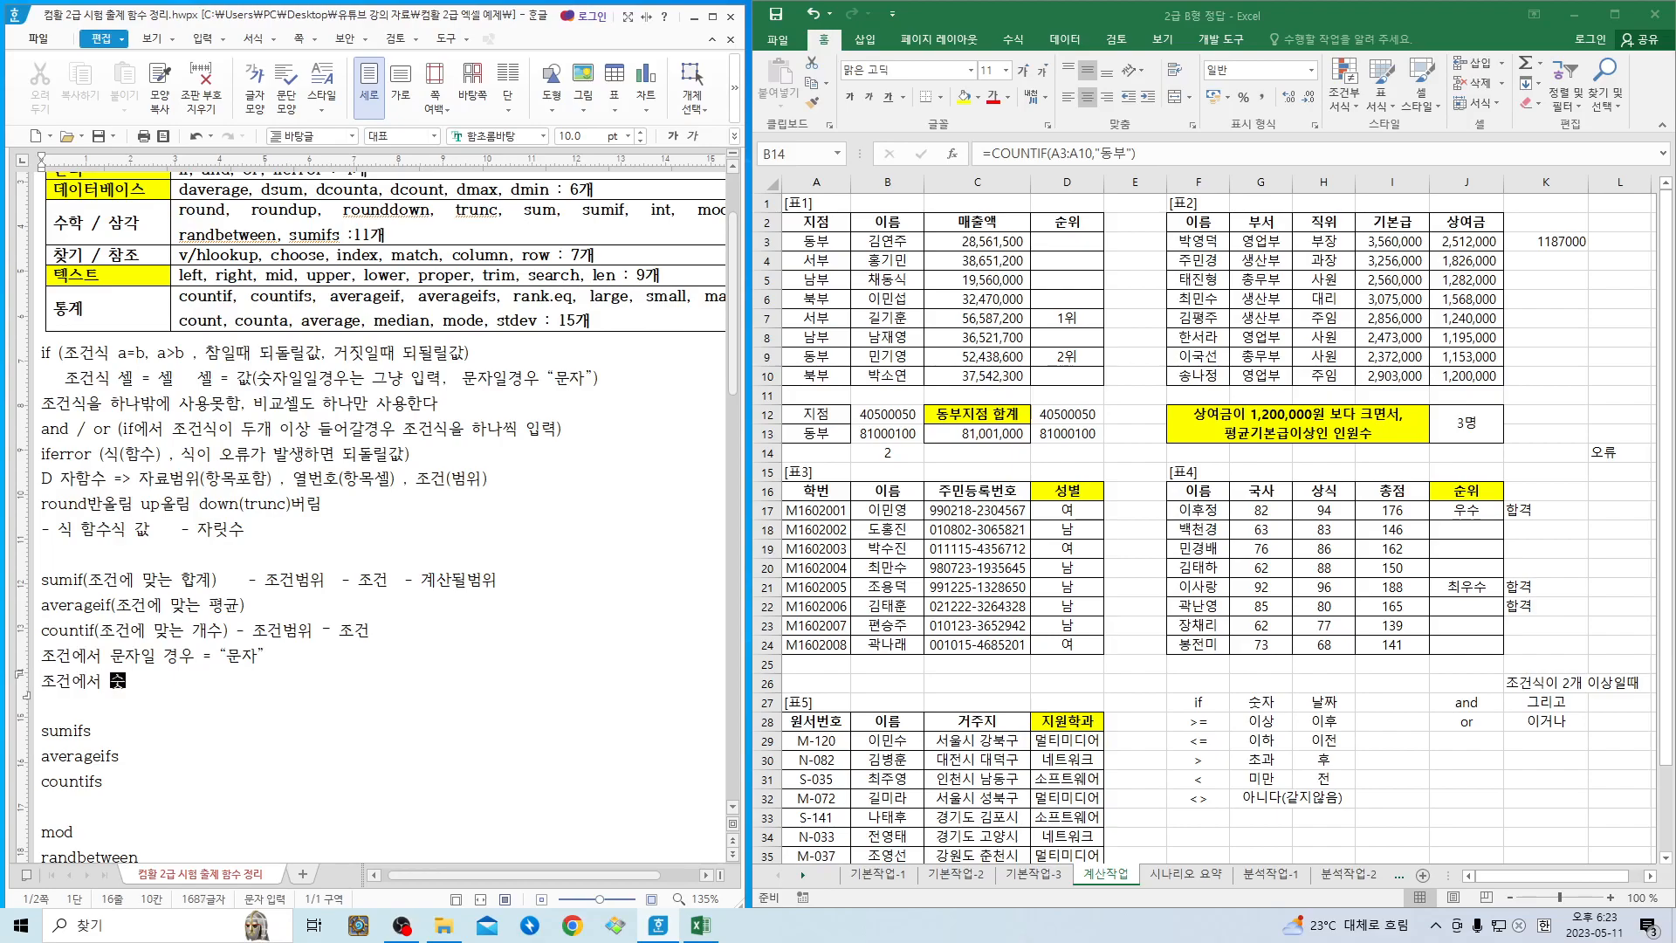
pyautogui.write('자일 ㄱ경우 >=50')
pyautogui.click(205, 679)
pyautogui.write('"""<=50')
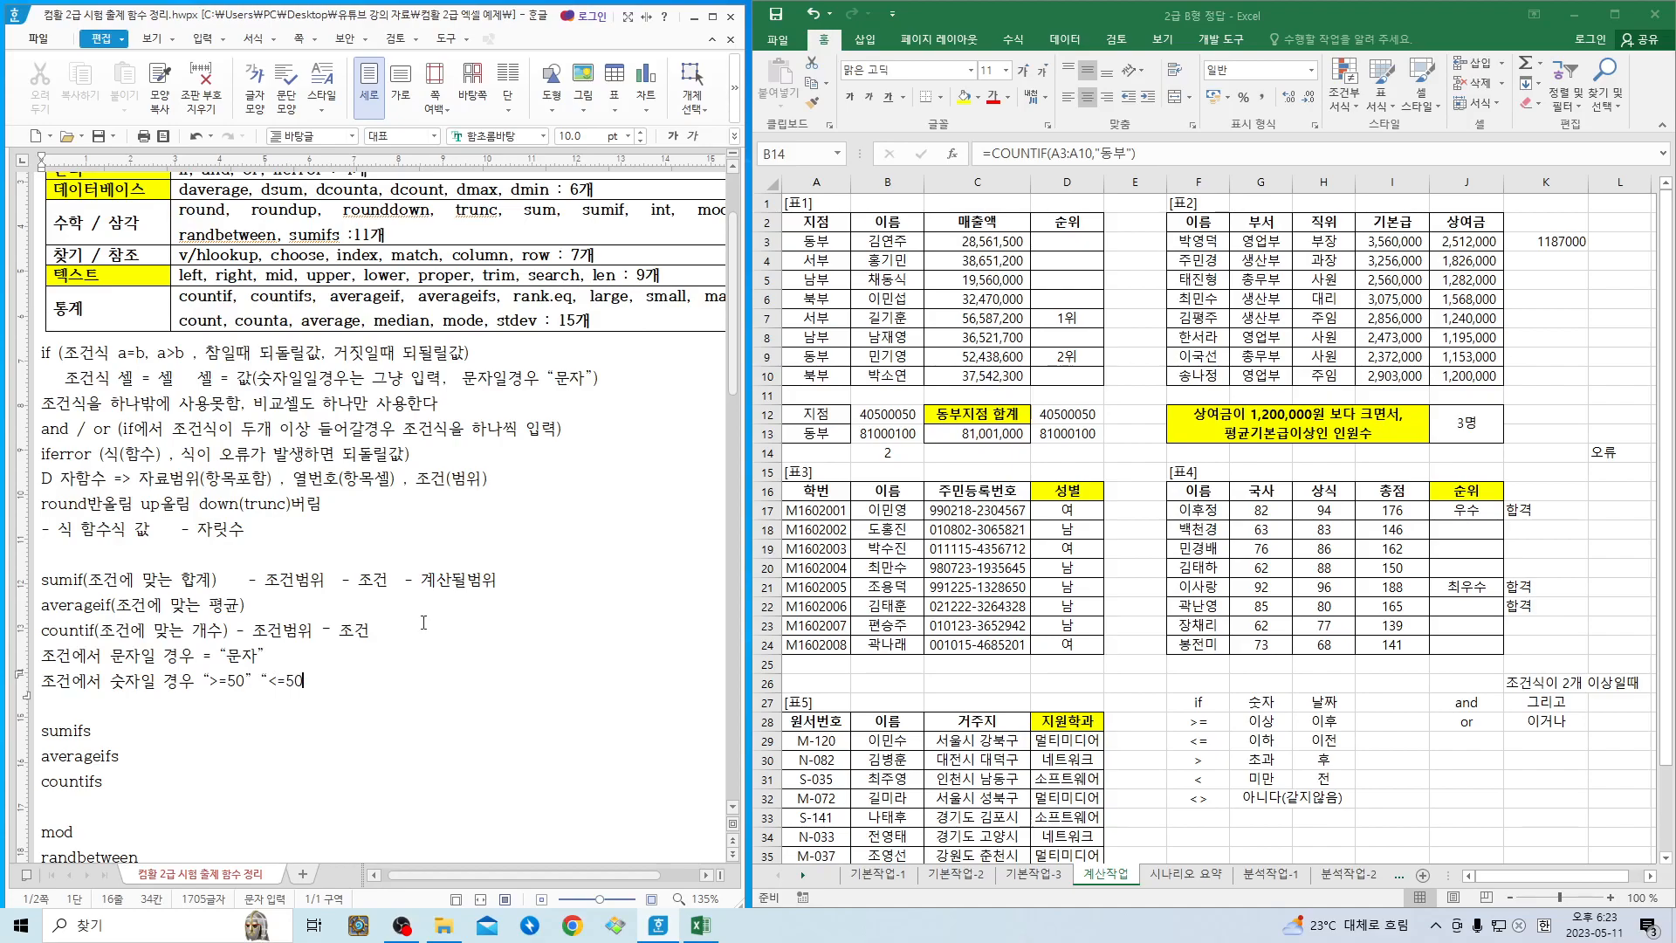
pyautogui.write('"  ">')
pyautogui.write('50')
pyautogui.write('"')
# - Review the quoted numeric criteria examples and compare them with the a=b condition in the if note
pyautogui.click(217, 680)
pyautogui.press('Right')
pyautogui.press('Right')
pyautogui.moveTo(203, 680); pyautogui.dragTo(363, 683)
pyautogui.click(363, 683)
pyautogui.moveTo(118, 353); pyautogui.dragTo(148, 353)
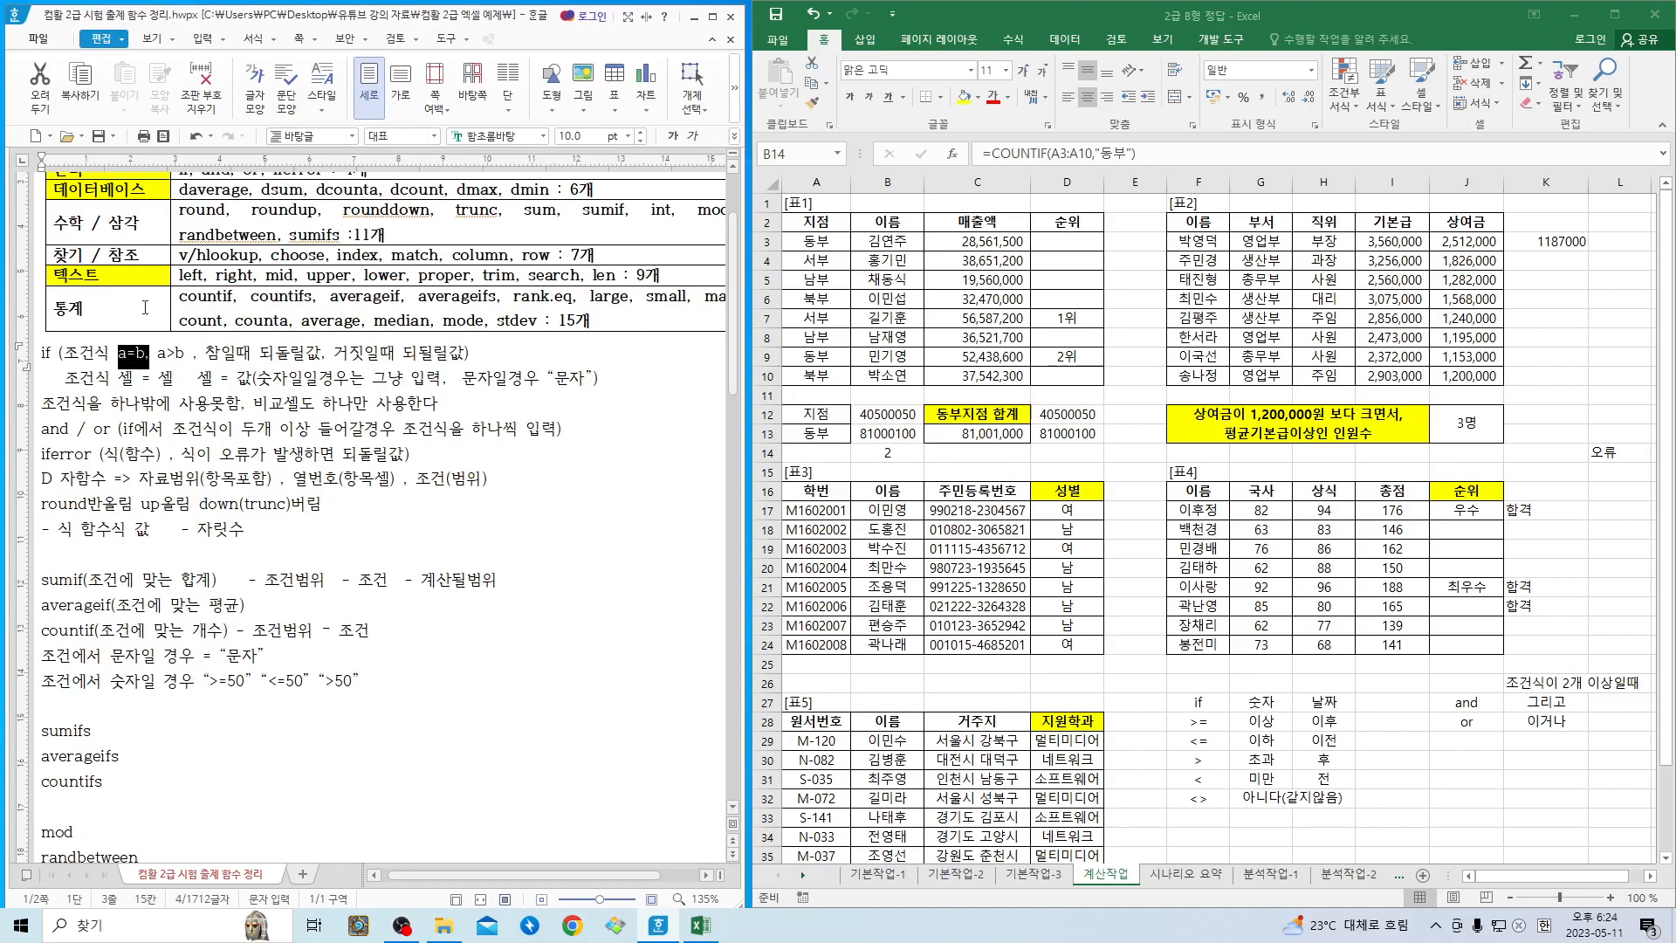
pyautogui.click(206, 679)
pyautogui.moveTo(207, 679); pyautogui.dragTo(252, 682)
pyautogui.click(207, 680)
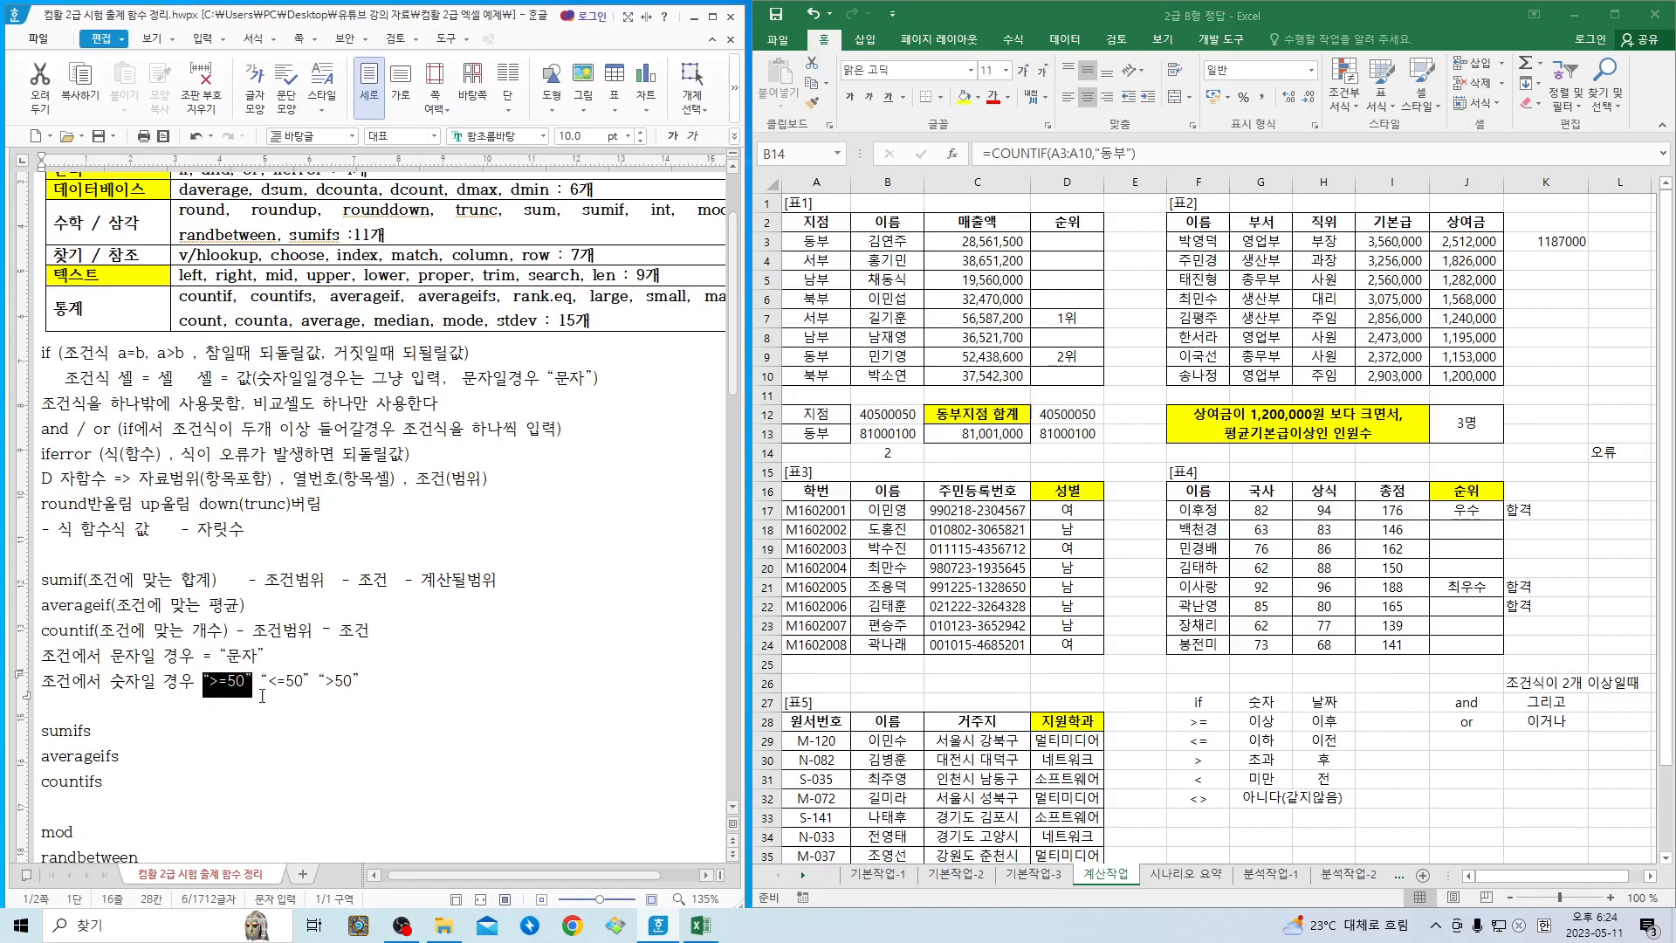
pyautogui.click(247, 683)
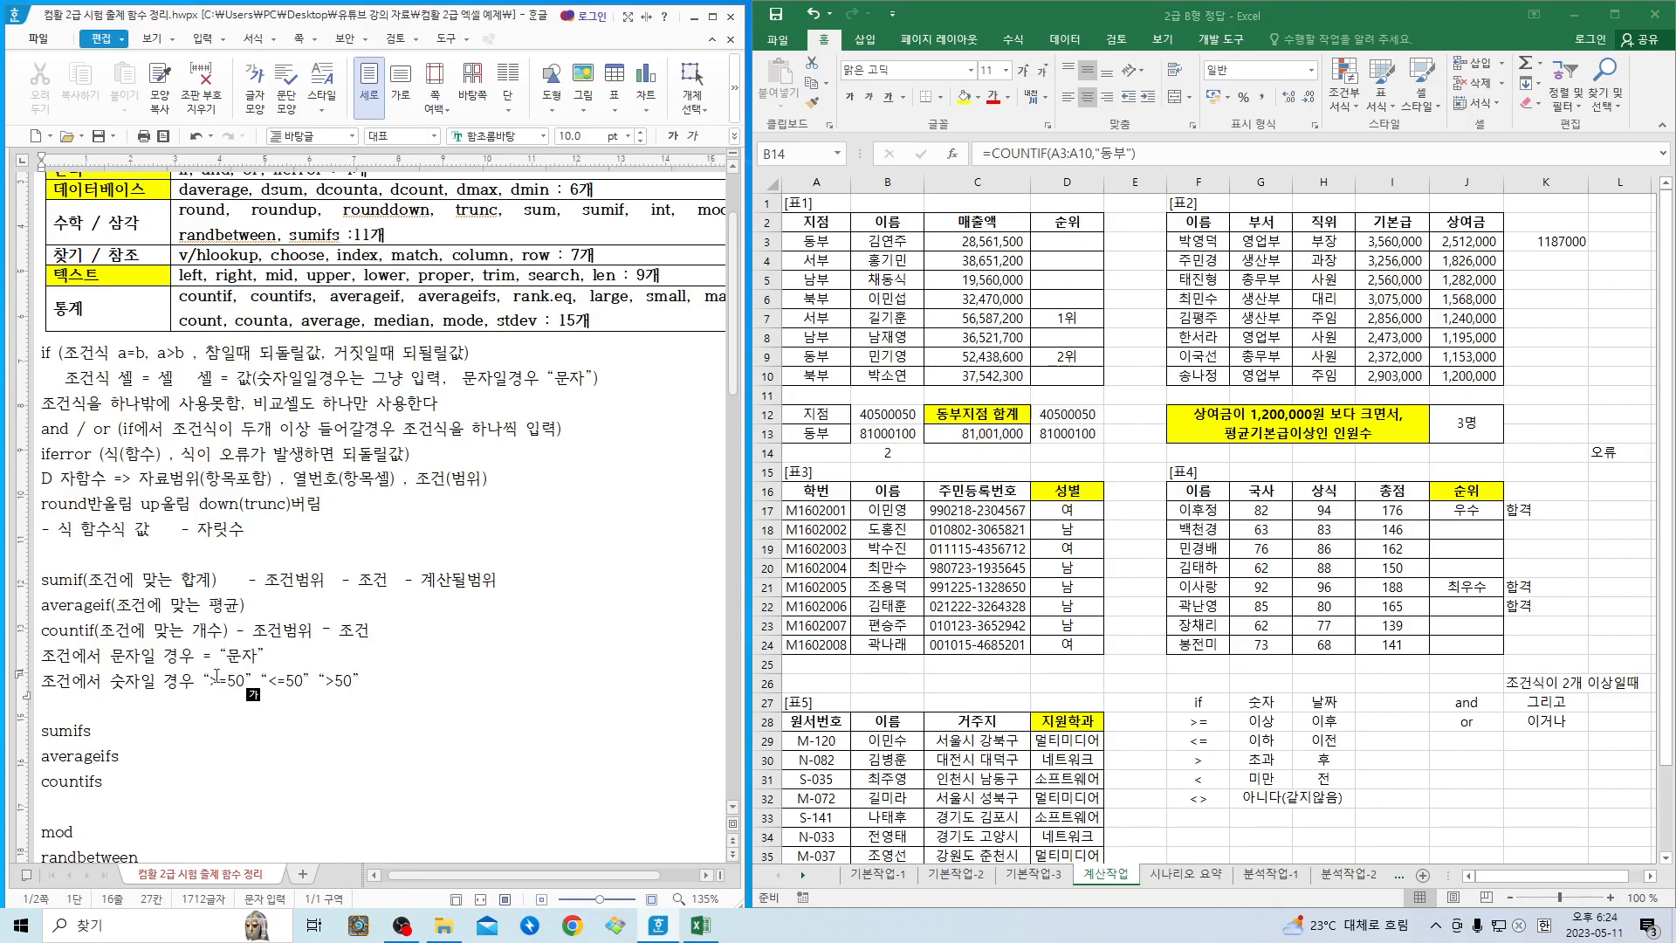
# - Insert the ※ symbol from the 전각 기호(일반) character set after “>50” on the numeric criteria line
pyautogui.click(380, 687)
pyautogui.write('미')
pyautogui.press('BackSpace')
pyautogui.hotkey('ctrl', 'F10')
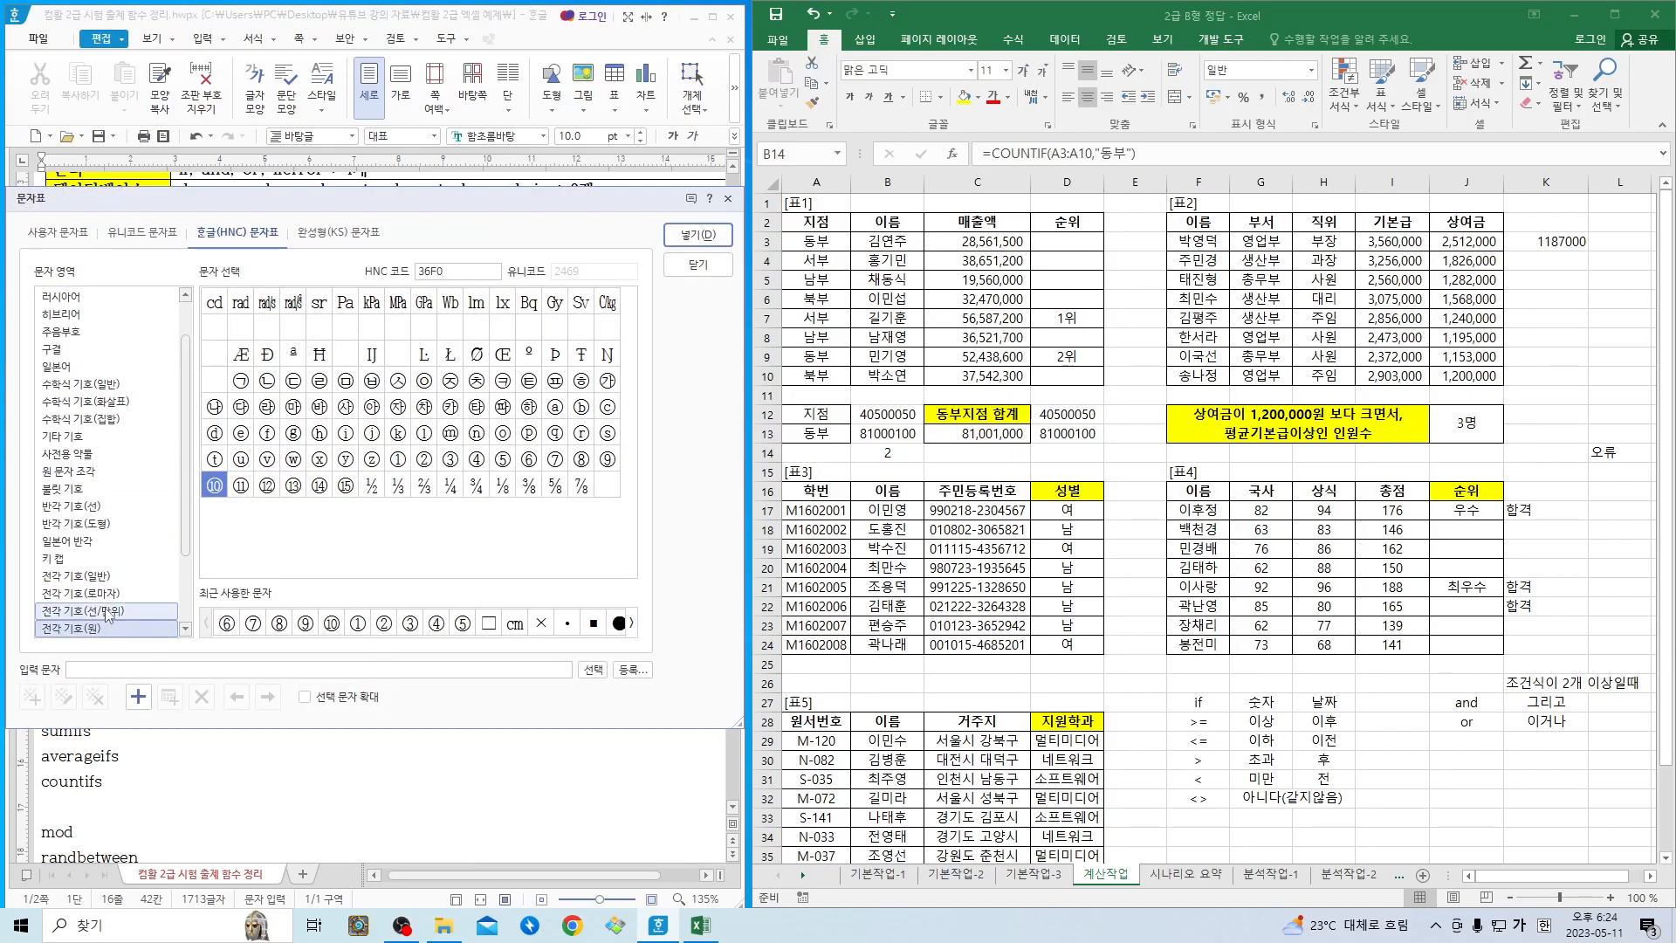
pyautogui.click(100, 578)
pyautogui.click(425, 380)
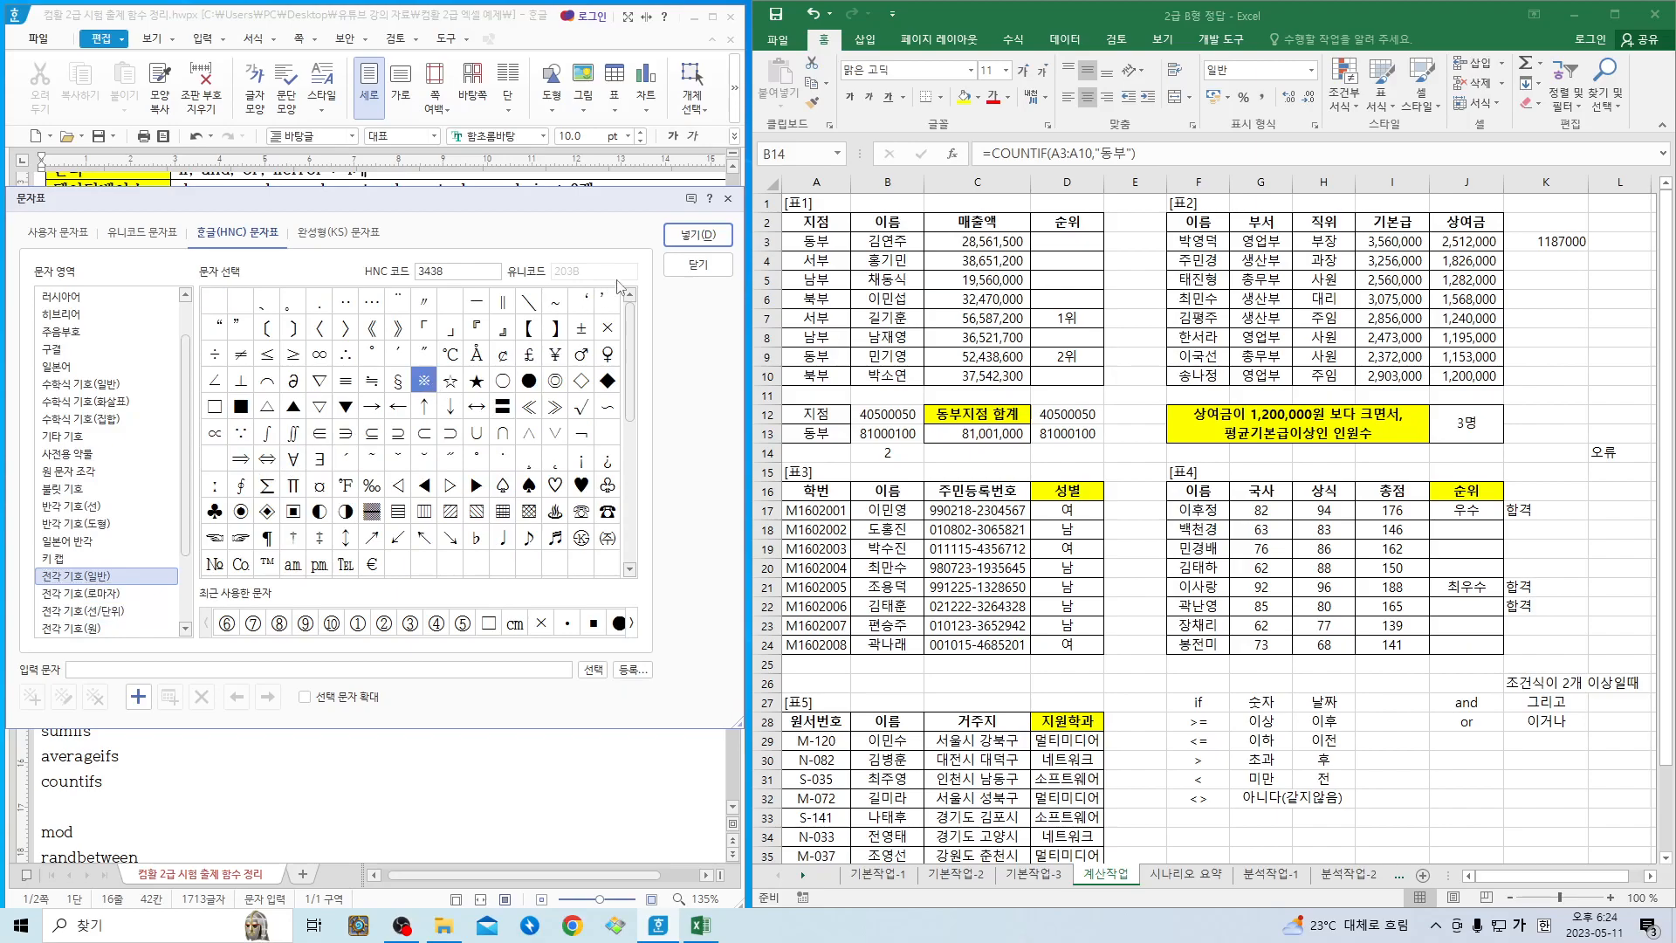
pyautogui.click(686, 241)
# - After the ※ symbol, add the note "조건에 함수식들어갈 경우"
pyautogui.write('조')
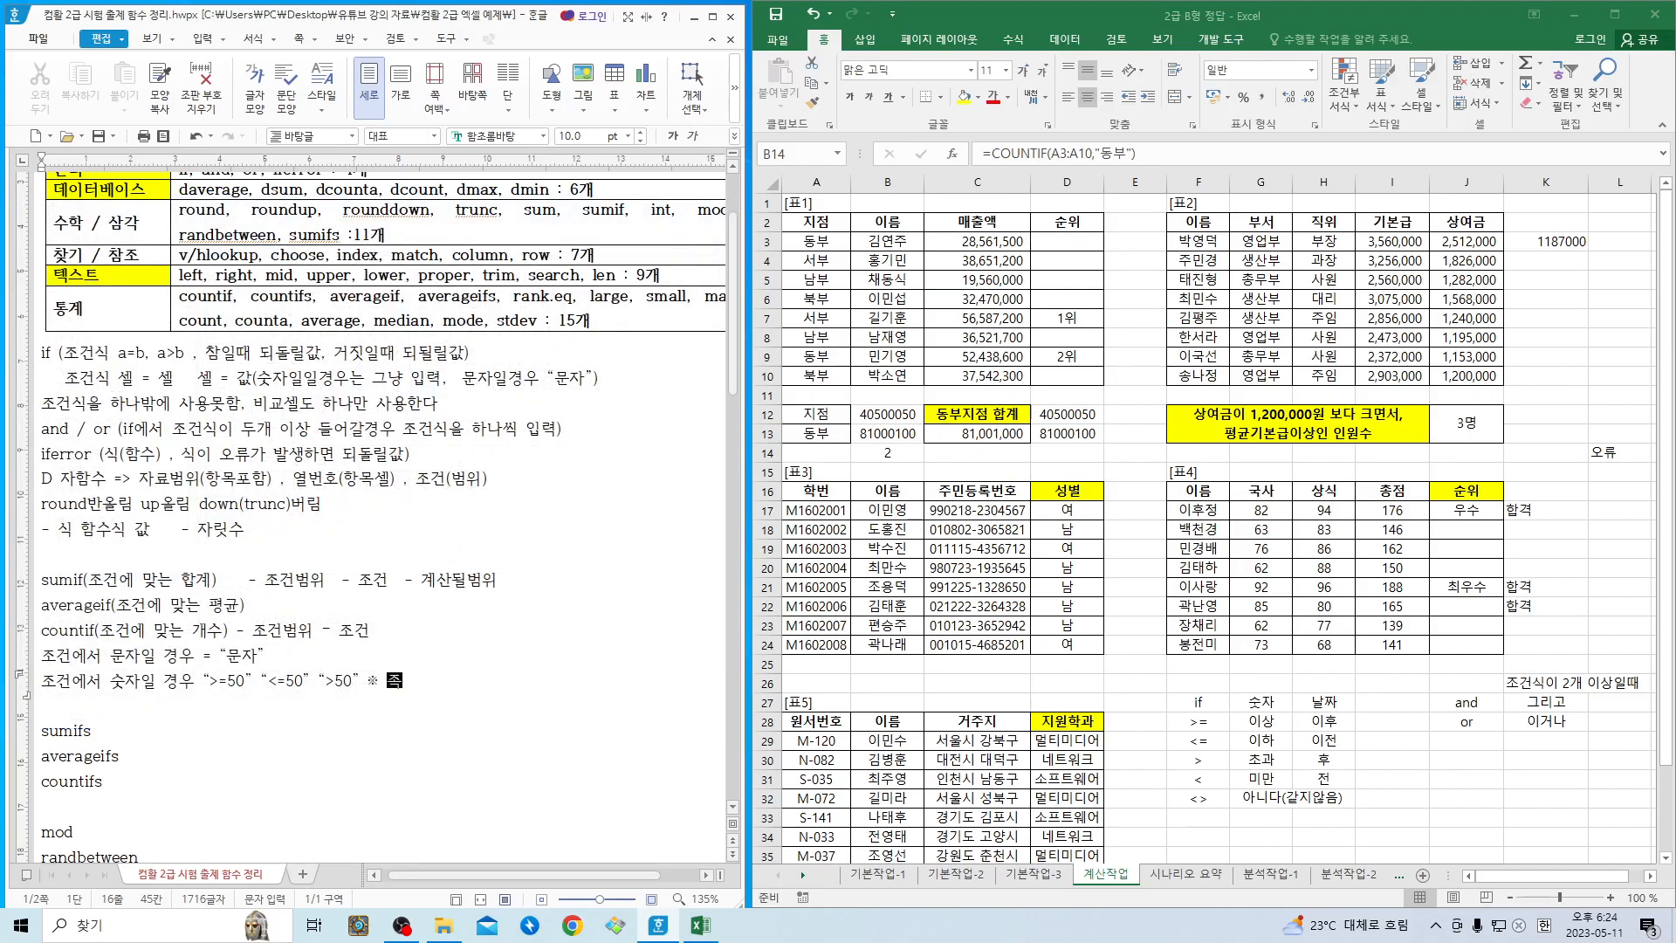
pyautogui.write('건ㅇ에 수')
pyautogui.press('BackSpace')
pyautogui.press('BackSpace')
pyautogui.press('BackSpace')
pyautogui.write('함수식ㄷ')
pyautogui.write('들어갈 경우')
# - On a new indented line, enter the quoted operator “>=” as the start of the function criteria example
pyautogui.press('Return')
pyautogui.write('“')
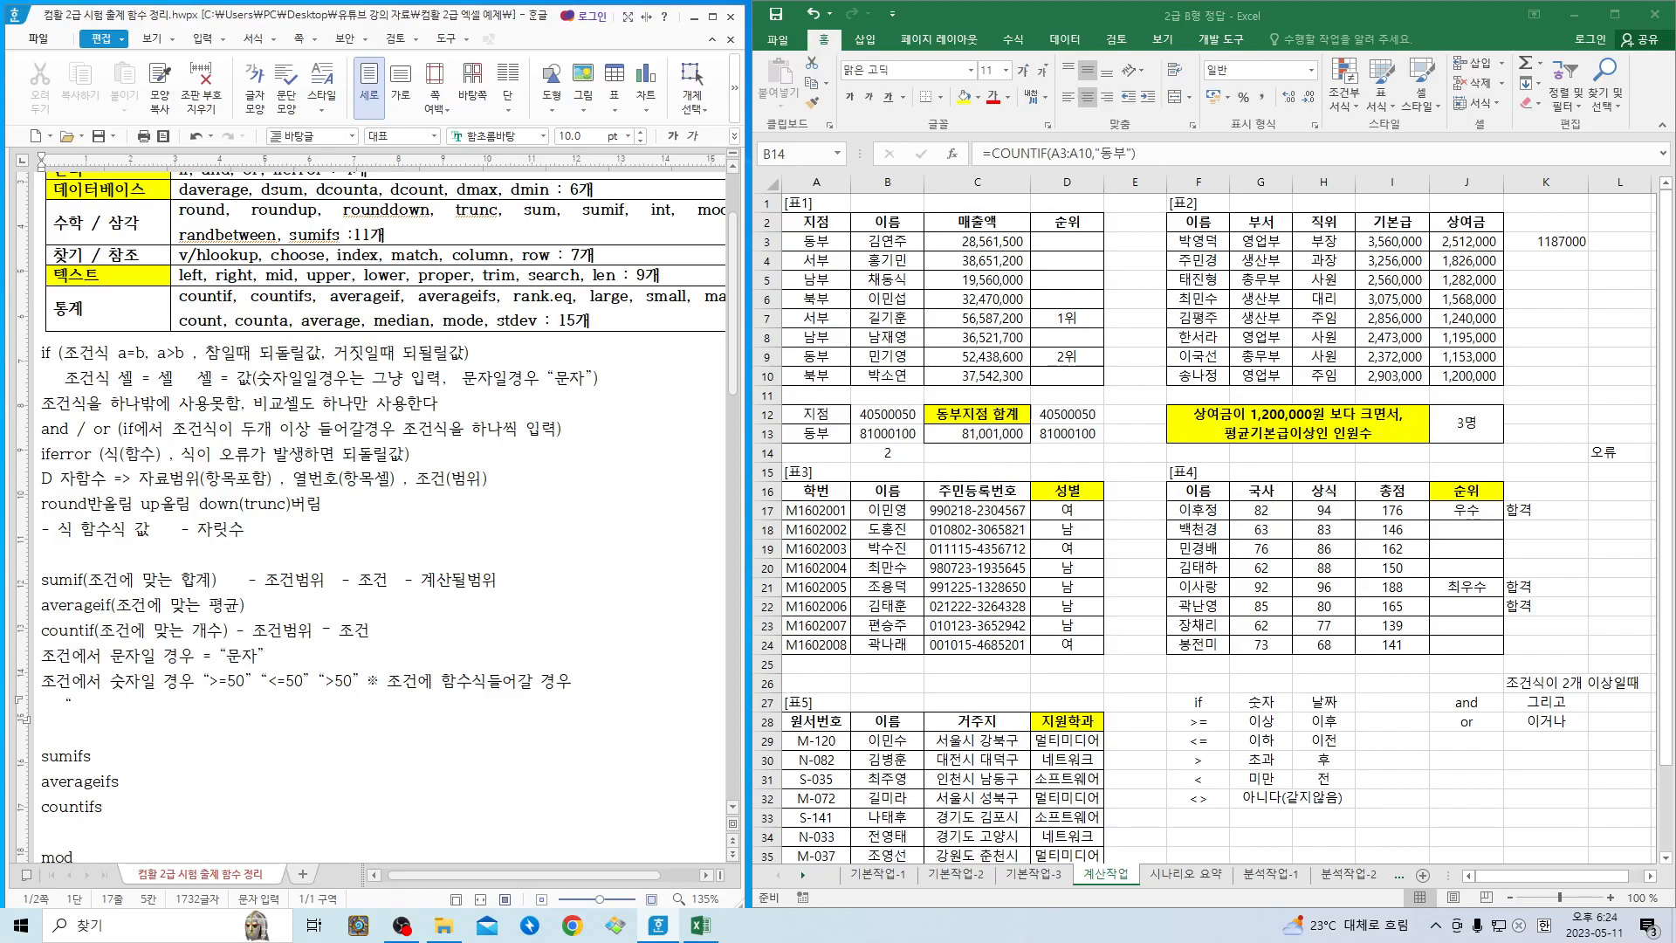
pyautogui.write('>="&')
pyautogui.press('BackSpace')
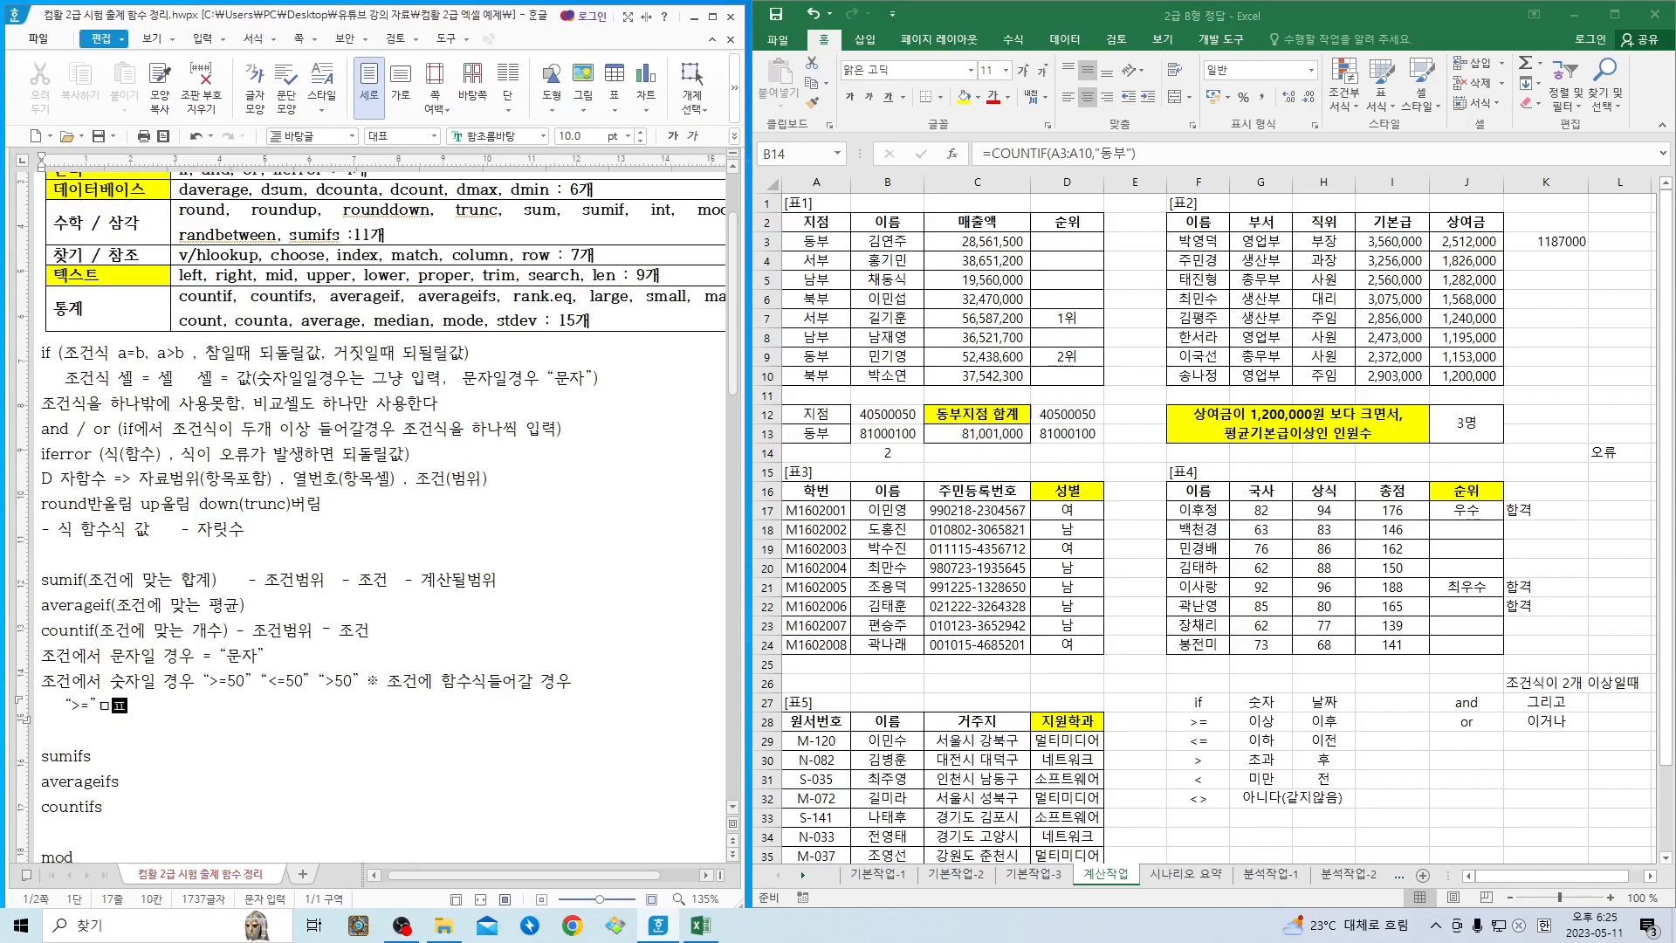
# - Join the function name average to the quoted operator with an ampersand, giving “>=”&average
pyautogui.write('average')
pyautogui.press('BackSpace')
pyautogui.press('BackSpace')
pyautogui.write('ge')
pyautogui.press('Left')
pyautogui.press('Left')
pyautogui.press('Left')
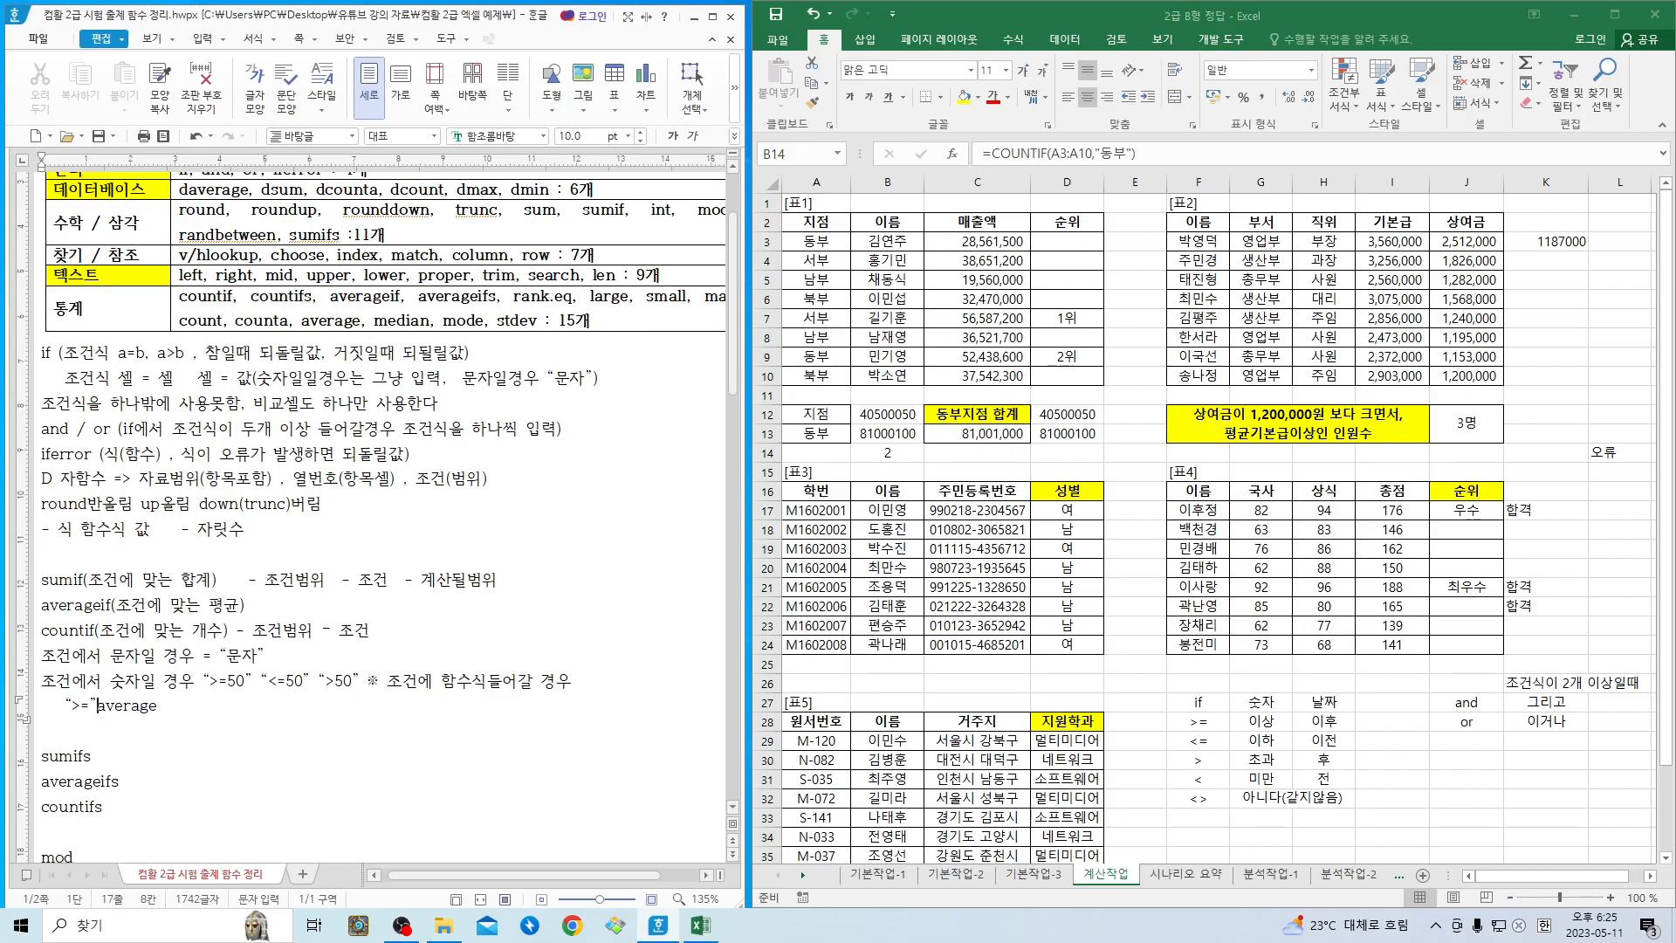
pyautogui.write('&')
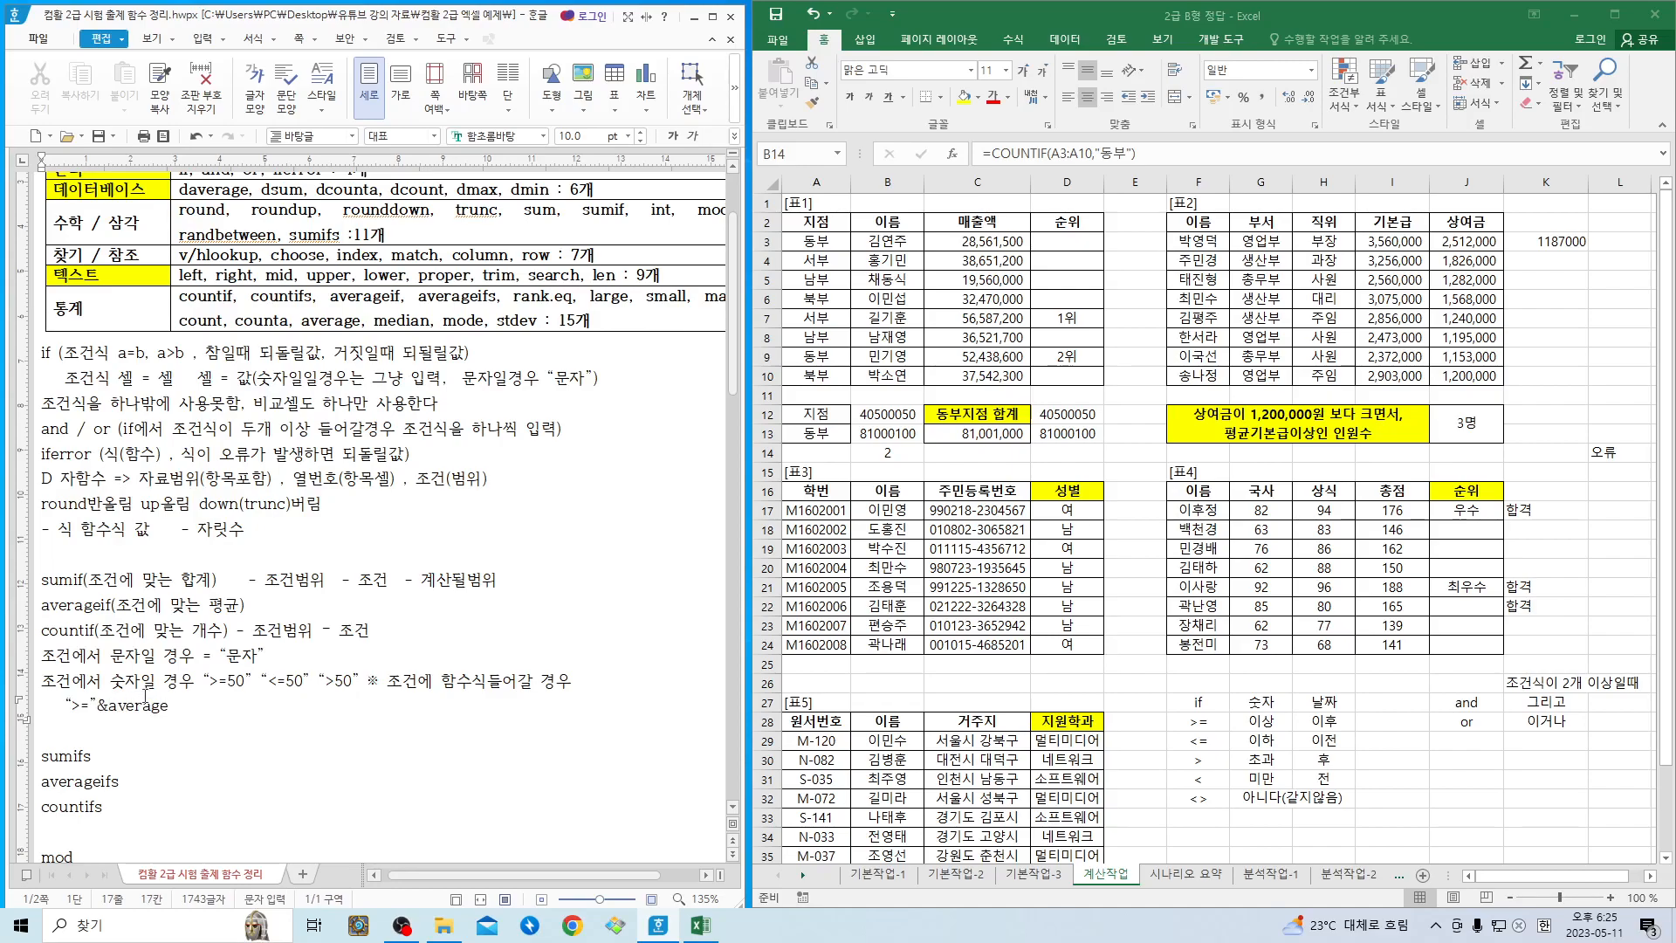
pyautogui.write('q')
# - Append the argument "(범위)" to average in the criteria example
pyautogui.press('BackSpace')
pyautogui.press('BackSpace')
pyautogui.write('범ㅇ')
pyautogui.write(')')
# - Go over the sumif, averageif and countif entries and add "(조건이 두개 이상일경우)" after sumifs
pyautogui.click(94, 579)
pyautogui.click(110, 630)
pyautogui.click(75, 606)
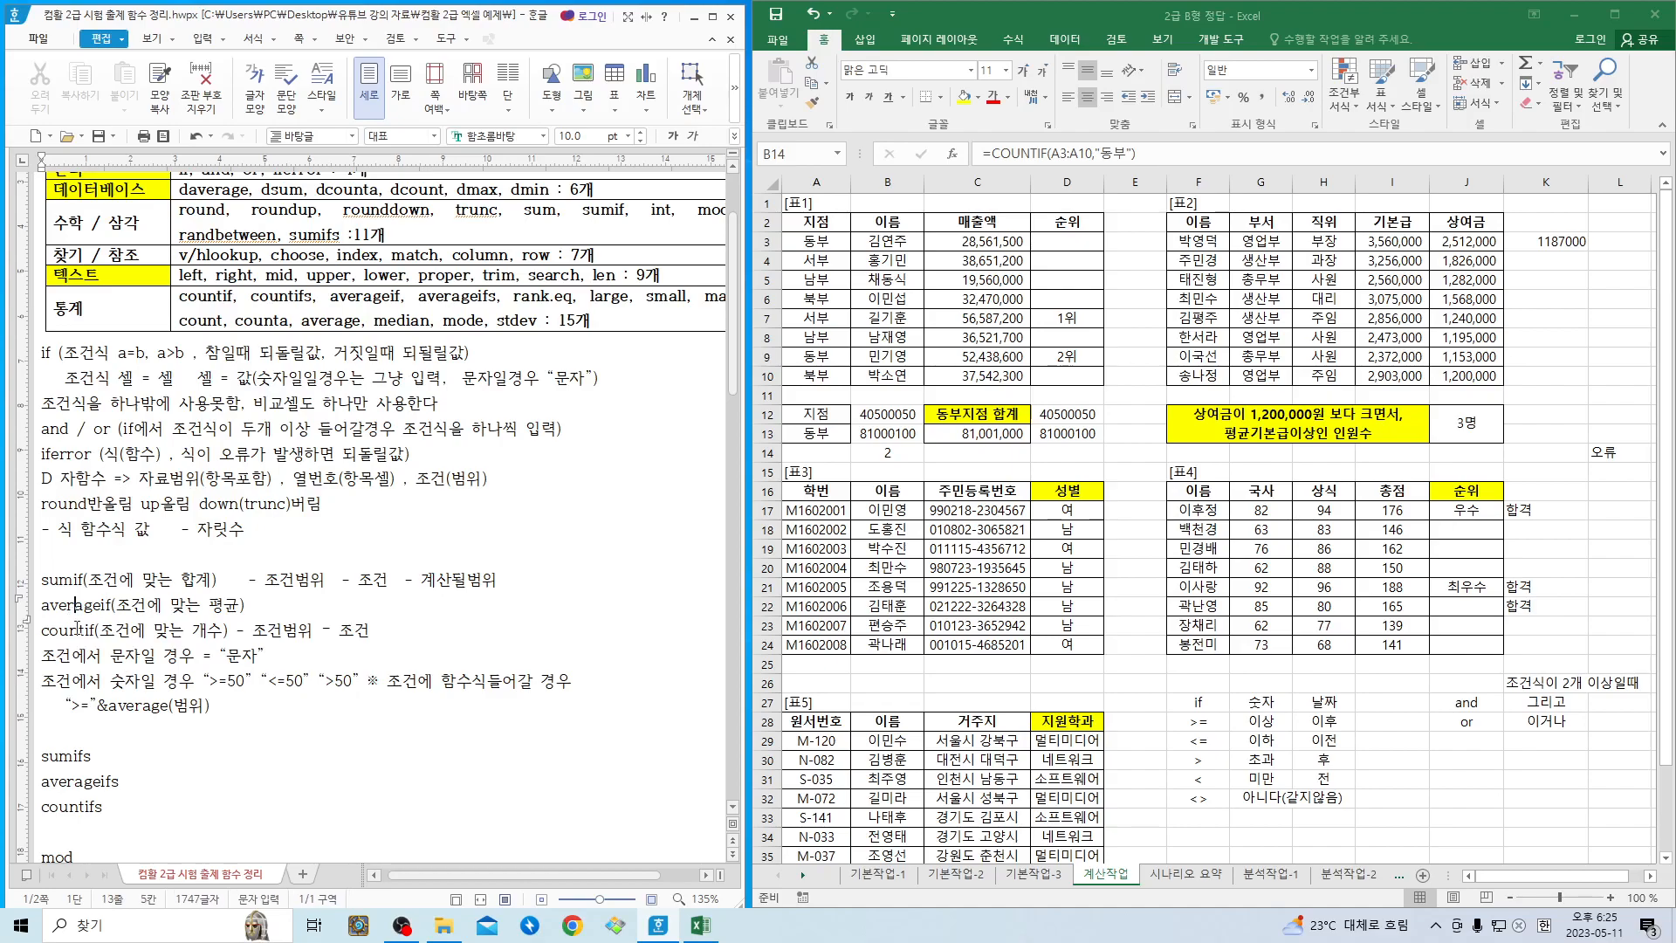
pyautogui.click(79, 630)
pyautogui.write('(조건')
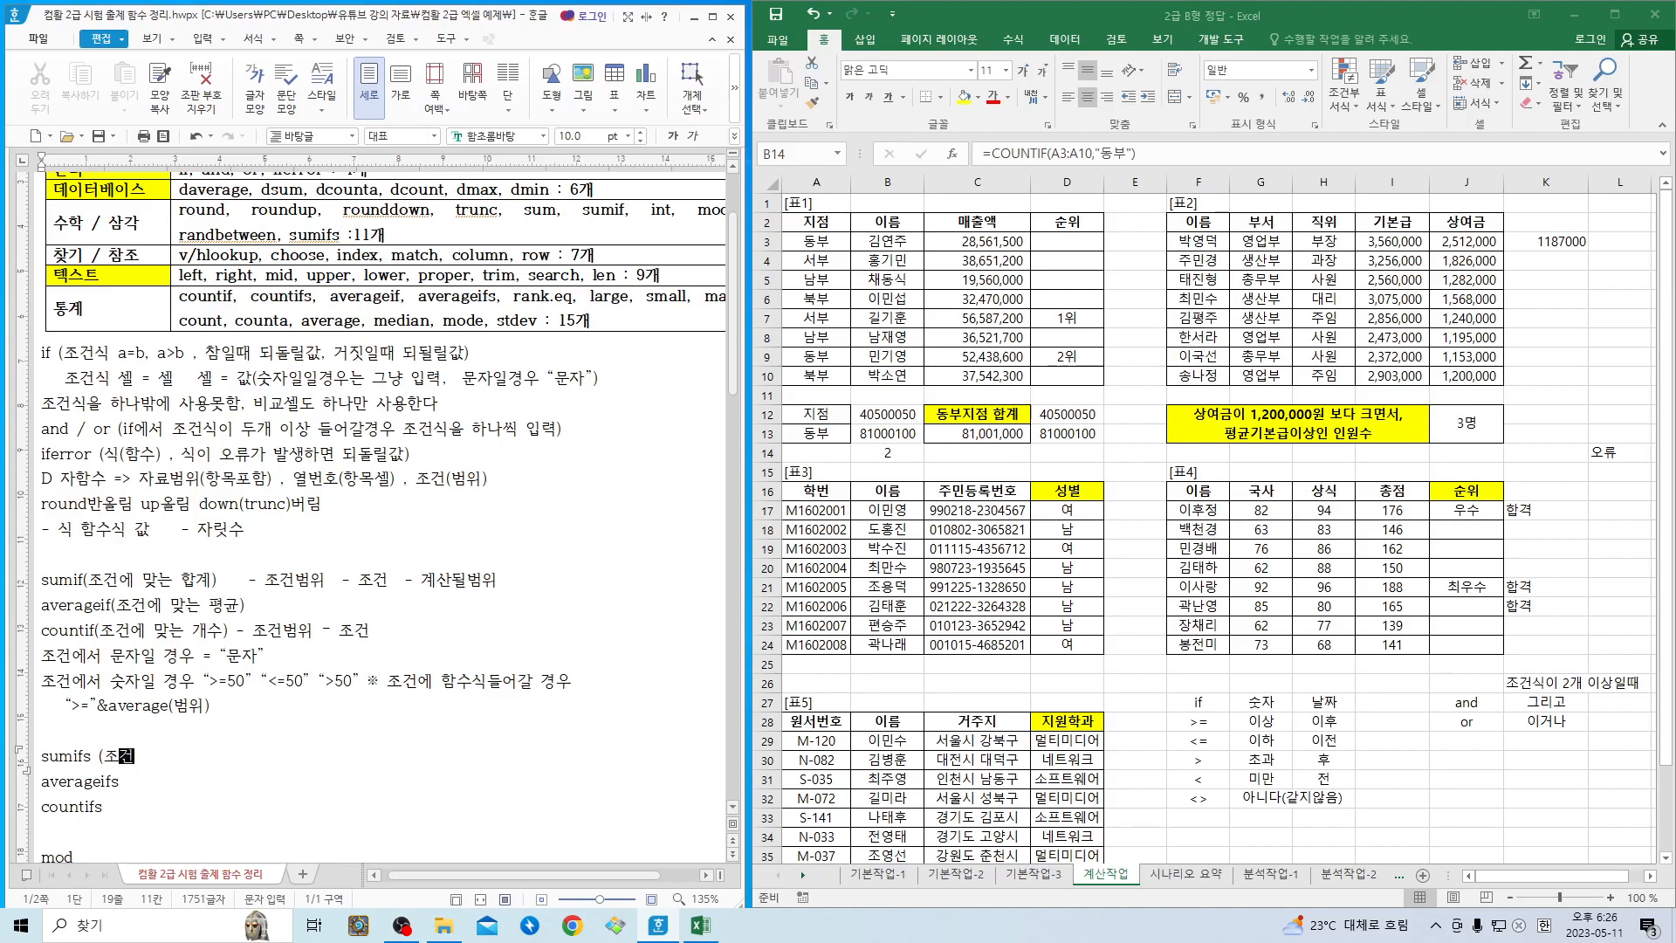
pyautogui.write('이 두개 이상일경ㅇ')
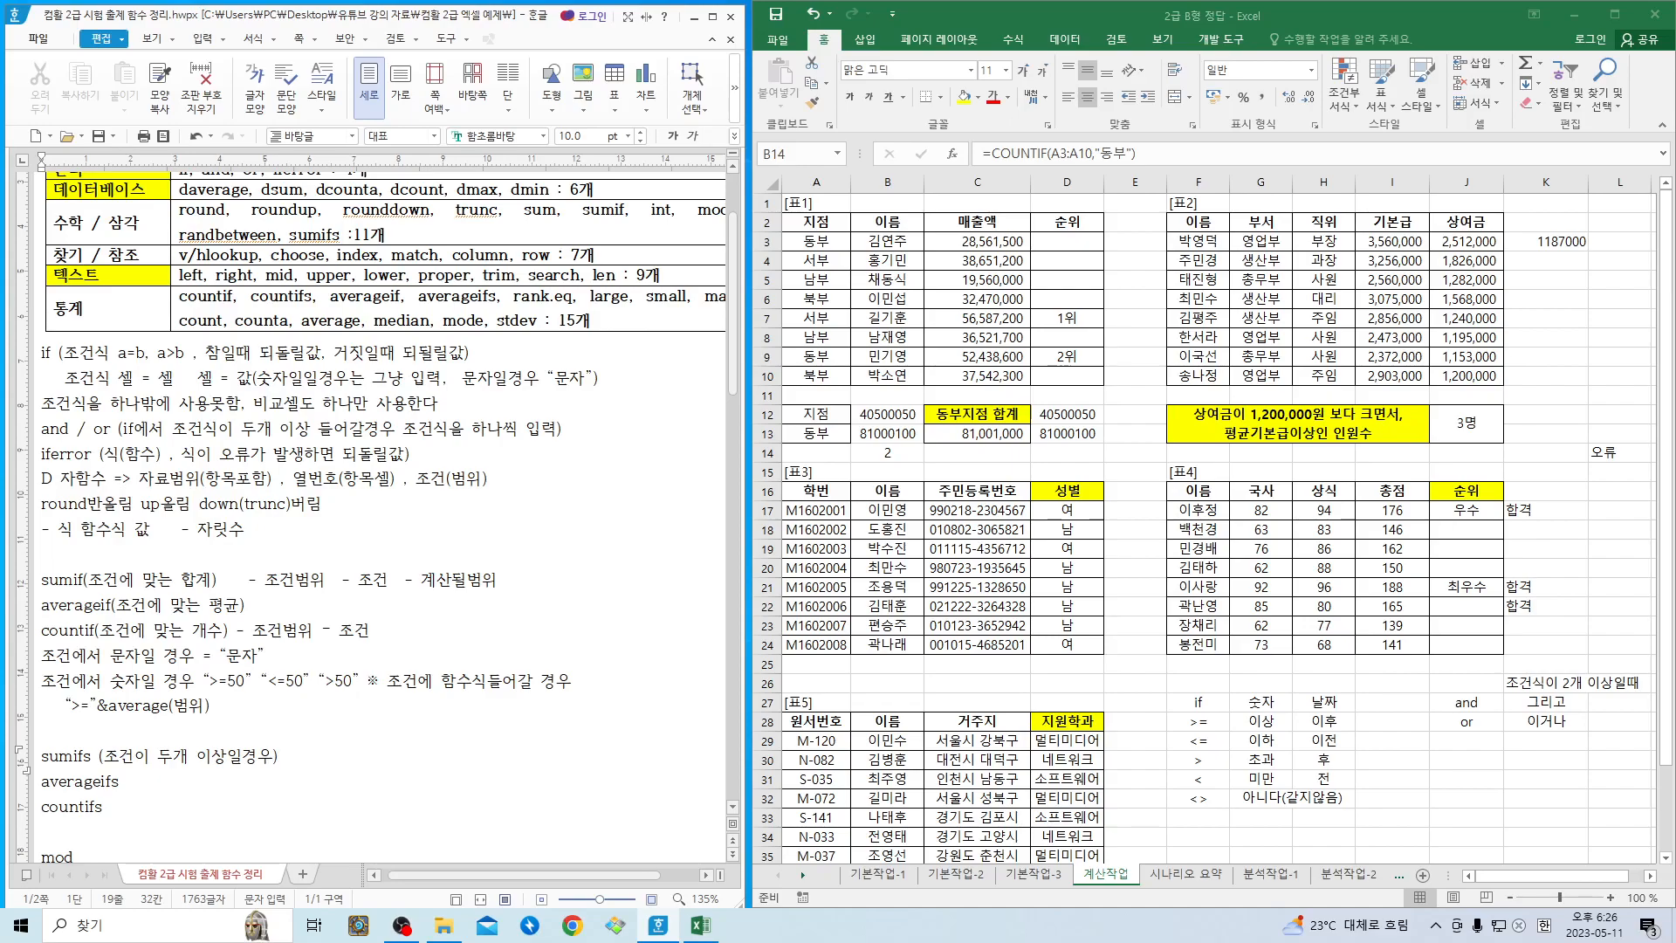
# - Append the arguments "- 계산될 범위 - 조건범위 - 조건" to the sumifs line
pyautogui.write('ㄱ')
pyautogui.write('산될 범위')
pyautogui.write('   = ')
pyautogui.write('조건범위 ')
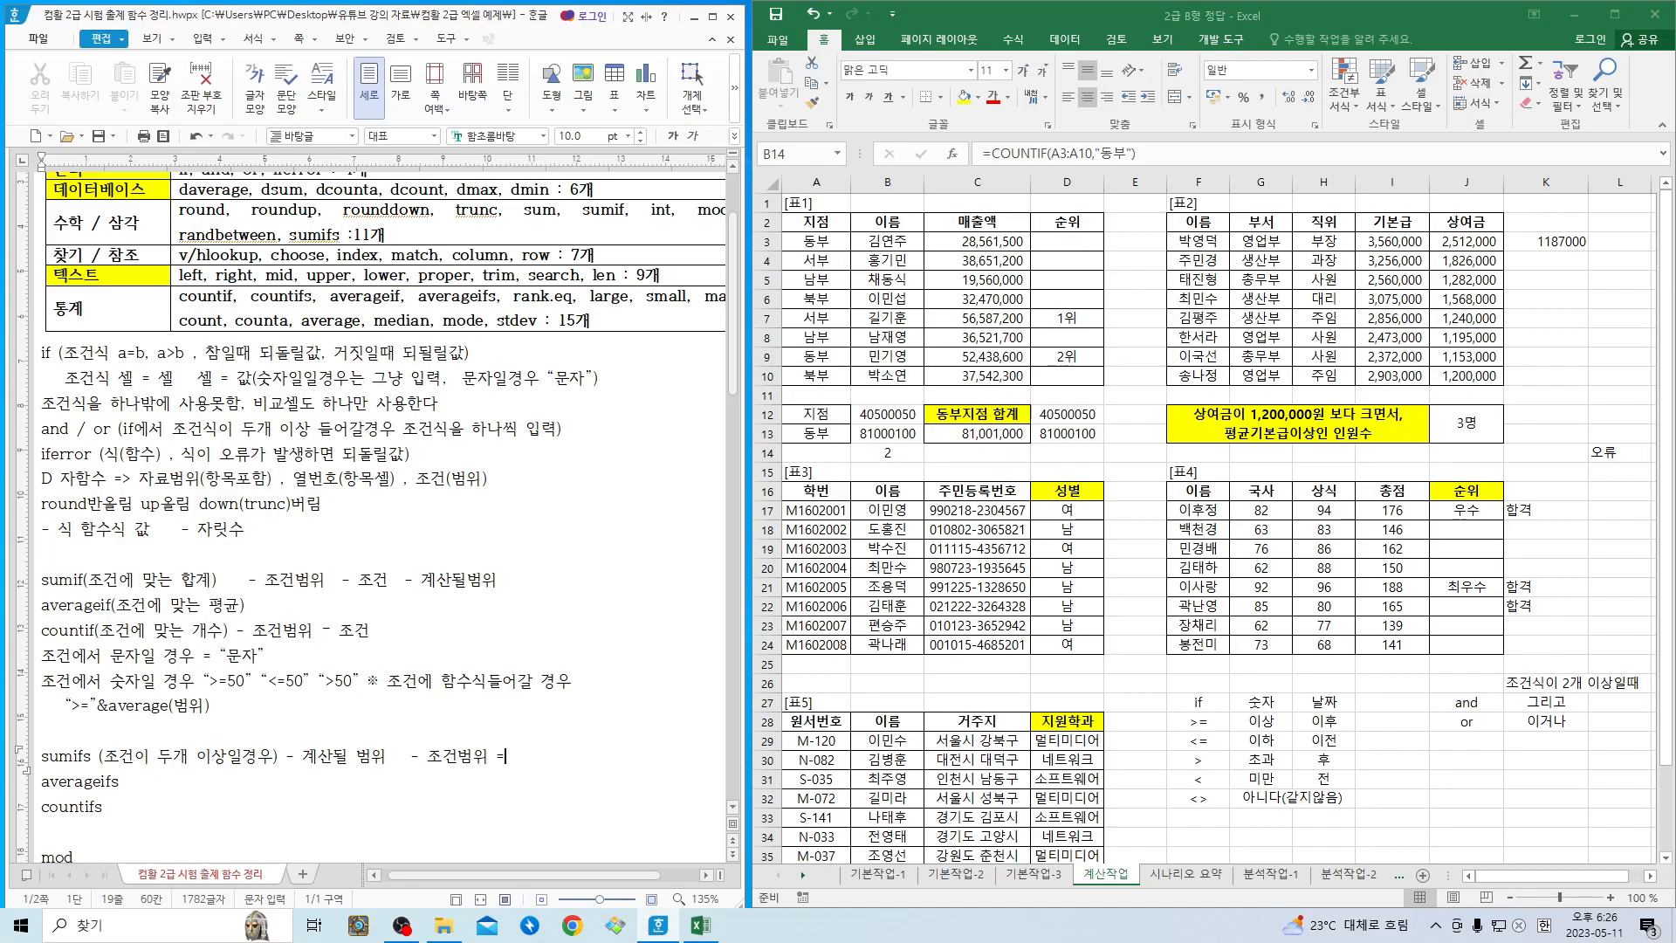
pyautogui.write('- 조건')
# - Duplicate "- 조건범위 - 조건" at the end of the sumifs line and follow it with a row of dots
pyautogui.moveTo(409, 756); pyautogui.dragTo(554, 754)
pyautogui.hotkey('ctrl', 'c')
pyautogui.click(554, 754)
pyautogui.hotkey('ctrl', 'v')
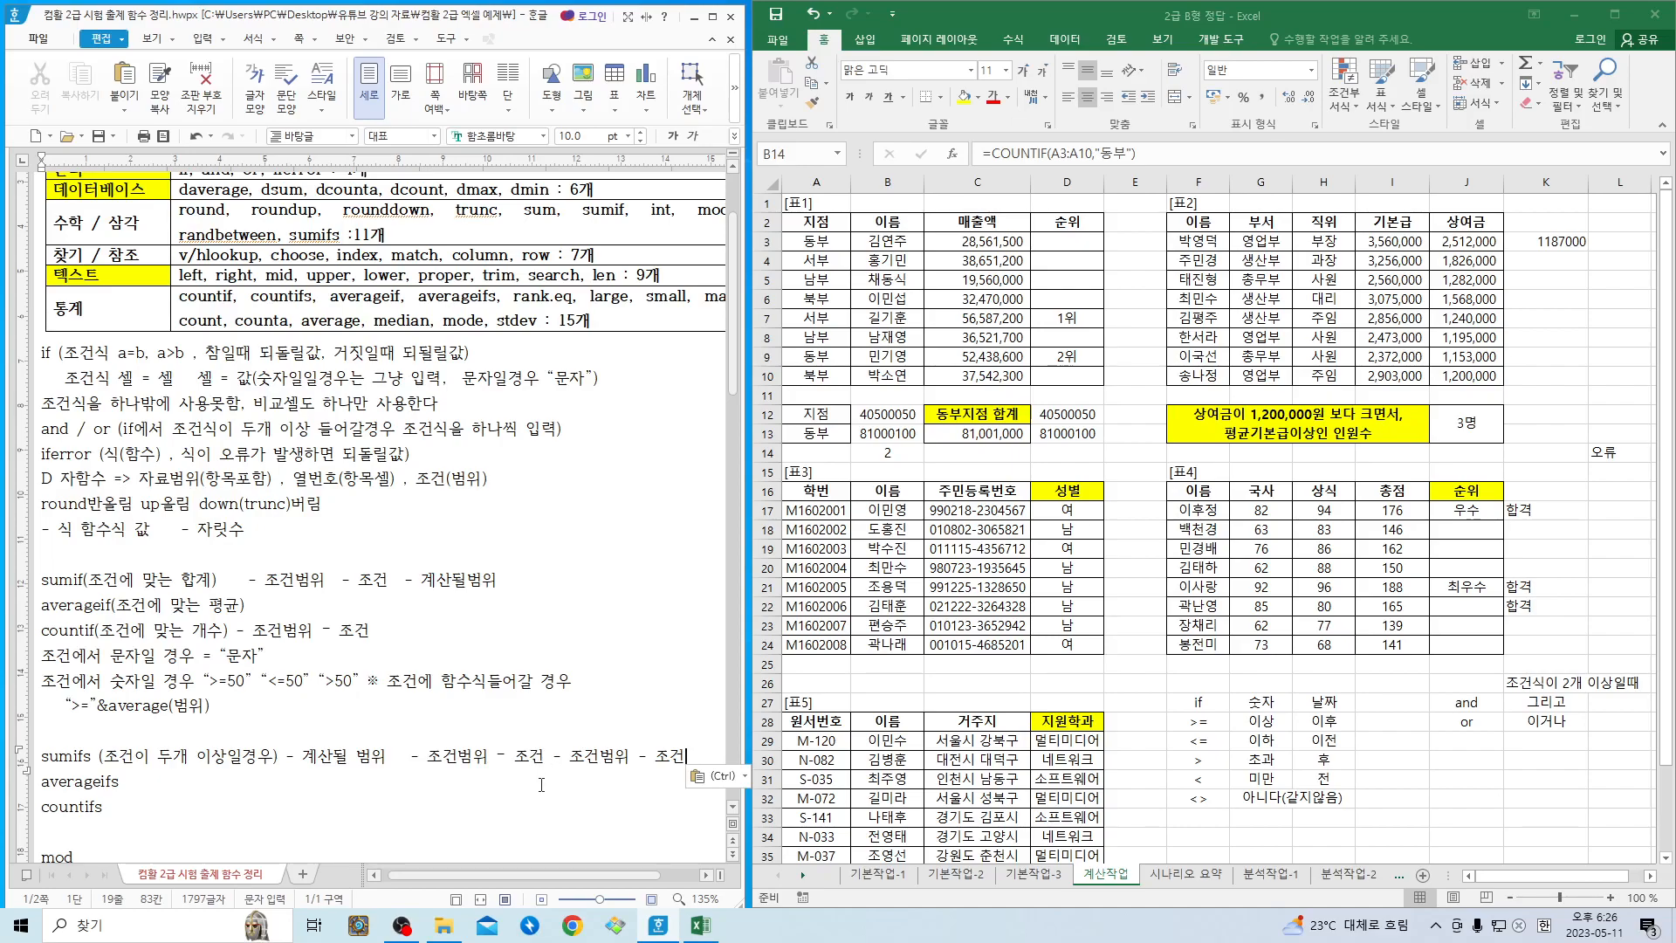
pyautogui.write('......')
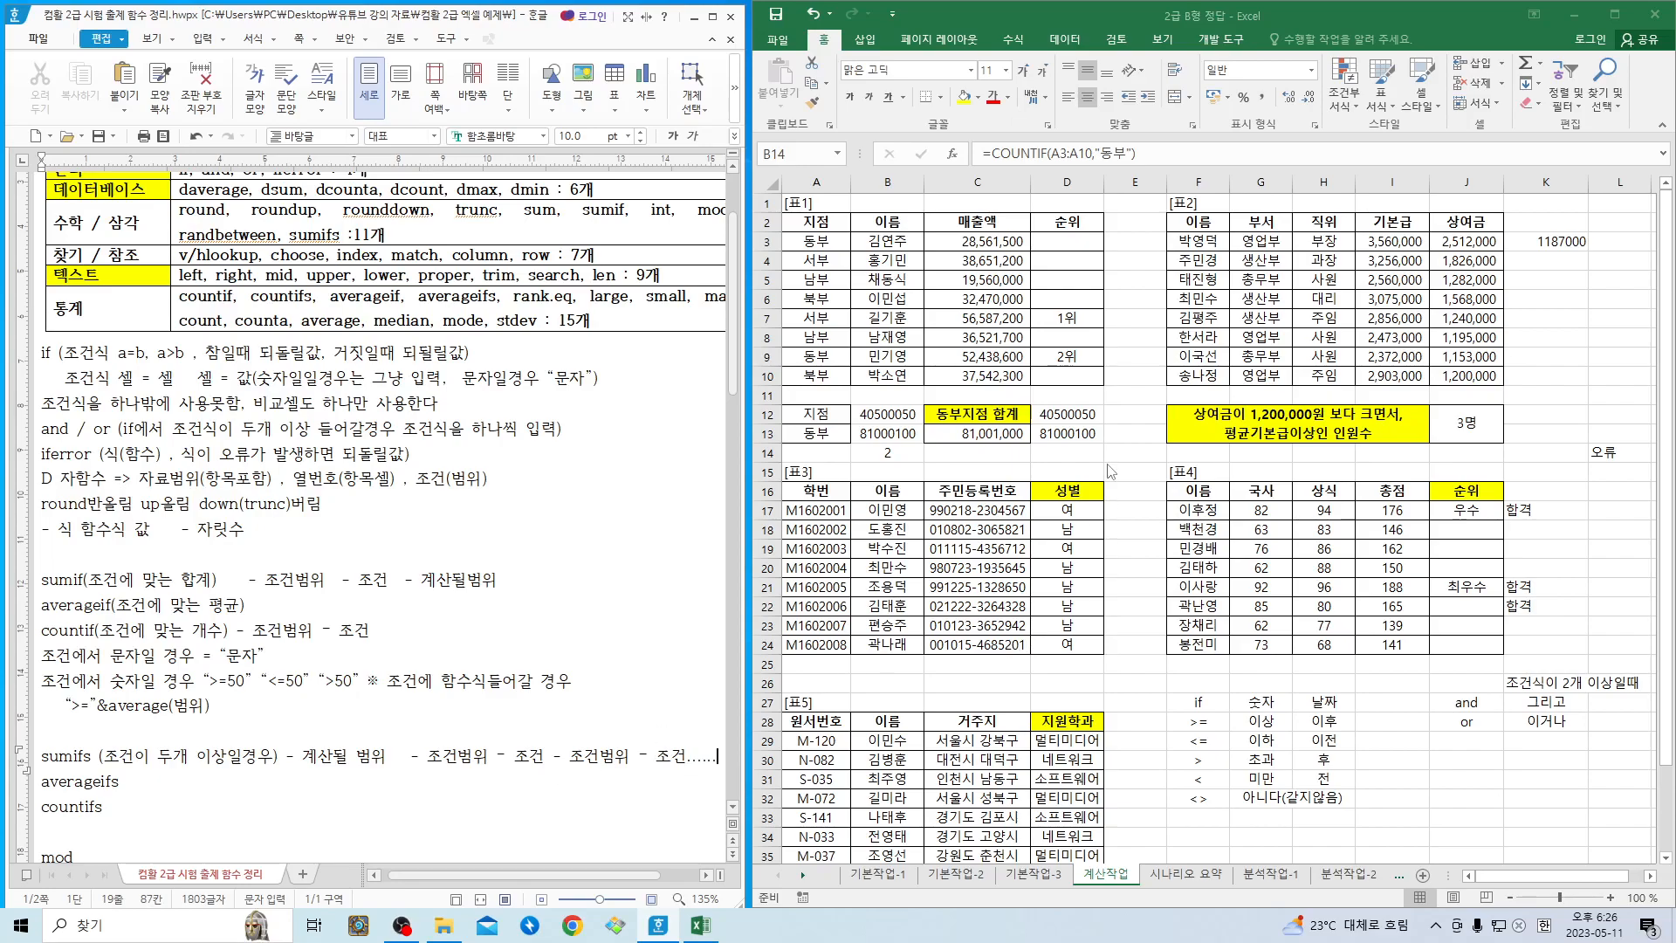
# - Switch to Excel and insert the SUMIFS function from the 수학/삼각 category in cell E12
pyautogui.click(1138, 360)
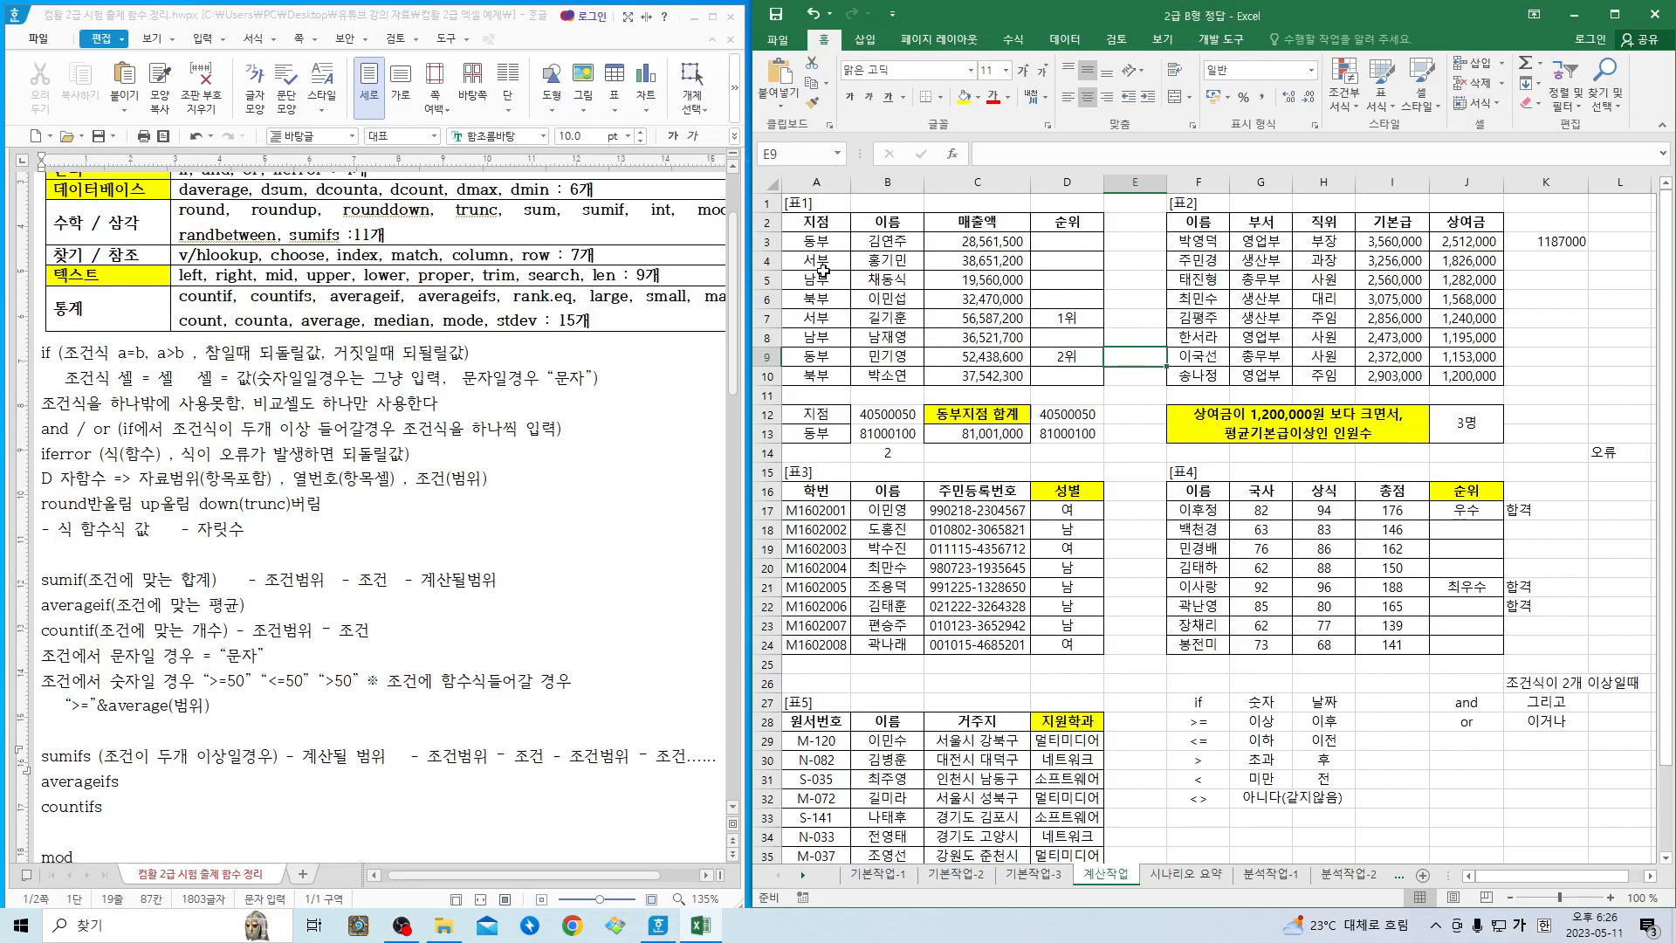
pyautogui.click(1135, 413)
pyautogui.click(952, 153)
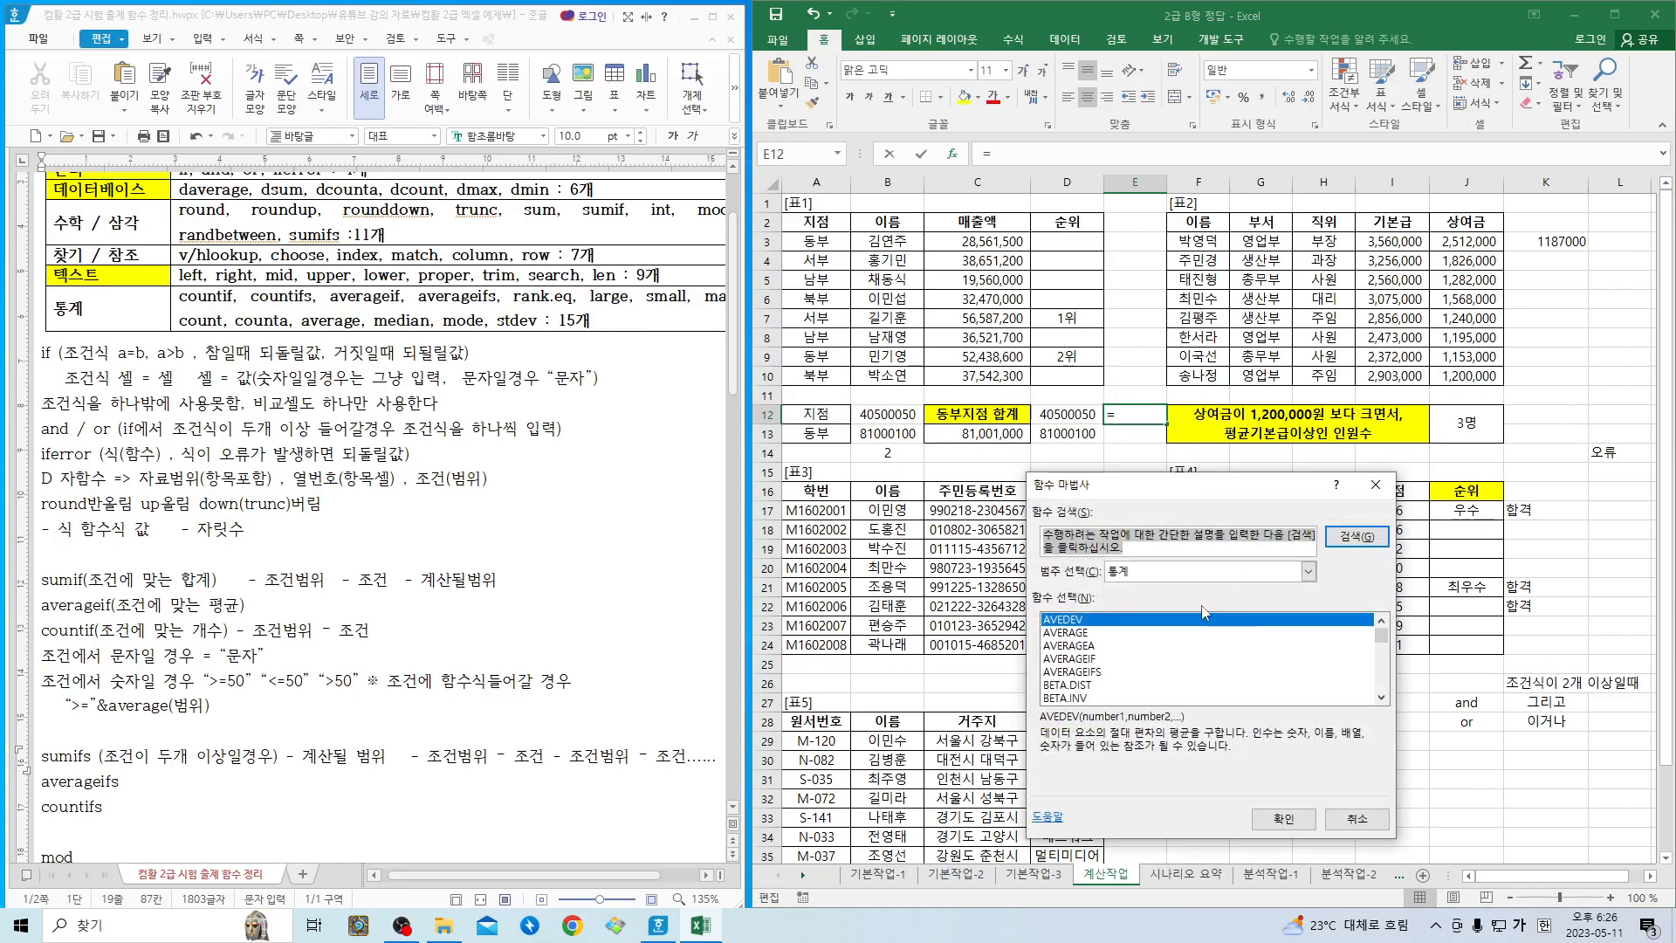
pyautogui.click(1177, 571)
pyautogui.click(1177, 593)
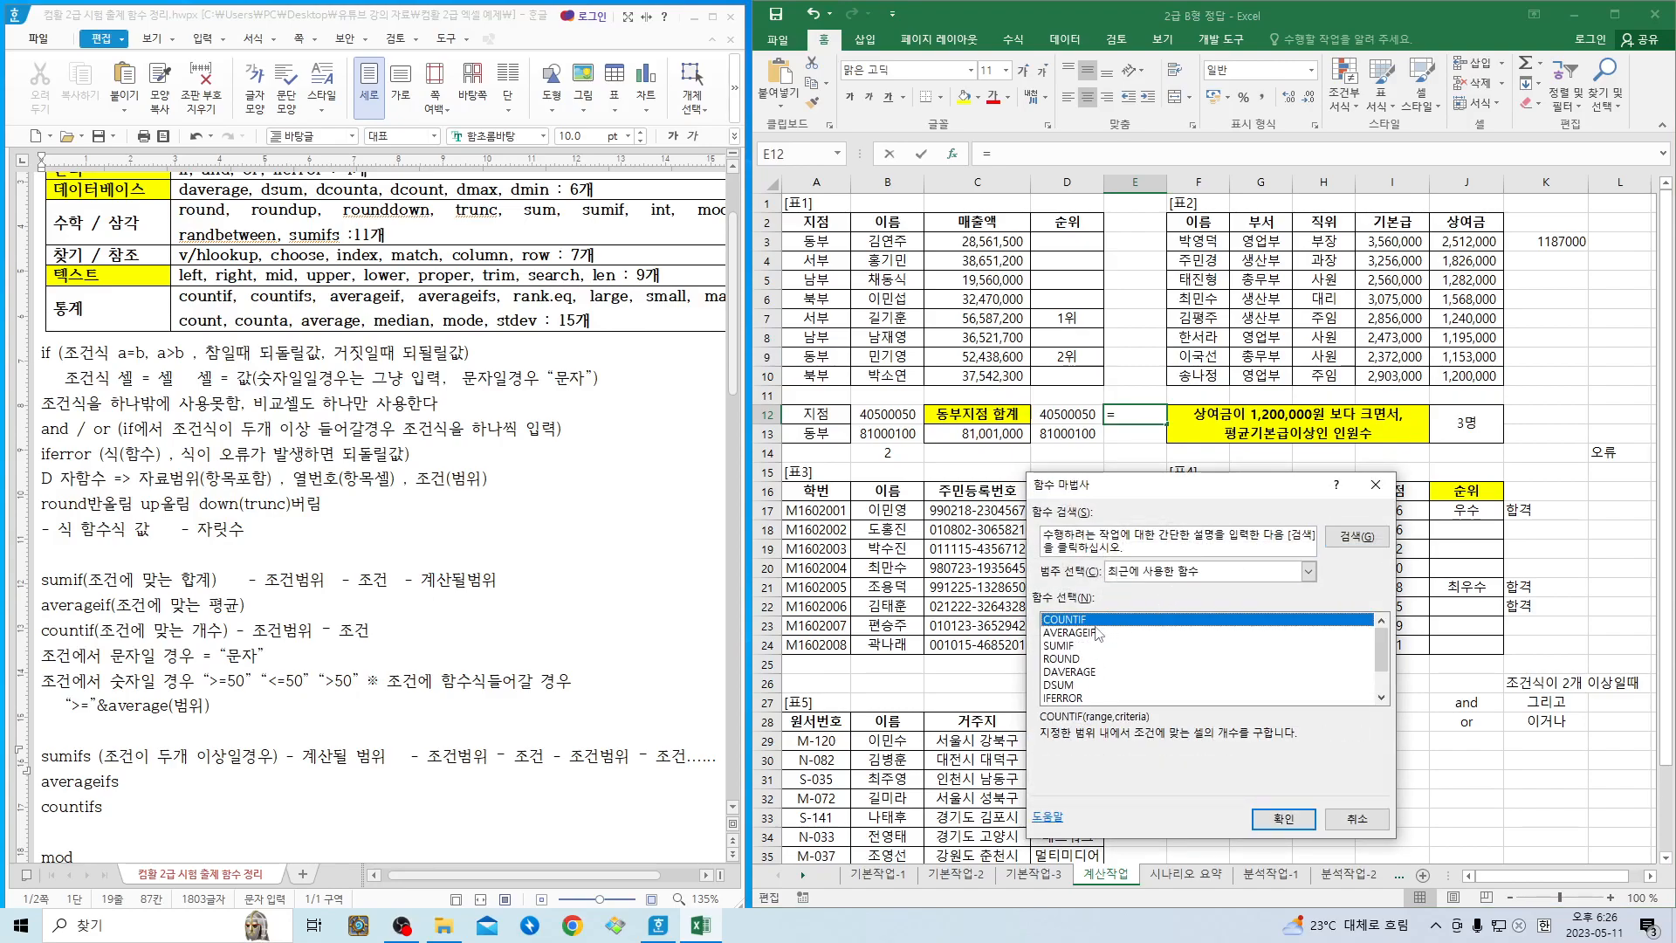
pyautogui.click(1063, 647)
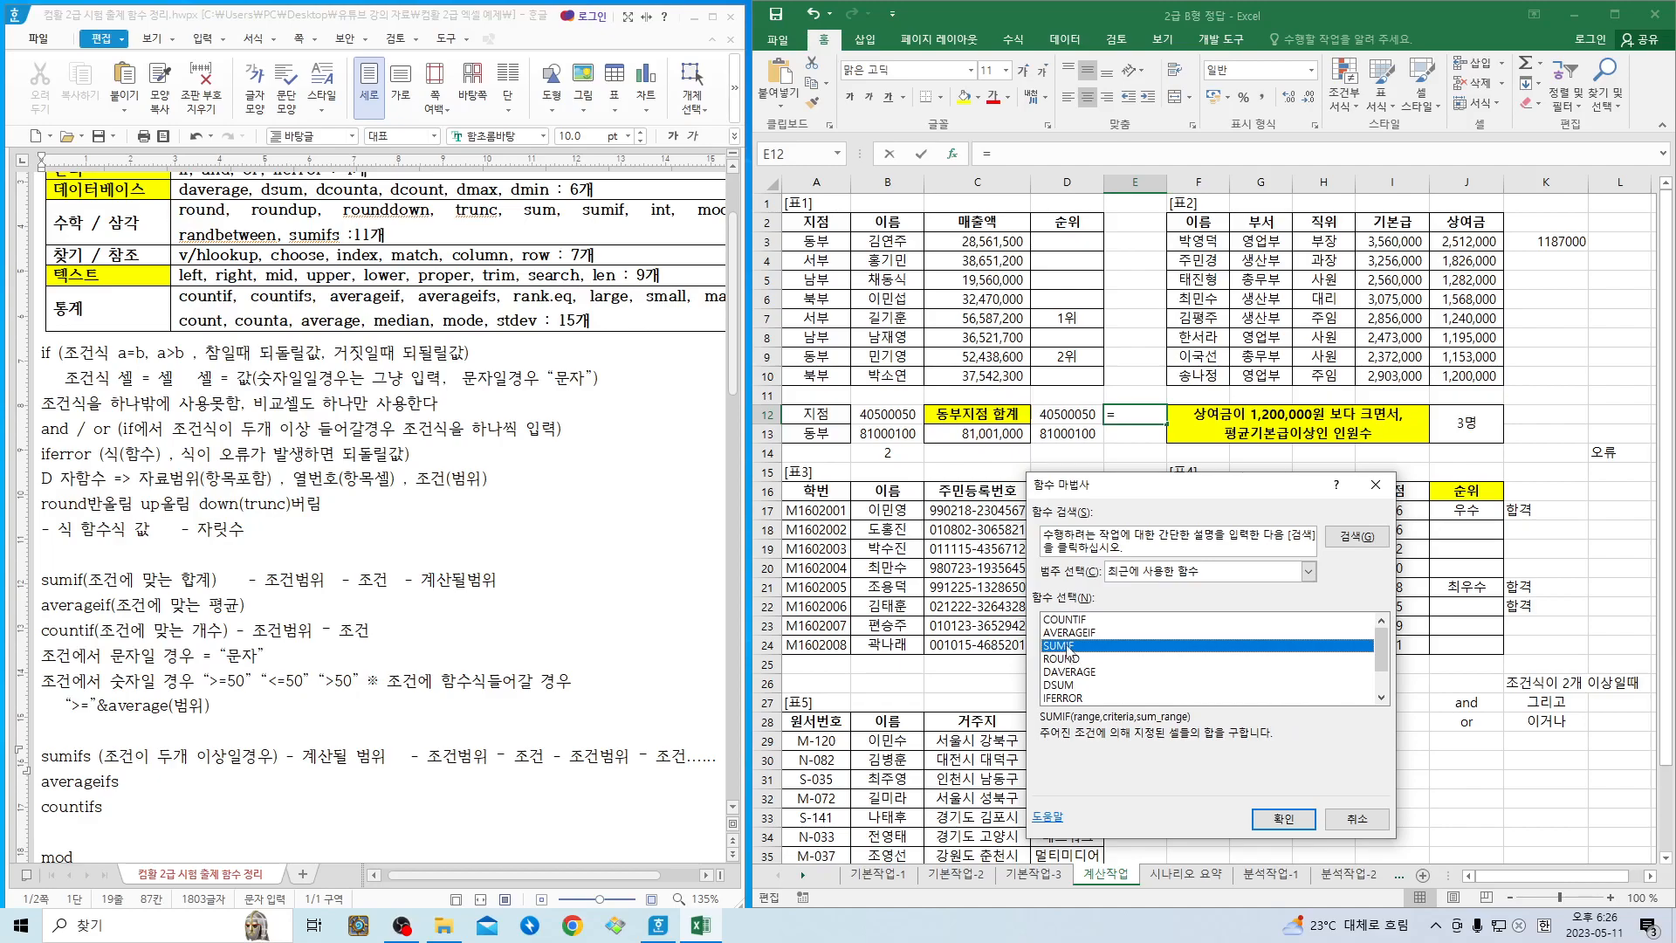
pyautogui.click(1175, 574)
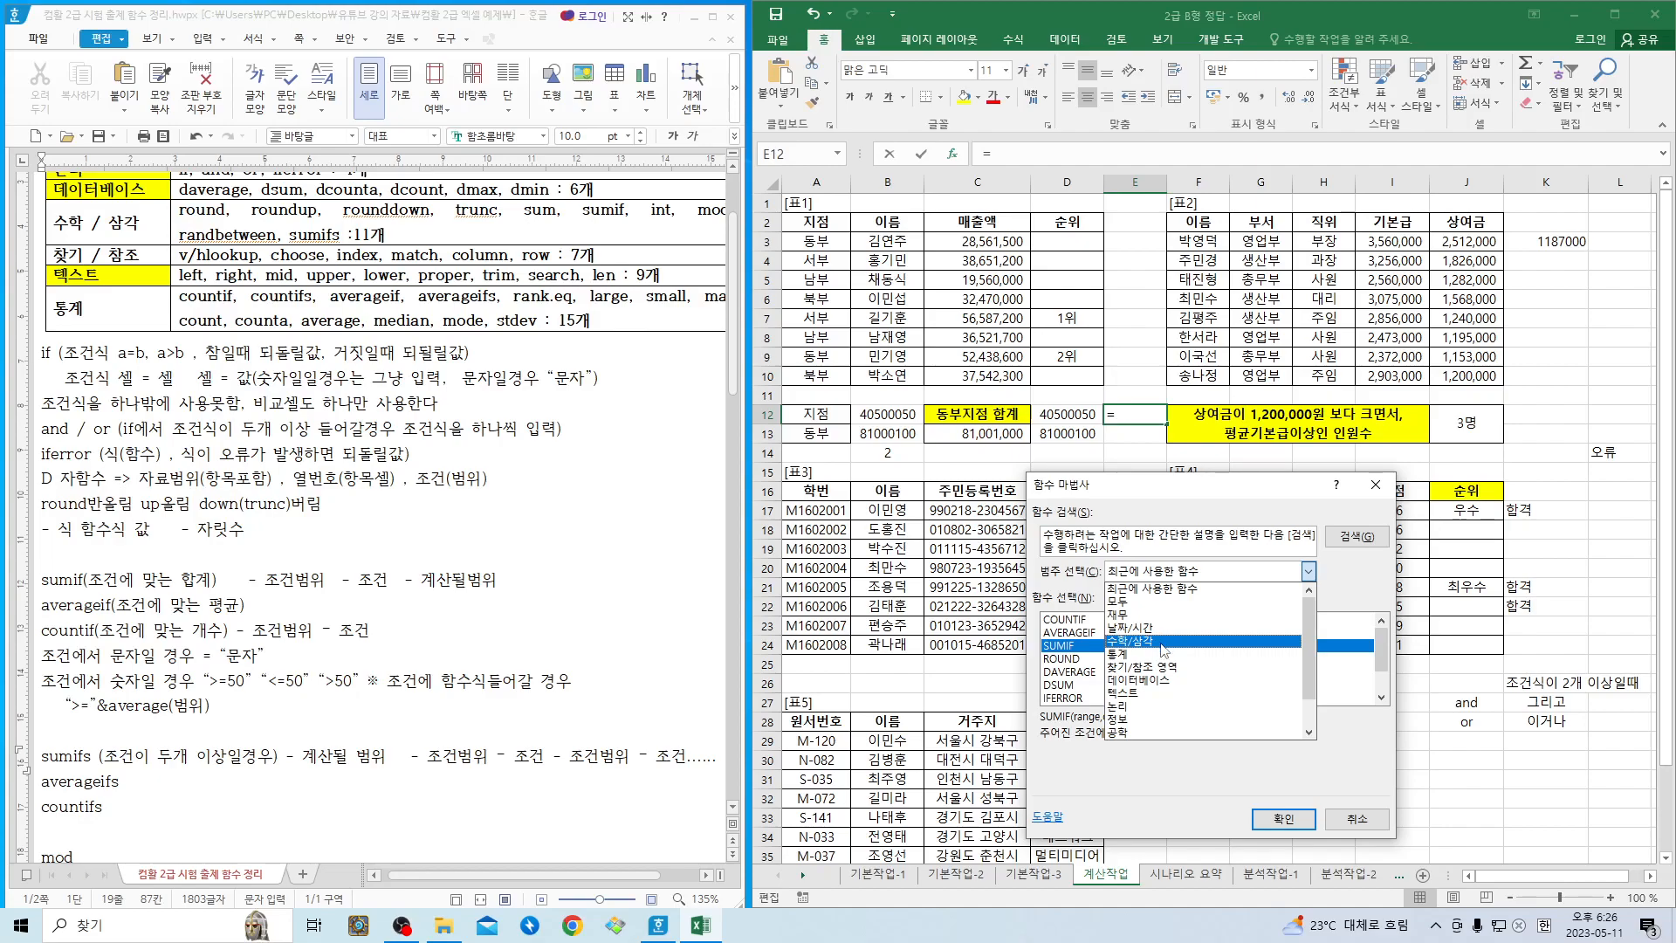
pyautogui.click(1130, 641)
pyautogui.scroll(-9, 1130, 676)
pyautogui.scroll(-11, 1130, 677)
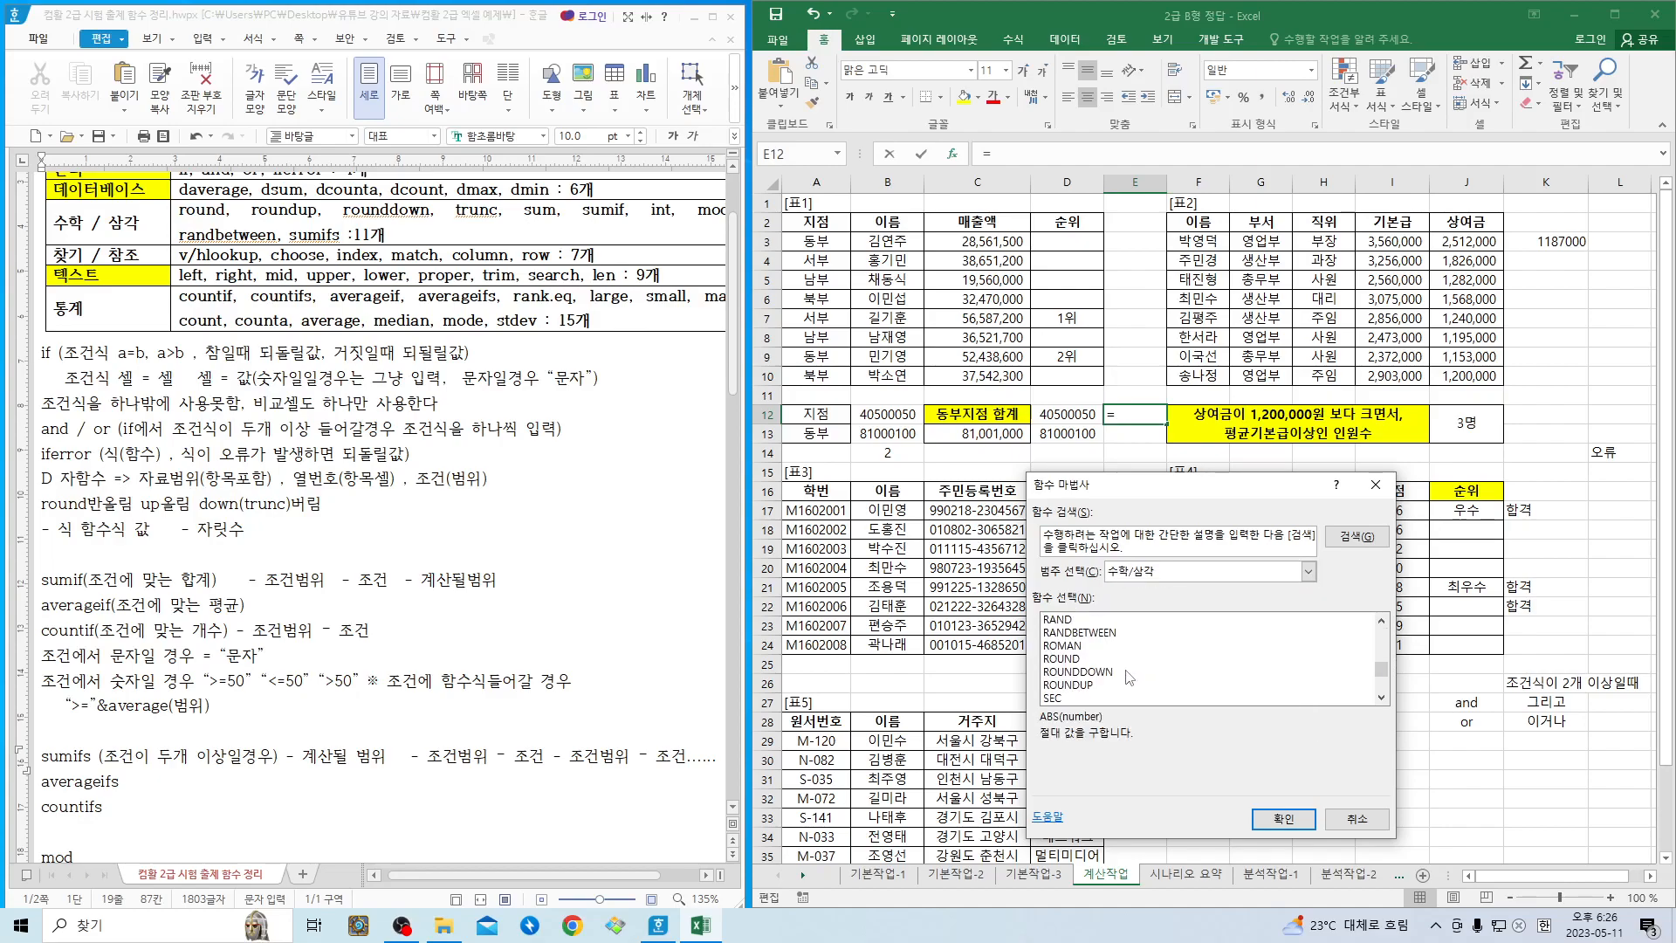
pyautogui.doubleClick(1079, 685)
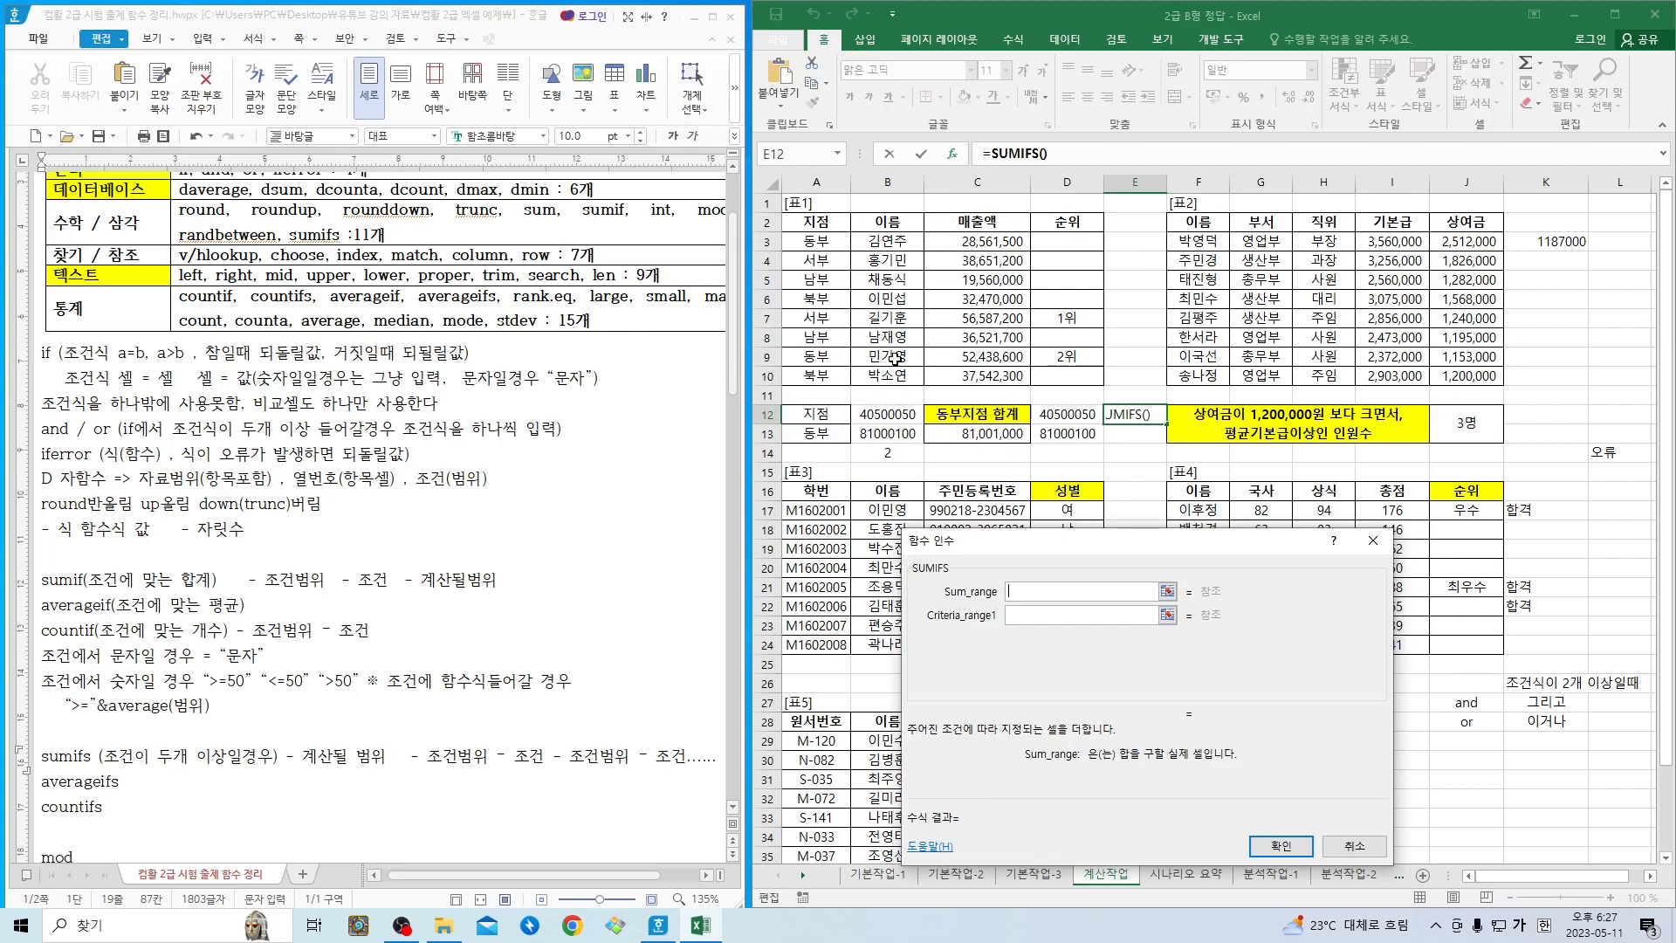
# - Set SUMIFS's Sum_range to C3:C10, Criteria_range1 to A3:A10 and Criteria1 to "동부"
pyautogui.moveTo(963, 242); pyautogui.dragTo(971, 378)
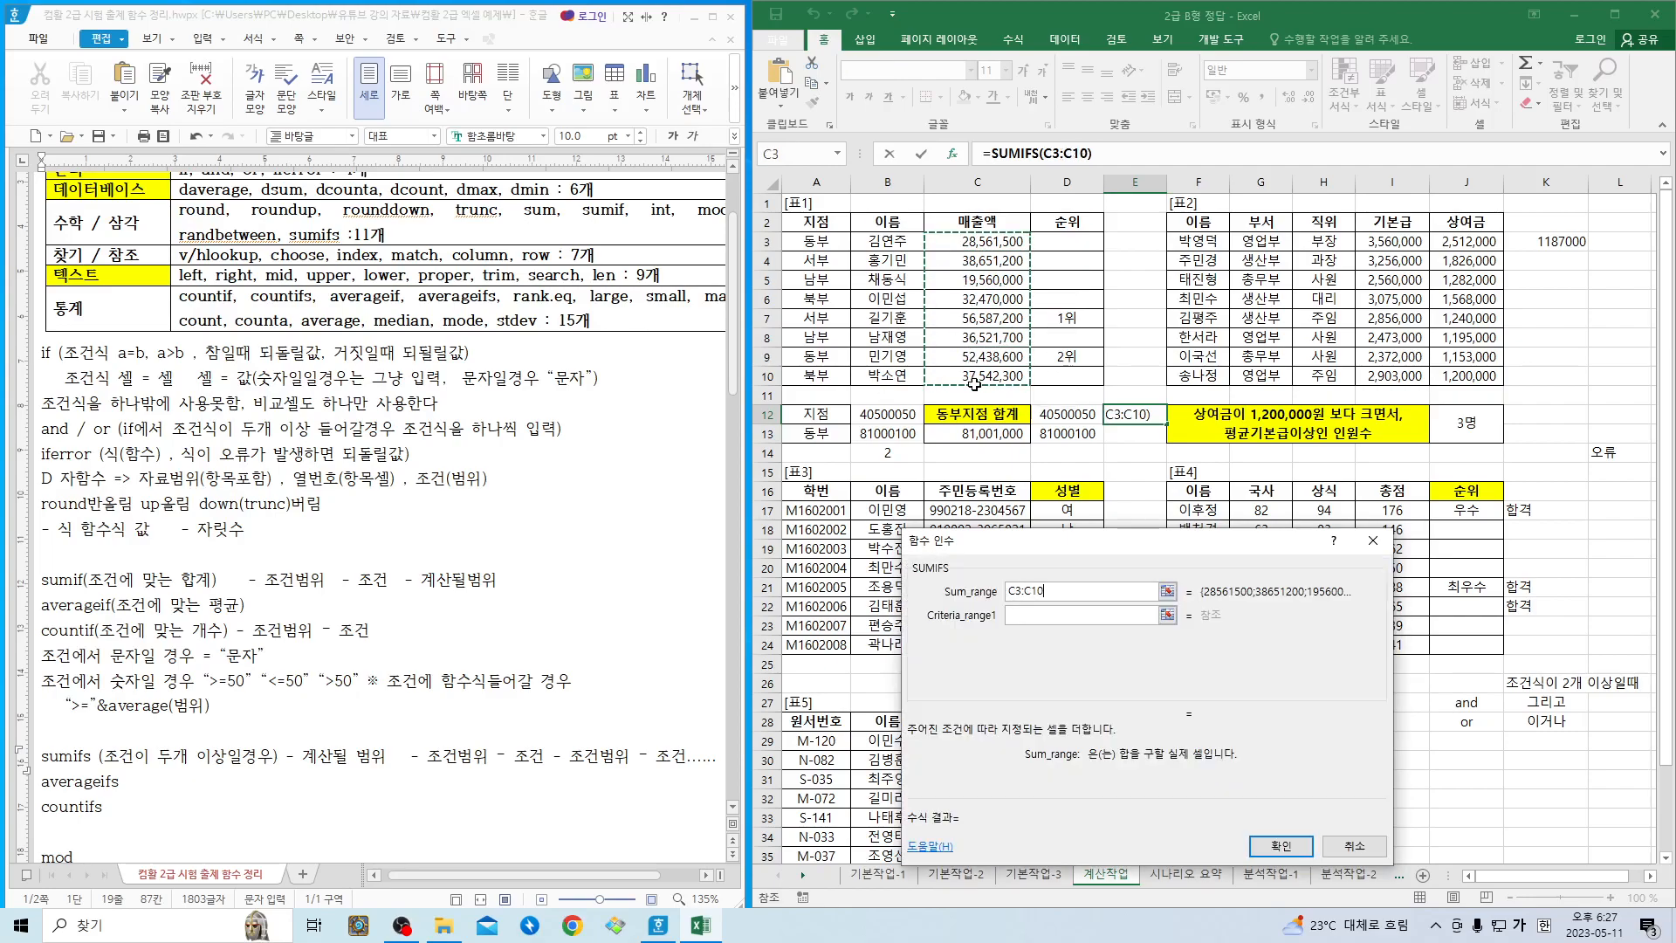
pyautogui.click(1038, 615)
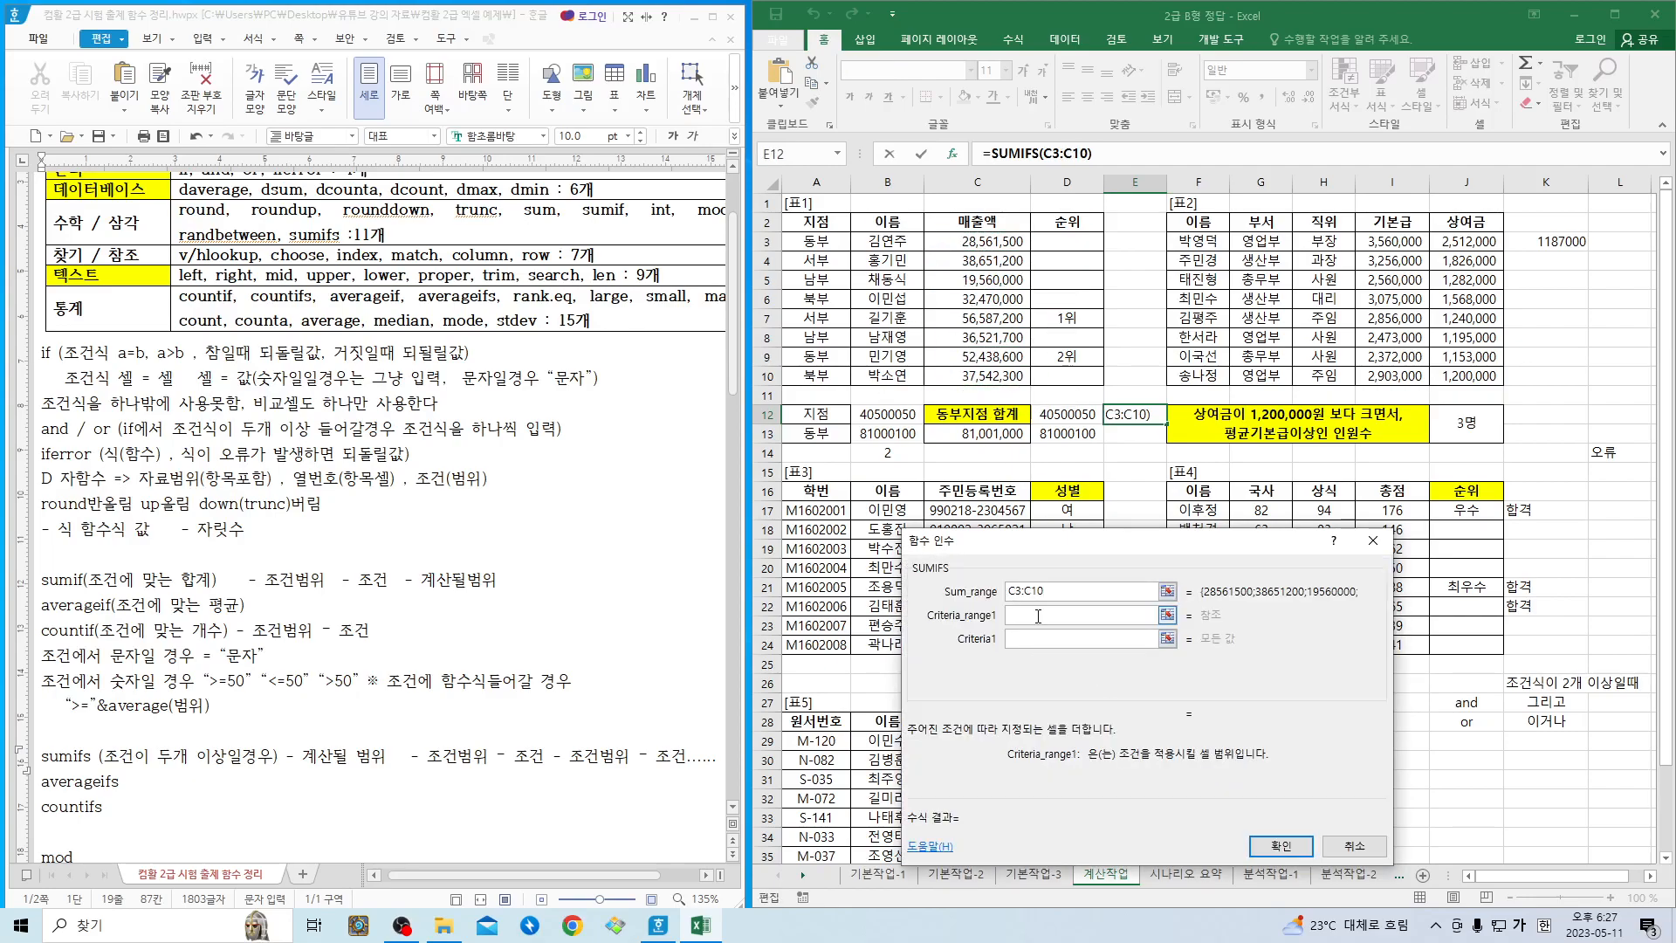
pyautogui.moveTo(817, 242); pyautogui.dragTo(819, 376)
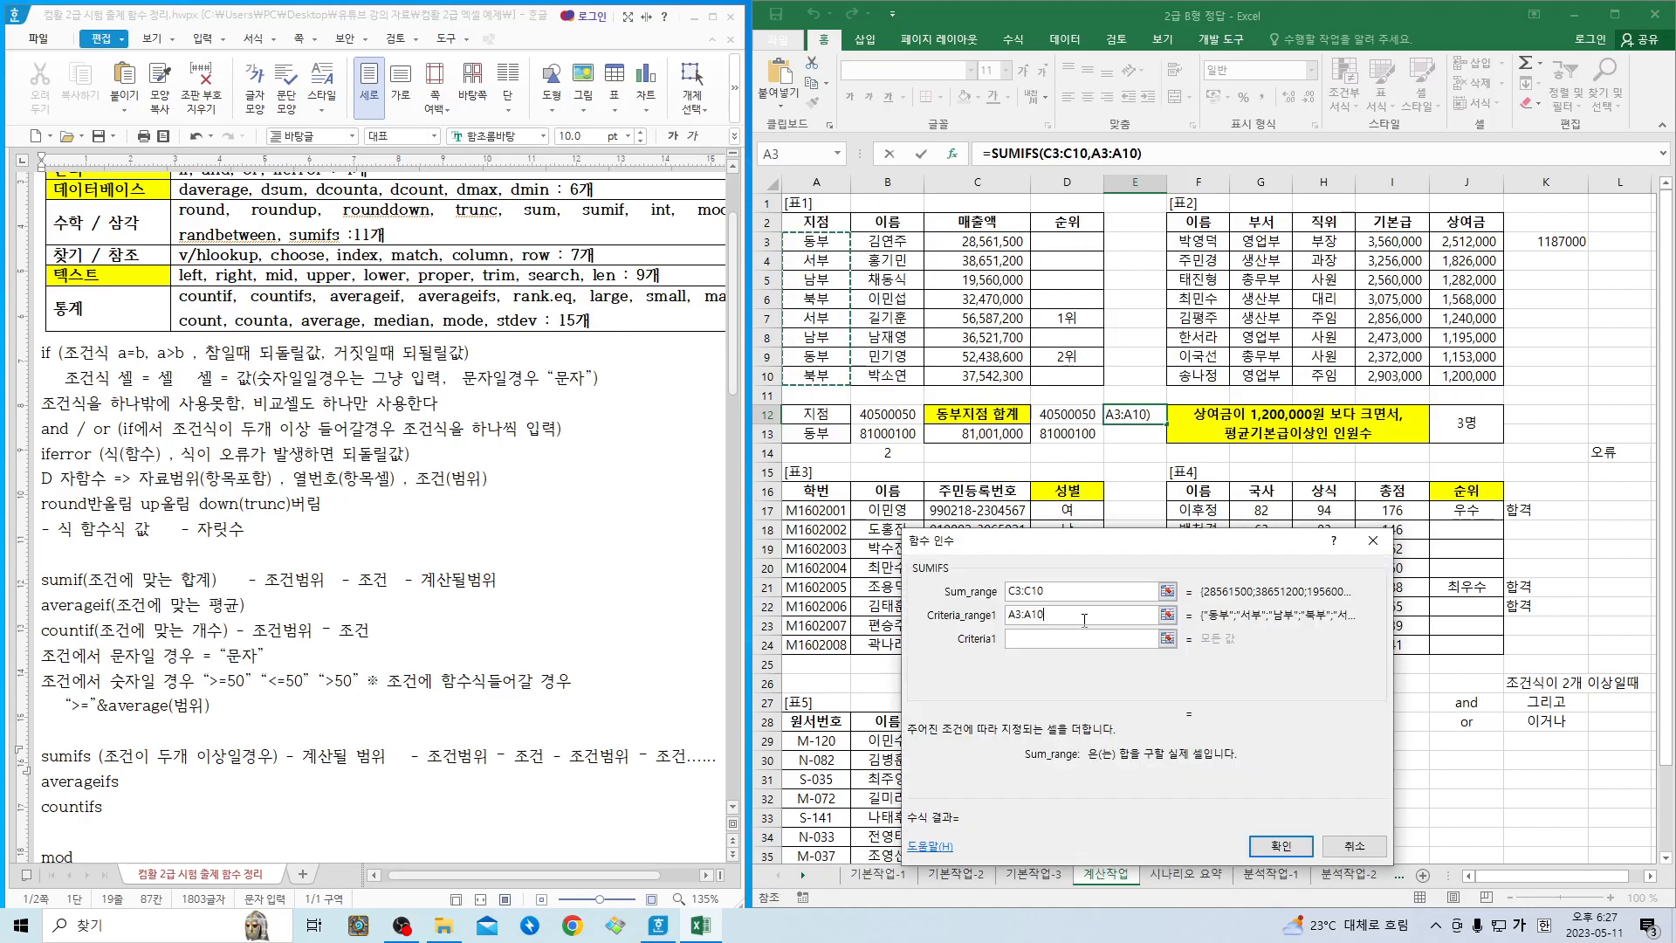
pyautogui.click(1093, 638)
pyautogui.write('"동부')
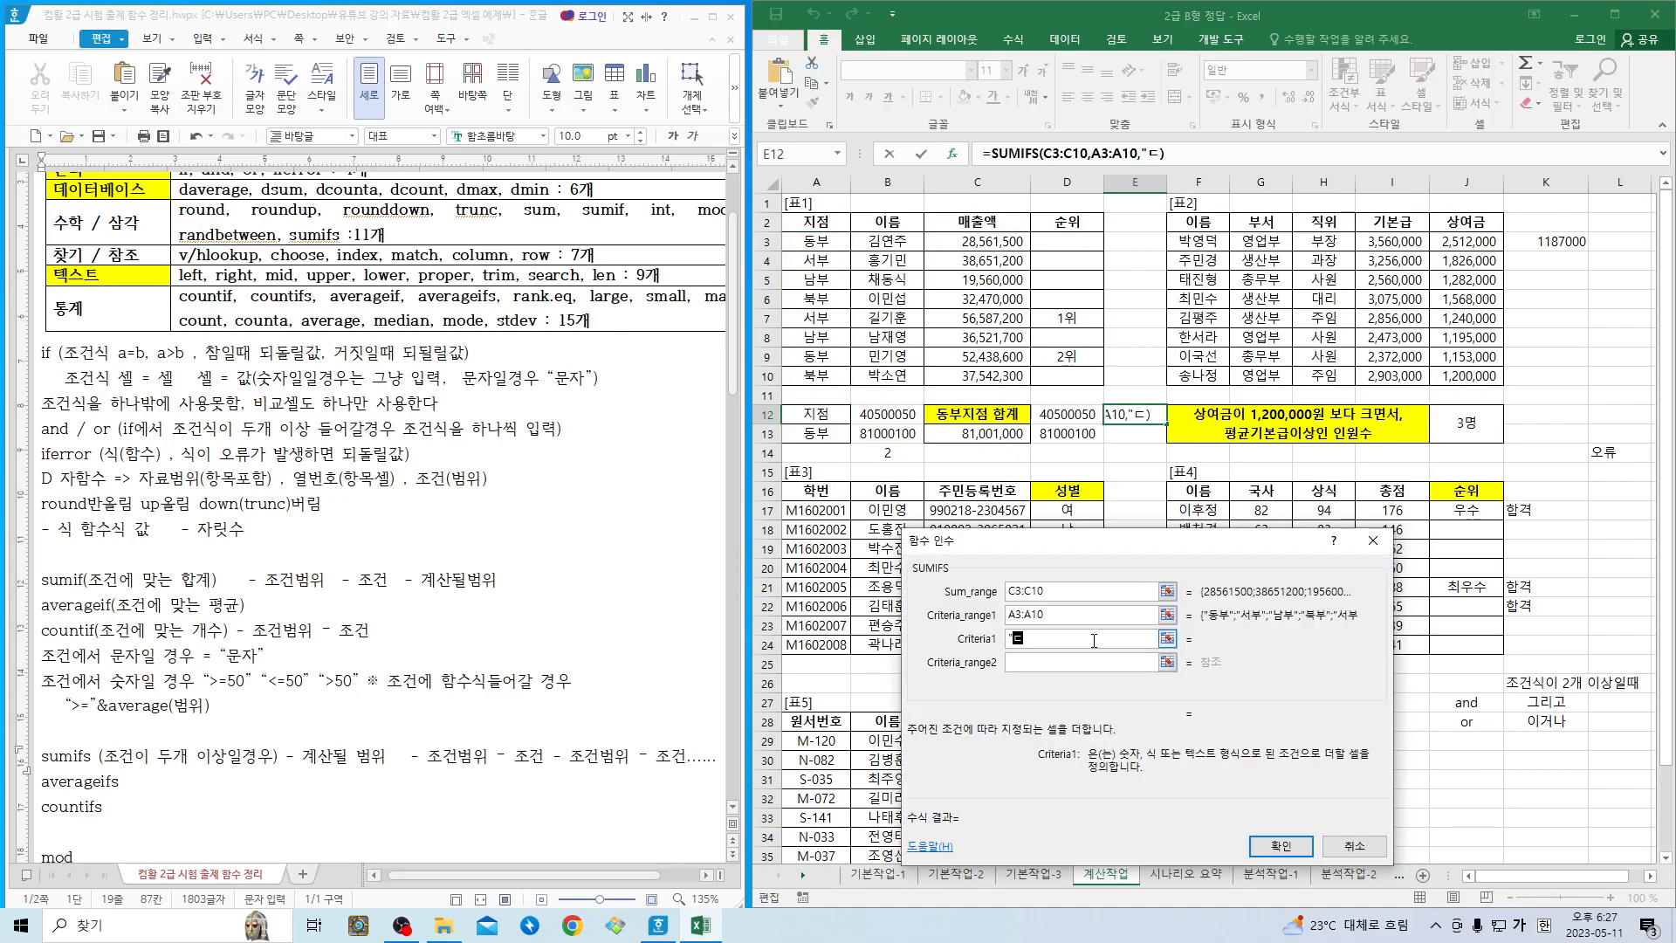
pyautogui.write('"')
# - Set the second SUMIFS condition with Criteria_range2 as A3:A10 and Criteria2 as "서부"
pyautogui.click(1087, 662)
pyautogui.moveTo(816, 243); pyautogui.dragTo(814, 375)
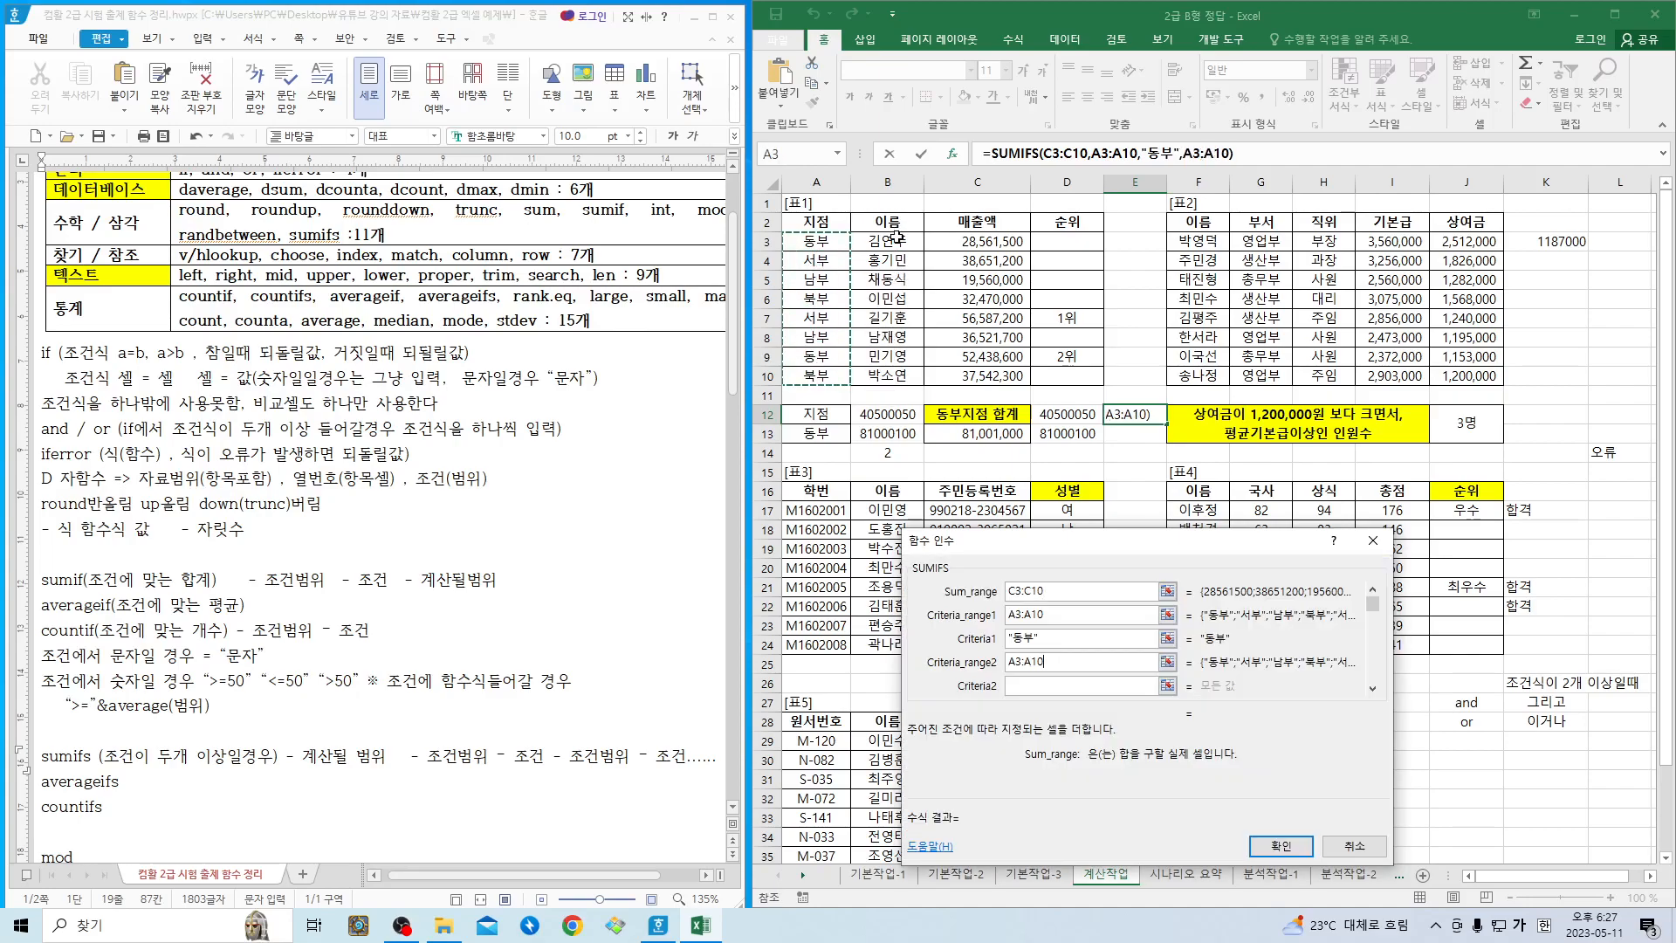
pyautogui.click(1039, 685)
pyautogui.write('"서부')
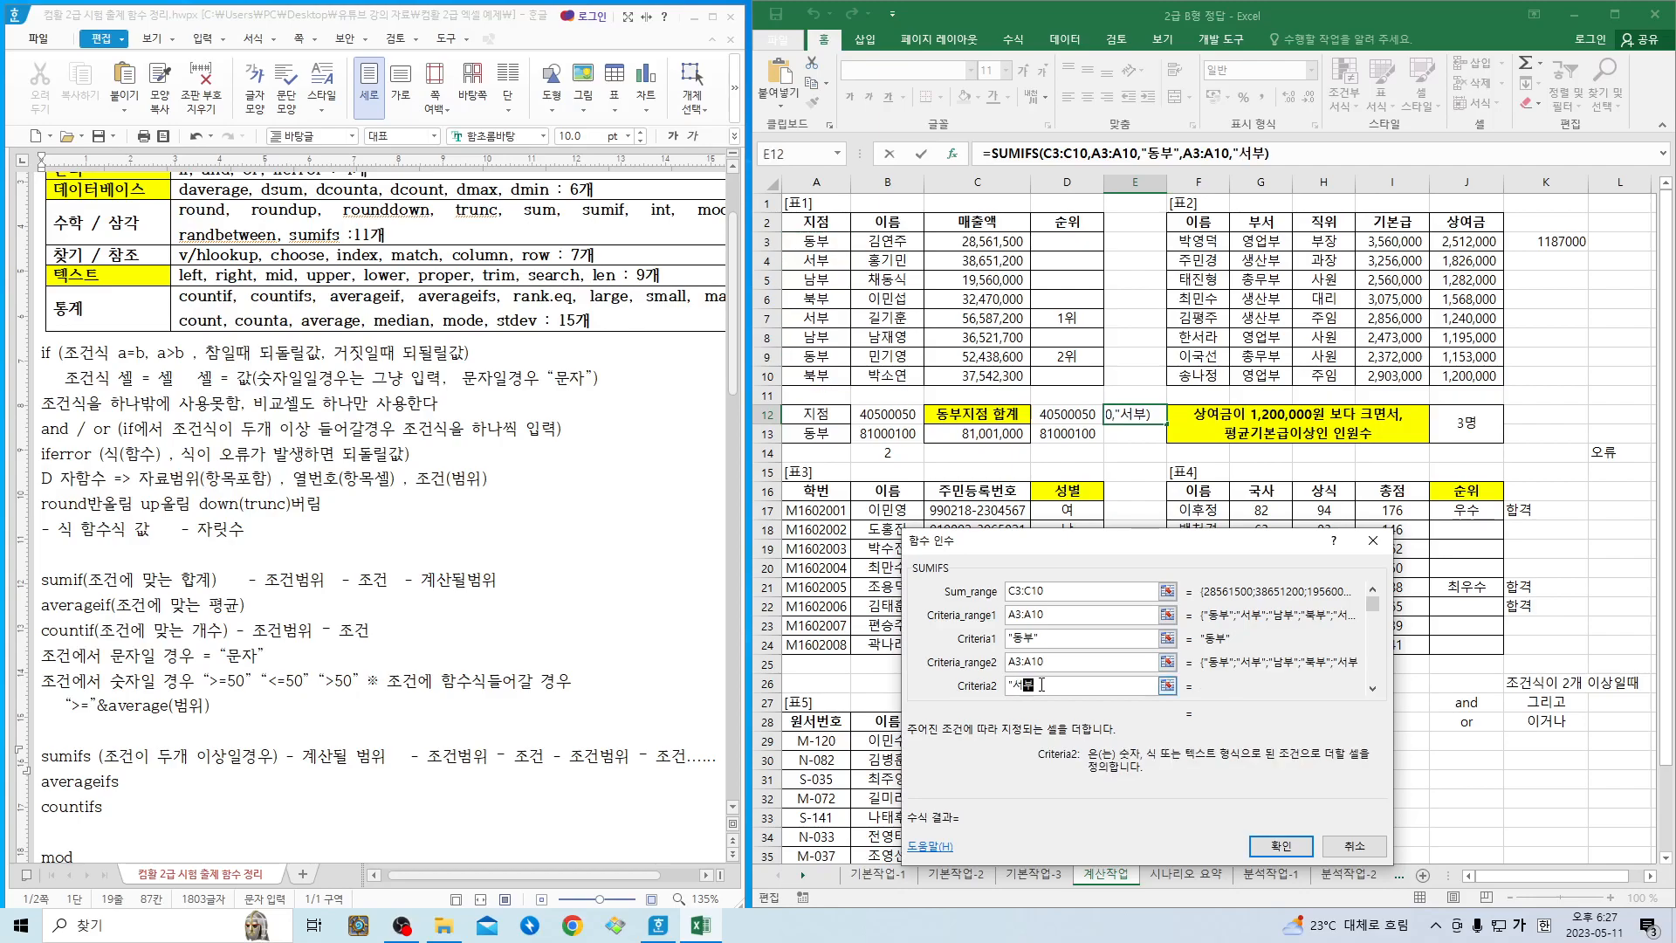
pyautogui.write('"')
# - Examine the additional criteria range and criteria fields that follow Criteria2 in the SUMIFS arguments
pyautogui.click(1373, 689)
pyautogui.click(1372, 689)
pyautogui.click(1373, 688)
pyautogui.click(1372, 689)
pyautogui.moveTo(1372, 690); pyautogui.dragTo(1372, 601)
pyautogui.click(1059, 685)
pyautogui.press('Tab')
pyautogui.press('Tab')
pyautogui.click(1040, 668)
pyautogui.click(1027, 663)
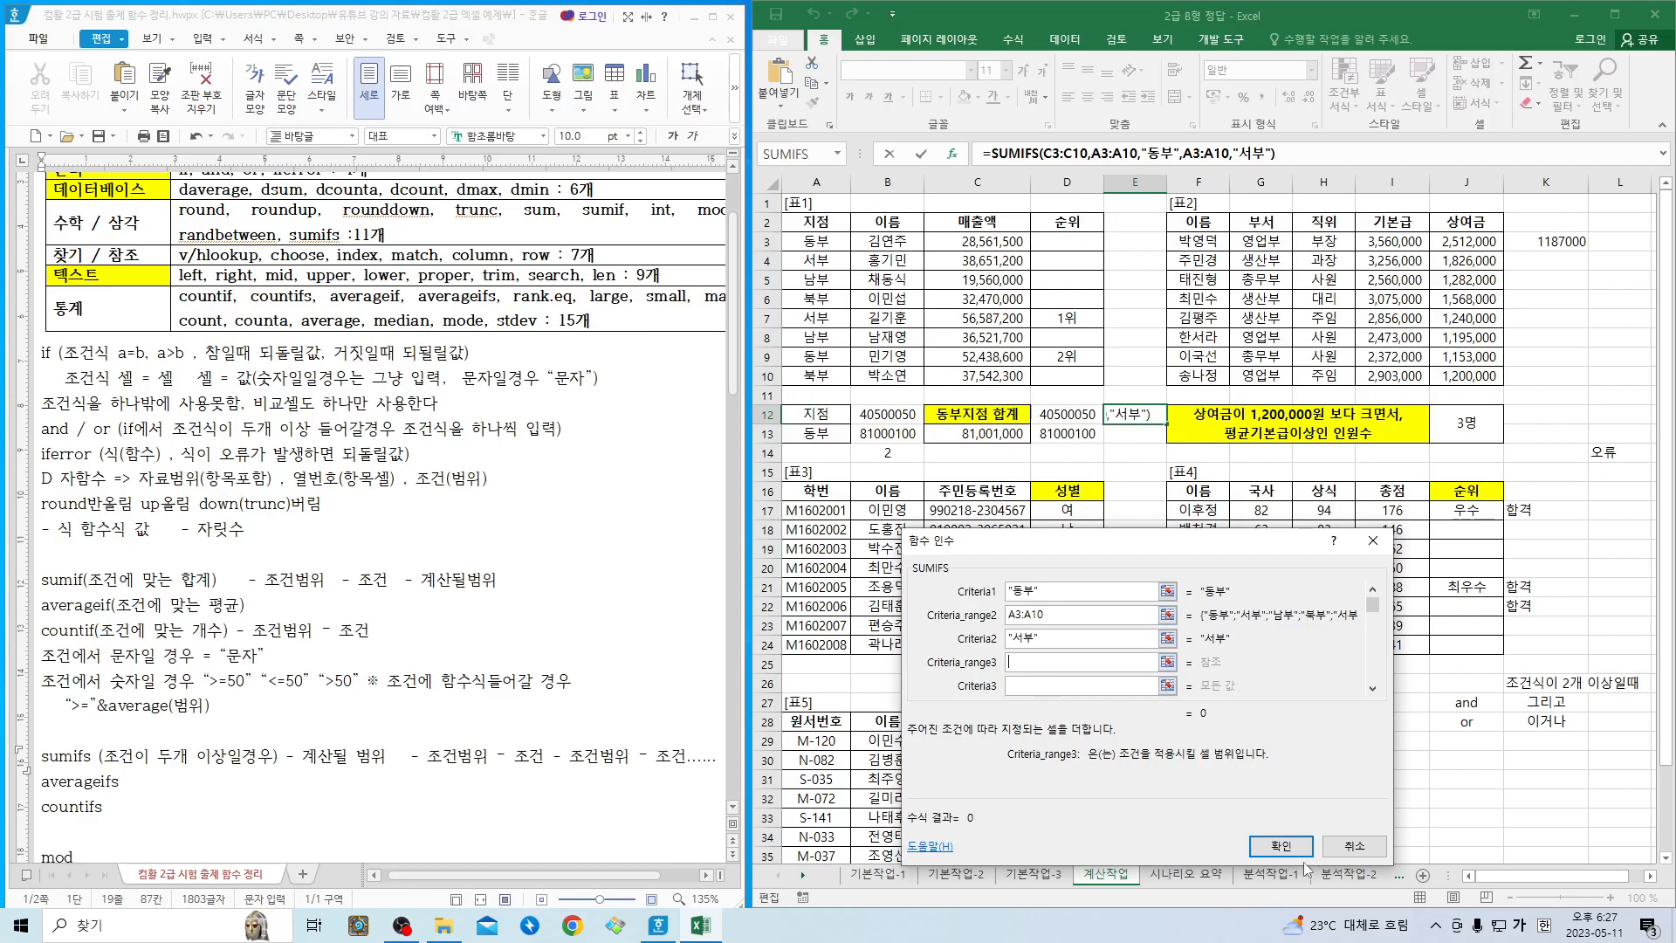
# - Clear the completed formula from cell E12 and insert a new SUMIFS function there from the recently used functions
pyautogui.click(1281, 843)
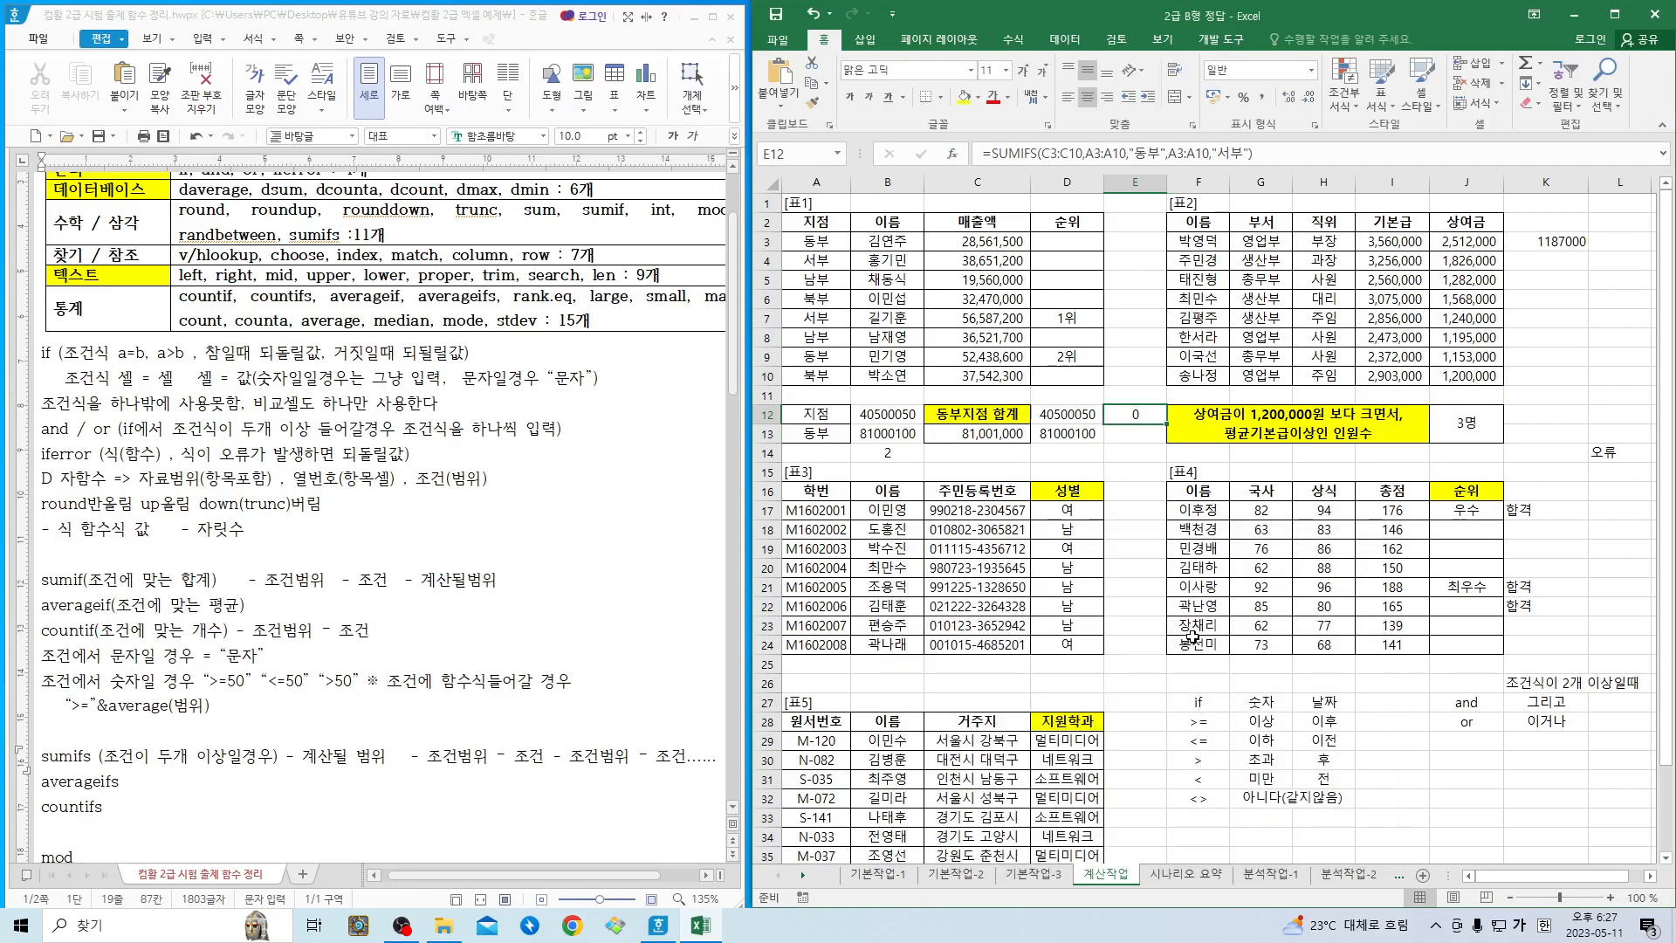
pyautogui.press('Delete')
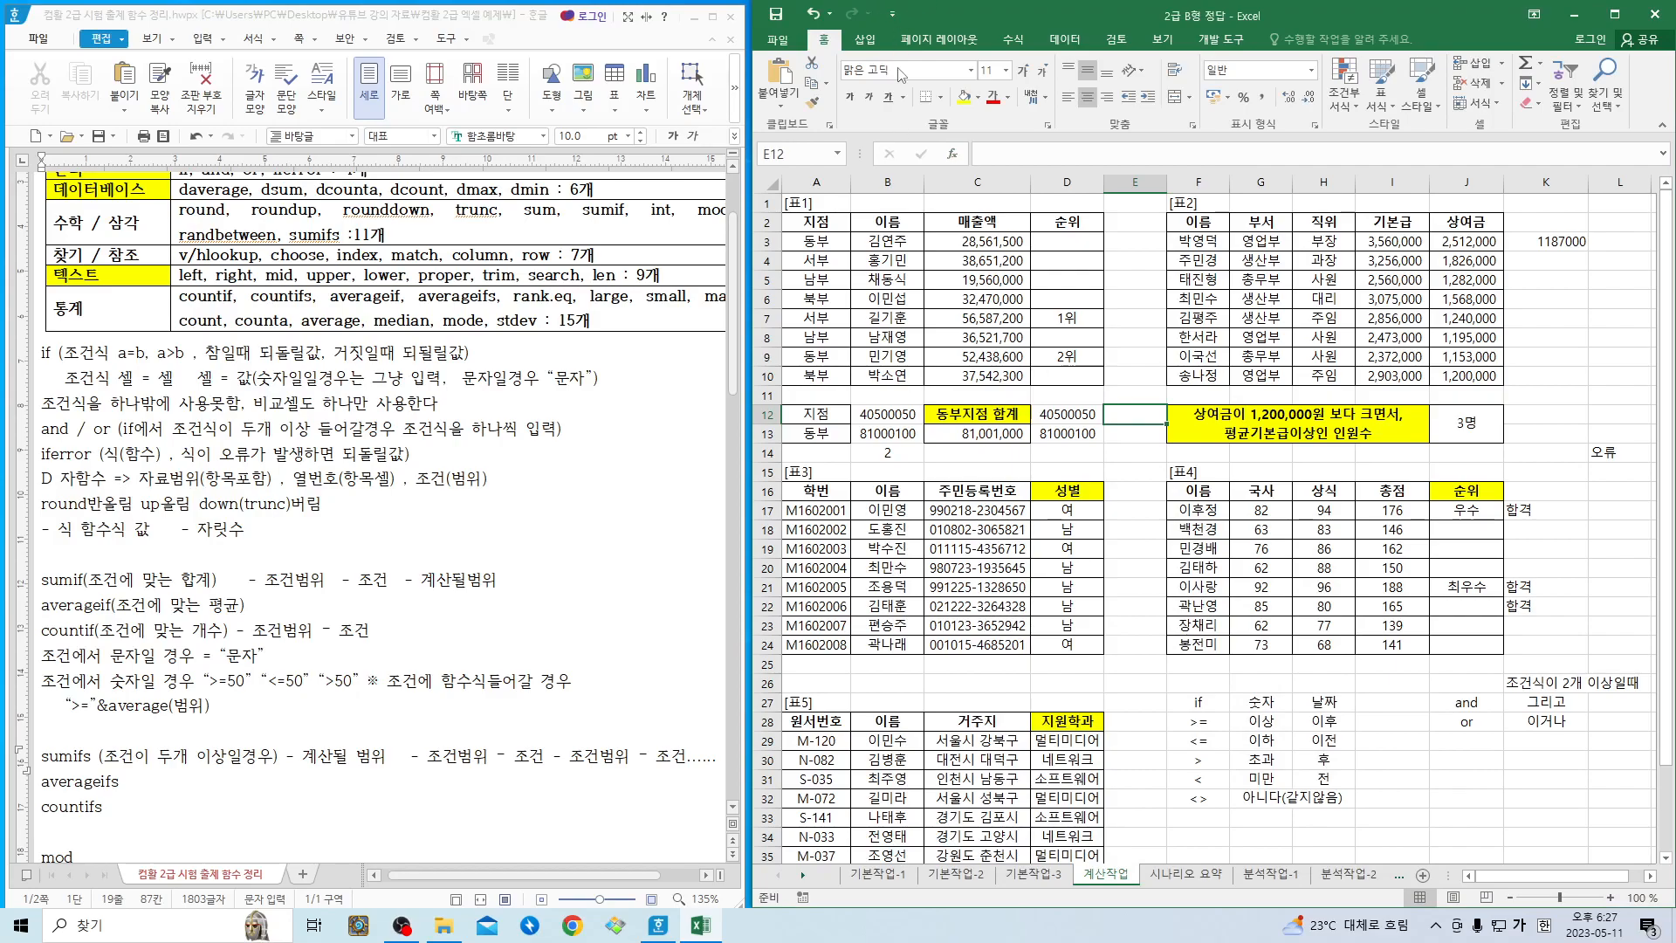
pyautogui.click(952, 154)
pyautogui.click(1245, 612)
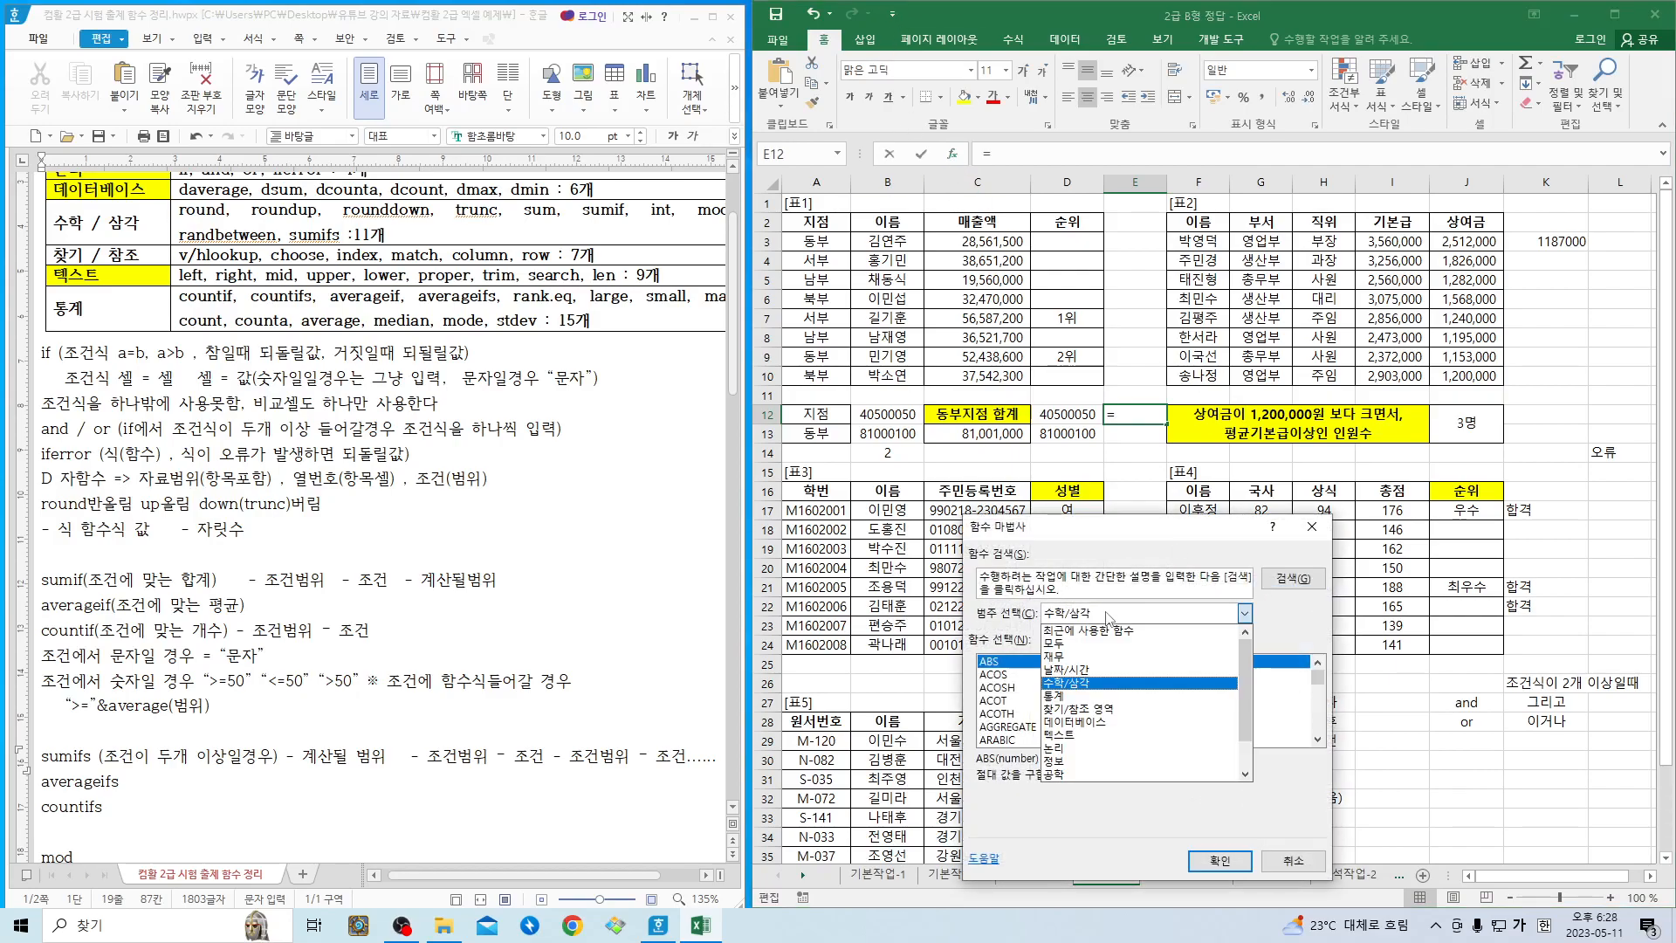
pyautogui.click(1111, 635)
pyautogui.doubleClick(1016, 663)
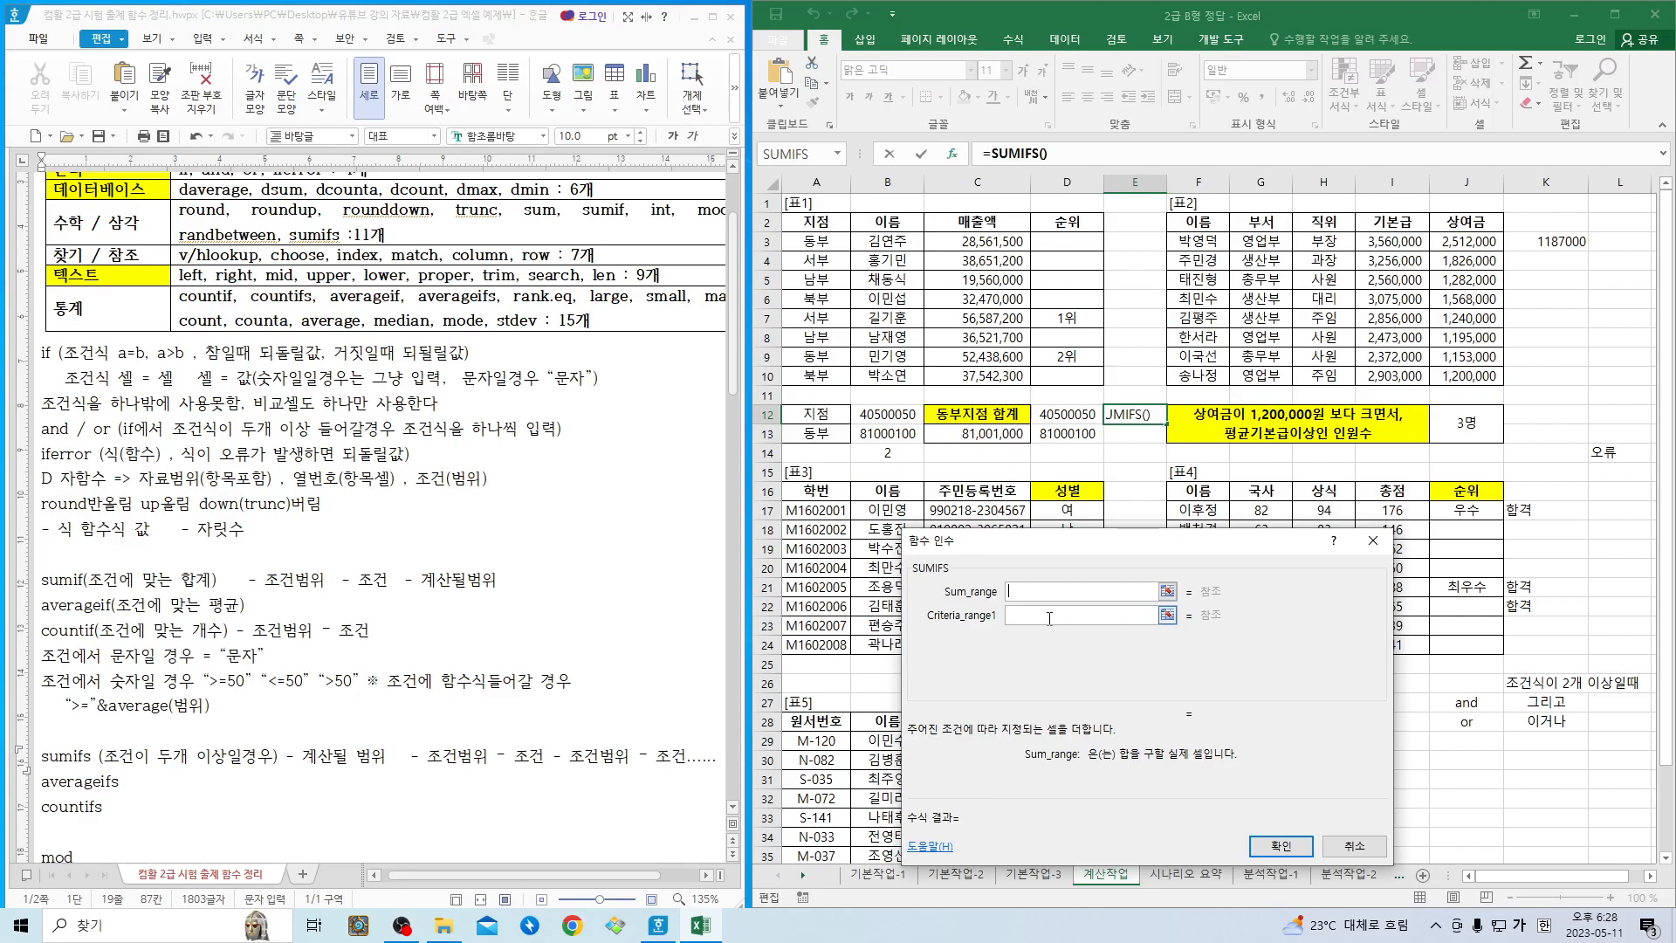
# - Set SUMIFS's Sum_range to I3:I10, Criteria_range1 to G3:G10 and Criteria1 to "영업부"
pyautogui.moveTo(1394, 243); pyautogui.dragTo(1395, 375)
pyautogui.press('Tab')
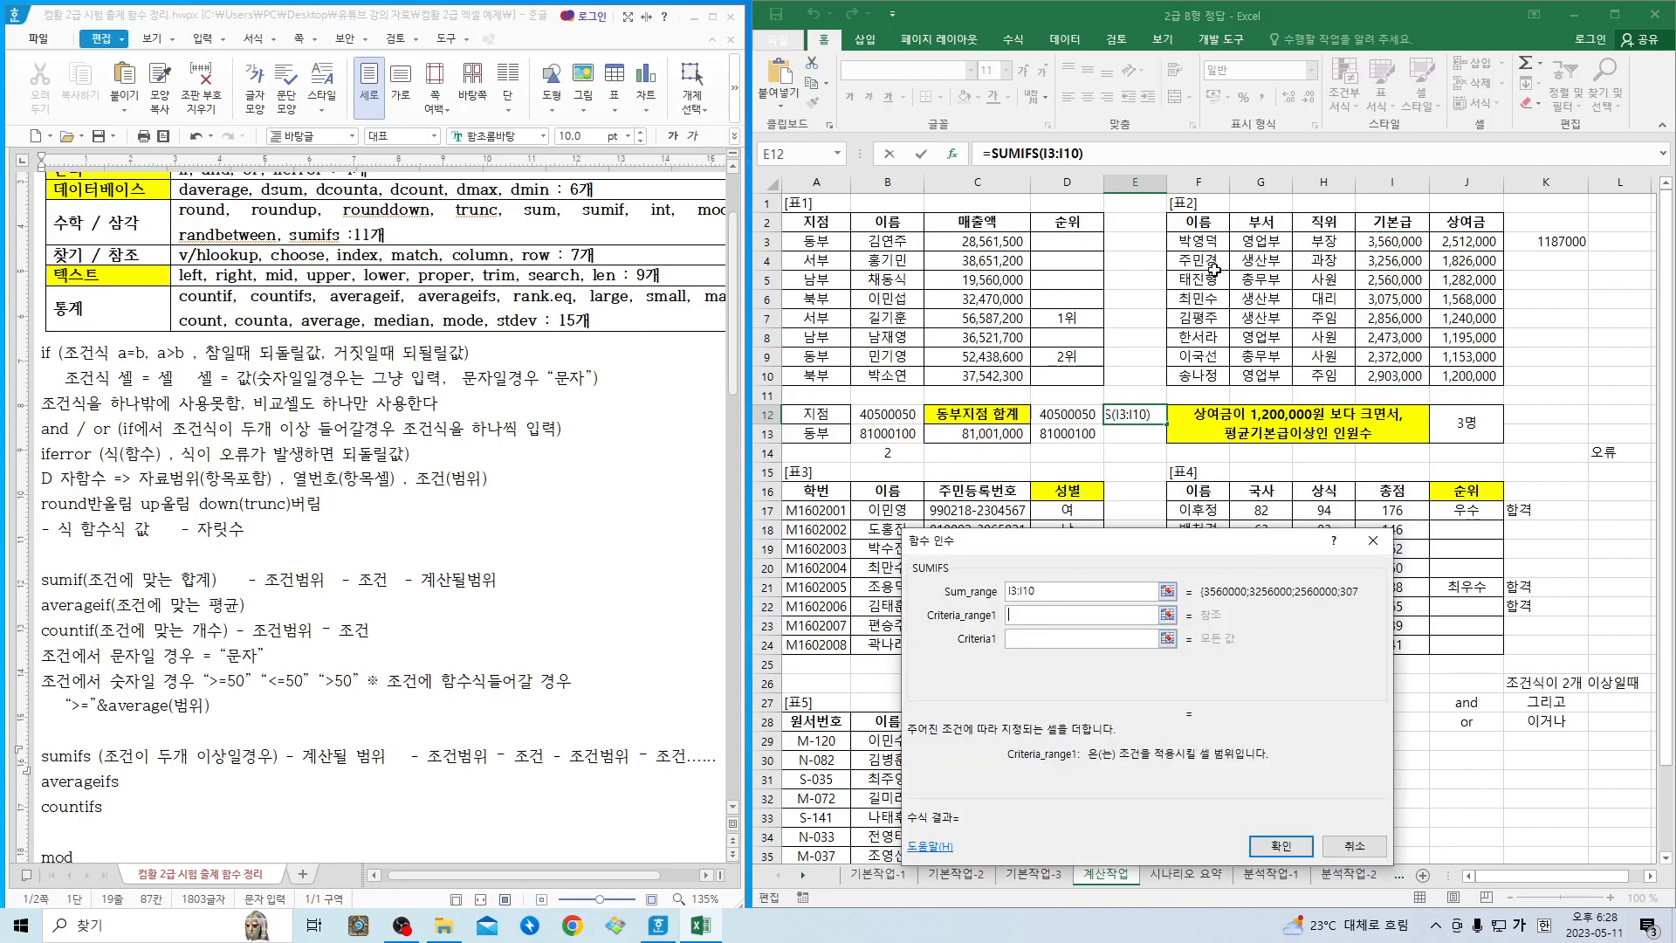
pyautogui.moveTo(1259, 240); pyautogui.dragTo(1260, 376)
pyautogui.click(1063, 636)
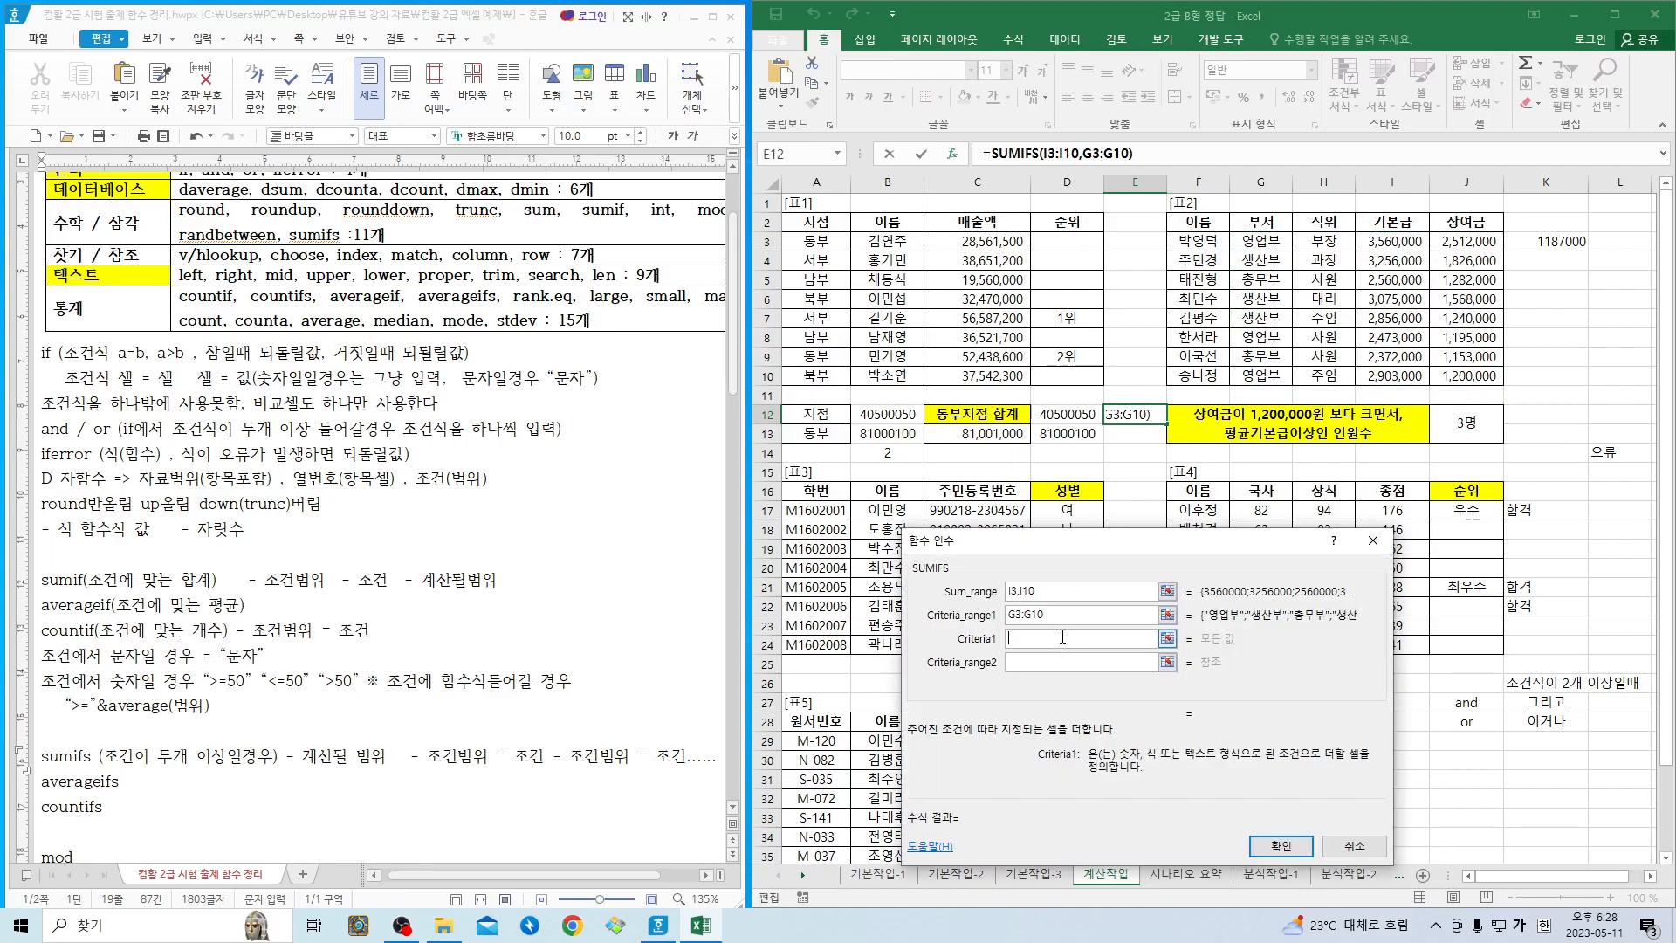
pyautogui.write('"영업부')
pyautogui.press('Tab')
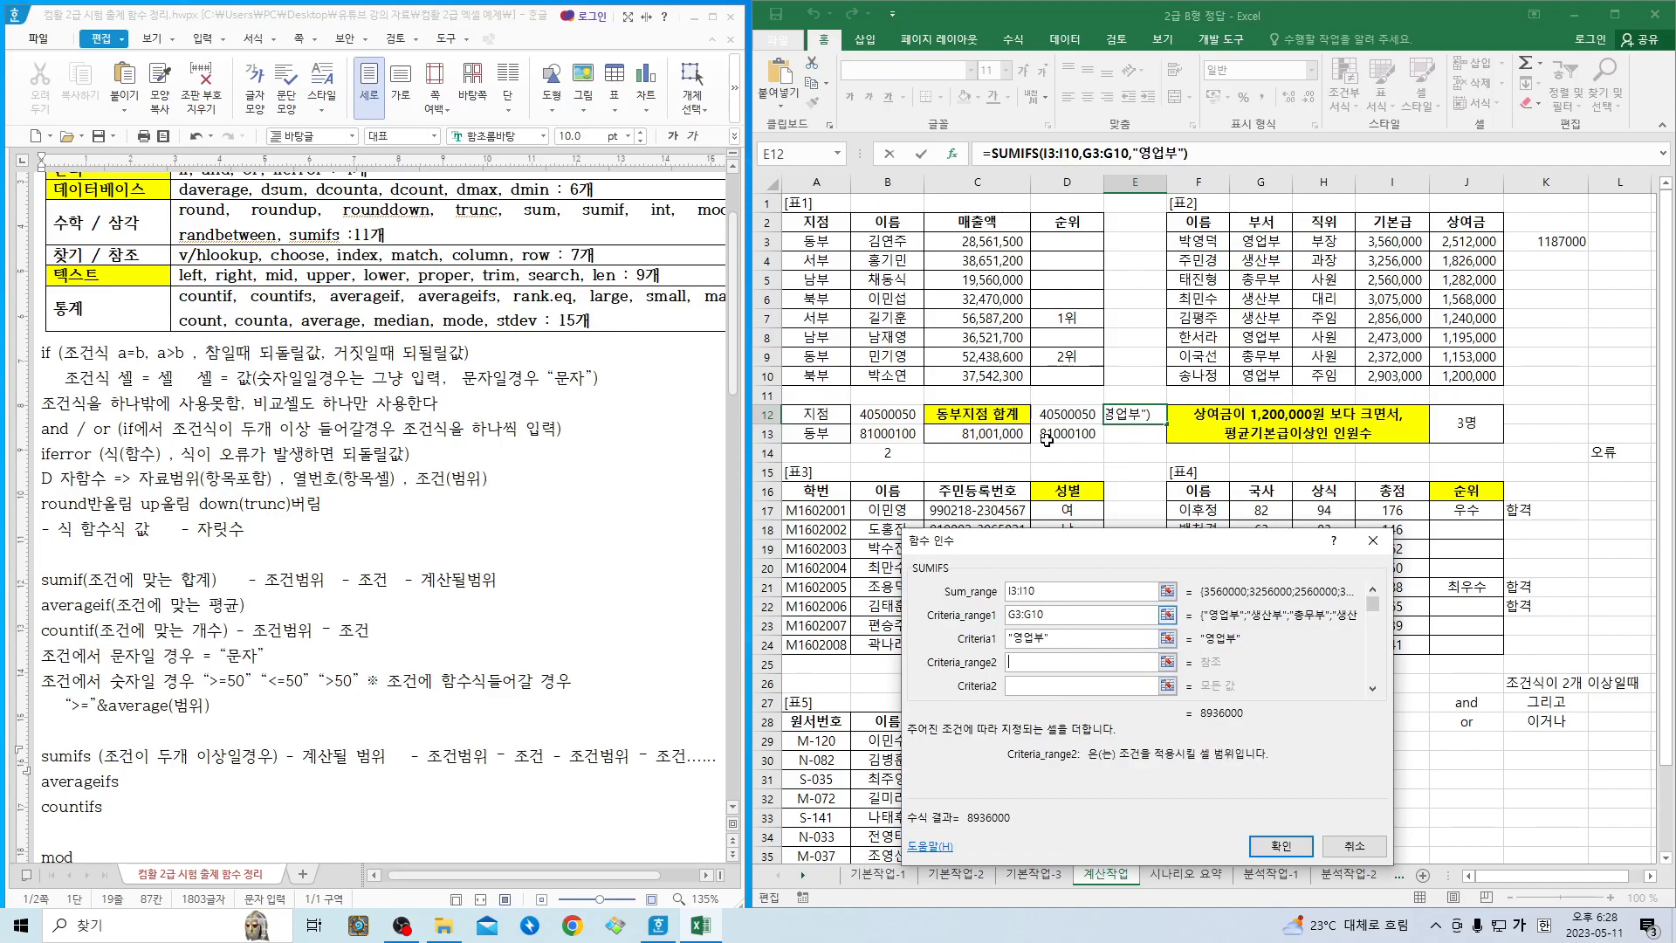
# - Complete SUMIFS with Criteria_range2 as H3:H10 and Criteria2 as "부장", and check the result against the first employee row of 표2
pyautogui.moveTo(1323, 241); pyautogui.dragTo(1323, 375)
pyautogui.press('Tab')
pyautogui.write('"부장')
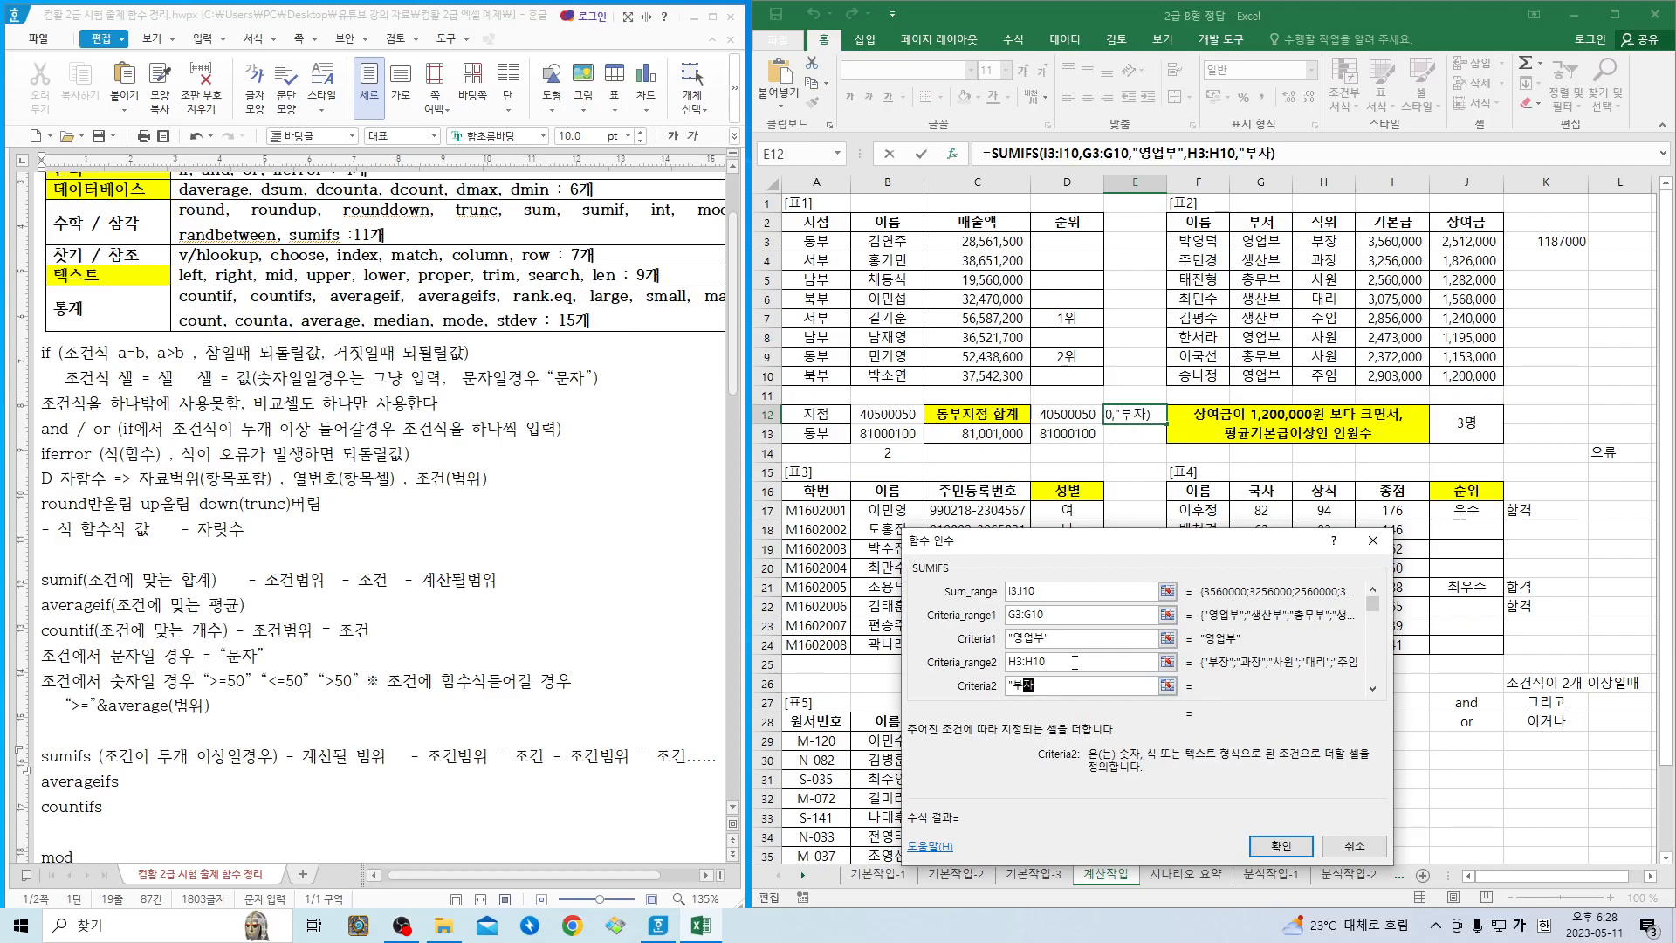
pyautogui.press('Return')
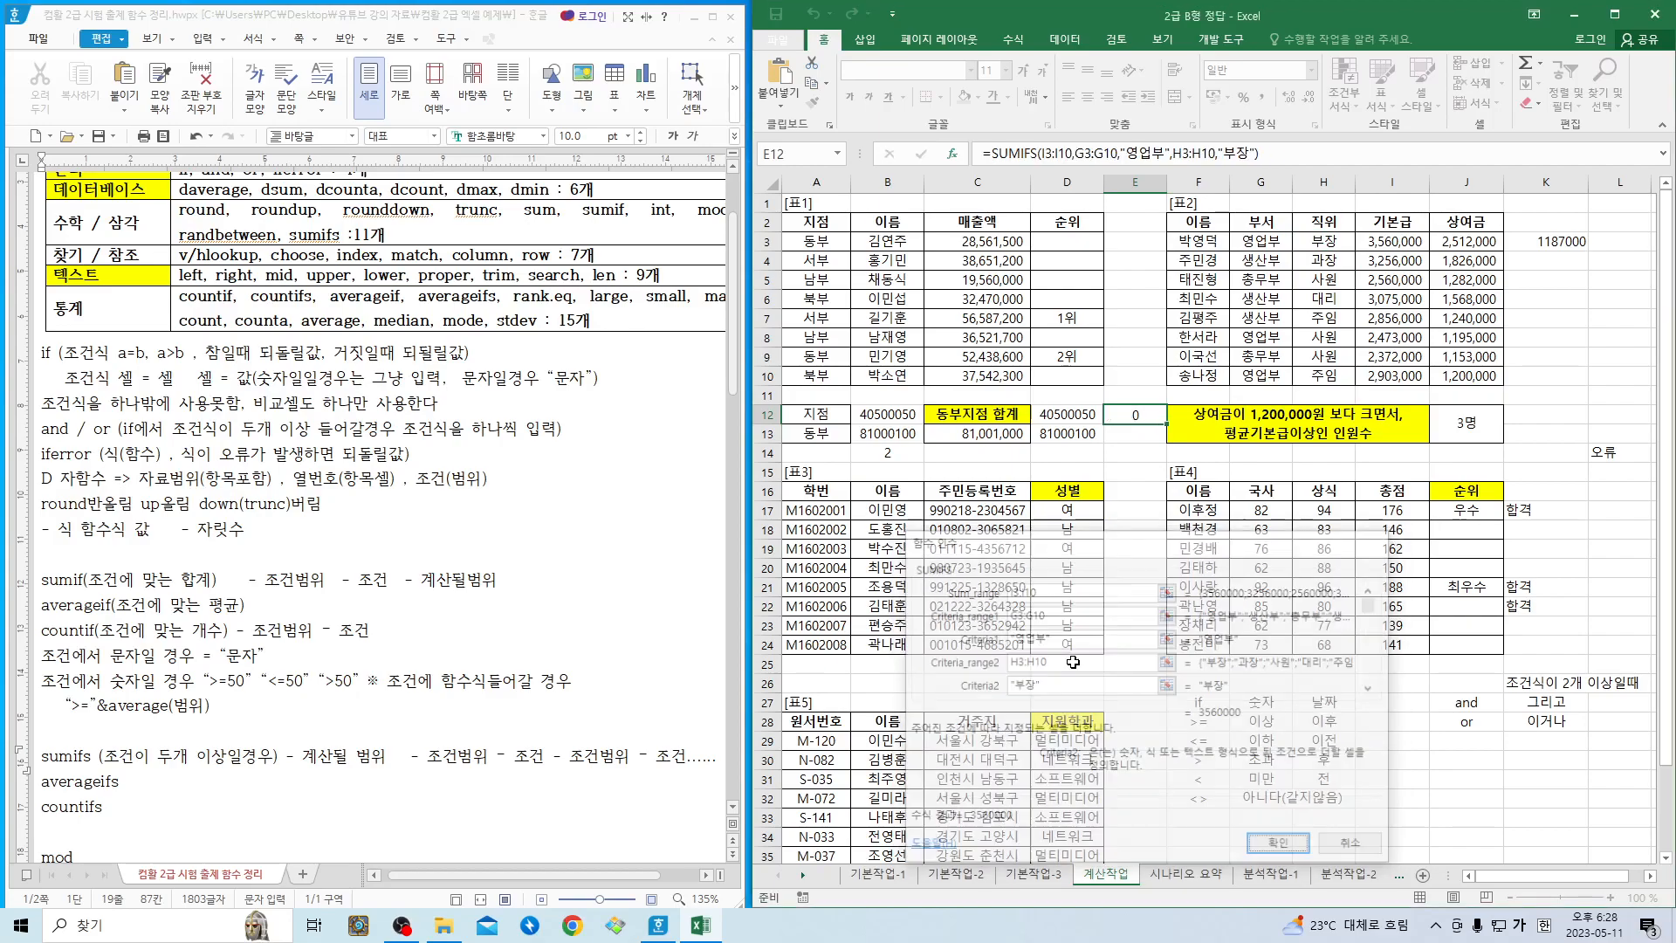
pyautogui.click(1409, 247)
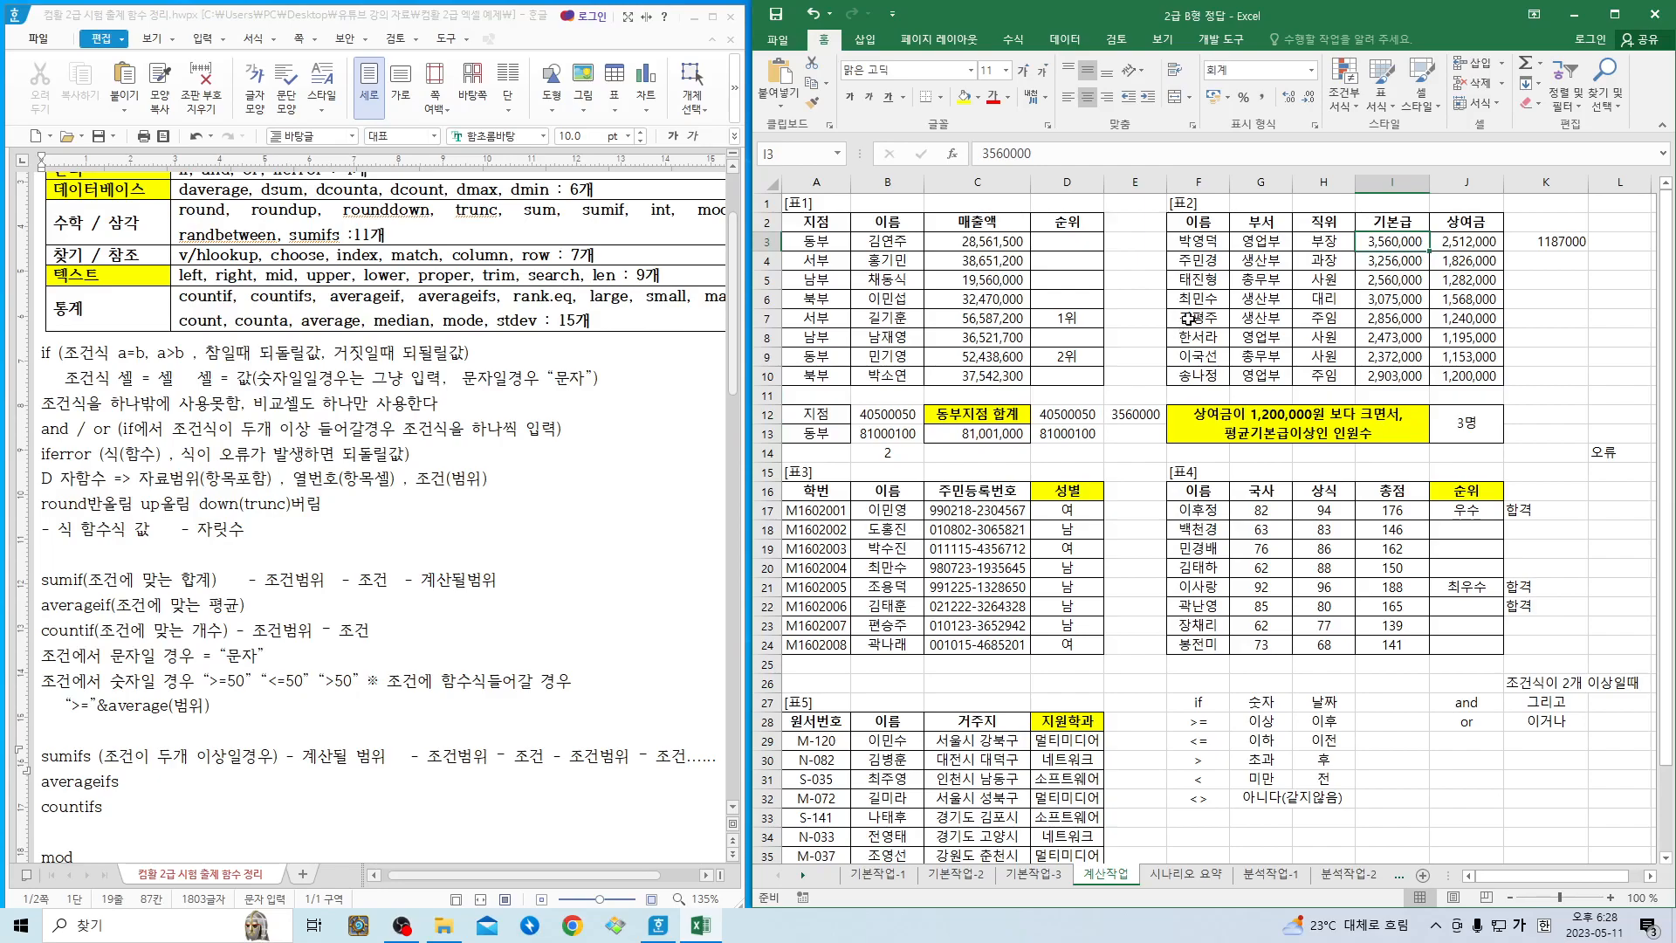
pyautogui.click(1260, 244)
pyautogui.moveTo(1196, 241); pyautogui.dragTo(1309, 240)
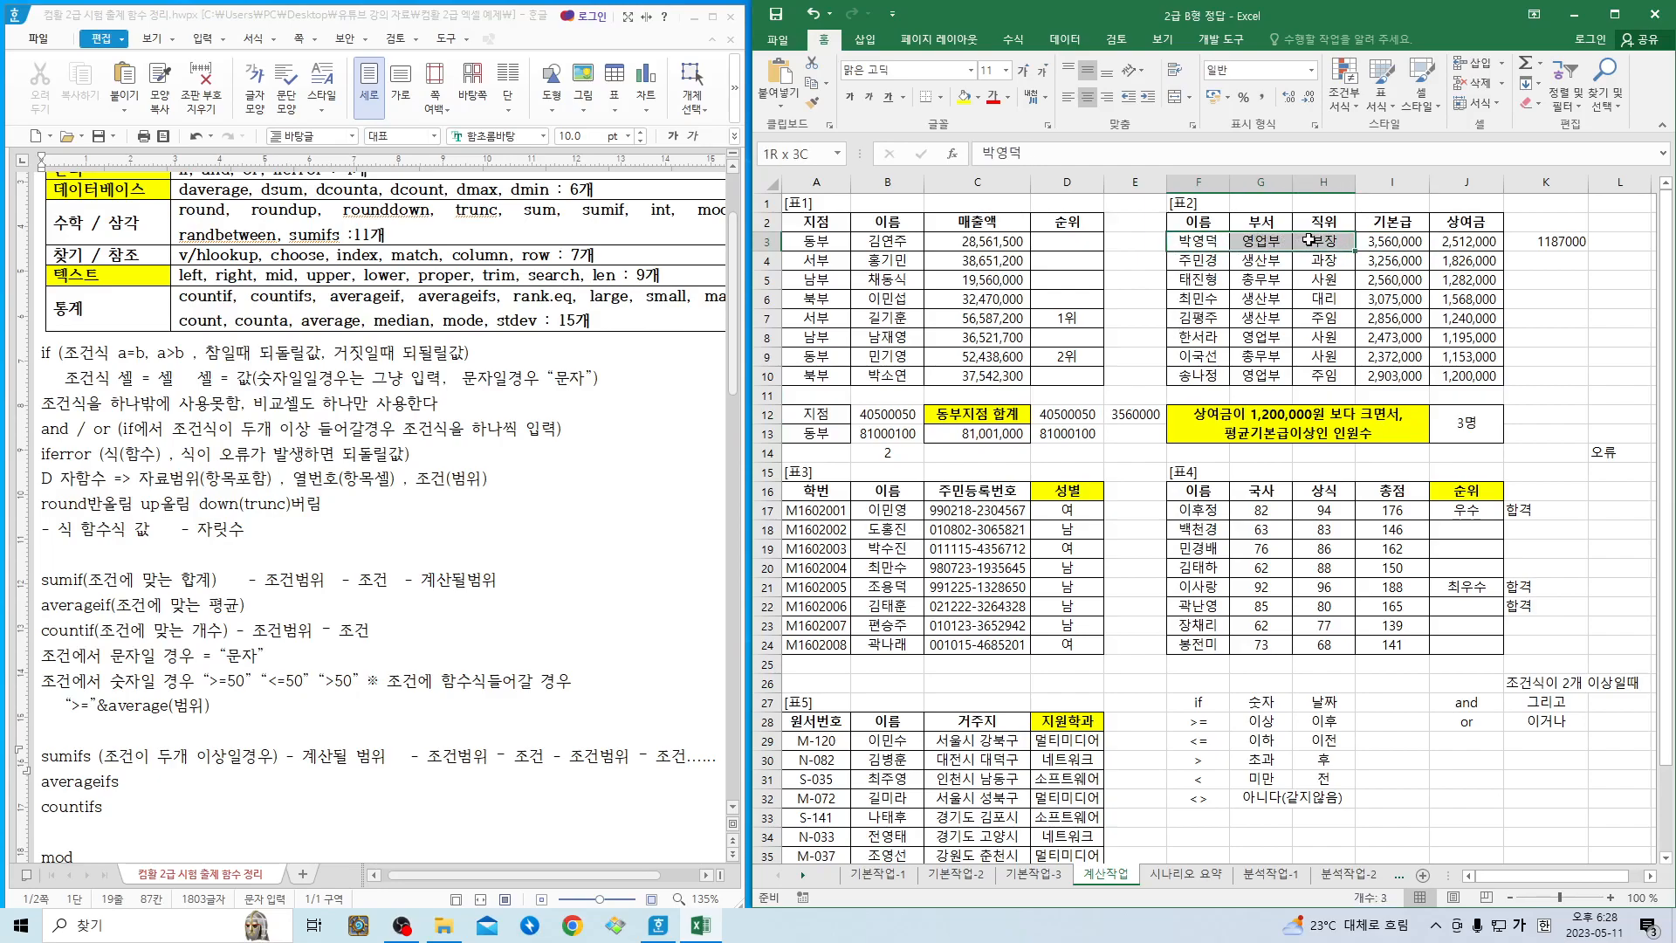
pyautogui.click(1135, 416)
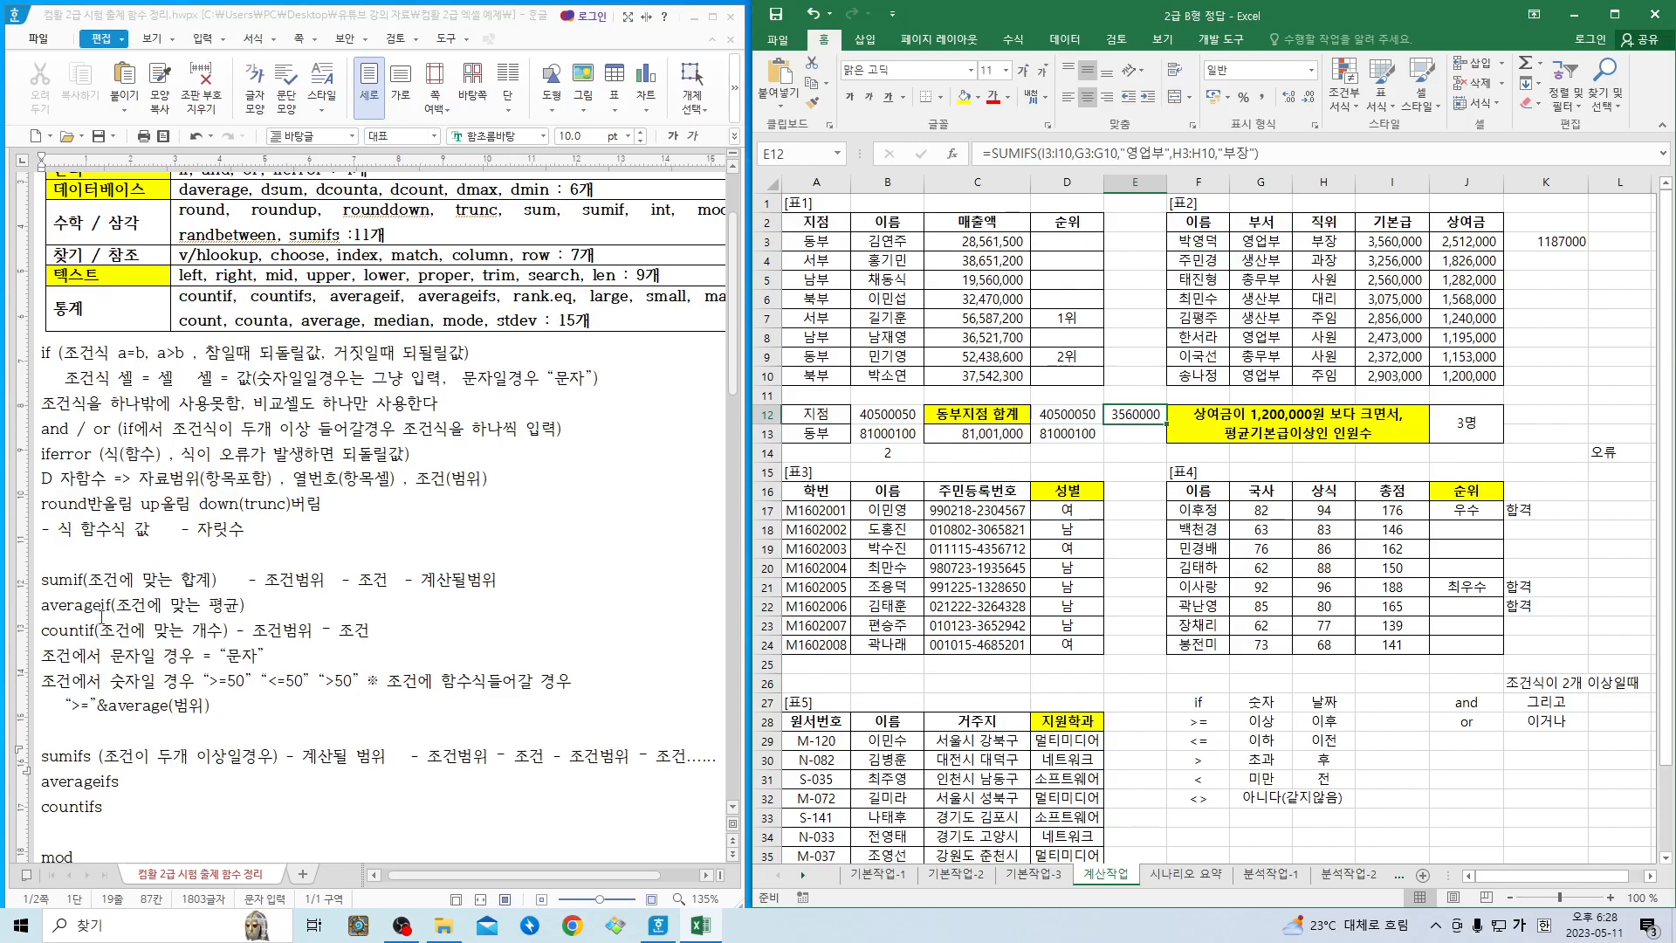
# - Switch to the Hangul notes and paste the argument pattern "- 조건범위 - 조건" repeatedly after countifs, giving three range-and-criterion pairs
pyautogui.click(142, 783)
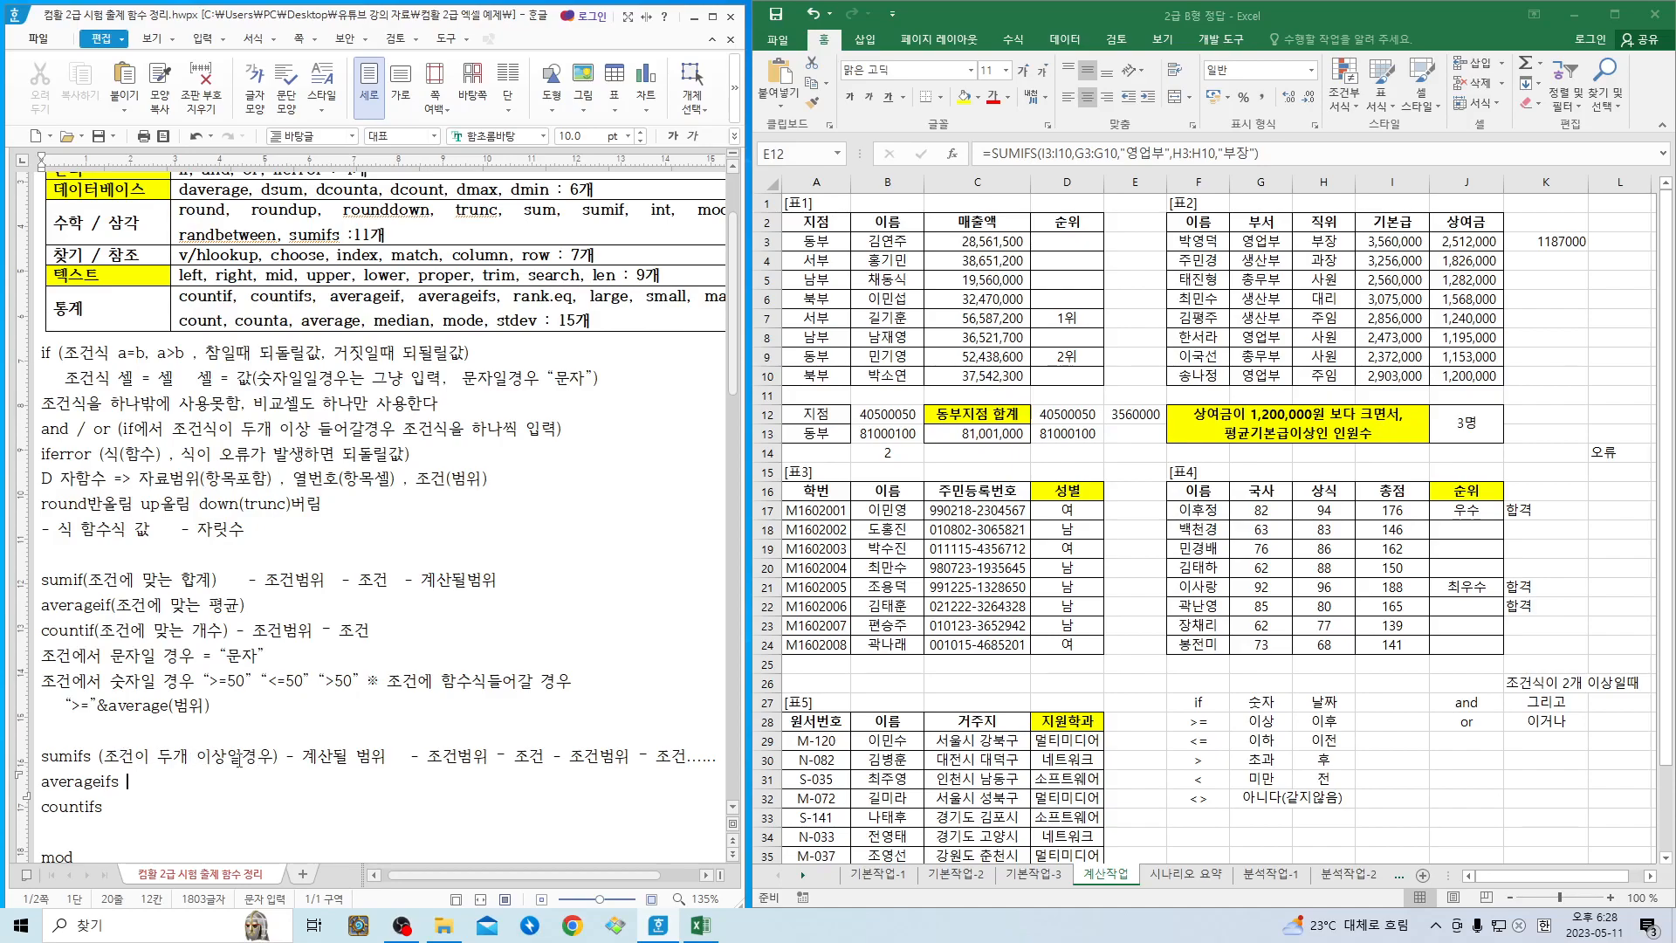
pyautogui.click(147, 791)
pyautogui.click(114, 813)
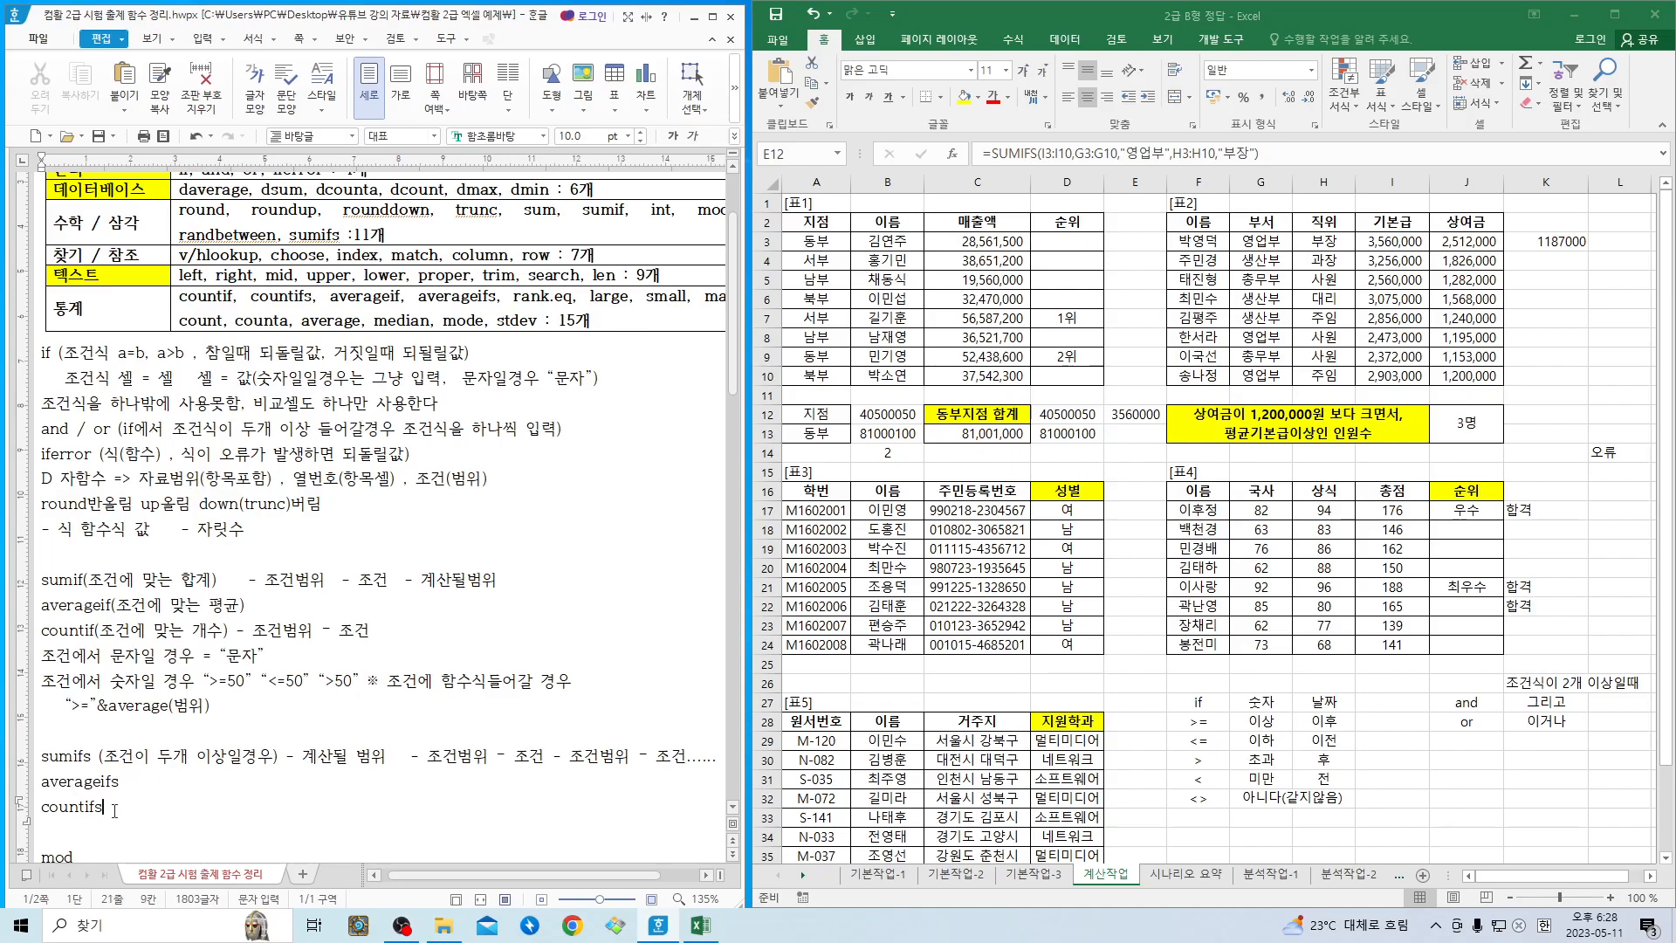
pyautogui.write('- 조건범위 - 조건- 조건범위 - 조건')
pyautogui.write('- 조건범위 - 조건')
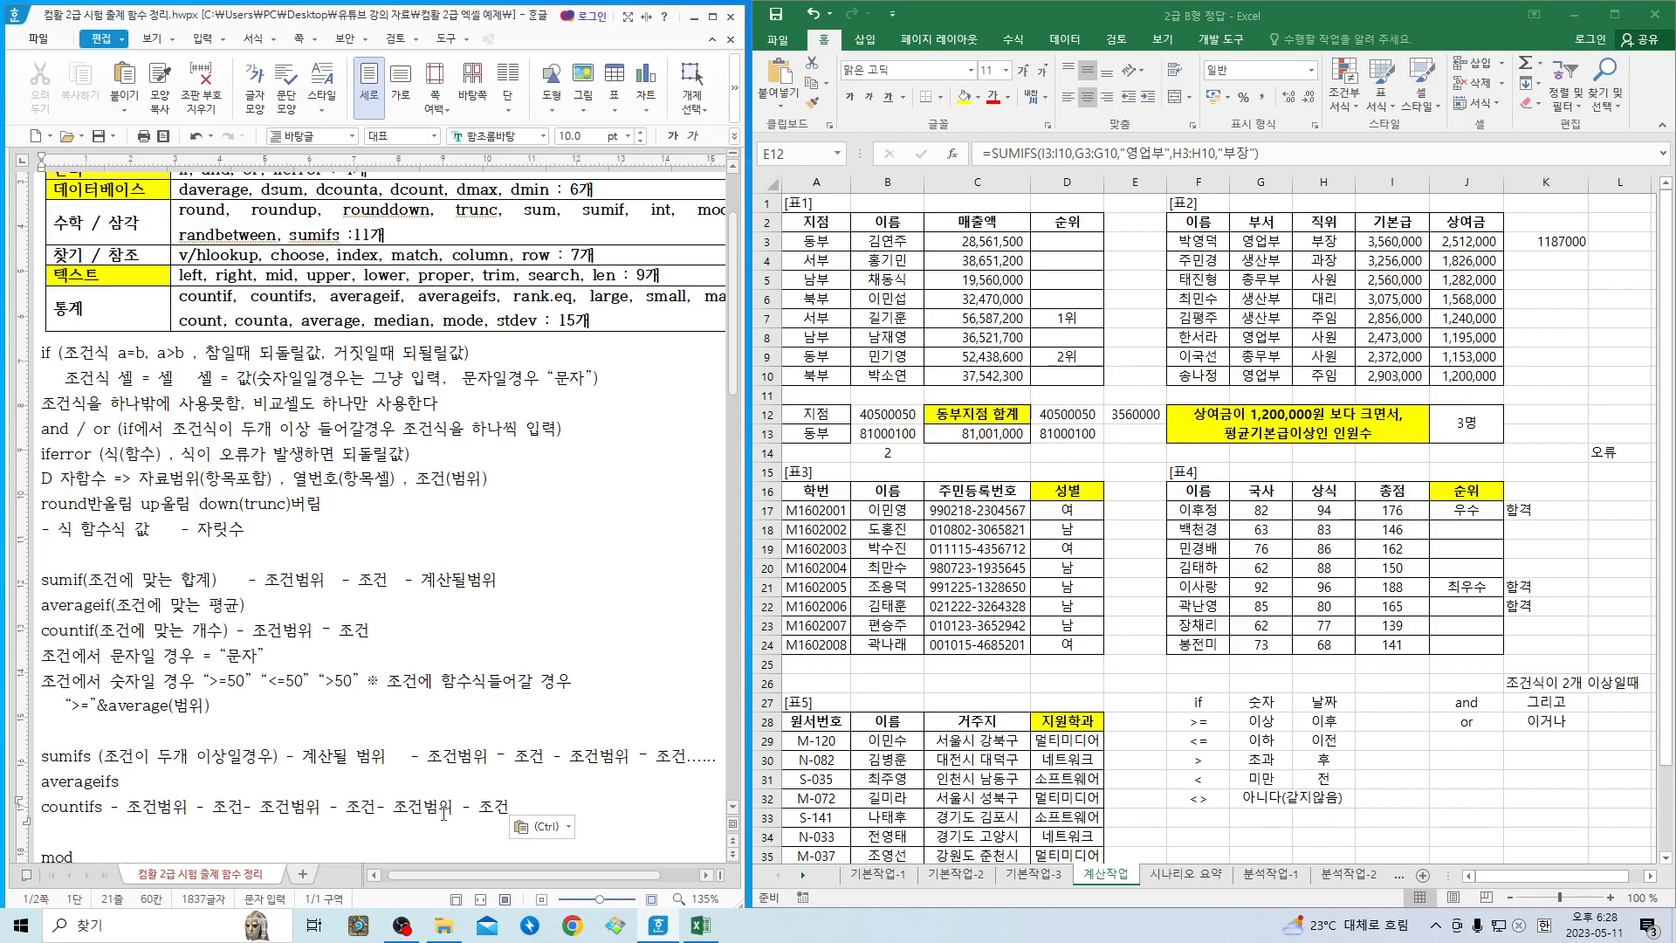
pyautogui.moveTo(93, 756); pyautogui.dragTo(286, 813)
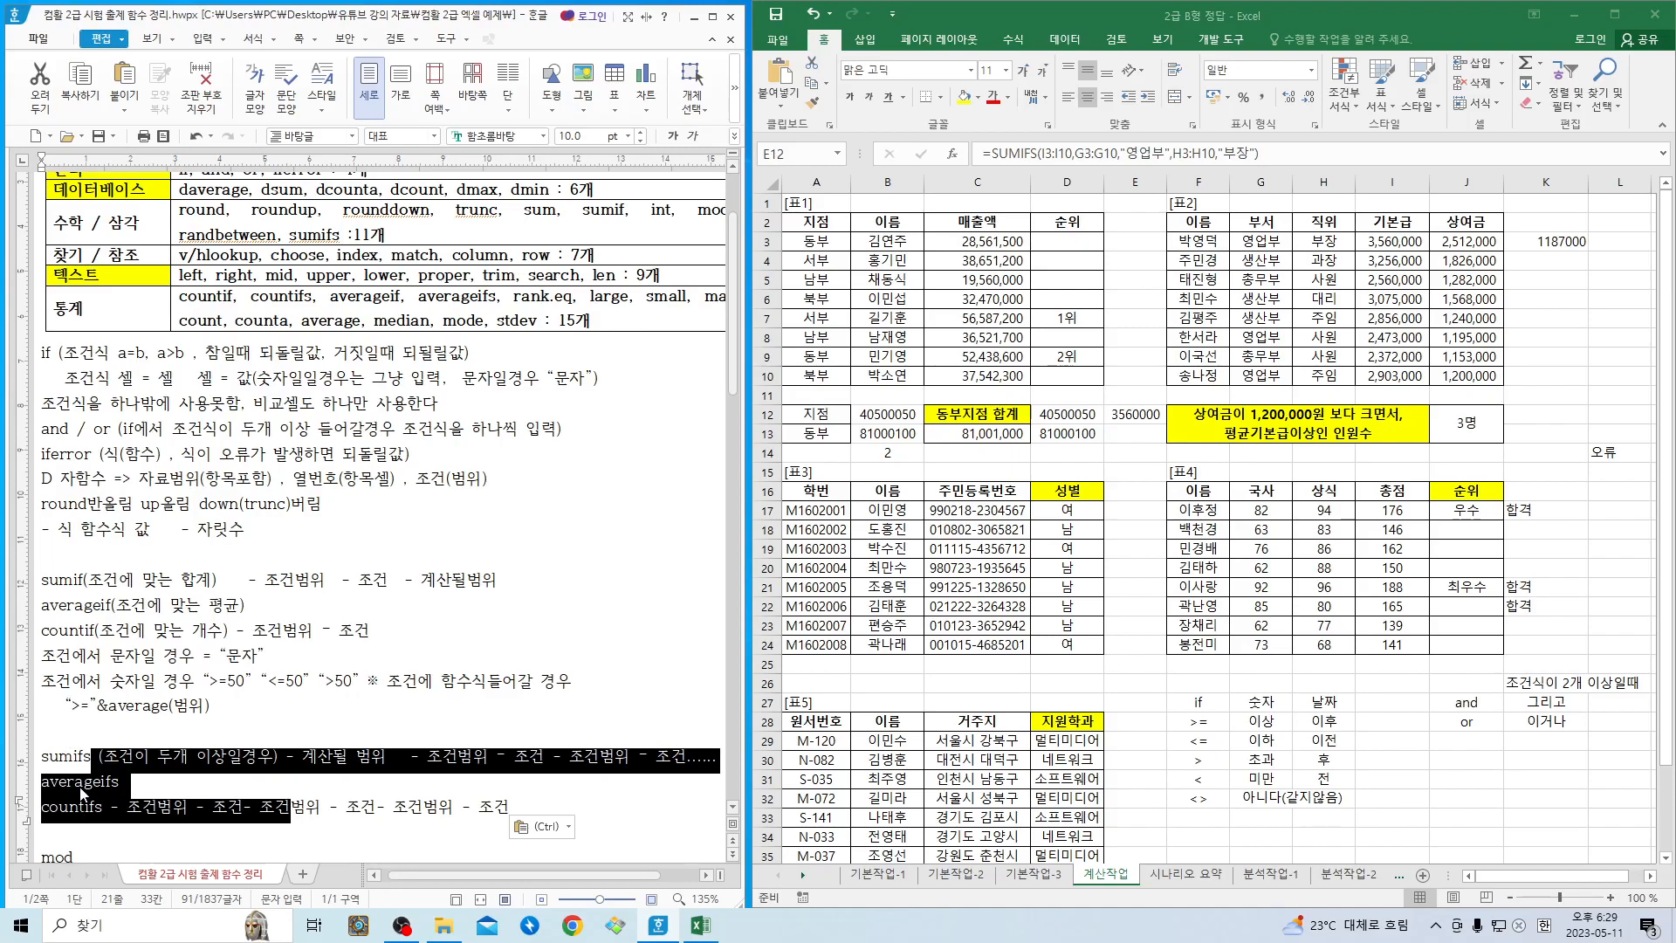
pyautogui.click(220, 758)
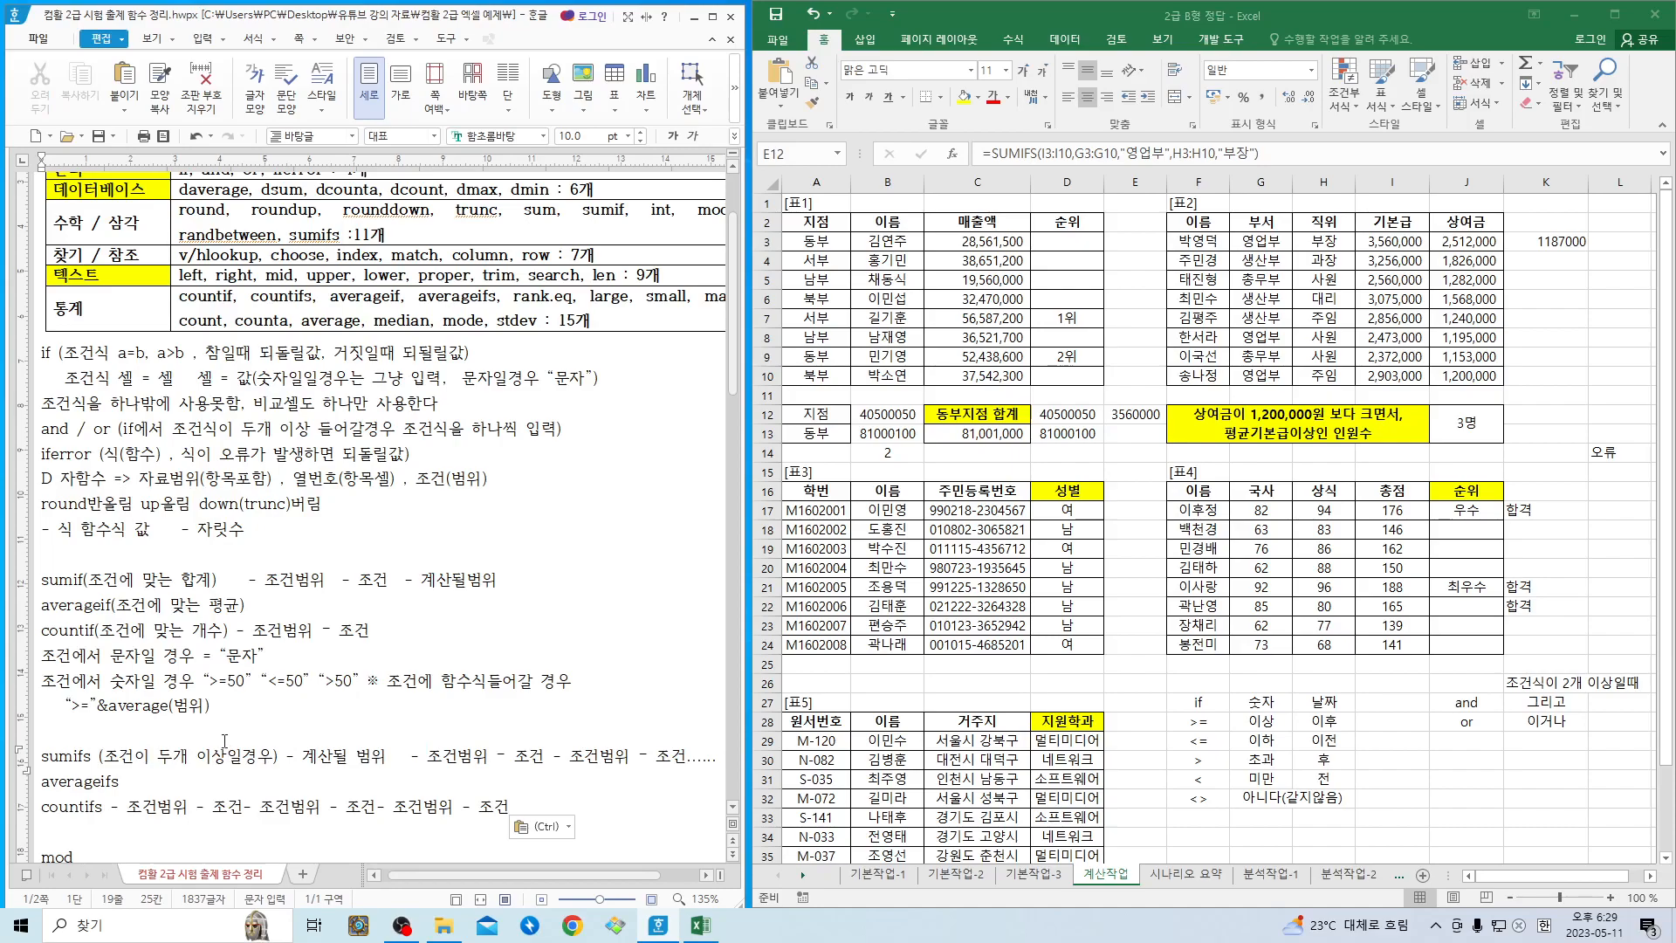
# - Add the description "나머지를 구하는 함수" after mod in the notes
pyautogui.scroll(-1, 242, 770)
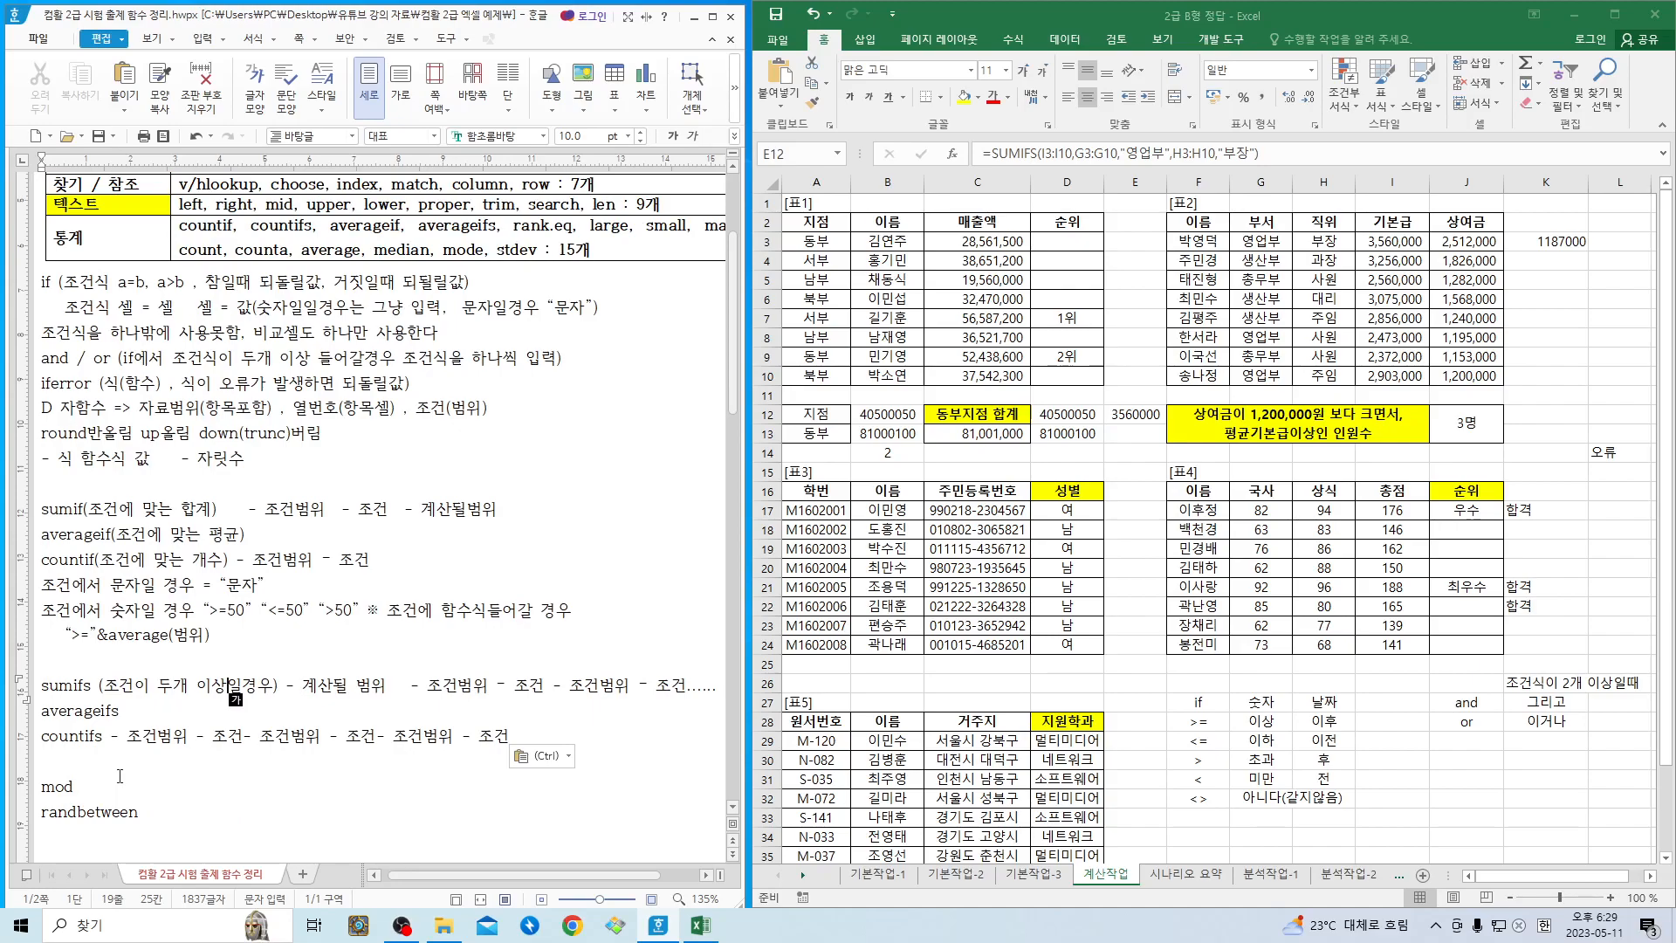
pyautogui.click(90, 785)
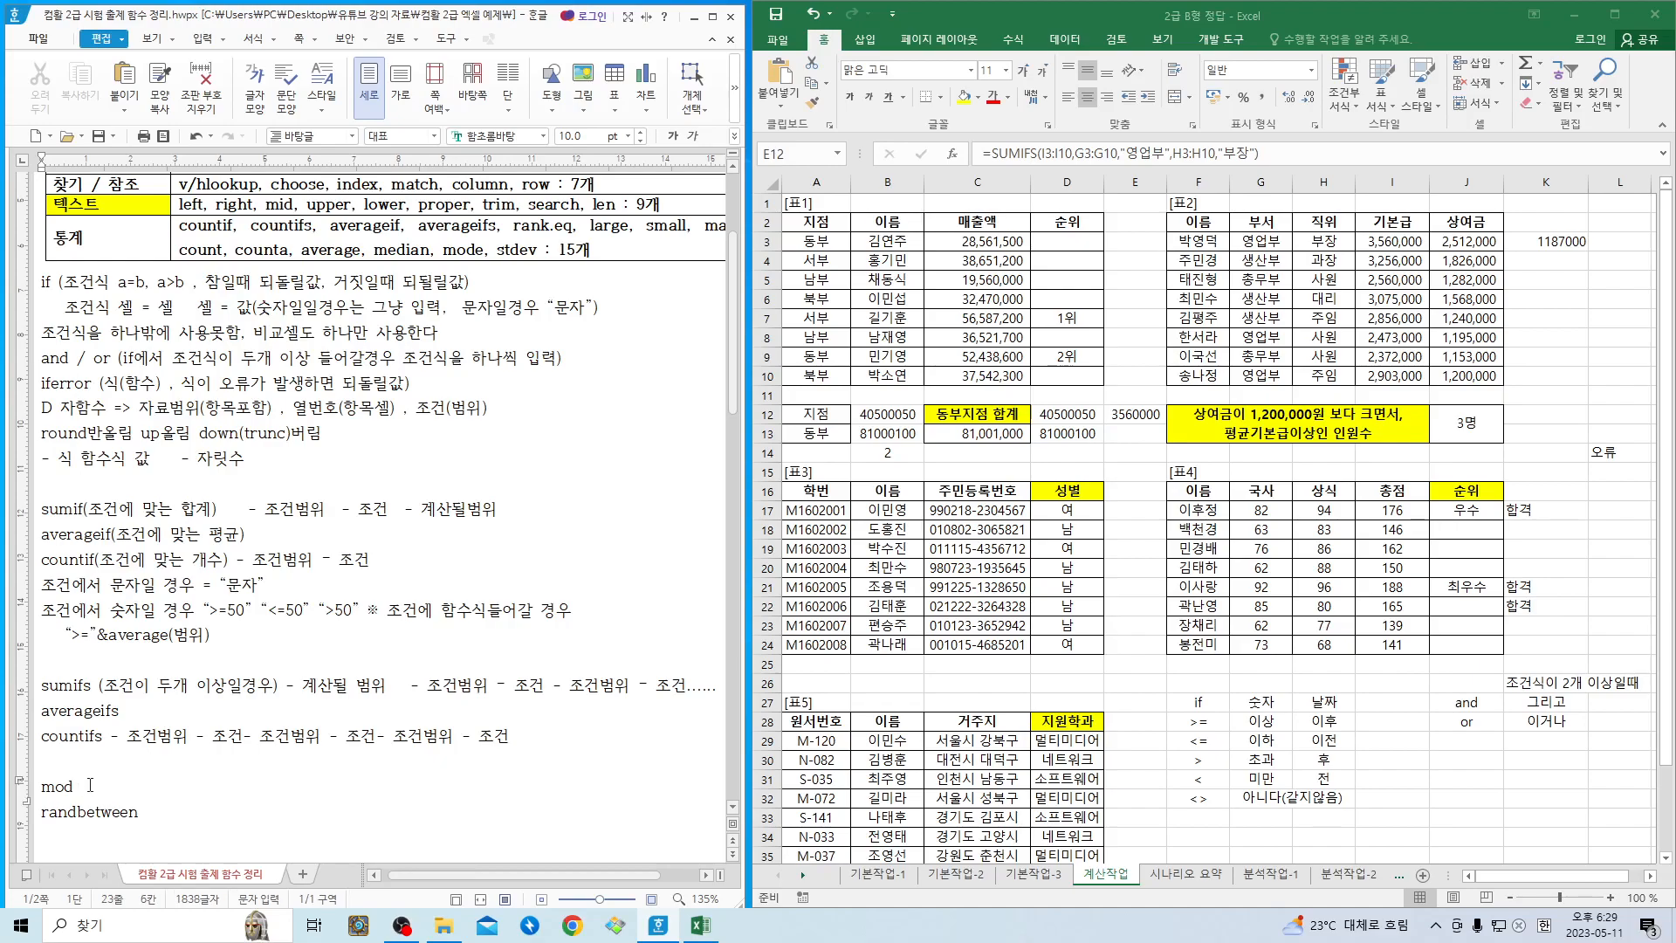
pyautogui.write('나머지를 구하는 ')
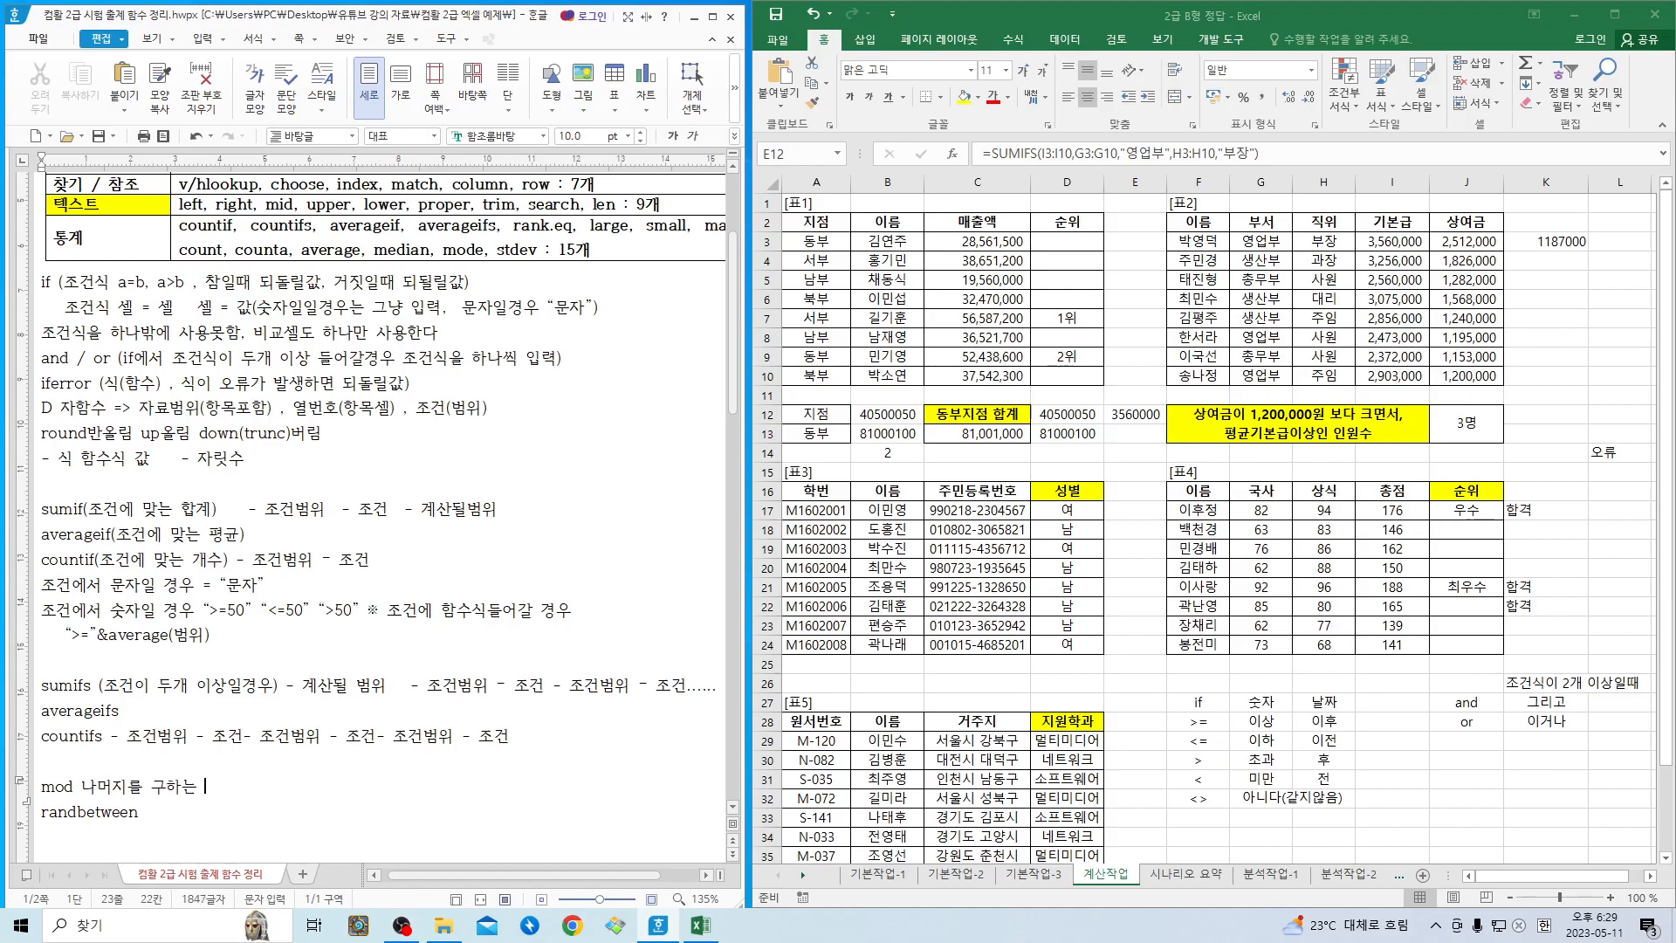
pyautogui.write('함수   ')
pyautogui.write('- 나')
pyautogui.write('눌값')
# - Append MOD's arguments "- 원수 - 나눌수" to the mod line in the notes
pyautogui.press('BackSpace')
pyautogui.press('BackSpace')
pyautogui.press('BackSpace')
pyautogui.press('BackSpace')
pyautogui.press('BackSpace')
pyautogui.press('BackSpace')
pyautogui.write('원ㅅ수   - 내')
pyautogui.press('BackSpace')
pyautogui.write('ㅏ눌수')
pyautogui.click(281, 786)
pyautogui.moveTo(82, 788); pyautogui.dragTo(126, 789)
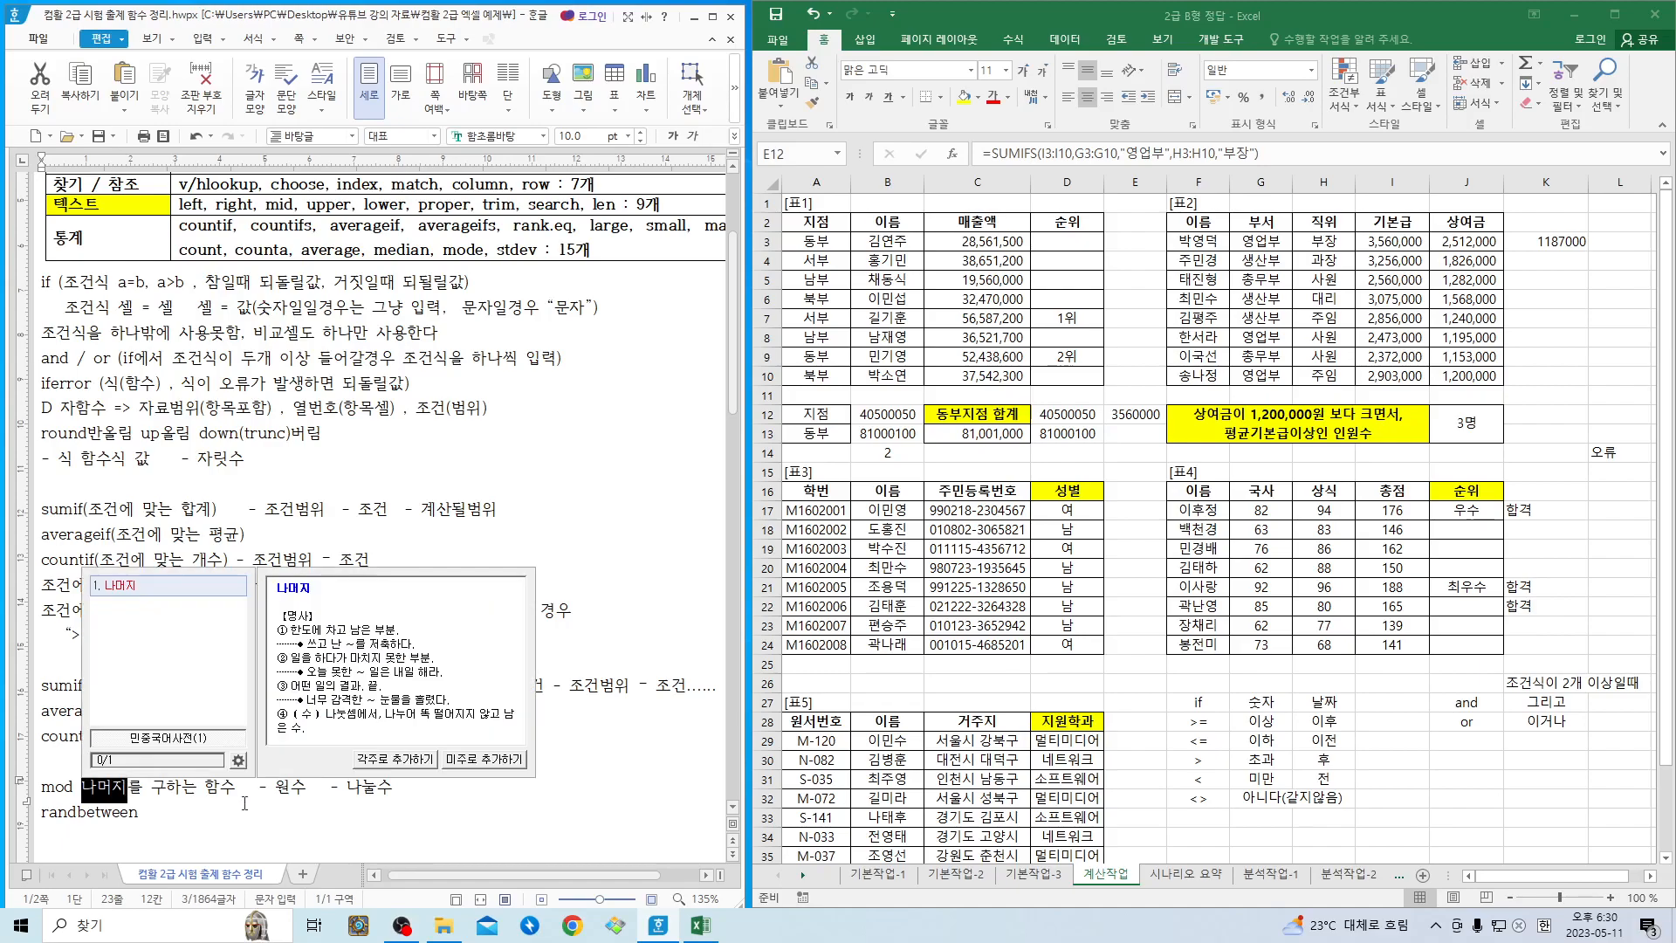
# - Switch to Excel and enter 7 in cell D26 and 3 in cell E26
pyautogui.click(1161, 779)
pyautogui.click(1066, 680)
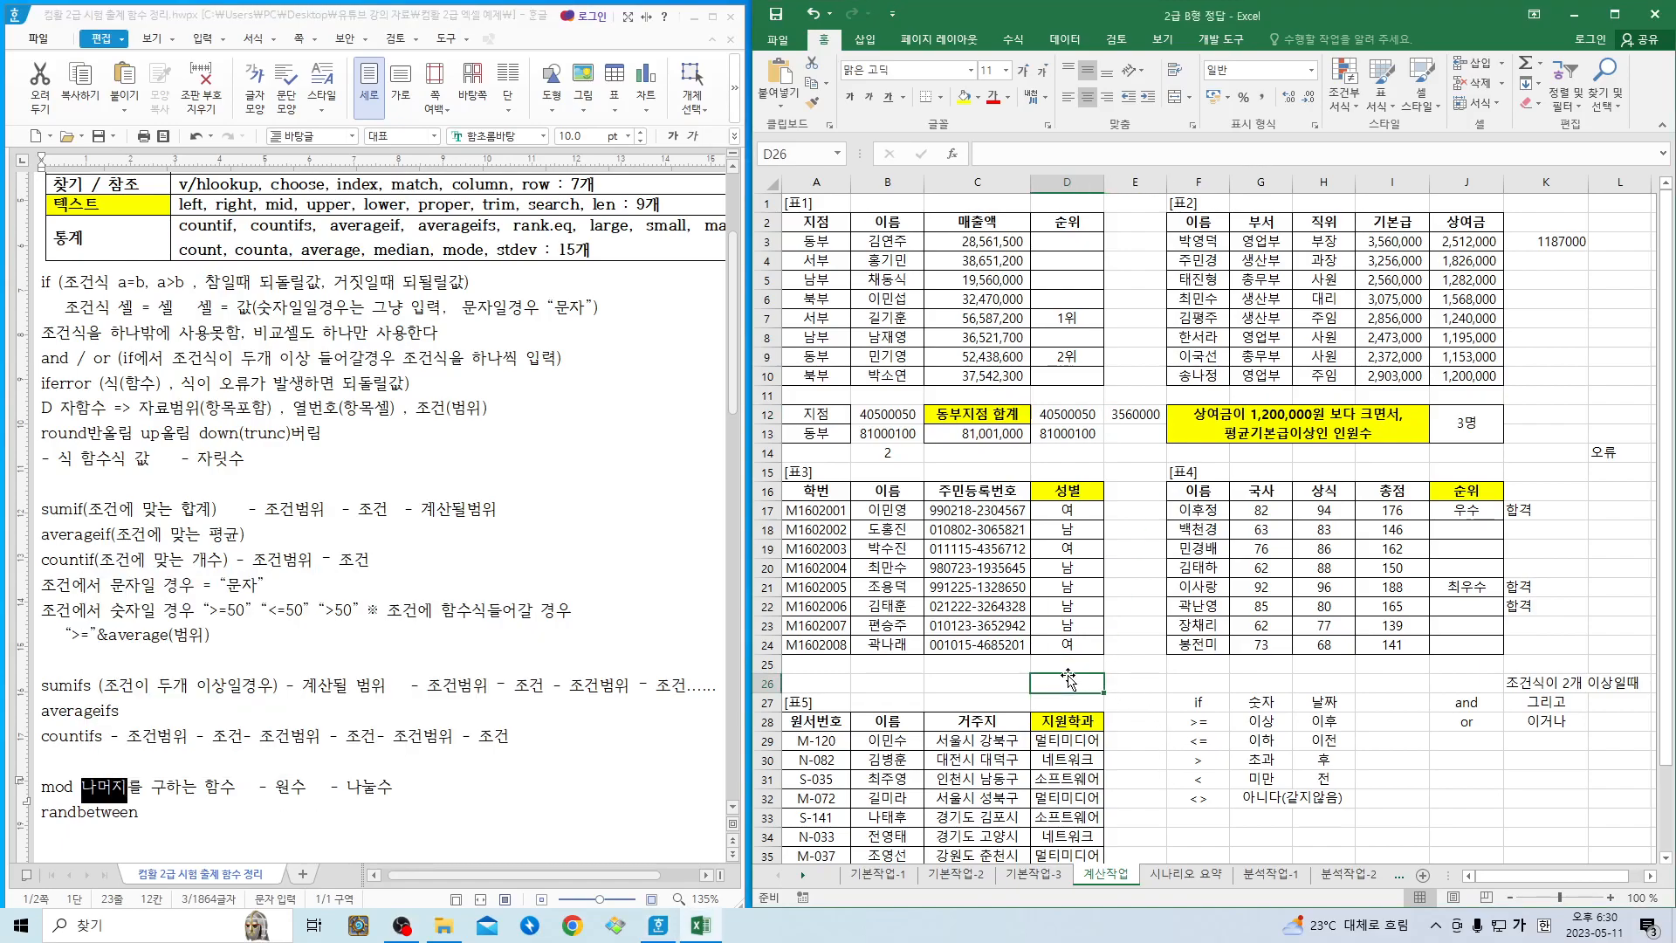
pyautogui.write('7')
pyautogui.press('Tab')
pyautogui.write('3')
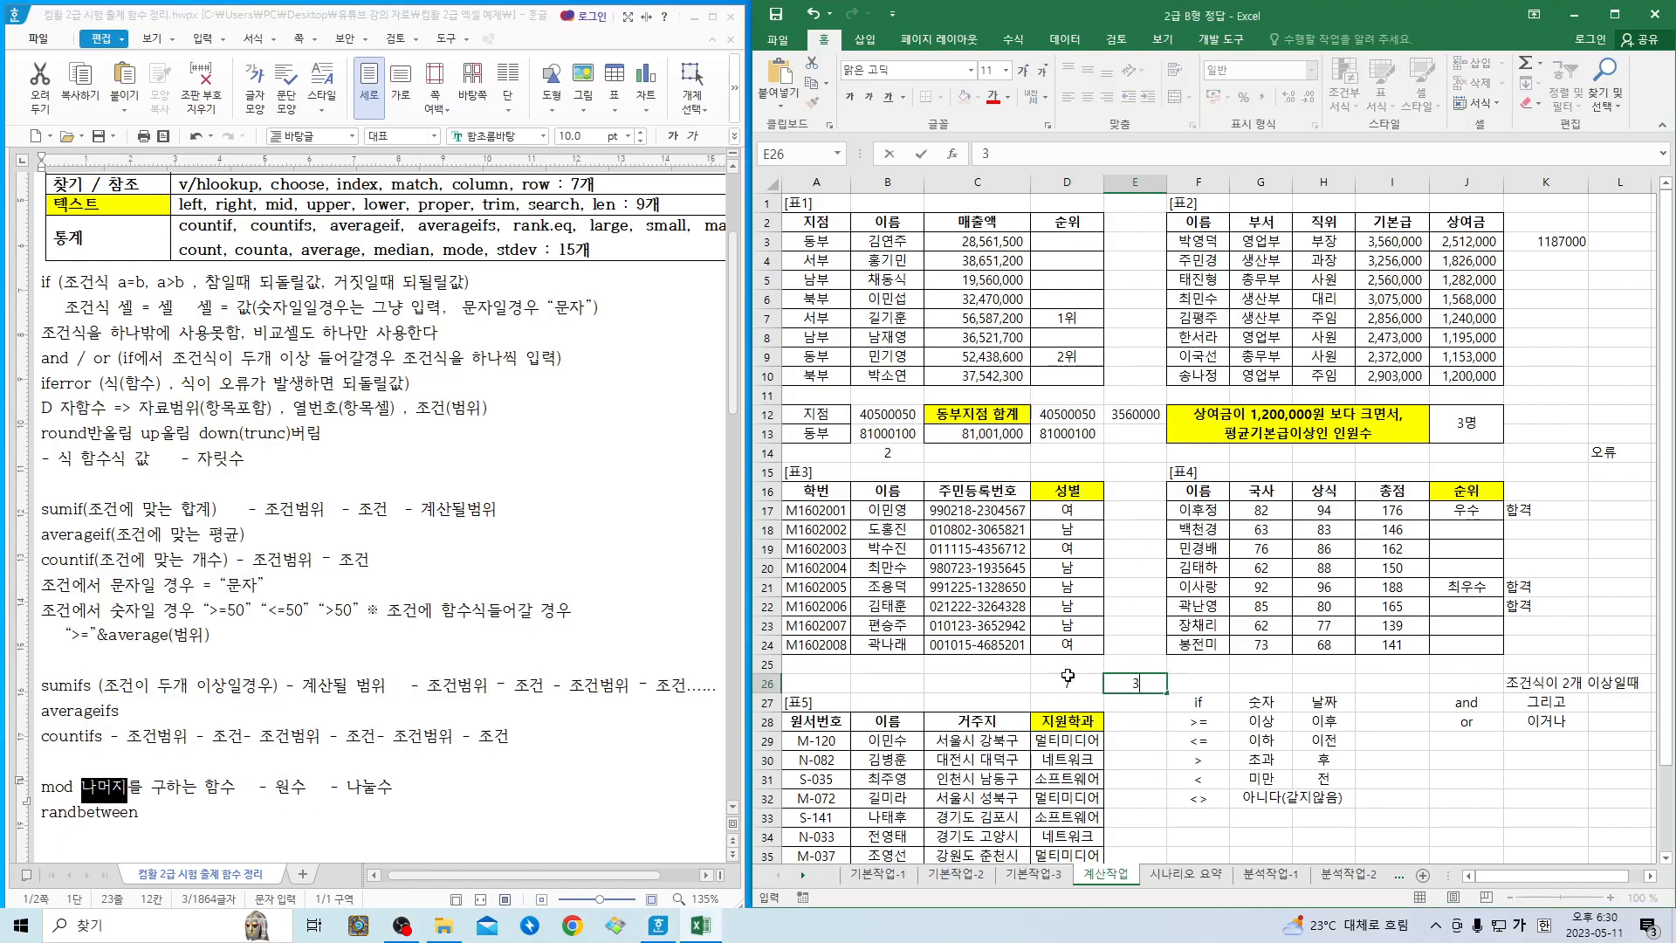
pyautogui.press('Tab')
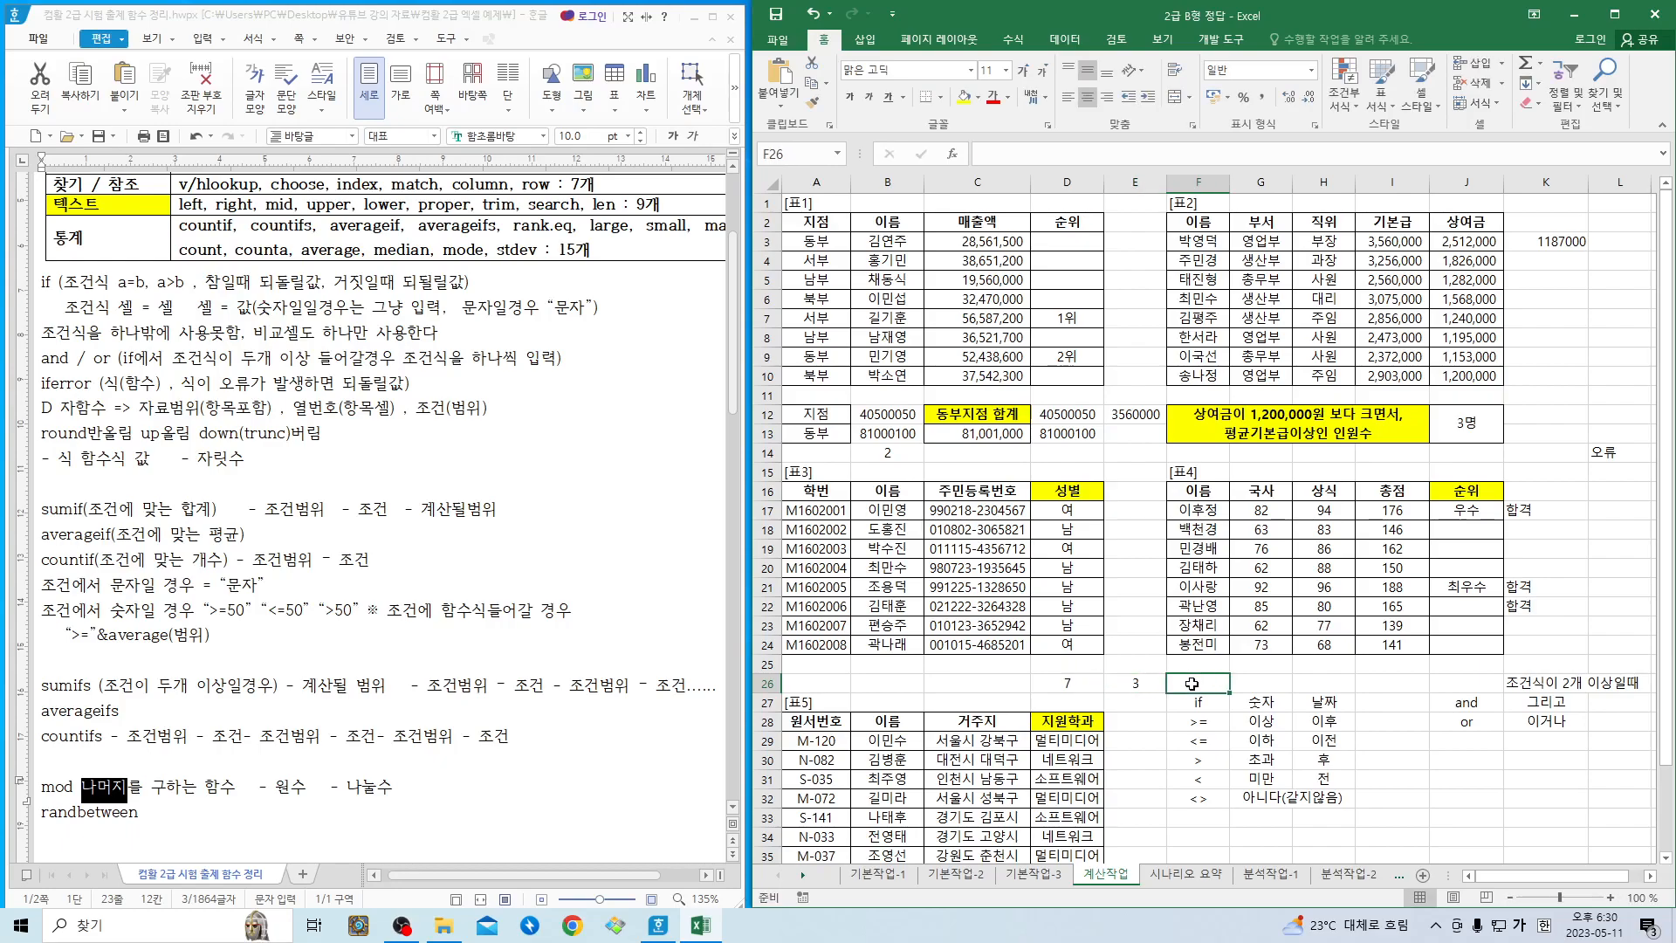
# - Insert the MOD function from the 수학/삼각 category in cell F26
pyautogui.click(956, 155)
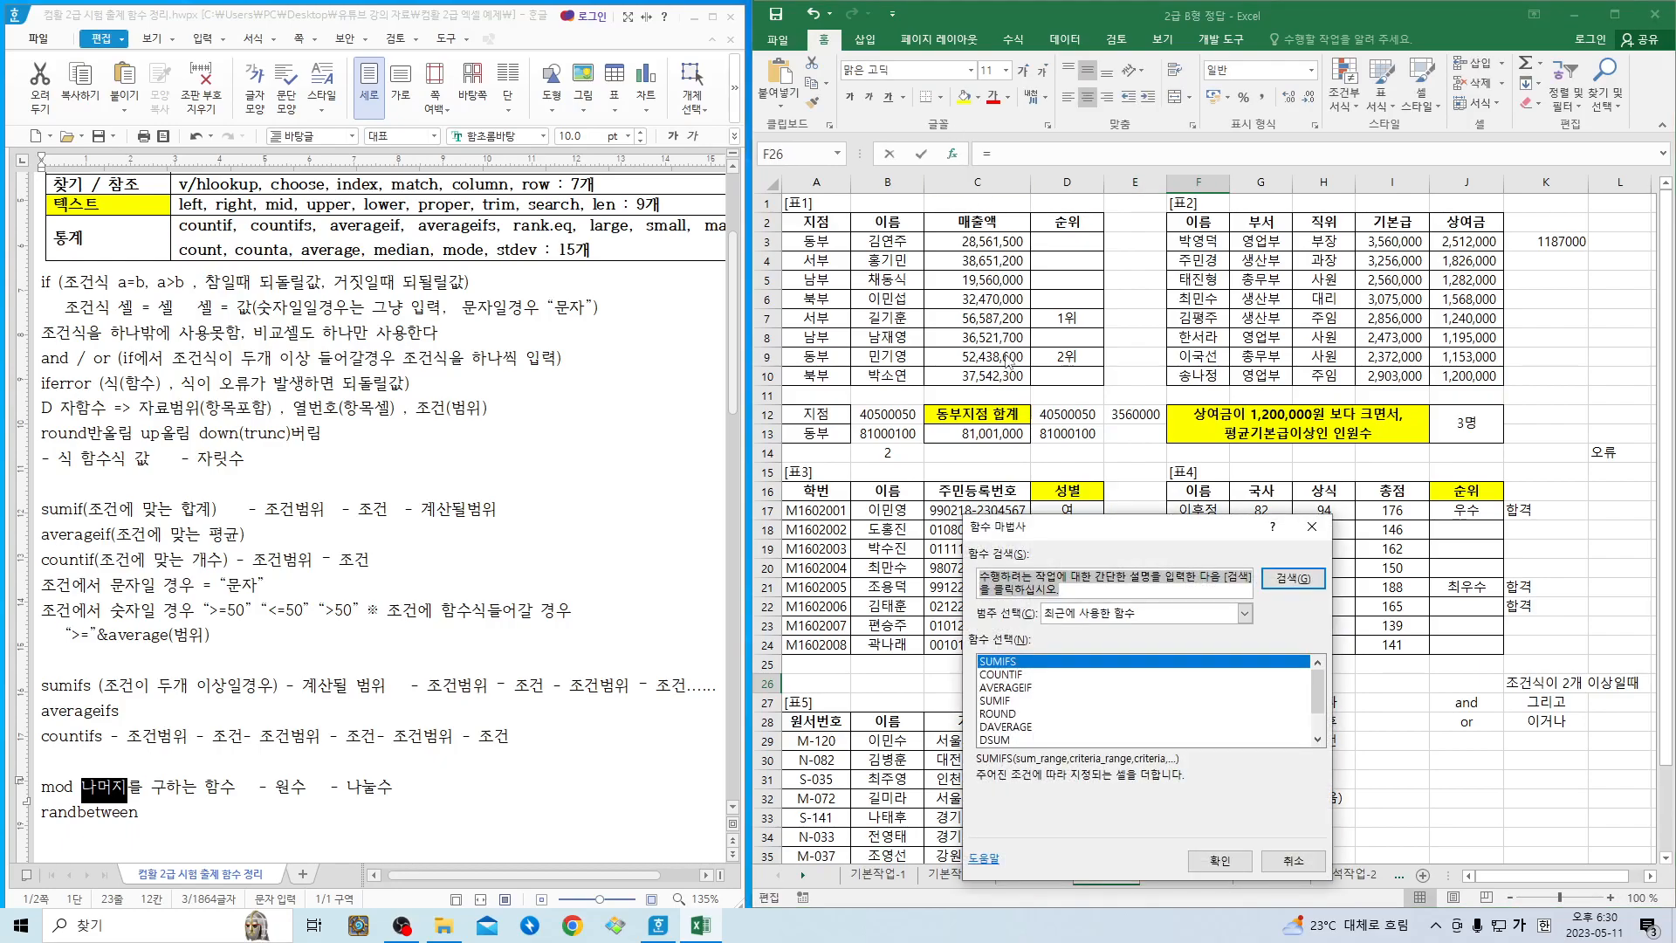
pyautogui.click(1091, 615)
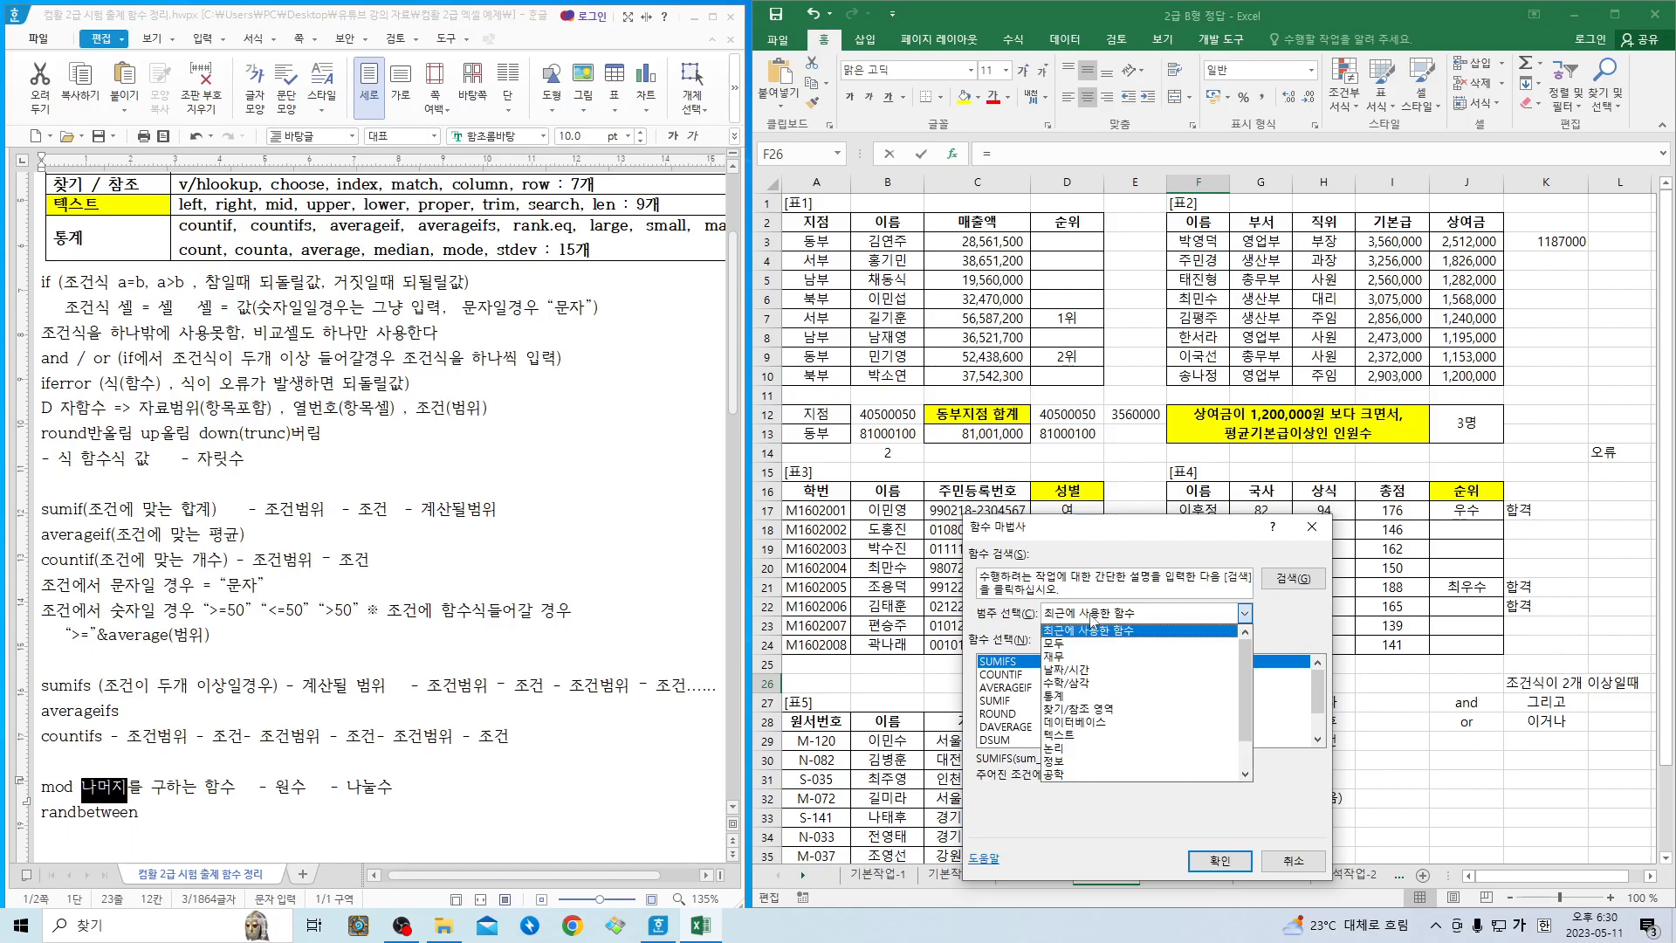
pyautogui.click(1067, 683)
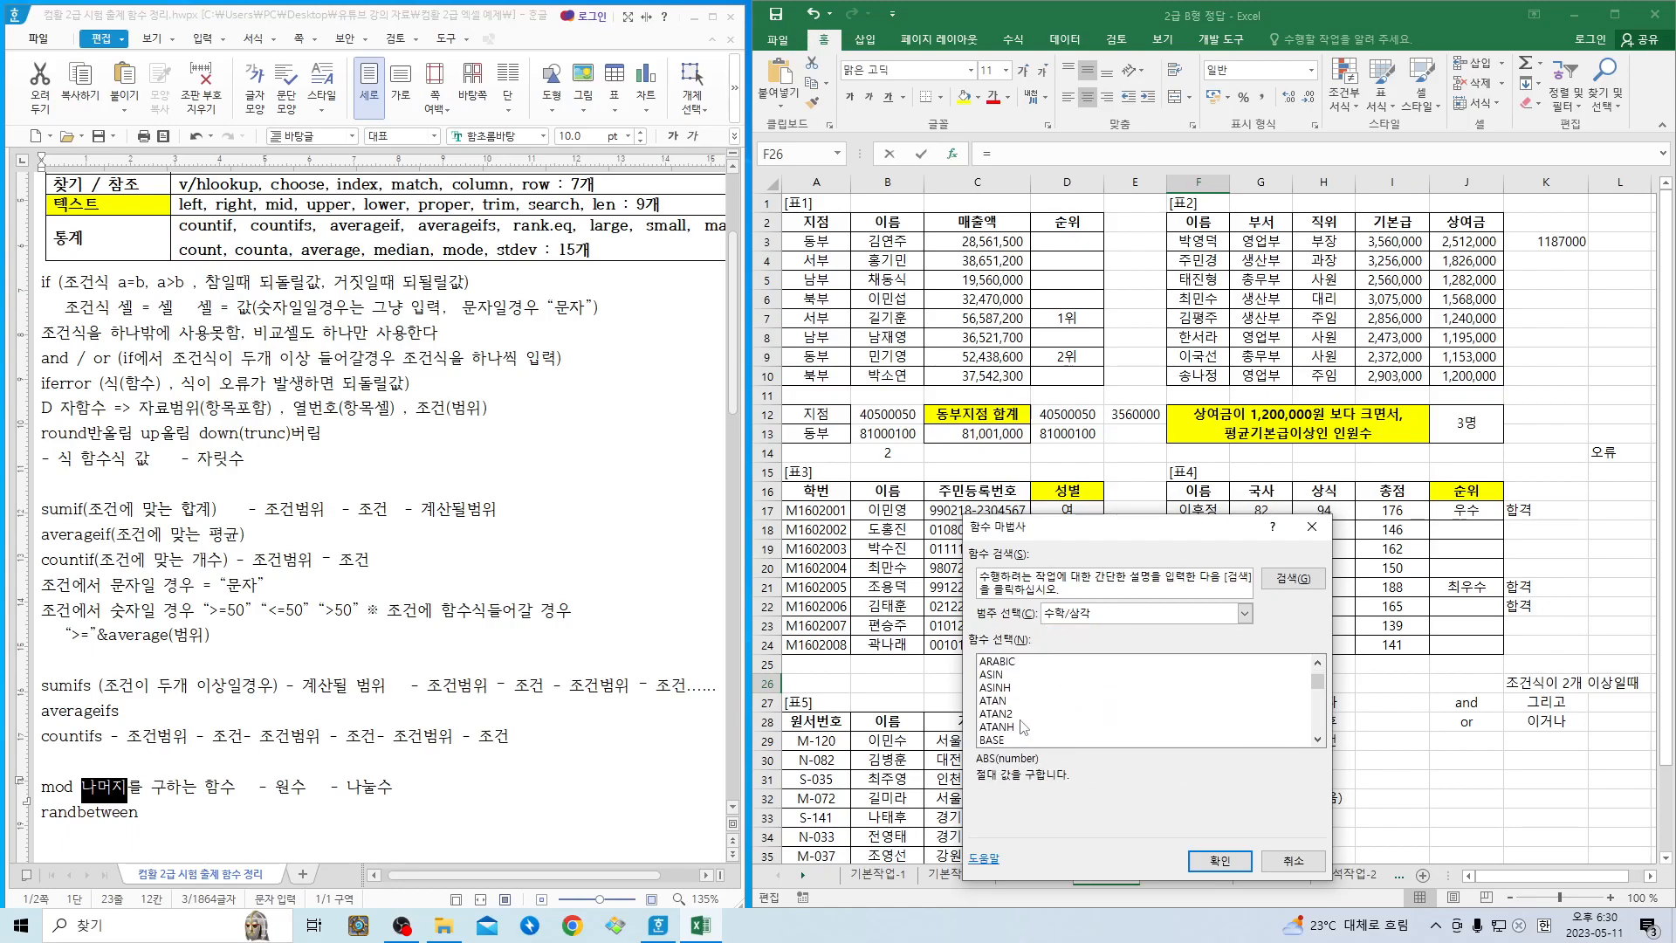
pyautogui.scroll(-3, 1023, 721)
pyautogui.scroll(-4, 1023, 721)
pyautogui.scroll(-1, 1023, 720)
pyautogui.scroll(-2, 1009, 707)
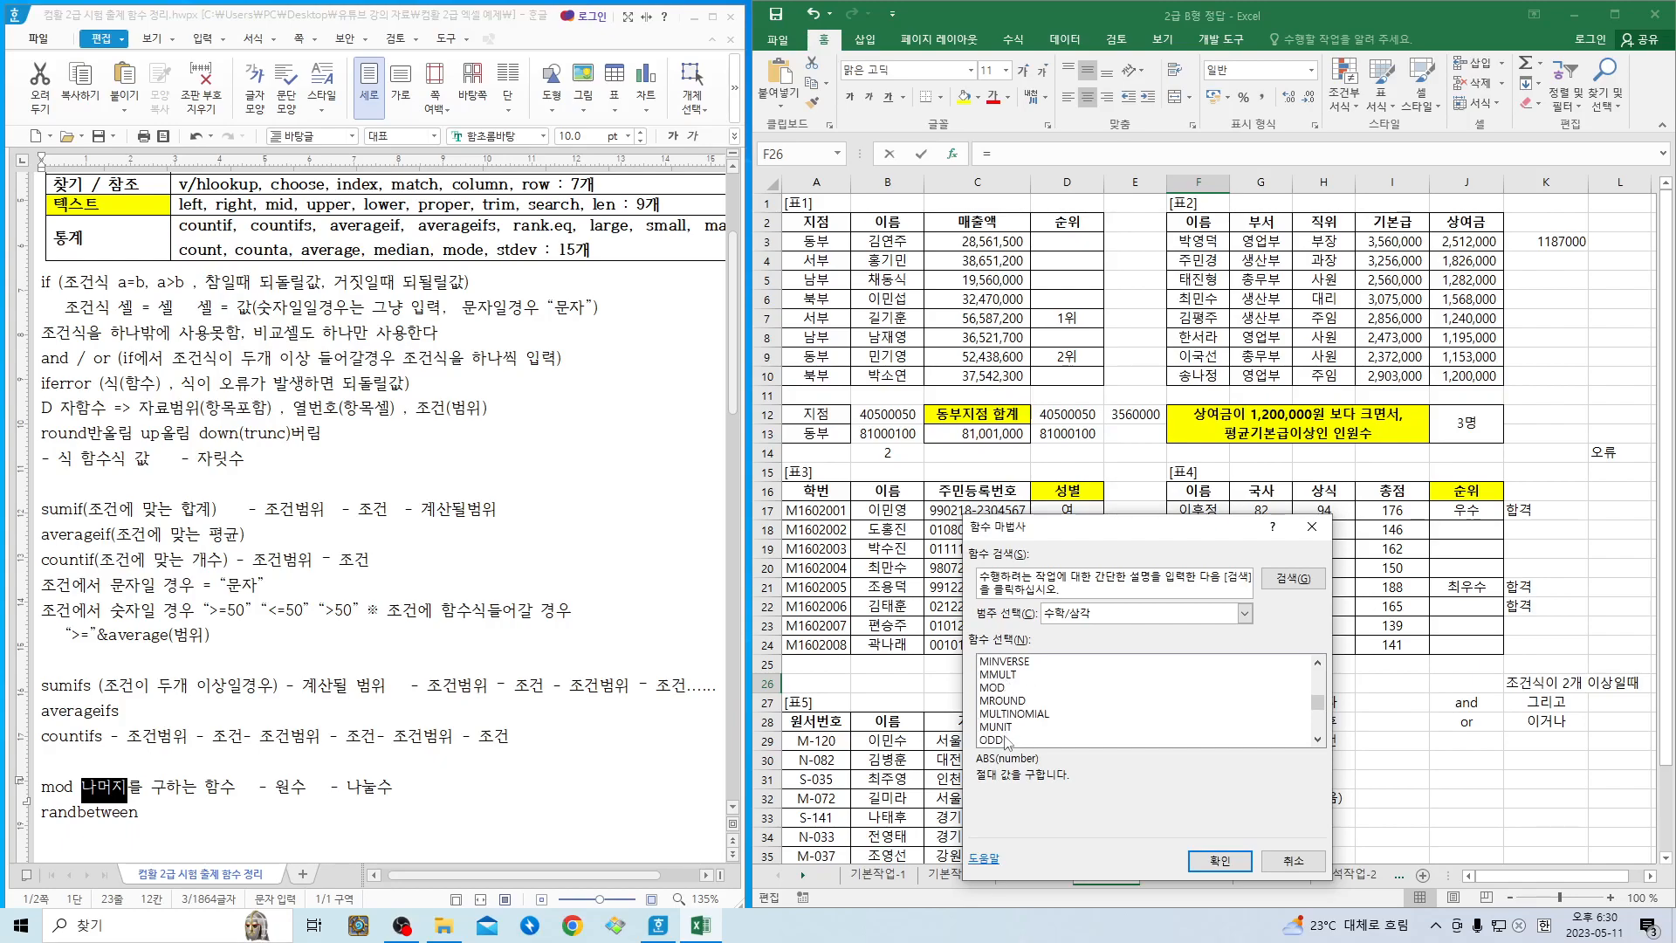
pyautogui.doubleClick(999, 688)
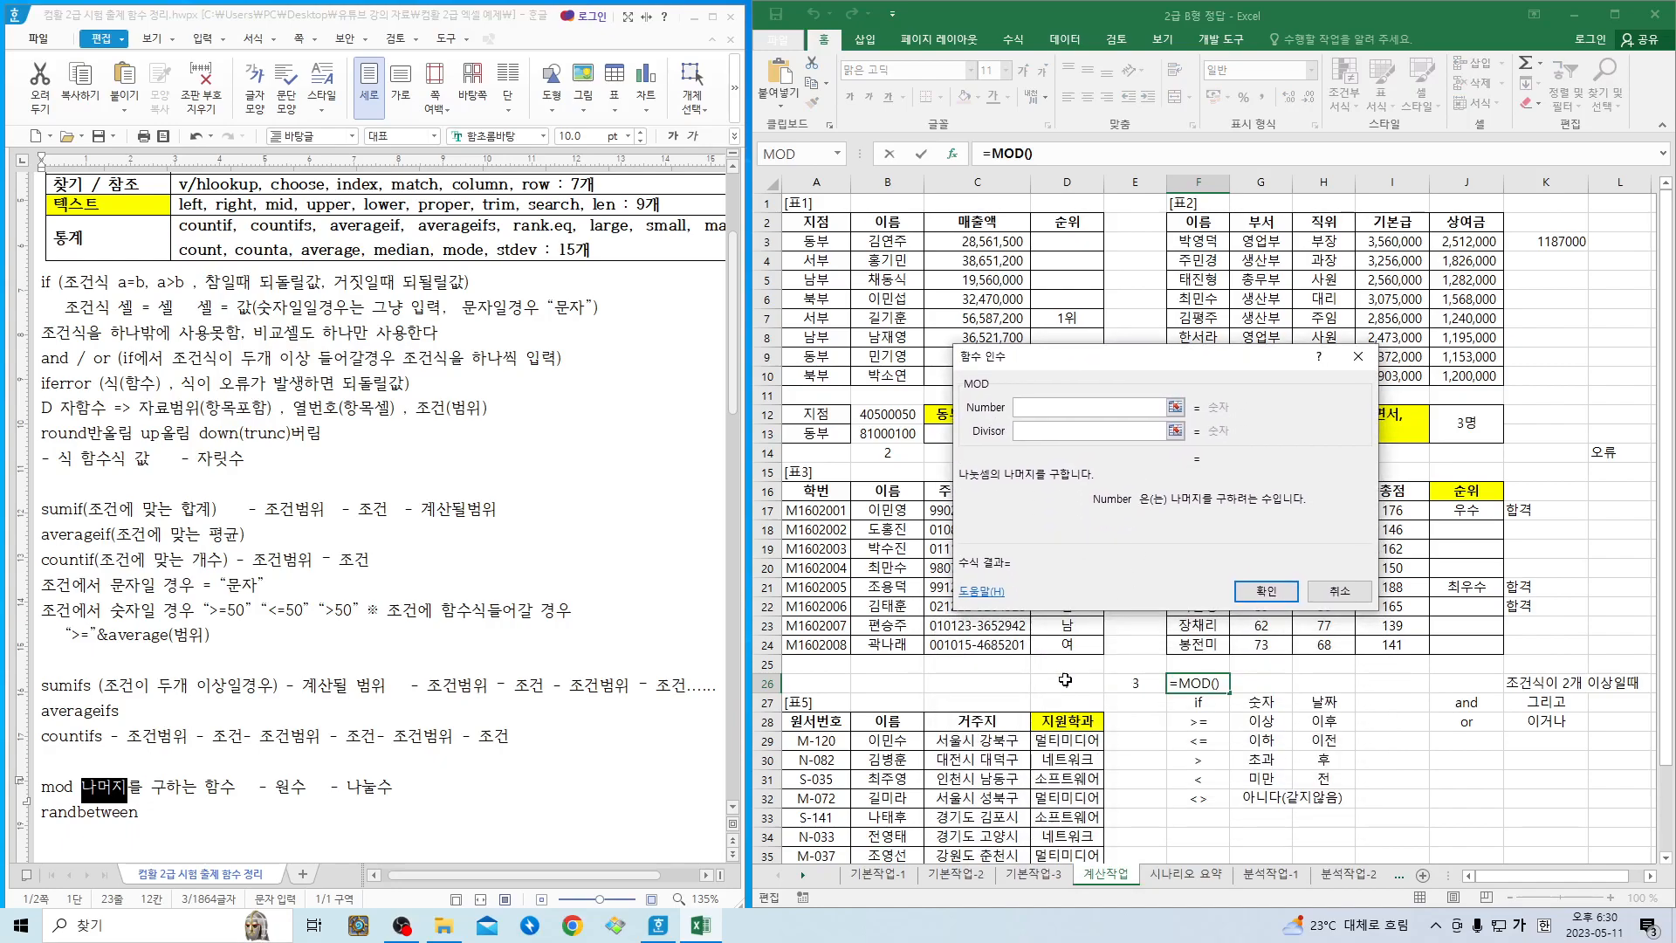
# - Set MOD's Number to D26 and Divisor to 3, and complete the formula
pyautogui.click(1066, 680)
pyautogui.press('Tab')
pyautogui.write('3')
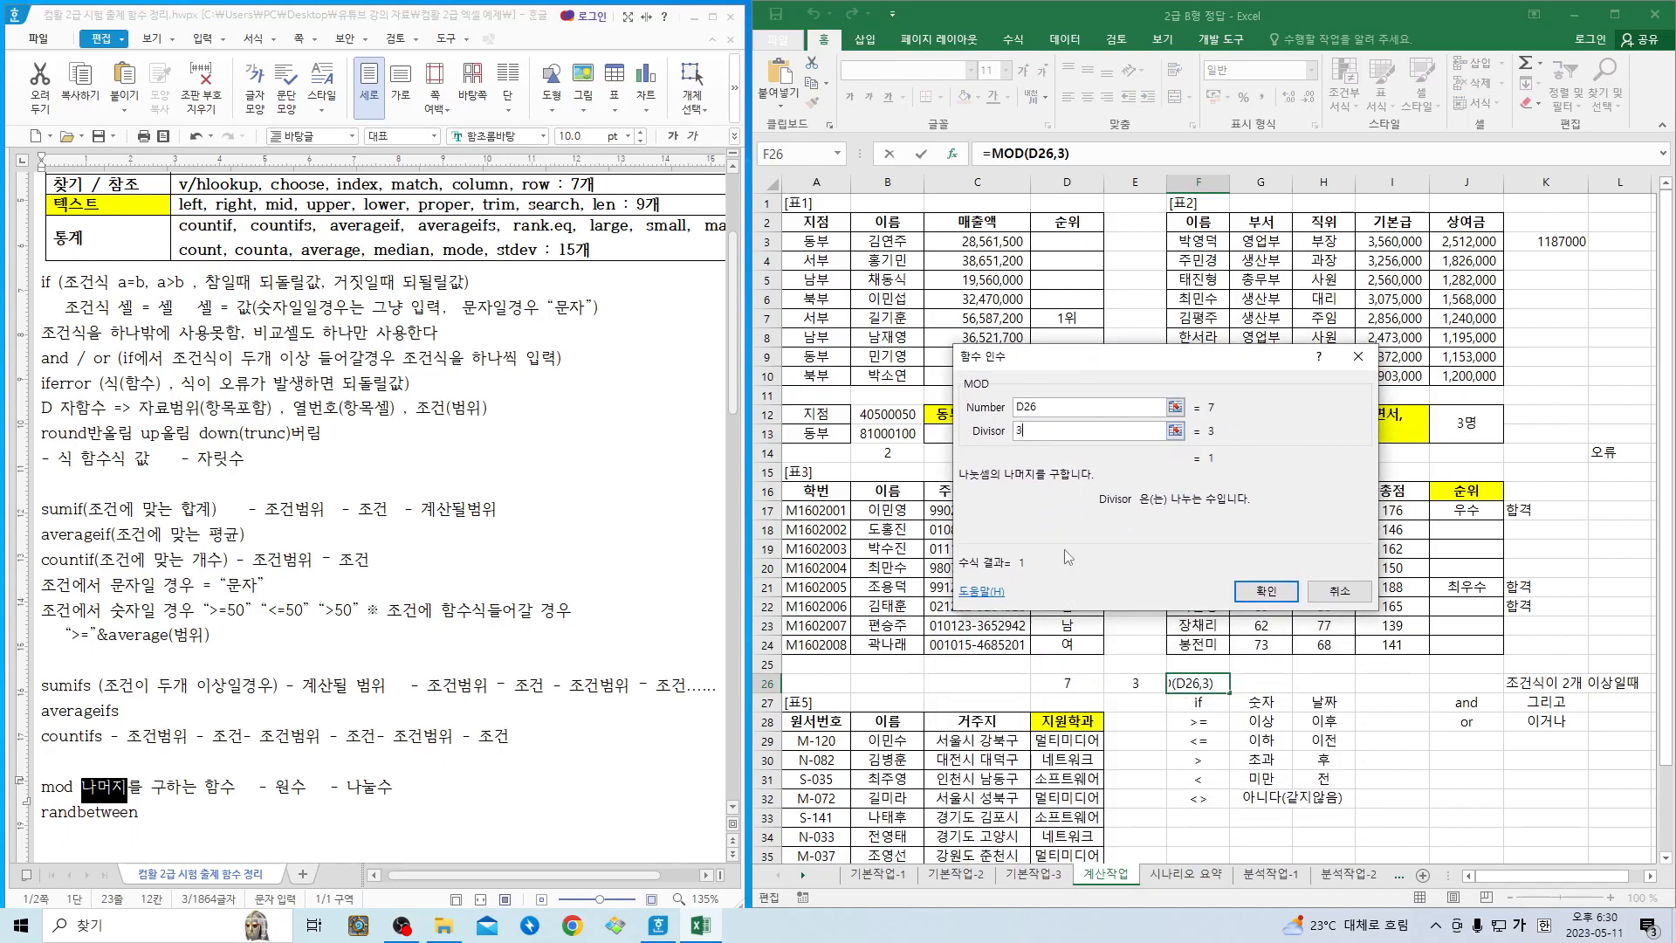
pyautogui.click(1266, 591)
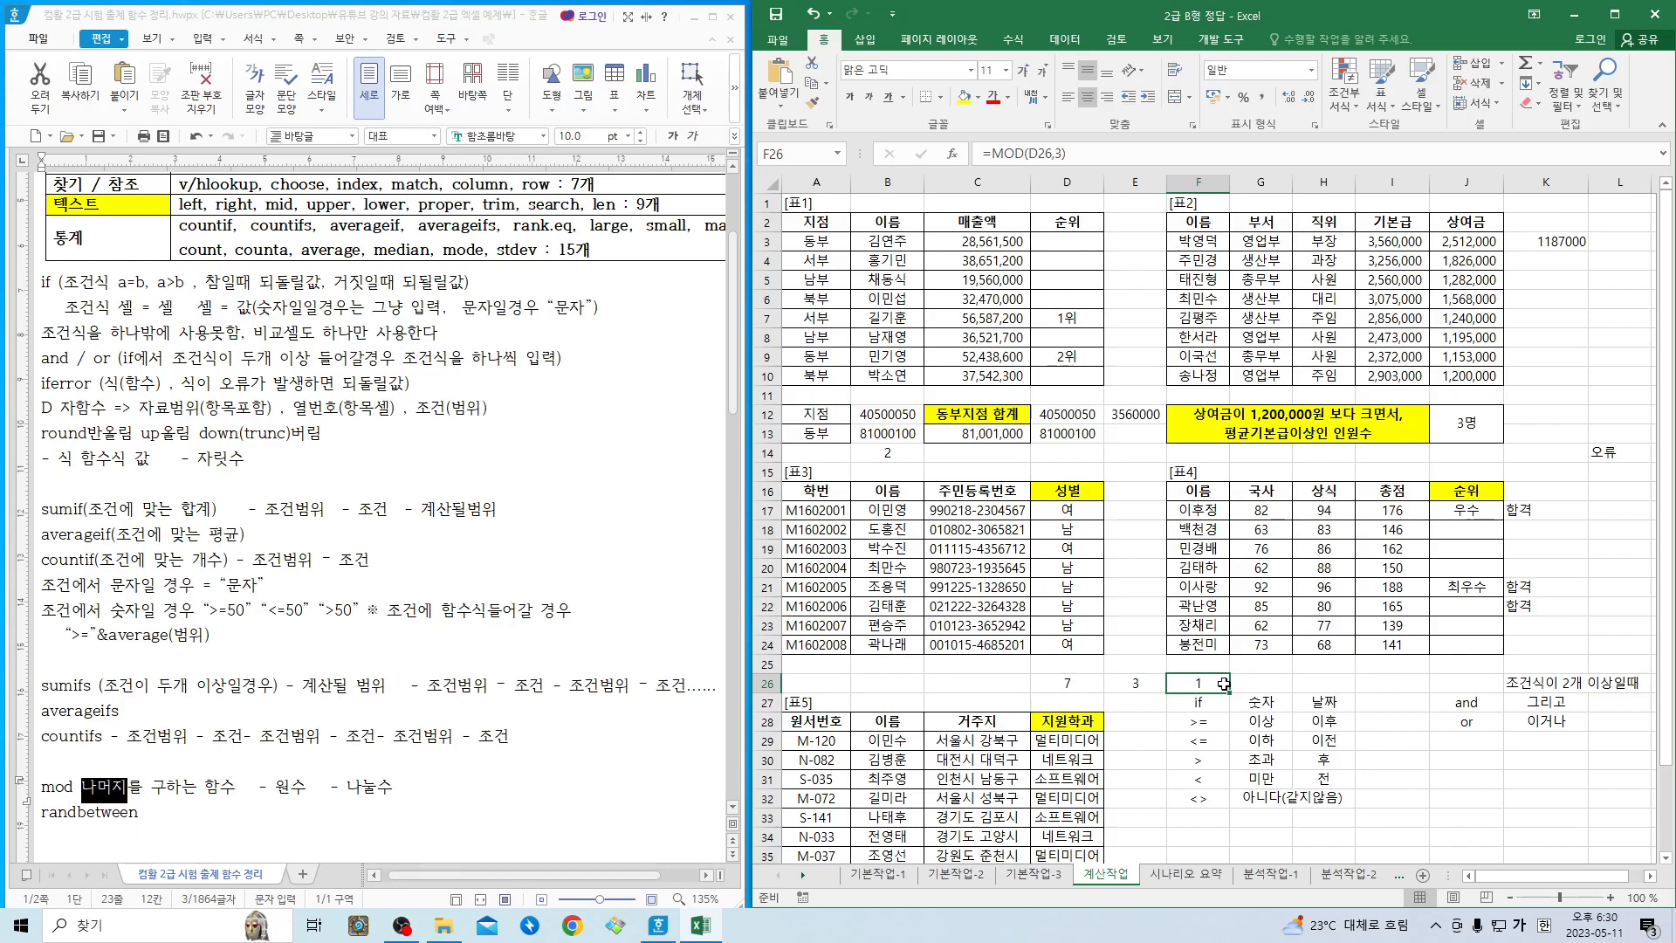
# - Review the MOD example inputs in D26:E26 and the 원수 and 나눌수 arguments on the mod line of the Hangul notes
pyautogui.moveTo(1089, 688); pyautogui.dragTo(1126, 687)
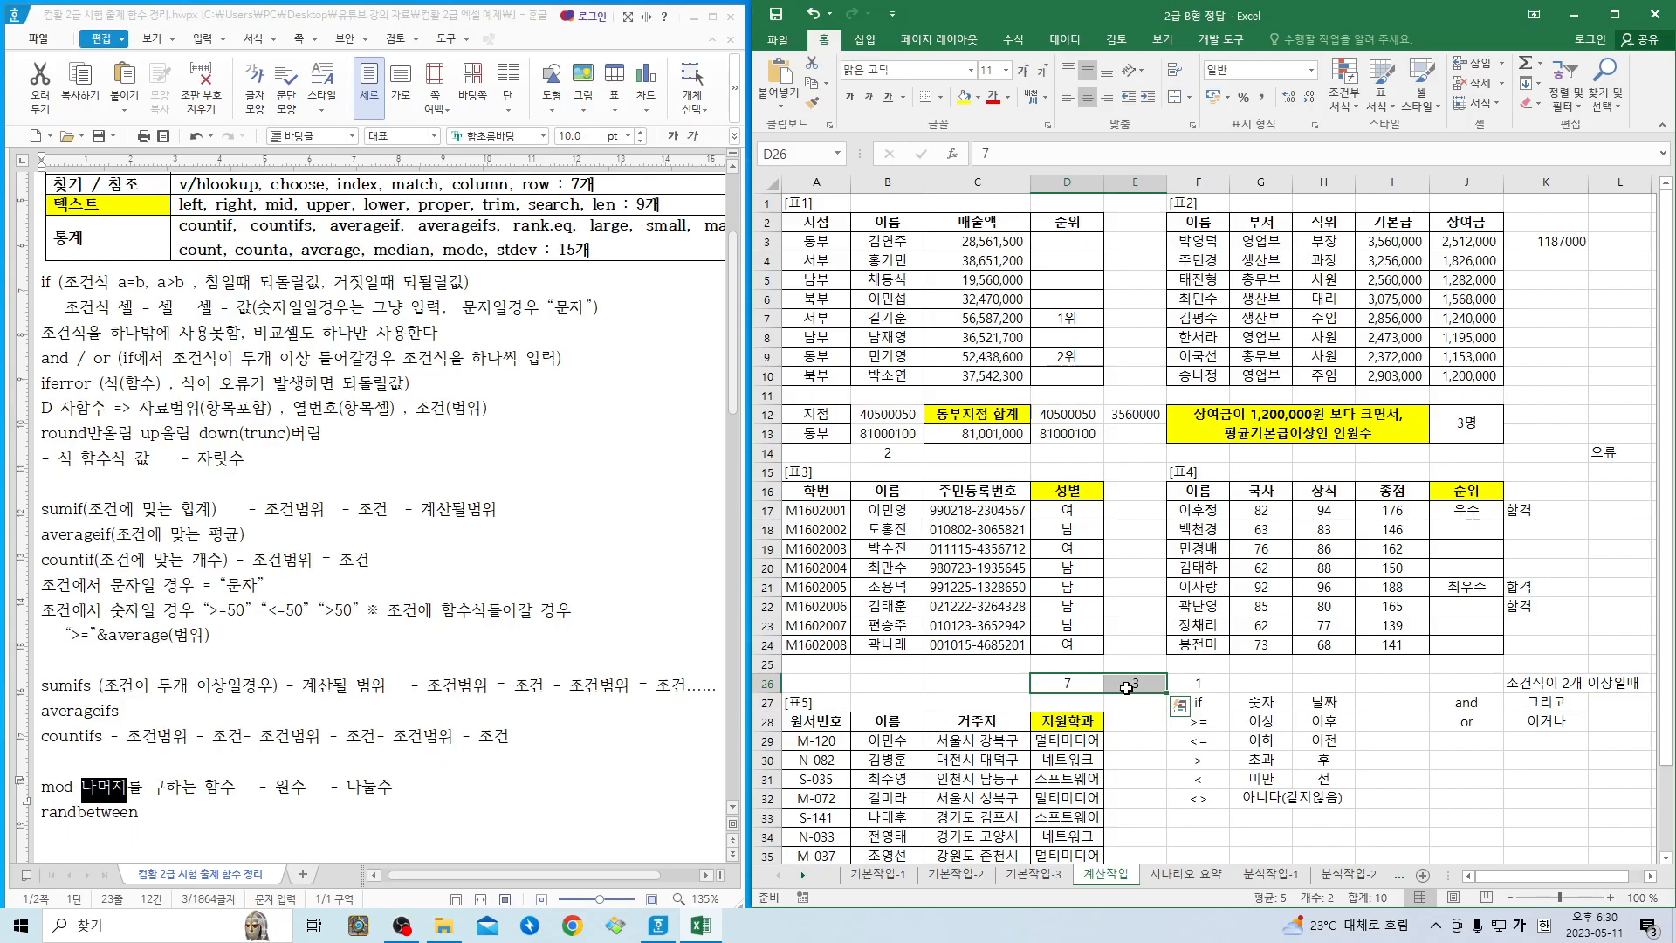
pyautogui.click(56, 785)
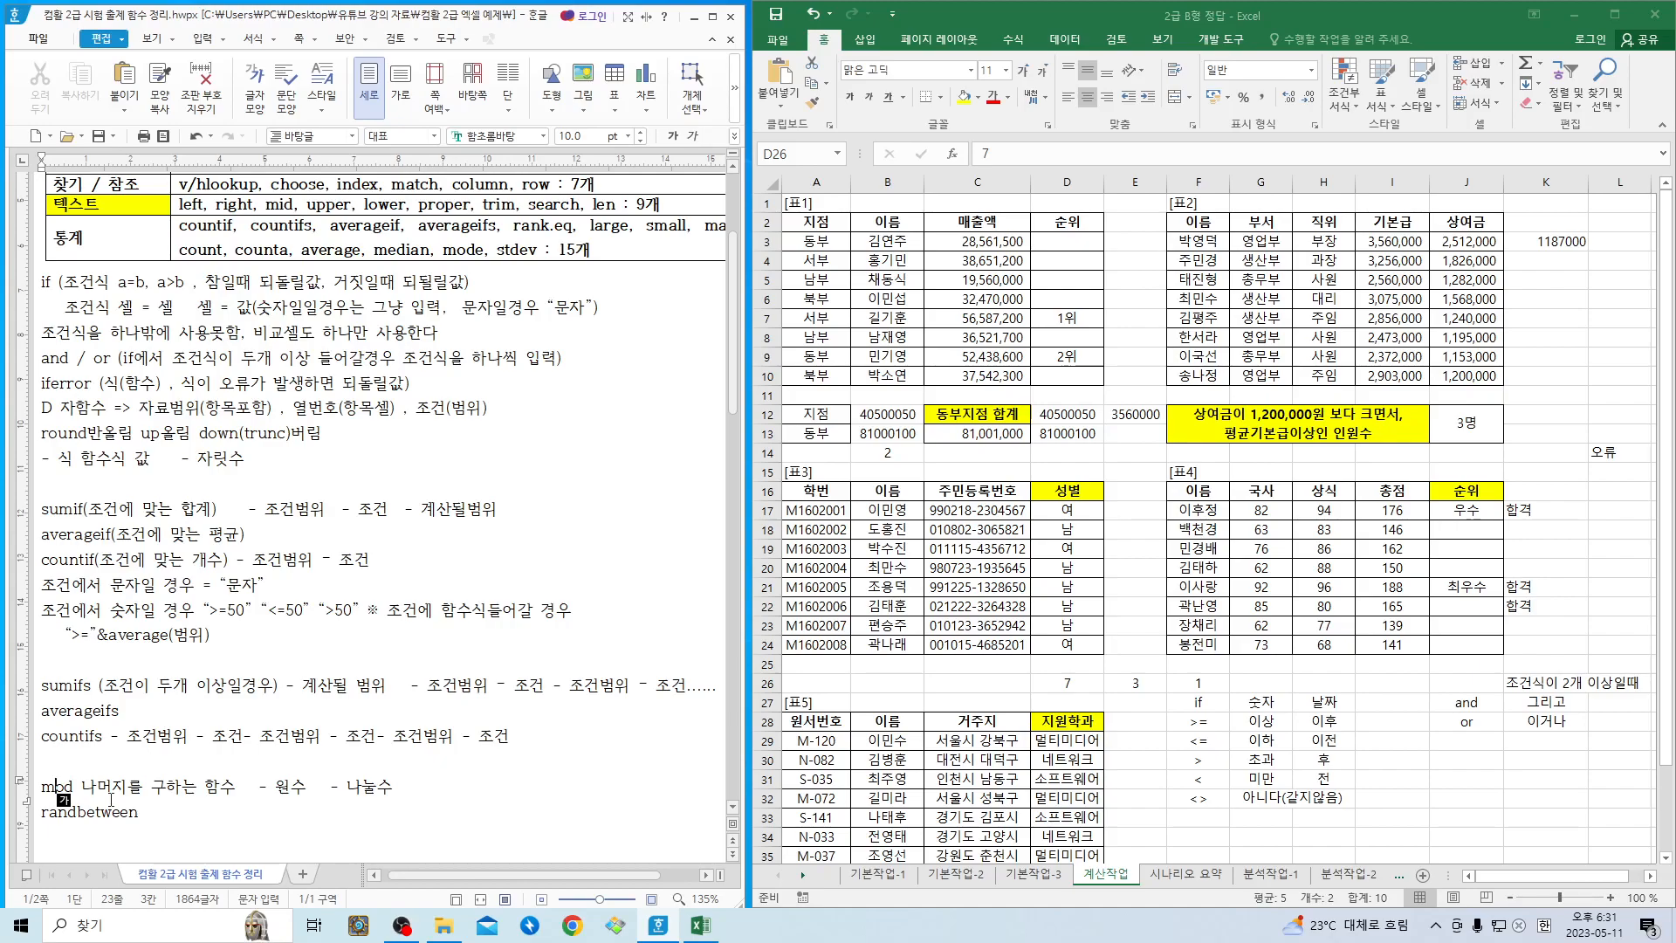
pyautogui.click(145, 787)
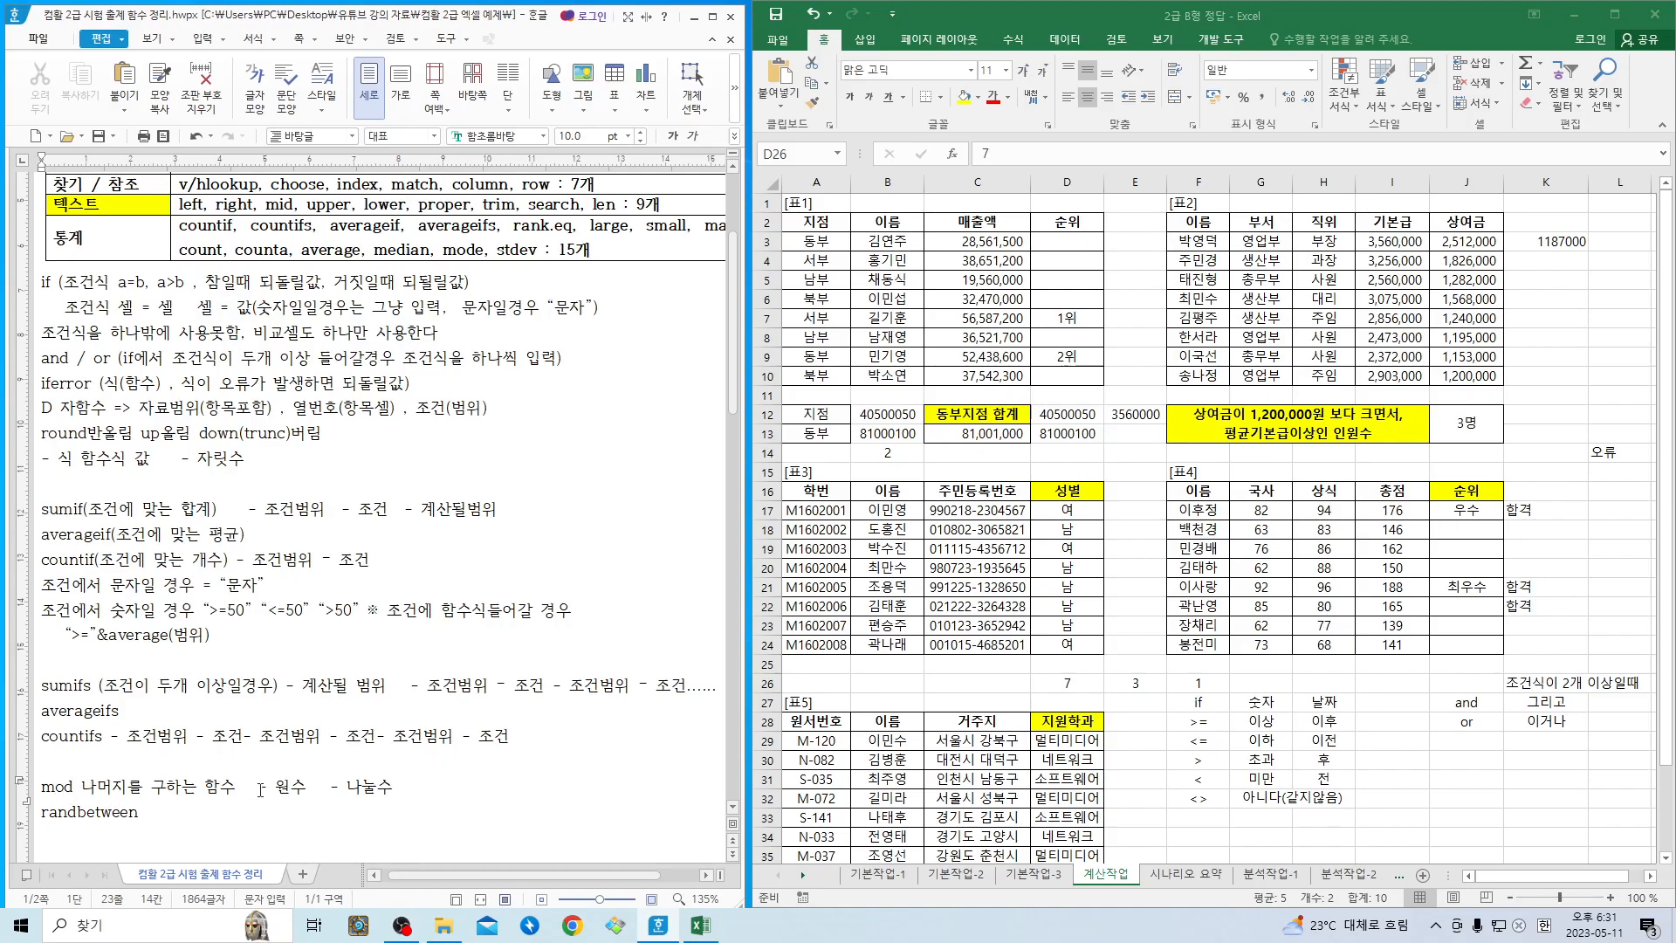
pyautogui.moveTo(276, 787); pyautogui.dragTo(393, 786)
pyautogui.click(399, 791)
pyautogui.click(195, 823)
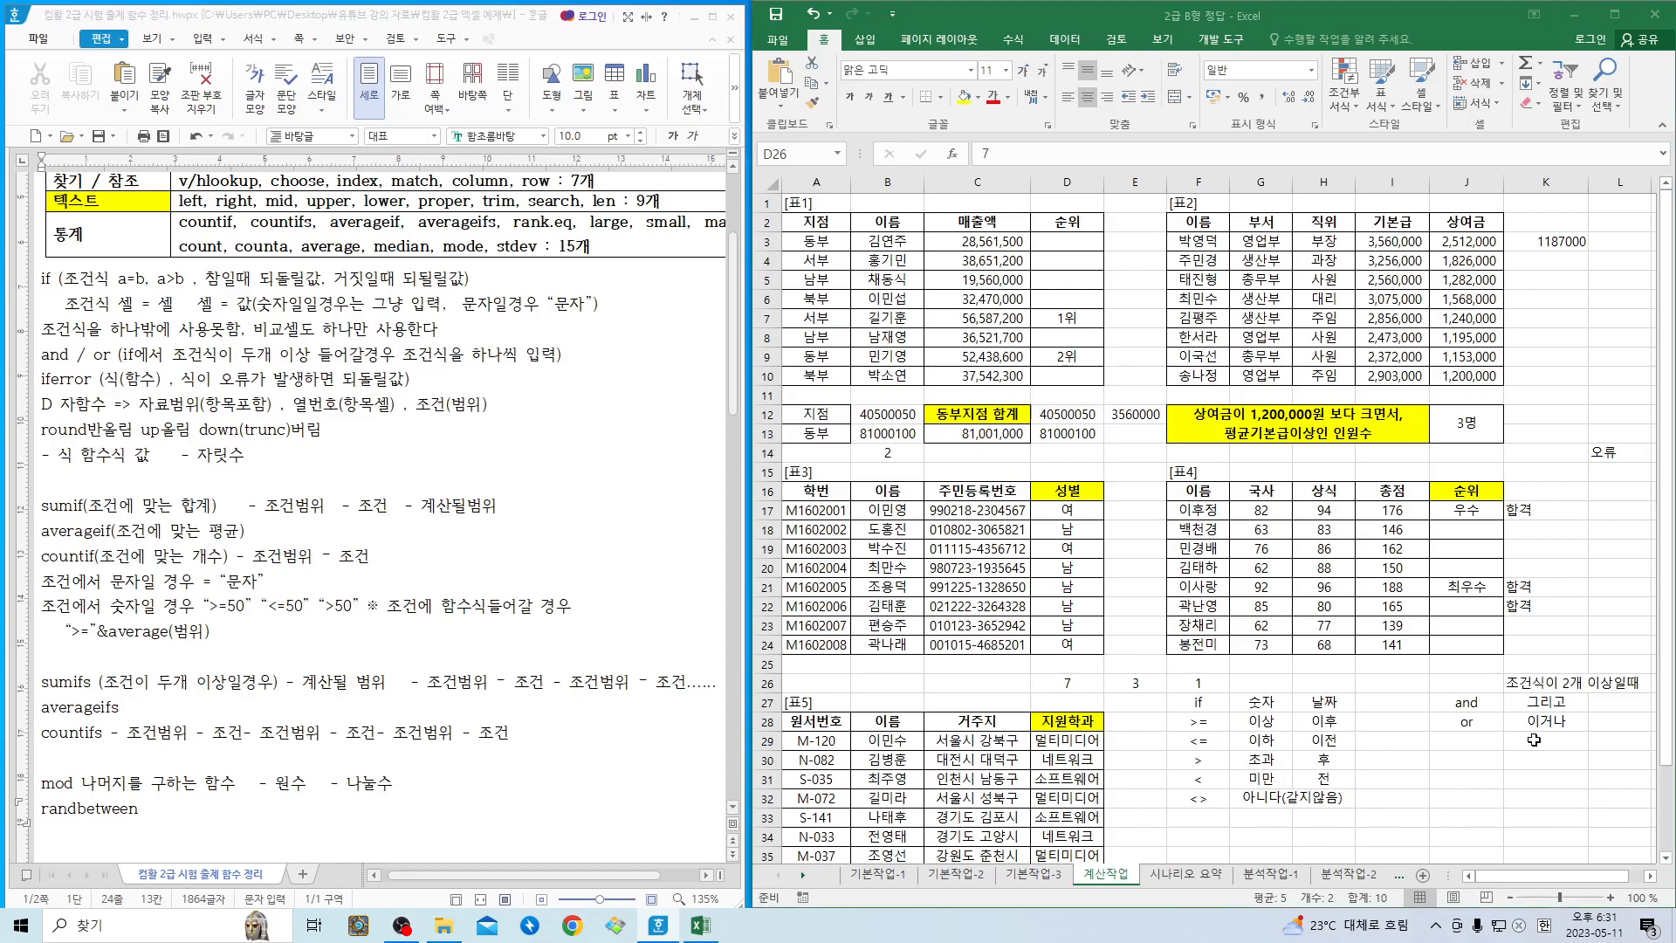
# - Enter the headings 수1 in cell F34 and 수2 in cell G34 of the 계산작업 sheet
pyautogui.scroll(-3, 1571, 759)
pyautogui.click(1196, 679)
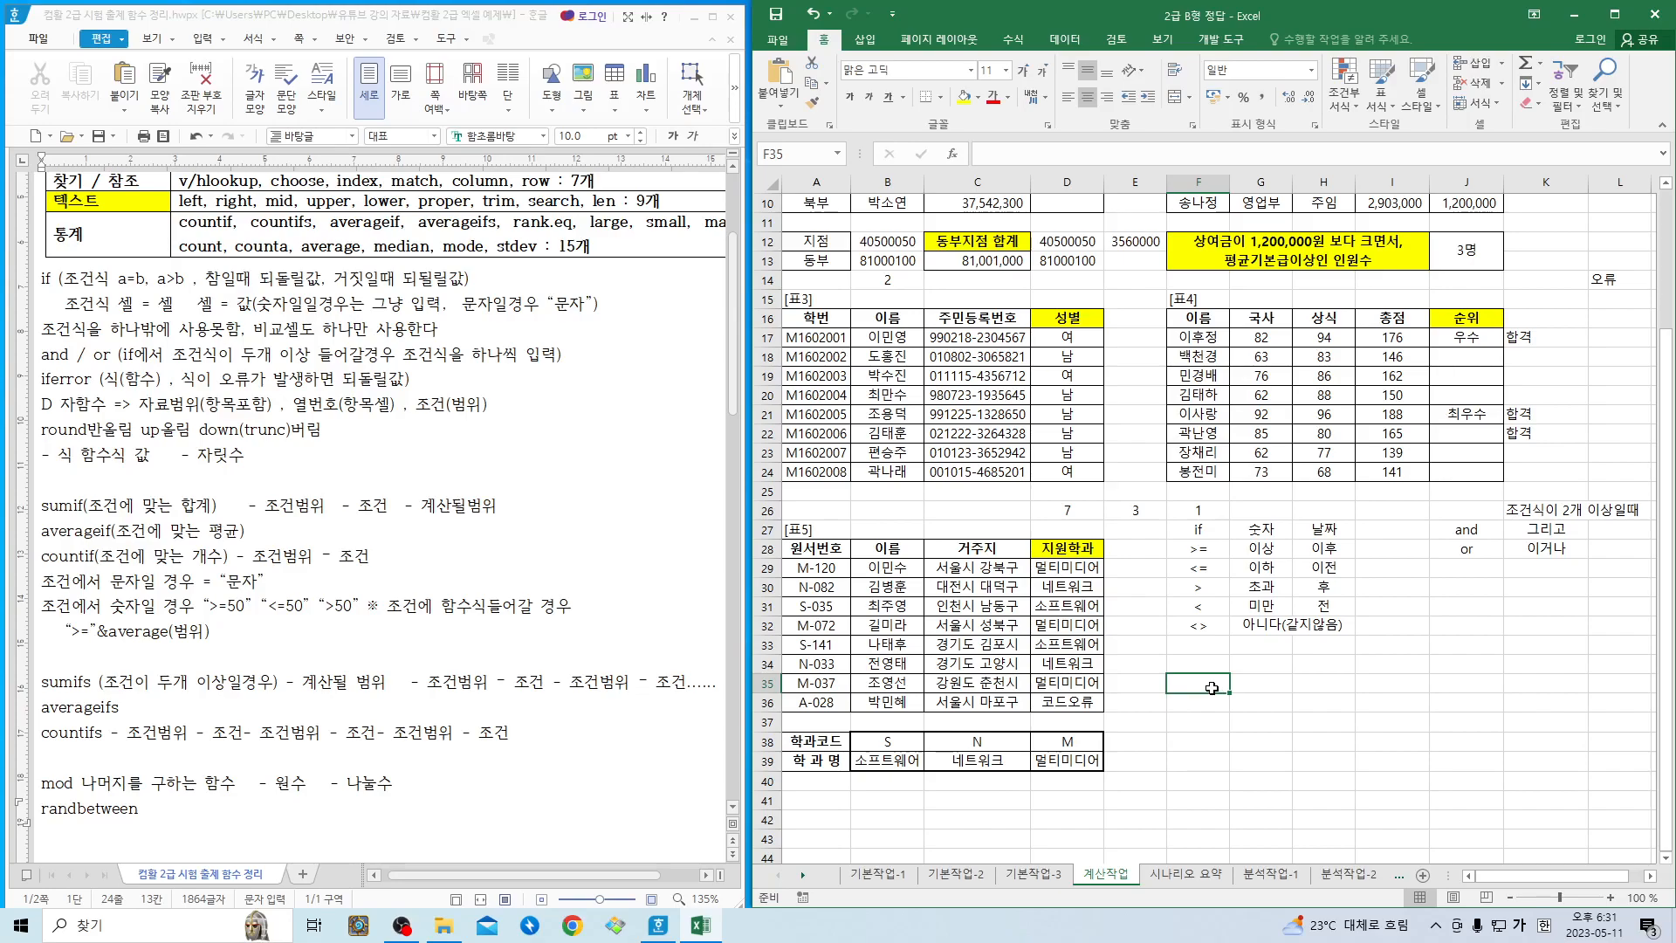
pyautogui.click(1209, 661)
pyautogui.write('수1')
pyautogui.press('Tab')
pyautogui.write('수2')
pyautogui.press('Return')
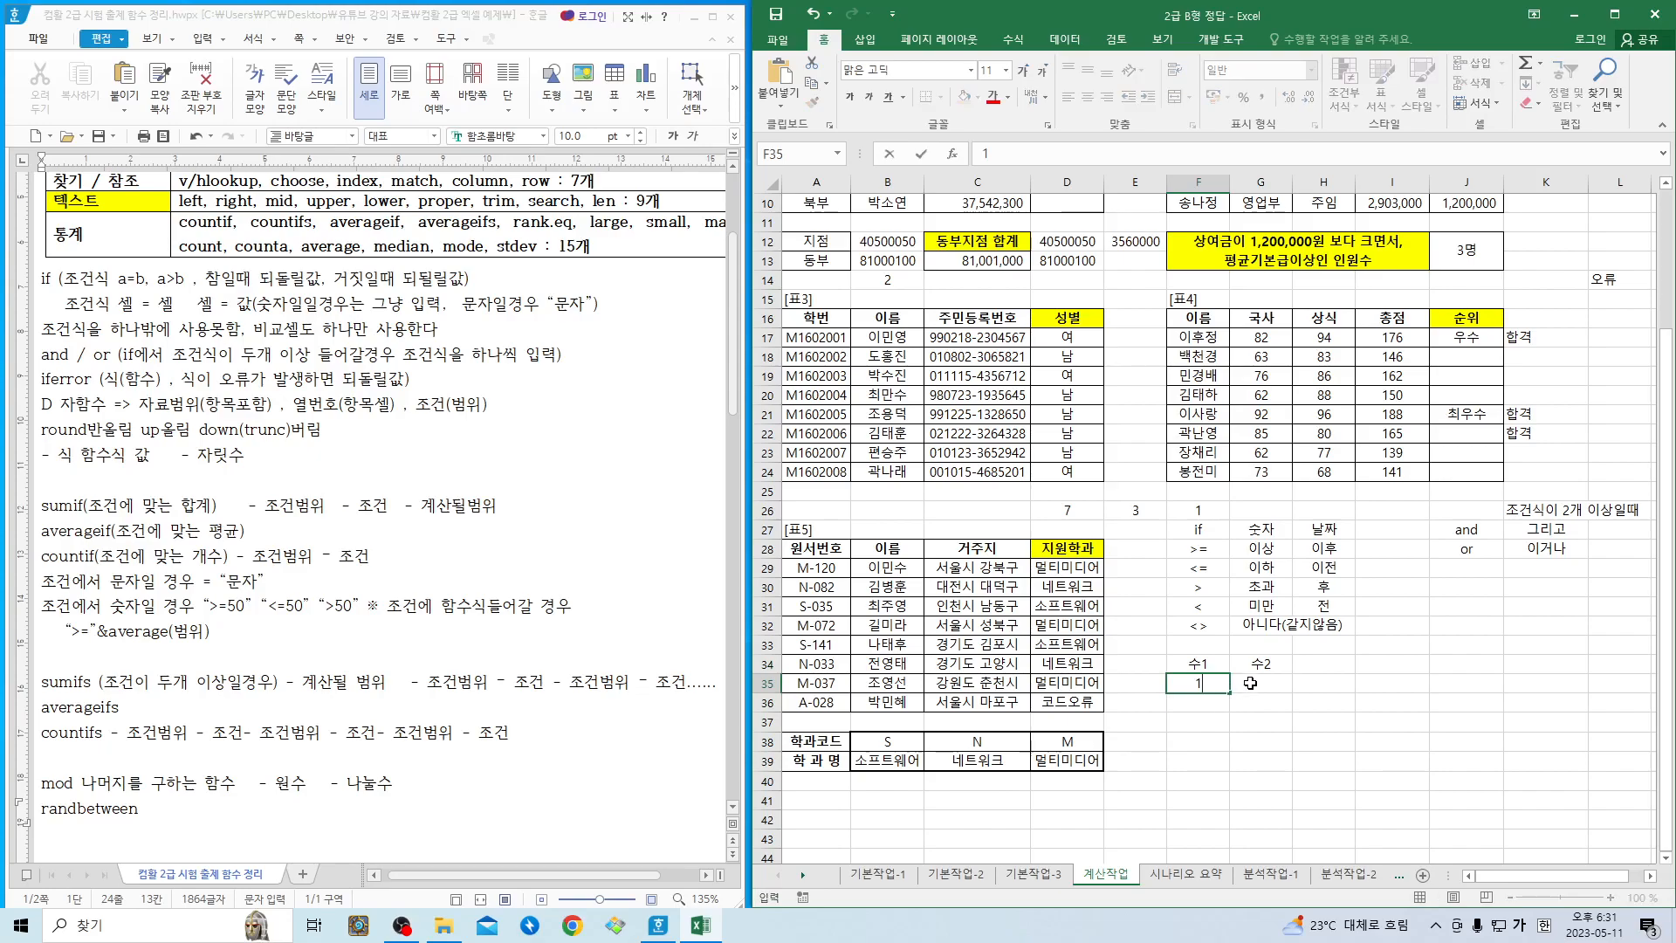
# - Enter 1 in F35 and 45 in G35, and copy both values down through row 40
pyautogui.write('1')
pyautogui.press('Tab')
pyautogui.write('45')
pyautogui.click(1233, 717)
pyautogui.moveTo(1198, 683); pyautogui.dragTo(1282, 788)
pyautogui.click(1323, 682)
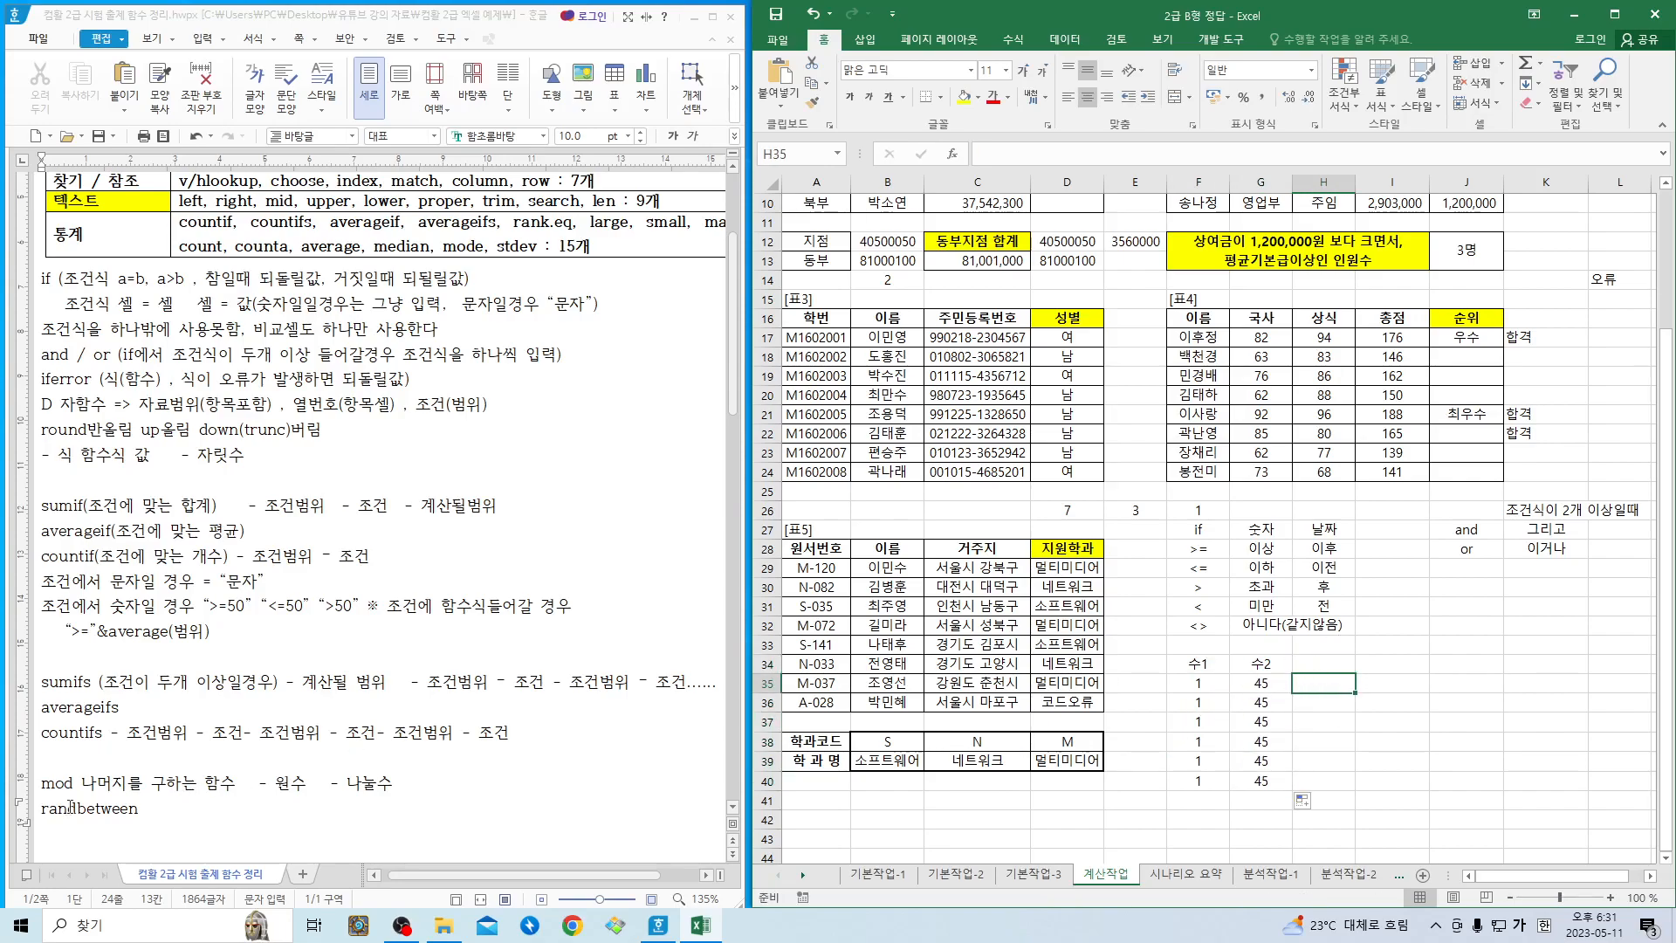
# - Complete the randbetween line in the Hangul notes with its arguments, "- 시작값 - 끝값"
pyautogui.click(217, 829)
pyautogui.write('-')
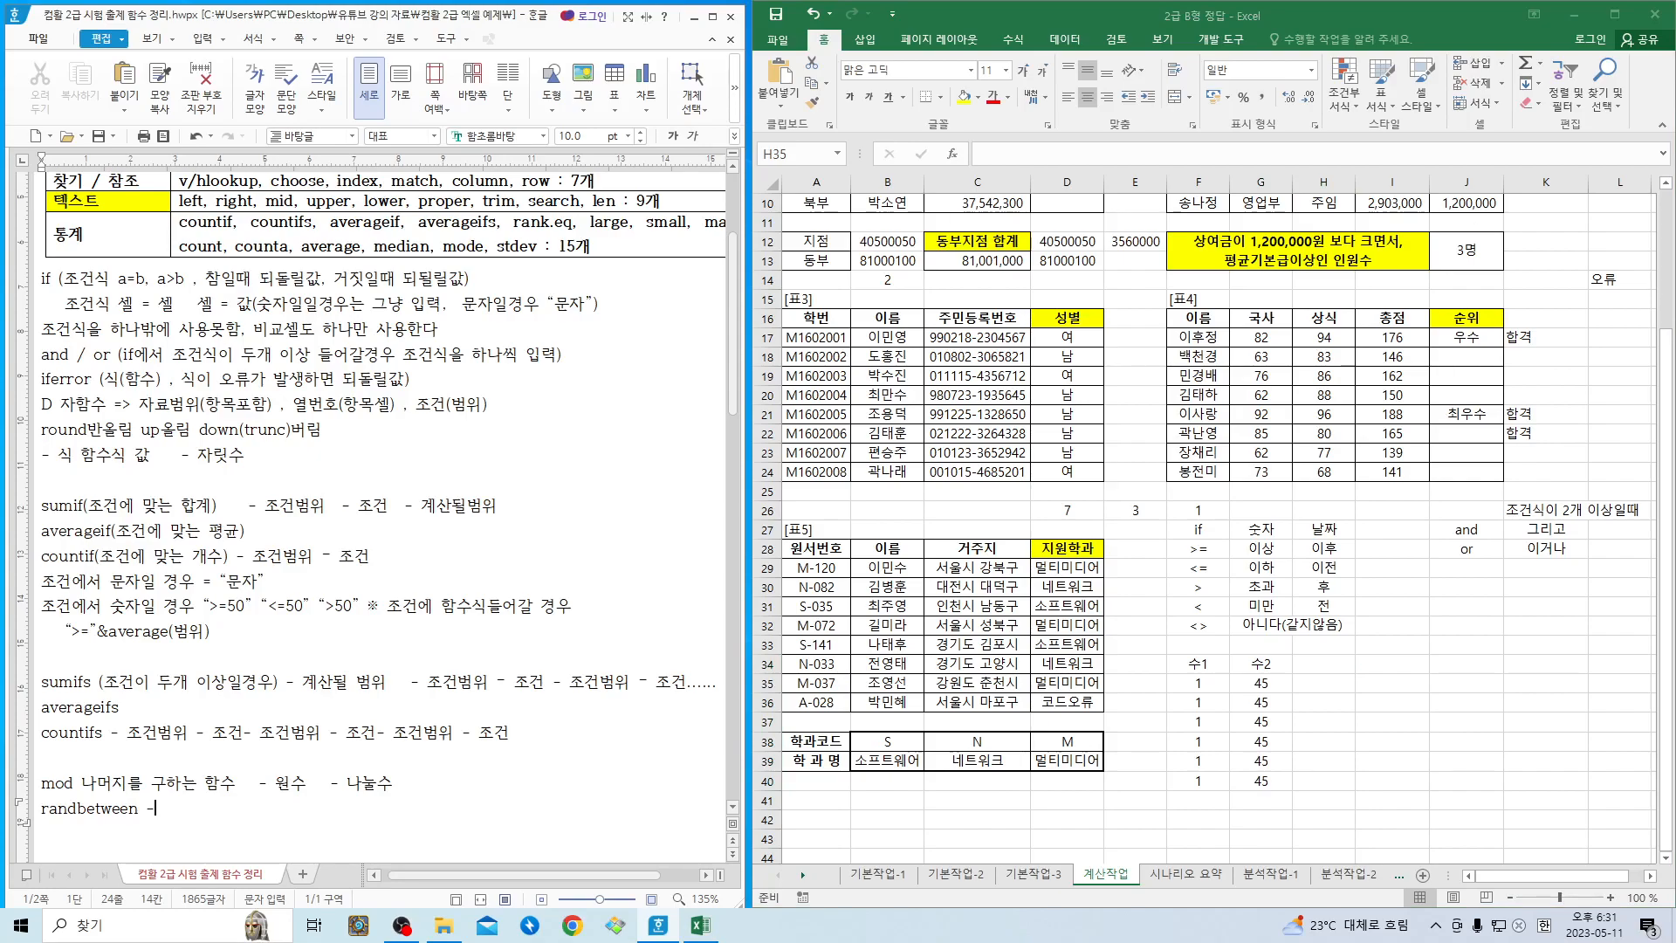
pyautogui.write('작값')
pyautogui.write('(작')
pyautogui.press('BackSpace')
pyautogui.press('BackSpace')
pyautogui.write('- 끝값')
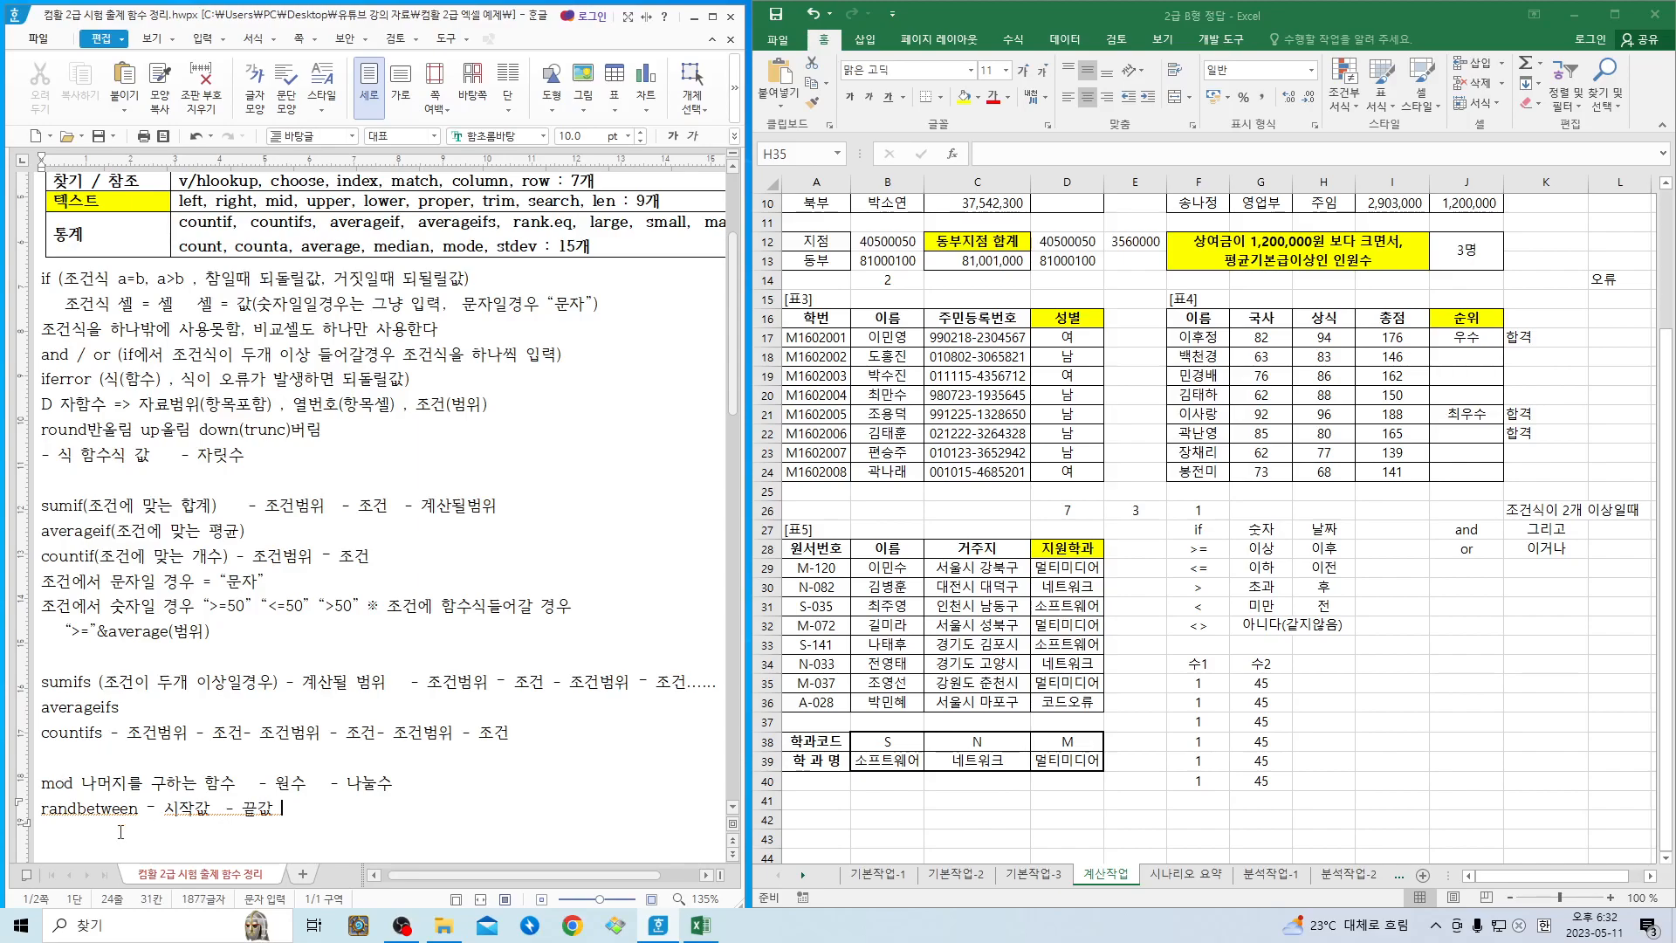
pyautogui.click(187, 812)
# - Switch to Excel and insert the RANDBETWEEN function from the 수학/삼각 category in cell H35
pyautogui.click(1317, 681)
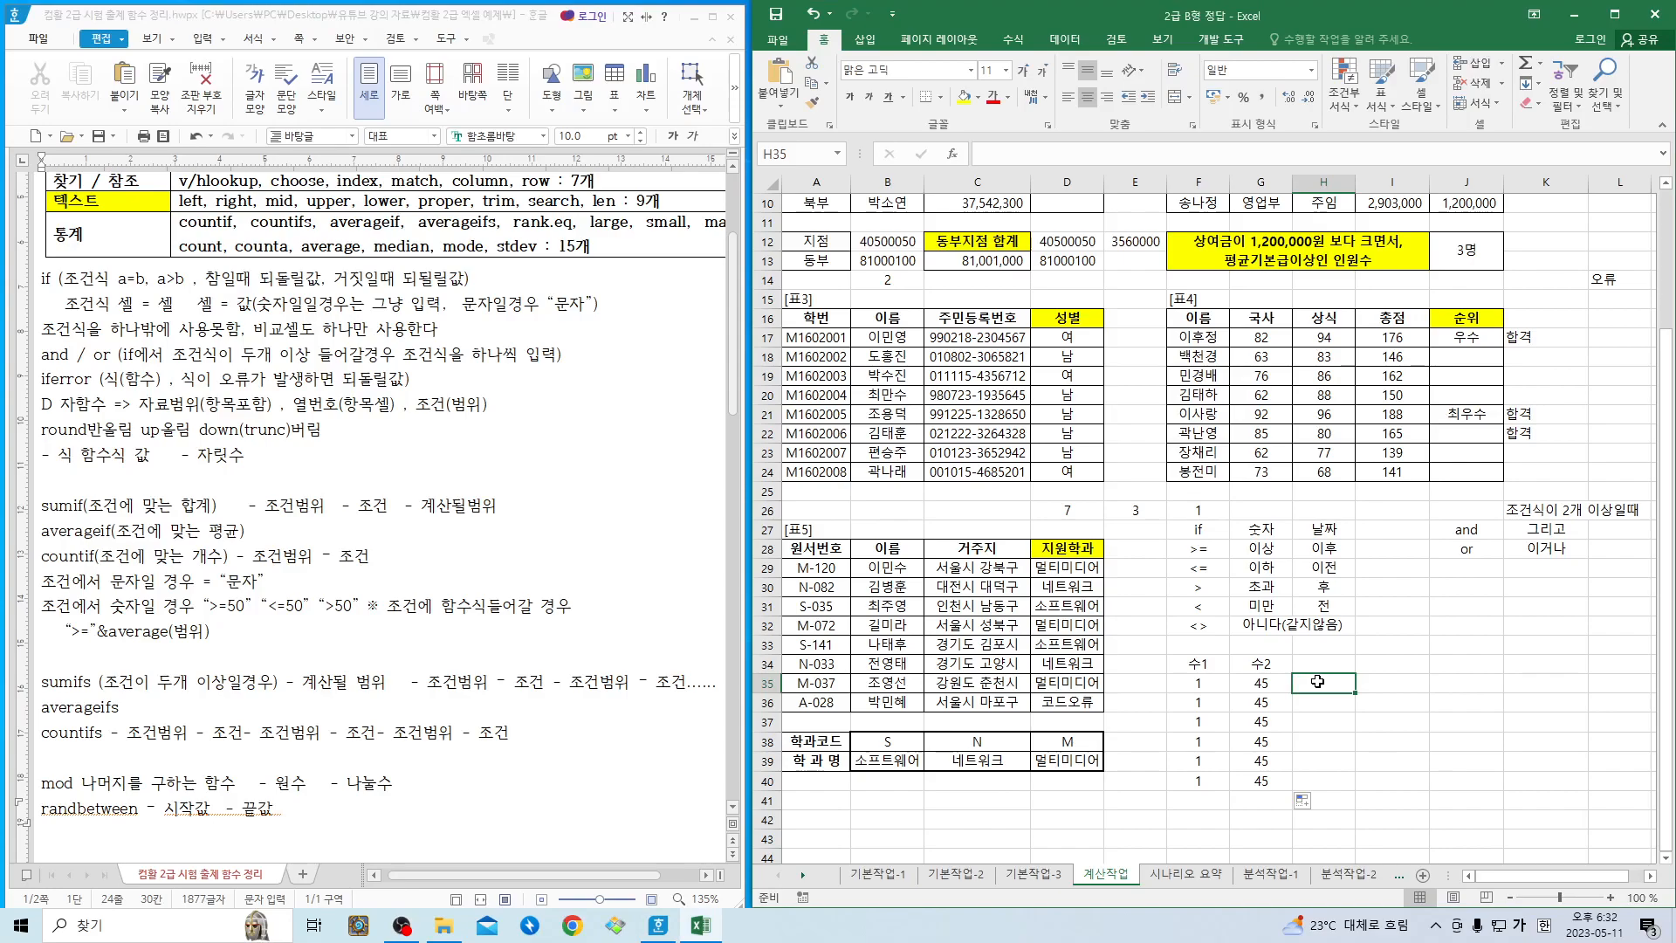
pyautogui.click(957, 157)
pyautogui.click(1132, 394)
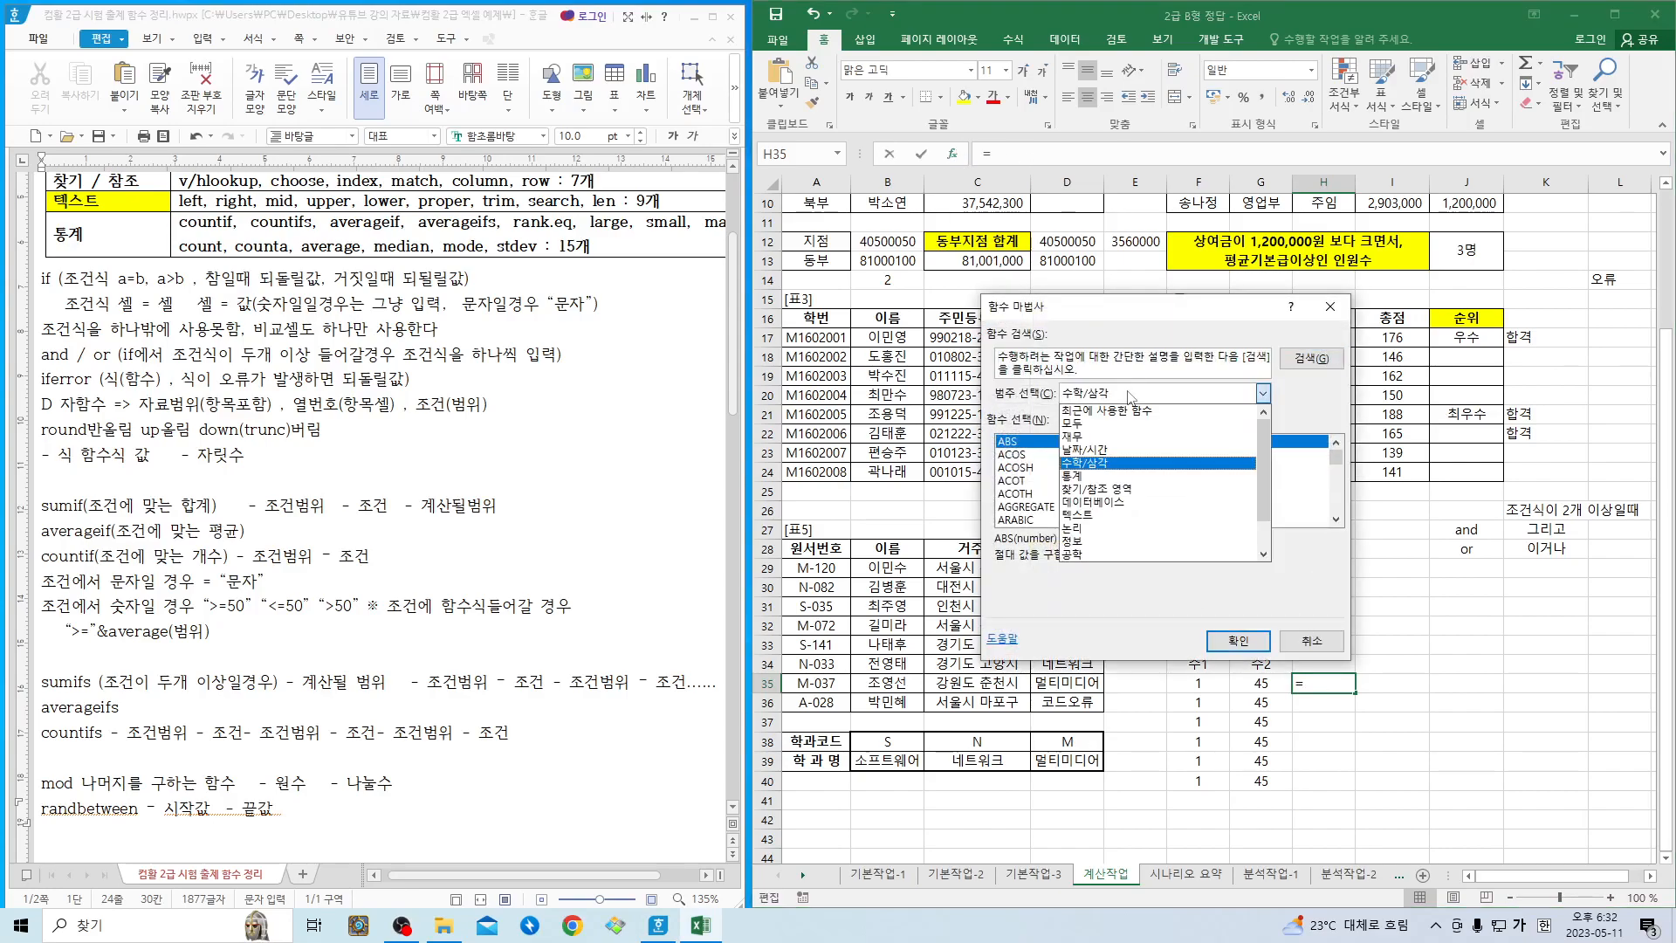
pyautogui.click(1121, 463)
pyautogui.scroll(-14, 1097, 505)
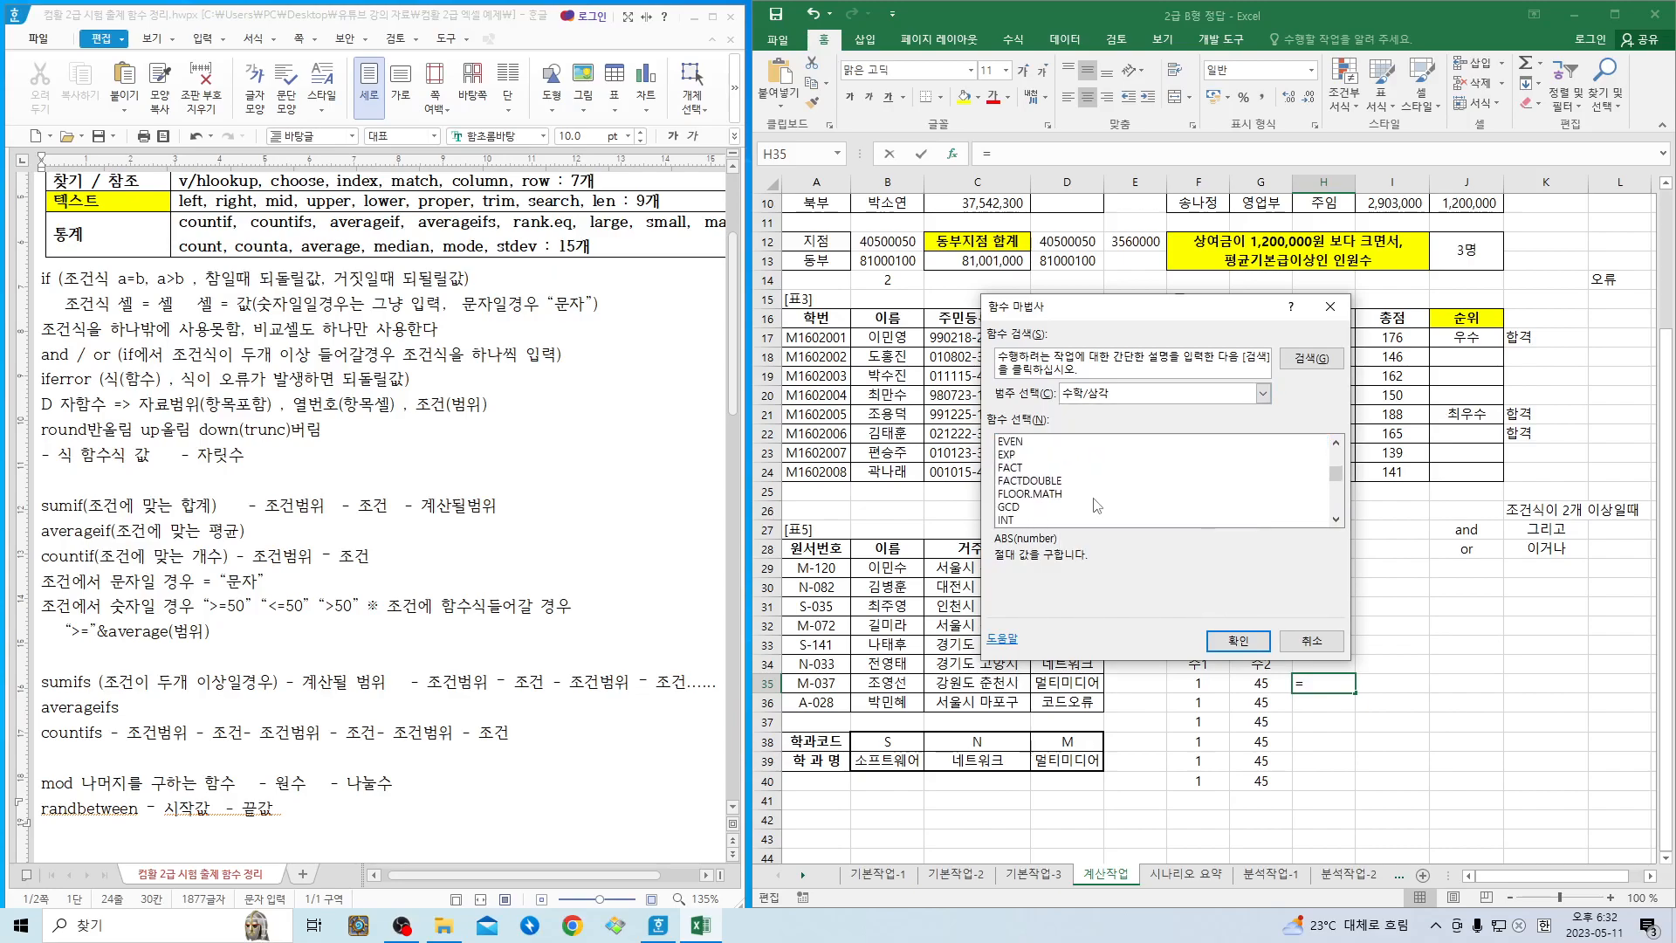
pyautogui.scroll(-3, 1097, 505)
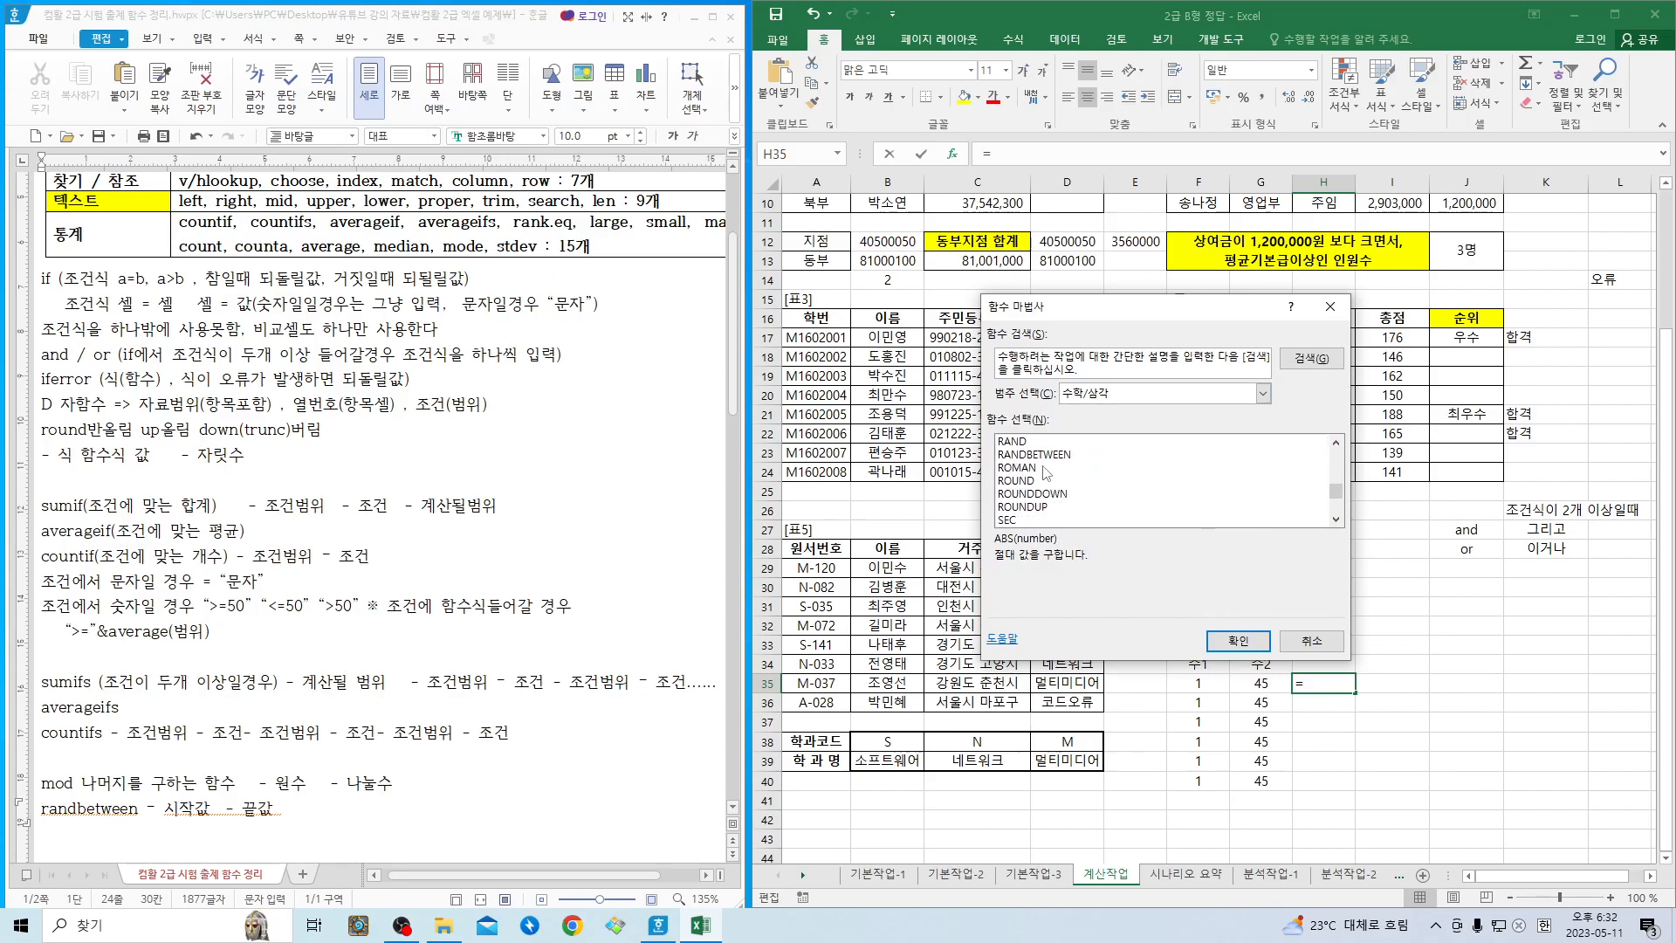
pyautogui.doubleClick(1044, 456)
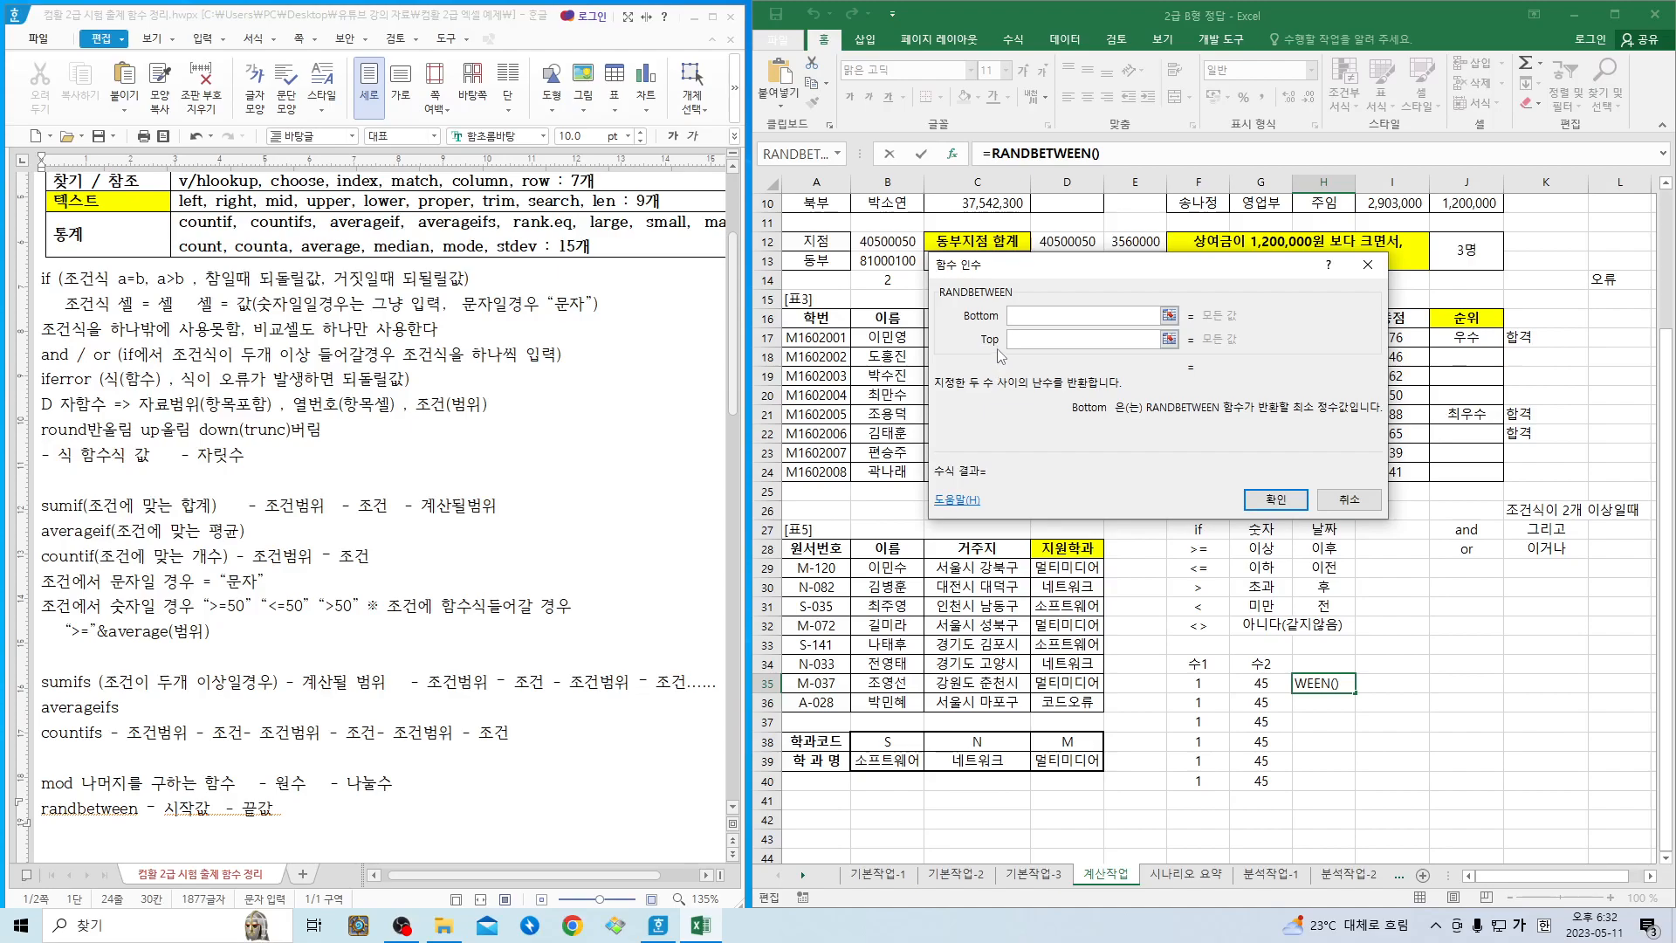
# - Set RANDBETWEEN's Bottom to F35 and Top to G35, and complete the formula
pyautogui.click(1202, 683)
pyautogui.press('Tab')
pyautogui.click(1264, 685)
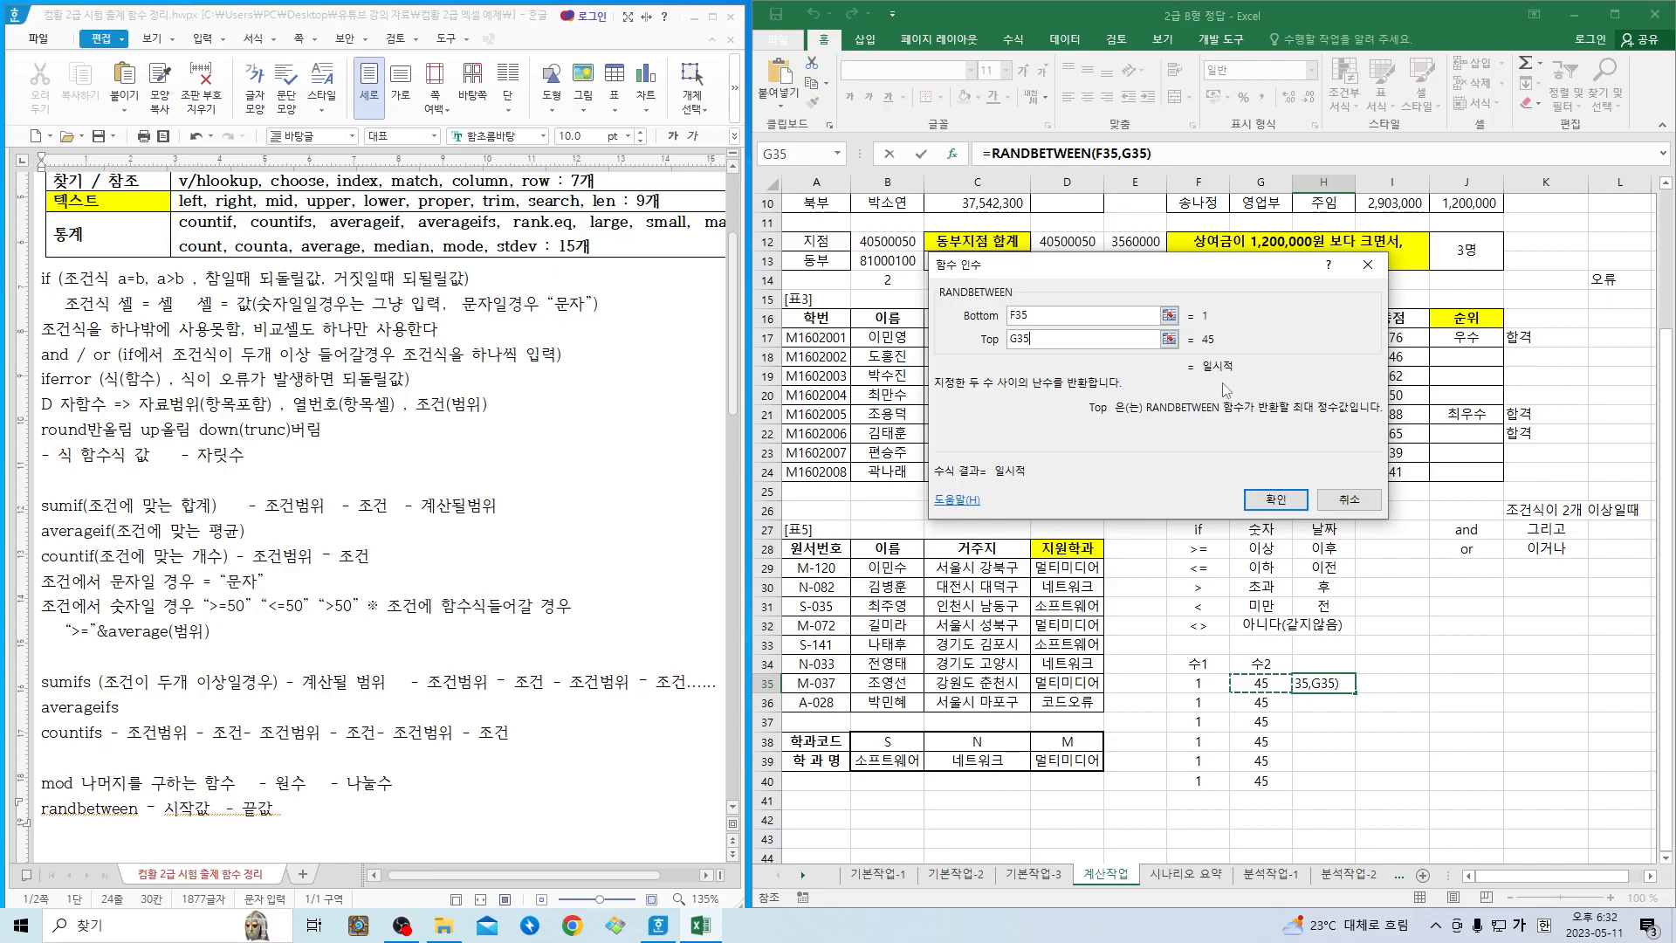
pyautogui.click(1275, 499)
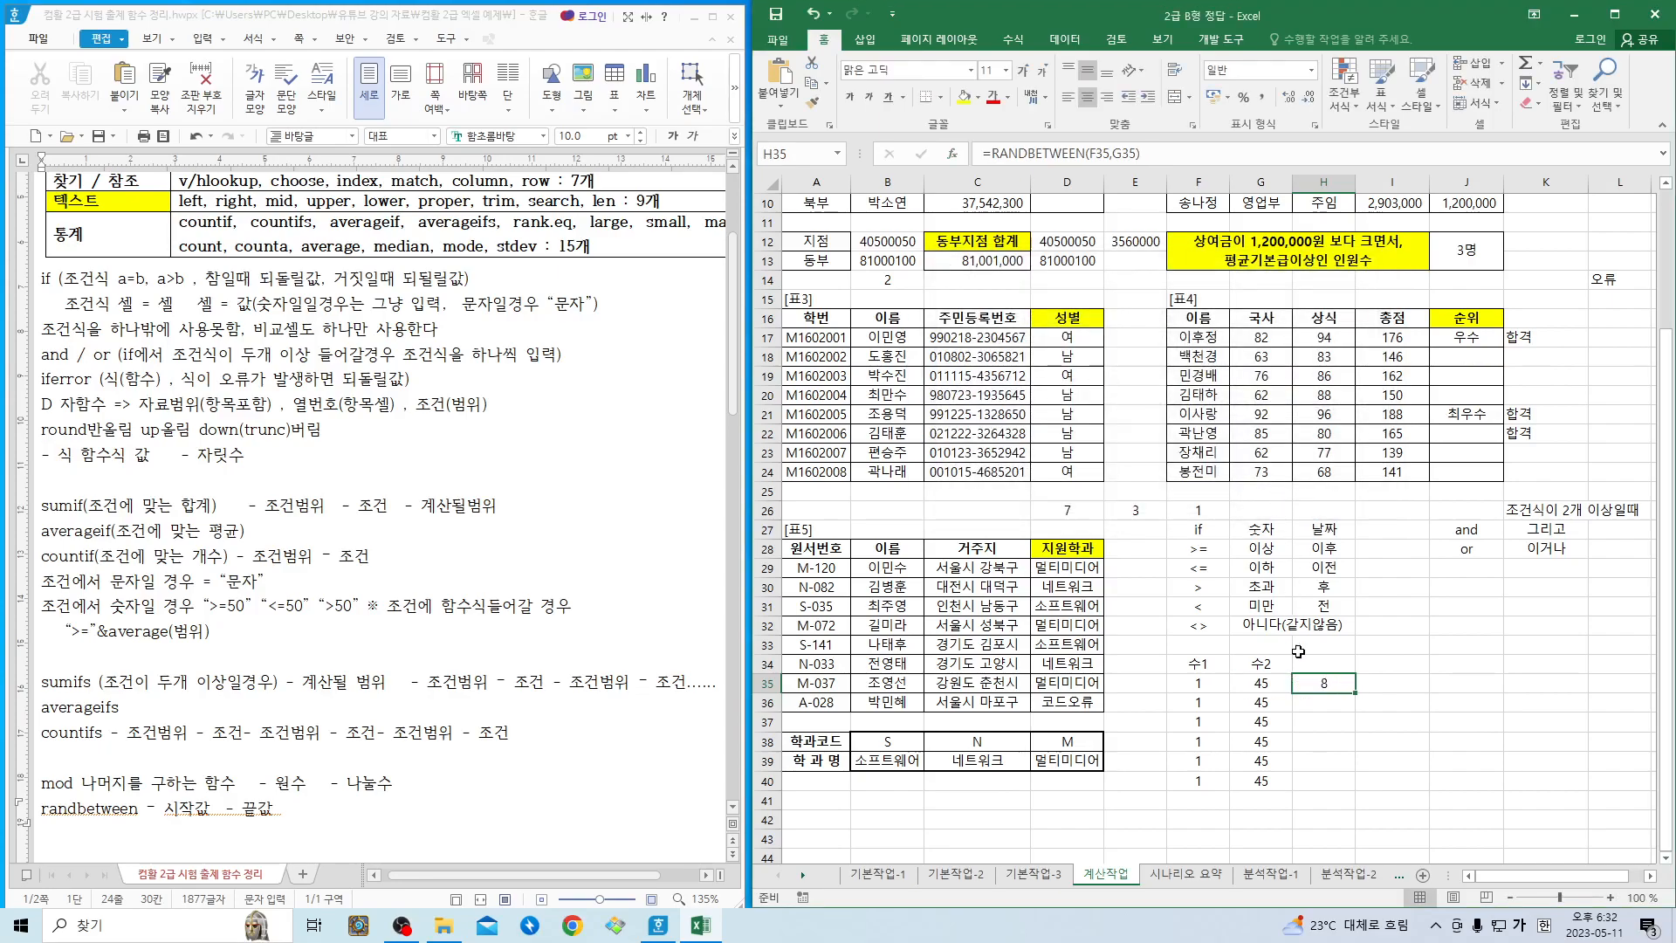
# - Fill the RANDBETWEEN formula from H35 down through H40, repeating the fill several times to regenerate the random numbers
pyautogui.moveTo(1355, 692); pyautogui.dragTo(1356, 792)
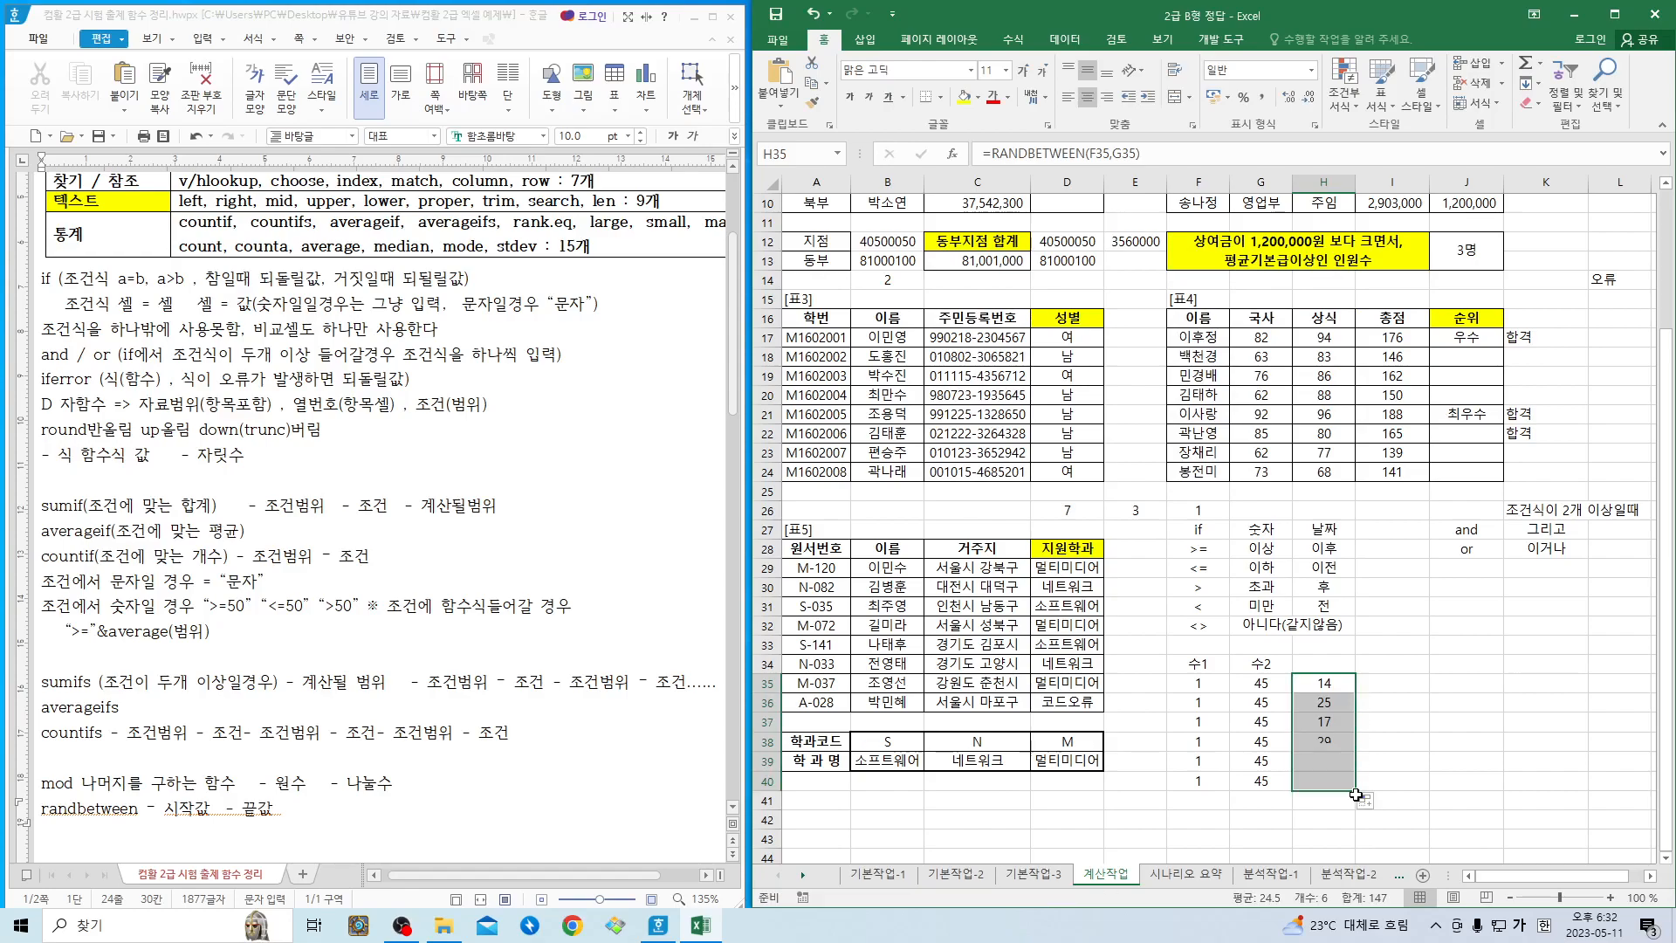
pyautogui.click(1321, 683)
pyautogui.moveTo(1357, 696); pyautogui.dragTo(1353, 790)
pyautogui.click(1345, 687)
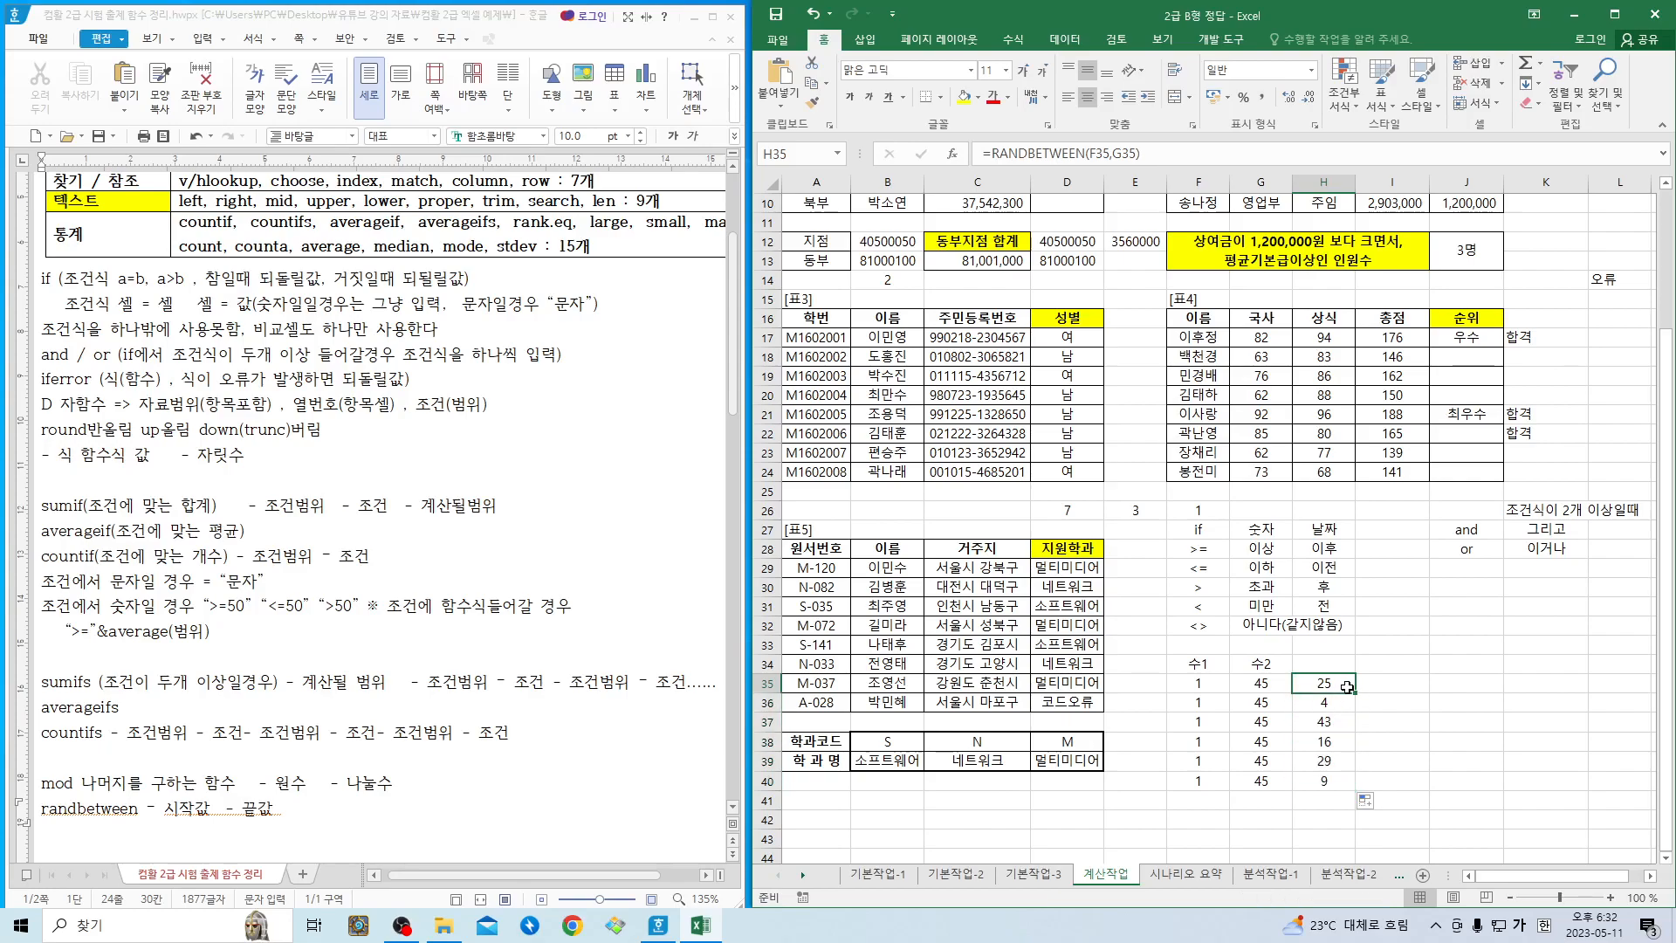
pyautogui.moveTo(1355, 693); pyautogui.dragTo(1351, 790)
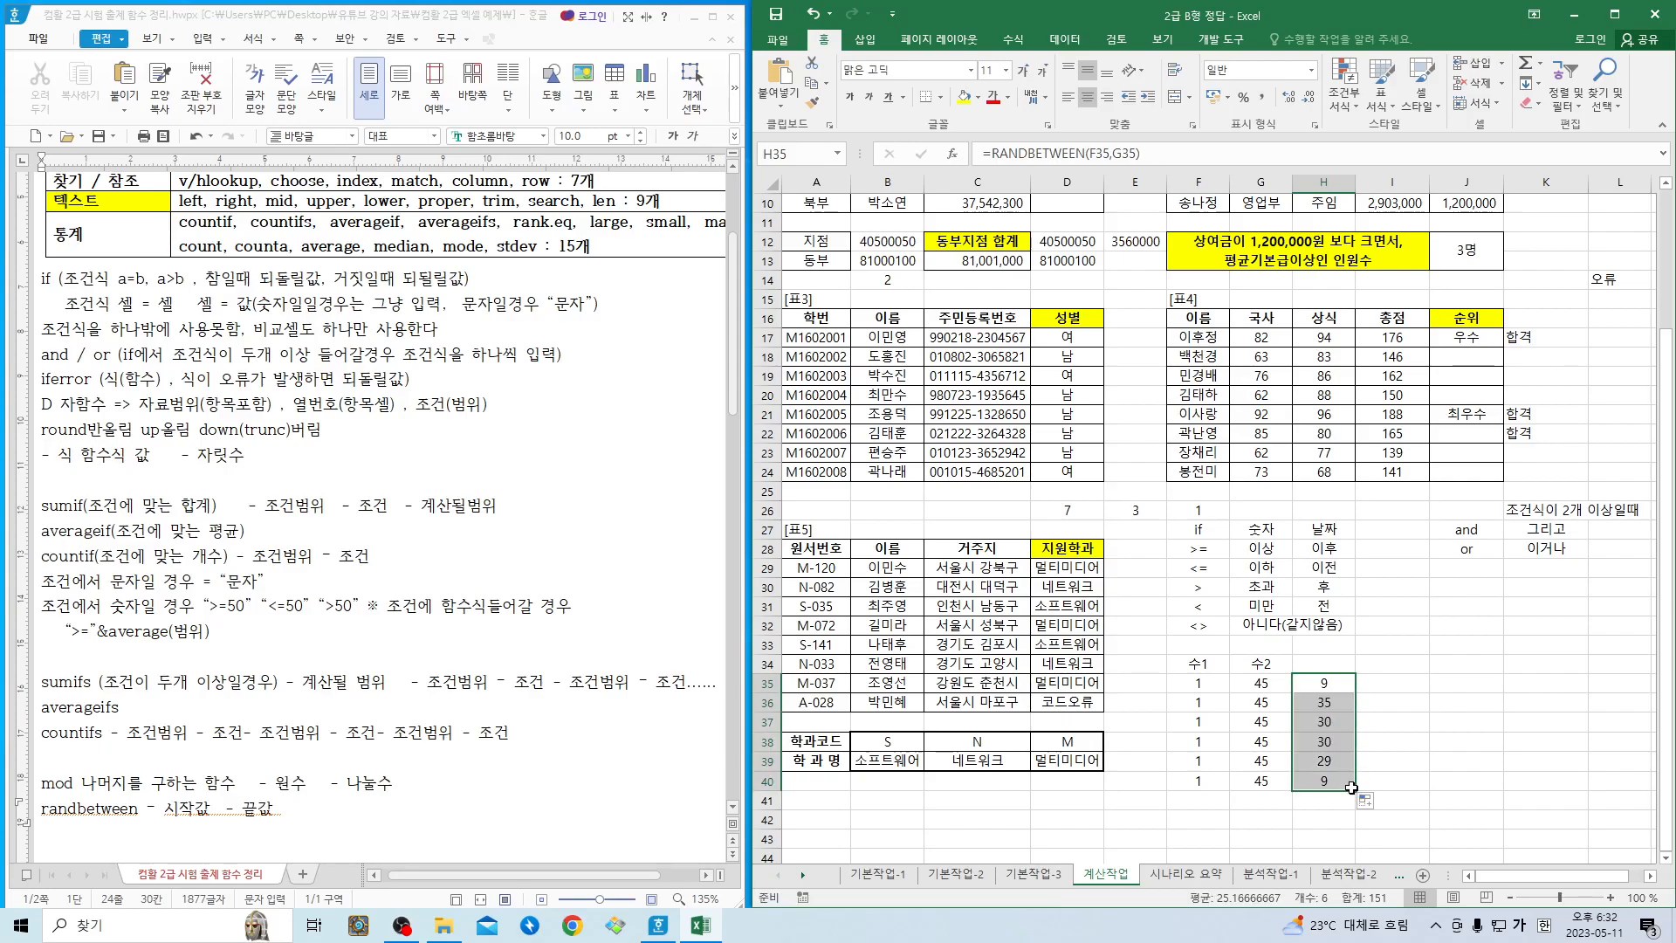
pyautogui.click(1325, 683)
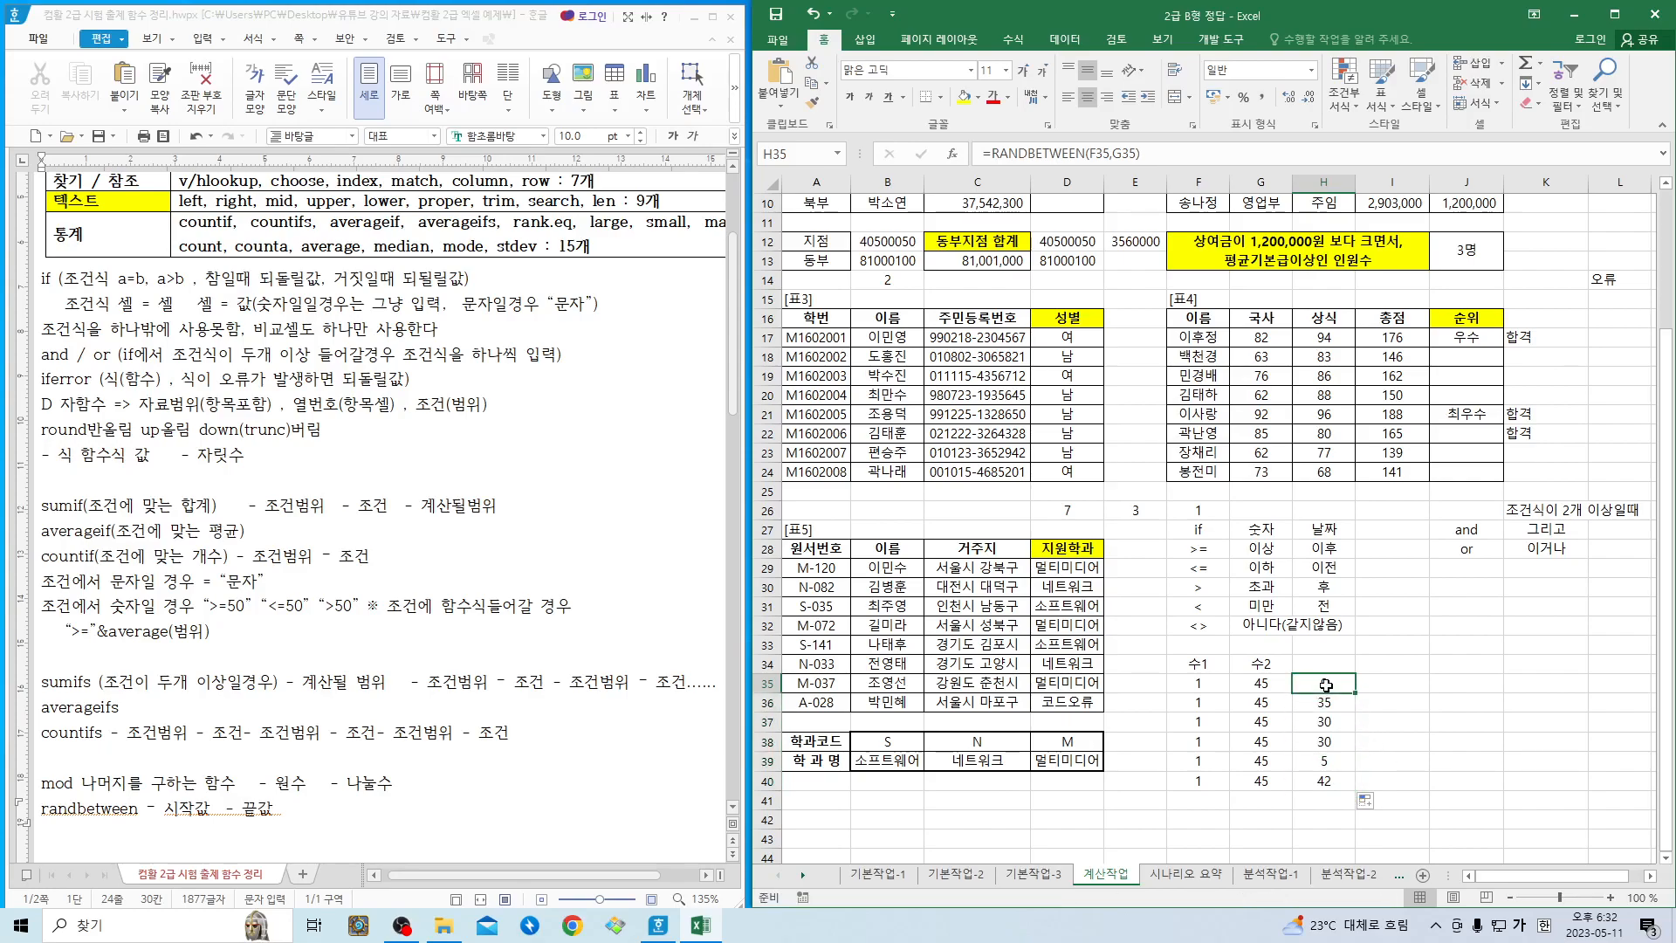
pyautogui.moveTo(1356, 693); pyautogui.dragTo(1359, 779)
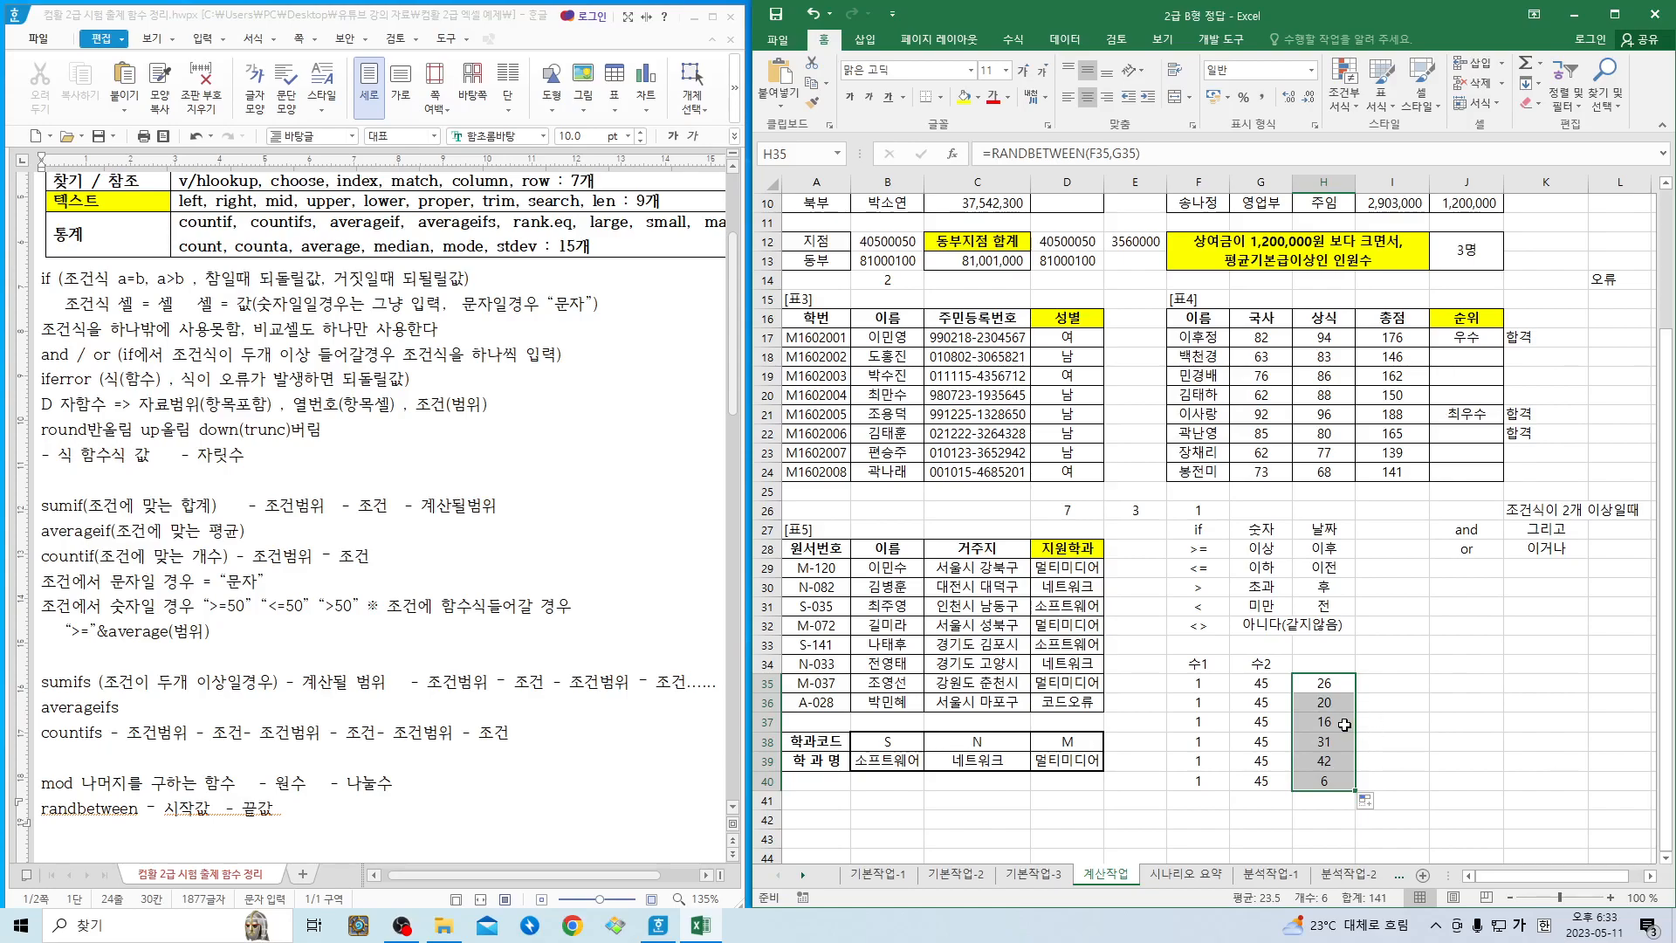
# - Review the random numbers in H35:H40, the randbetween line of the Hangul notes and the 수학 / 삼각 row of the function table
pyautogui.moveTo(1311, 692); pyautogui.dragTo(1323, 782)
pyautogui.moveTo(1328, 694); pyautogui.dragTo(1325, 760)
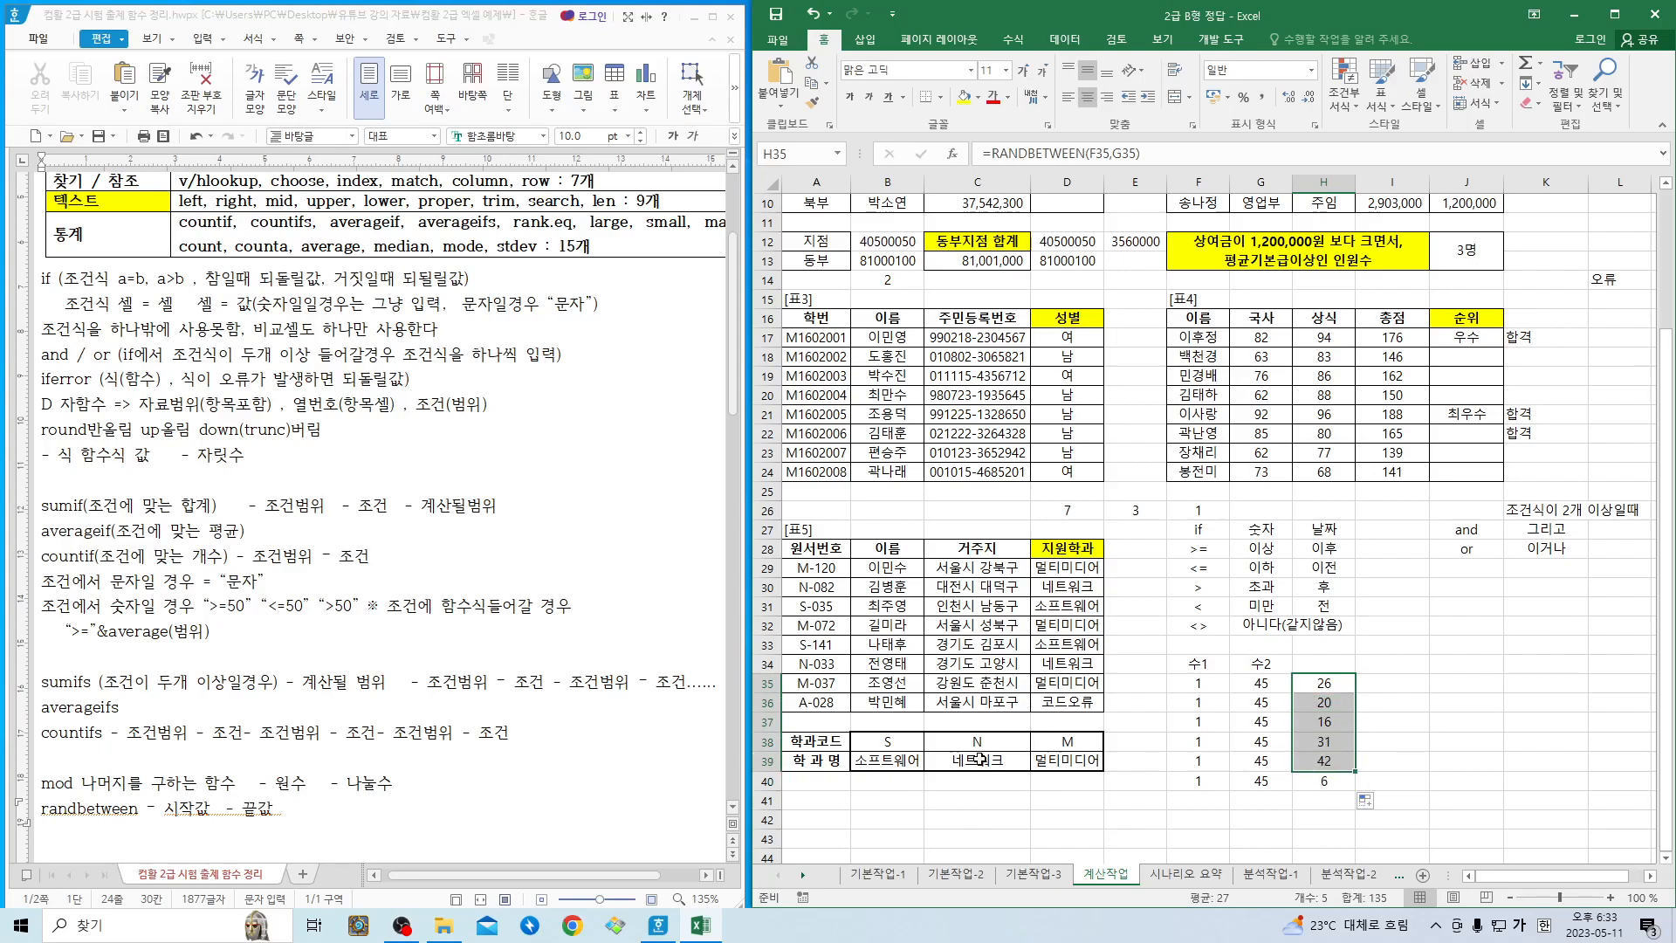
pyautogui.click(327, 800)
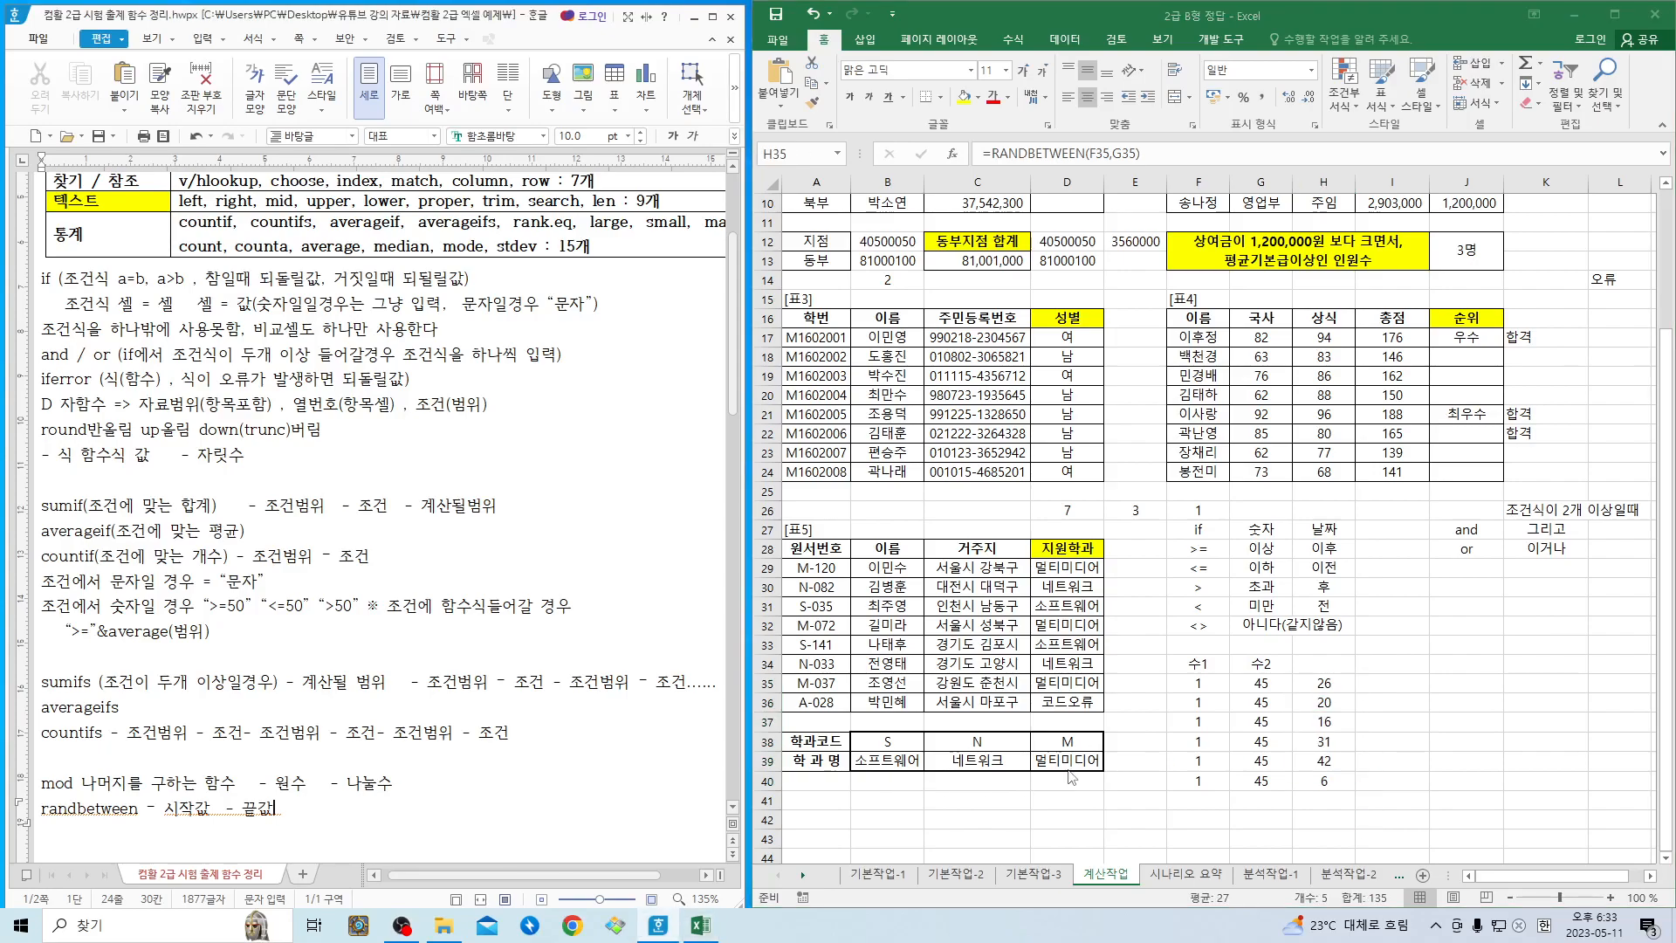
pyautogui.click(1306, 692)
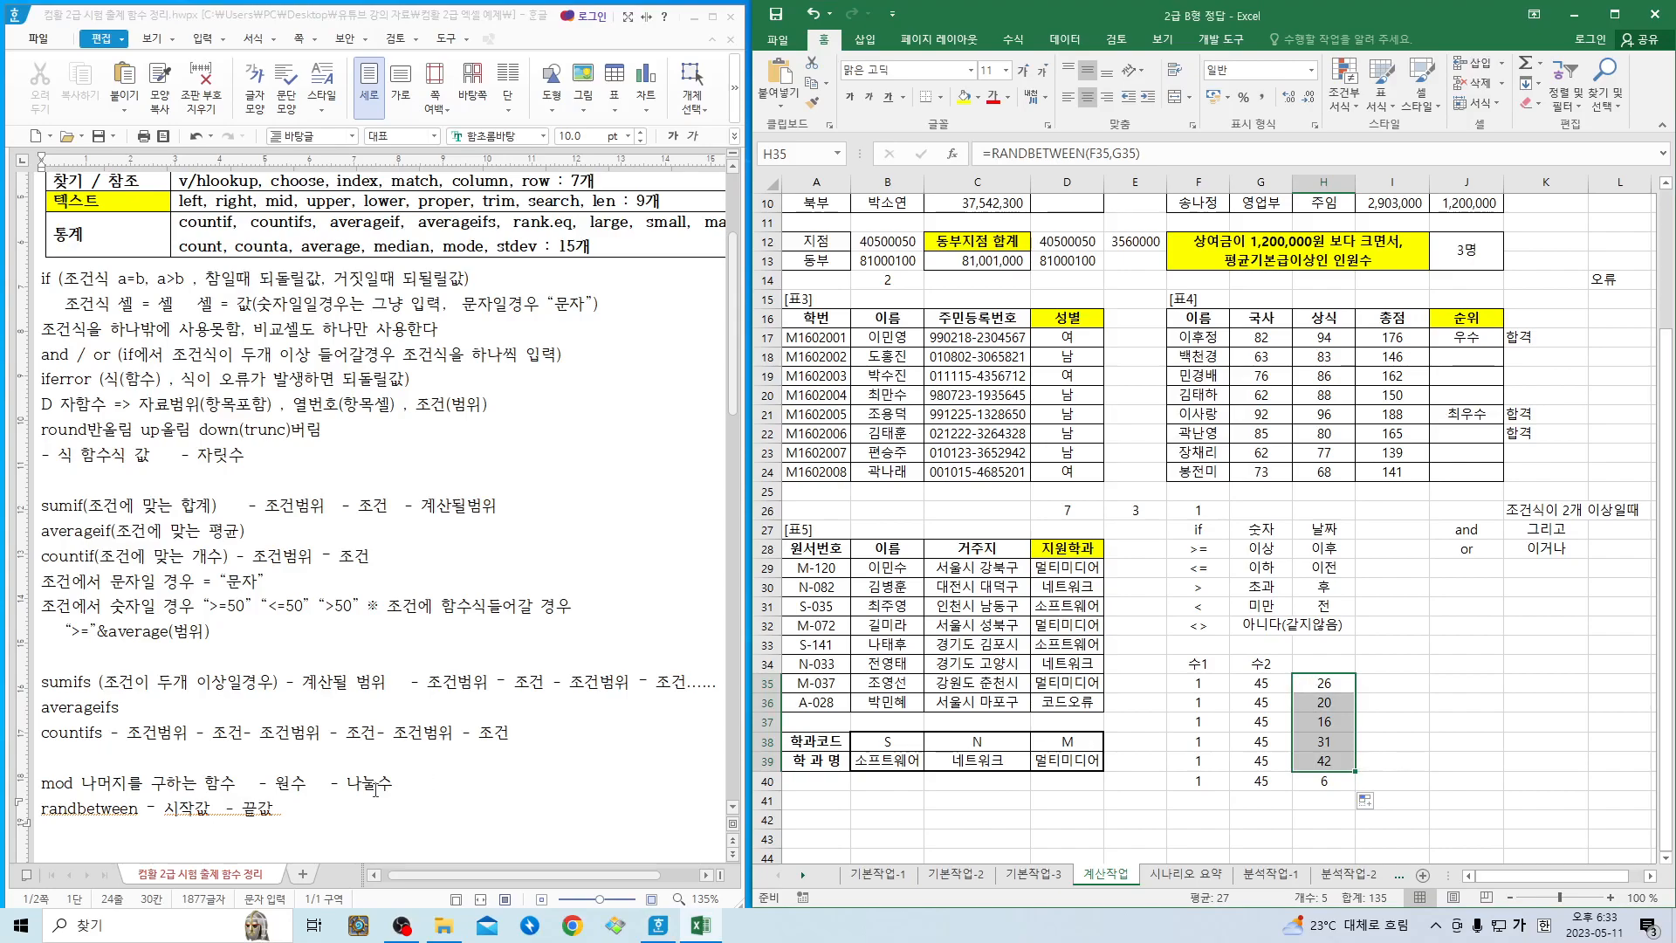
pyautogui.scroll(3, 367, 785)
pyautogui.click(191, 380)
pyautogui.scroll(3, 175, 374)
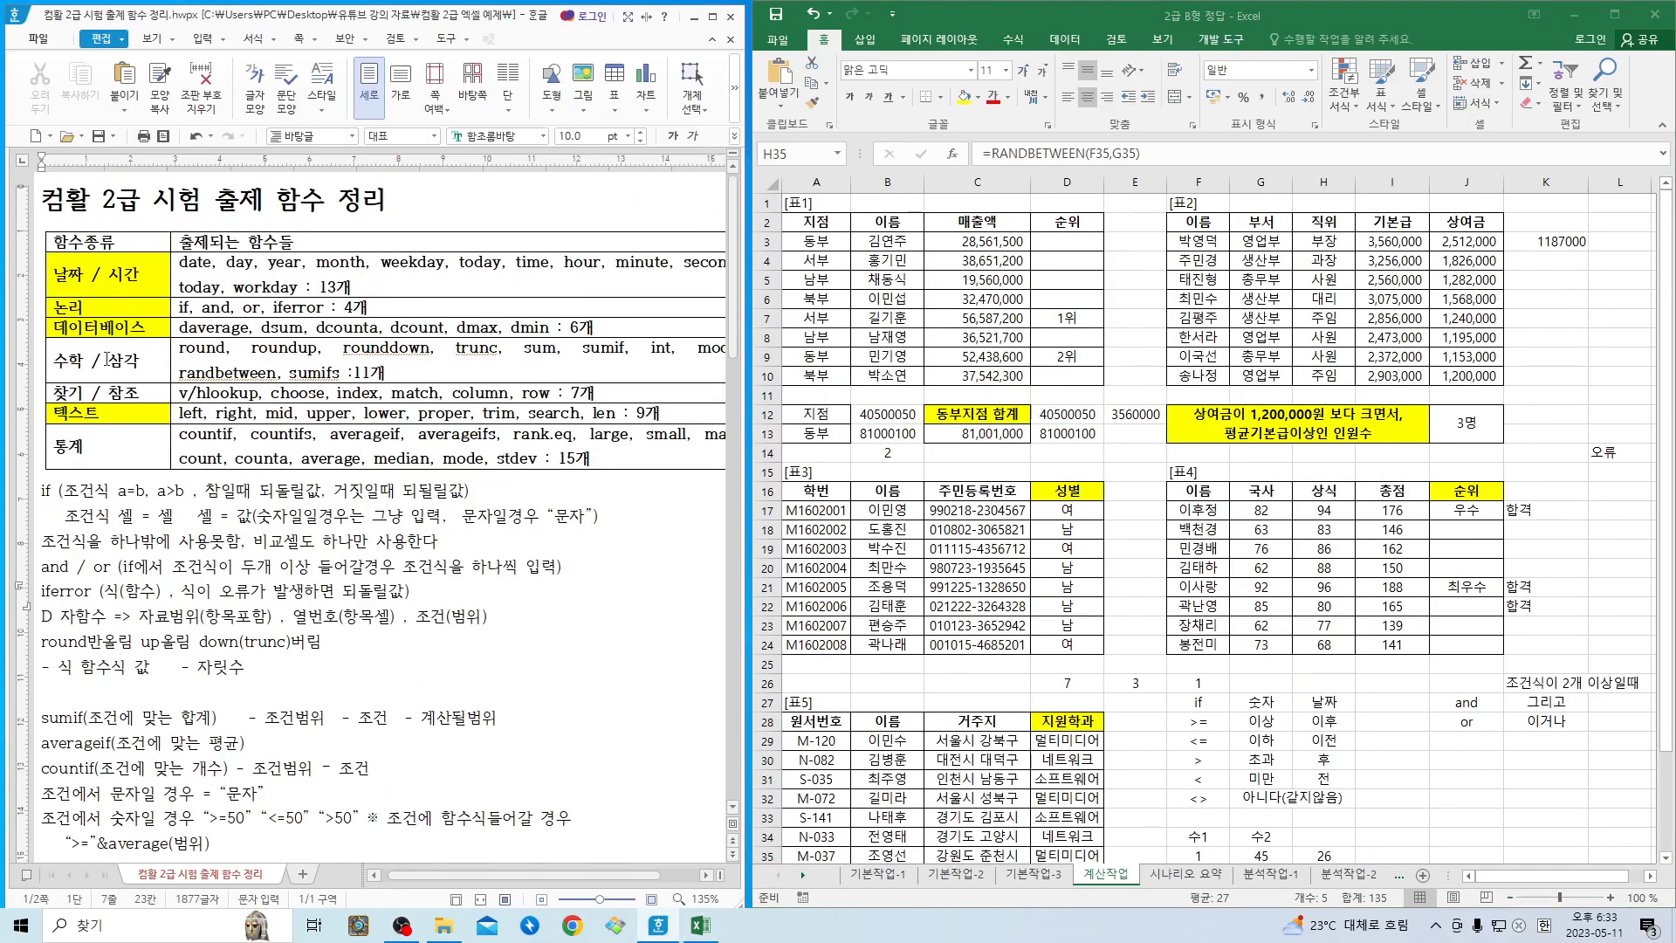
pyautogui.click(200, 373)
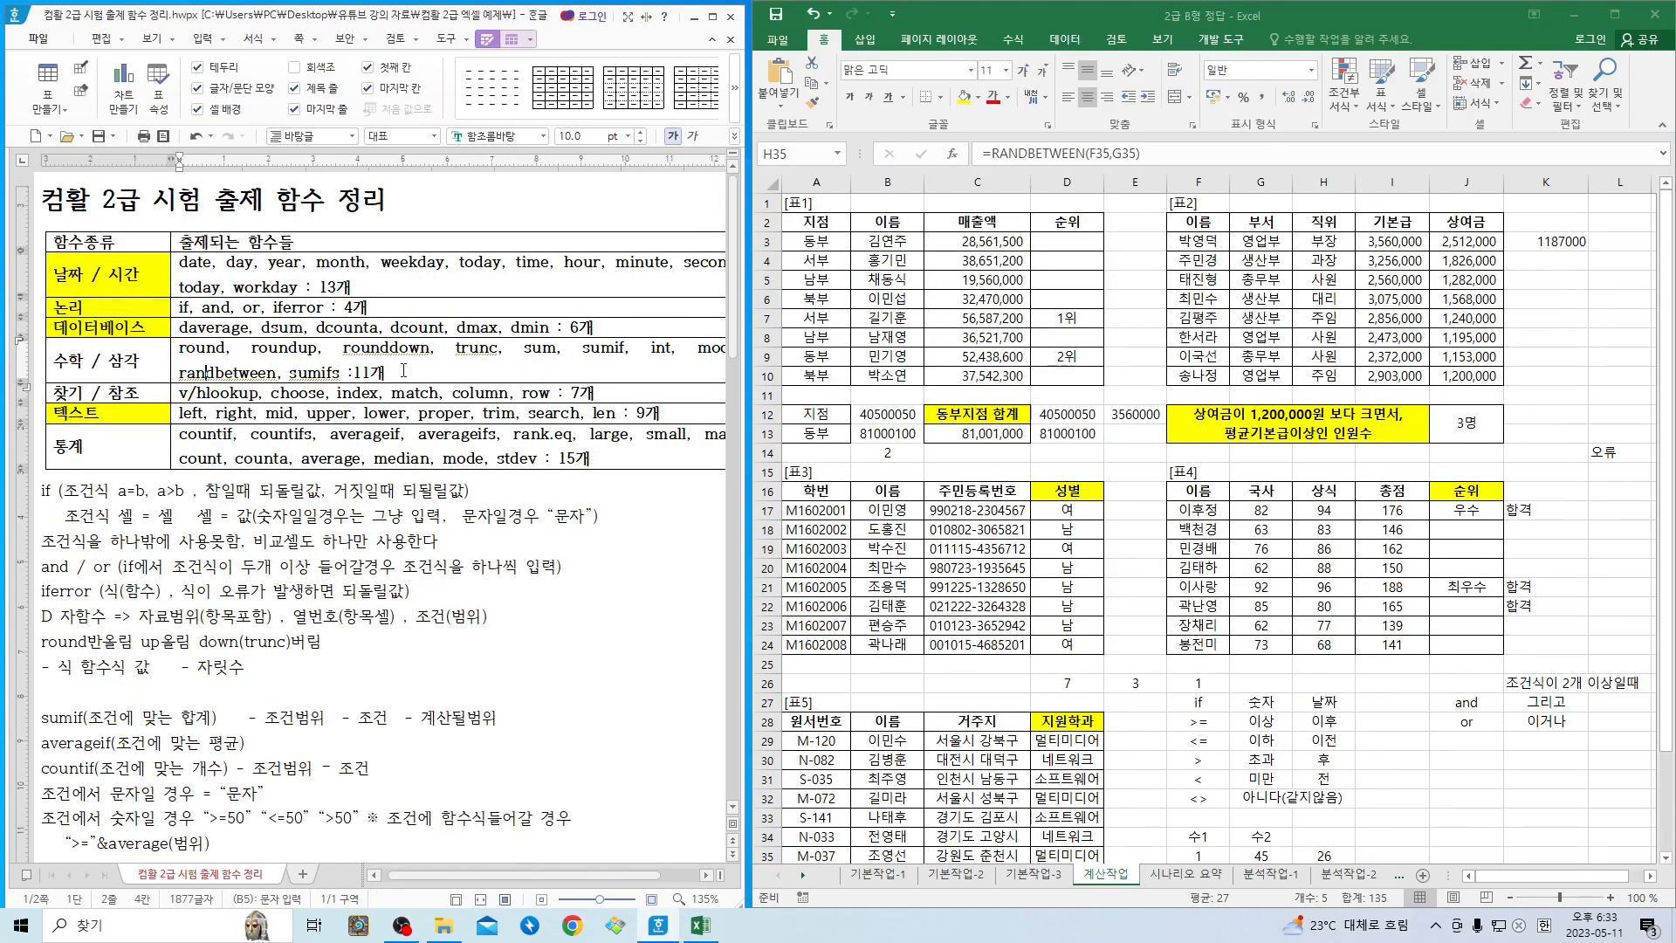
pyautogui.moveTo(657, 346)
pyautogui.mouseDown()
pyautogui.moveTo(738, 349)
pyautogui.moveTo(656, 348)
pyautogui.mouseUp()
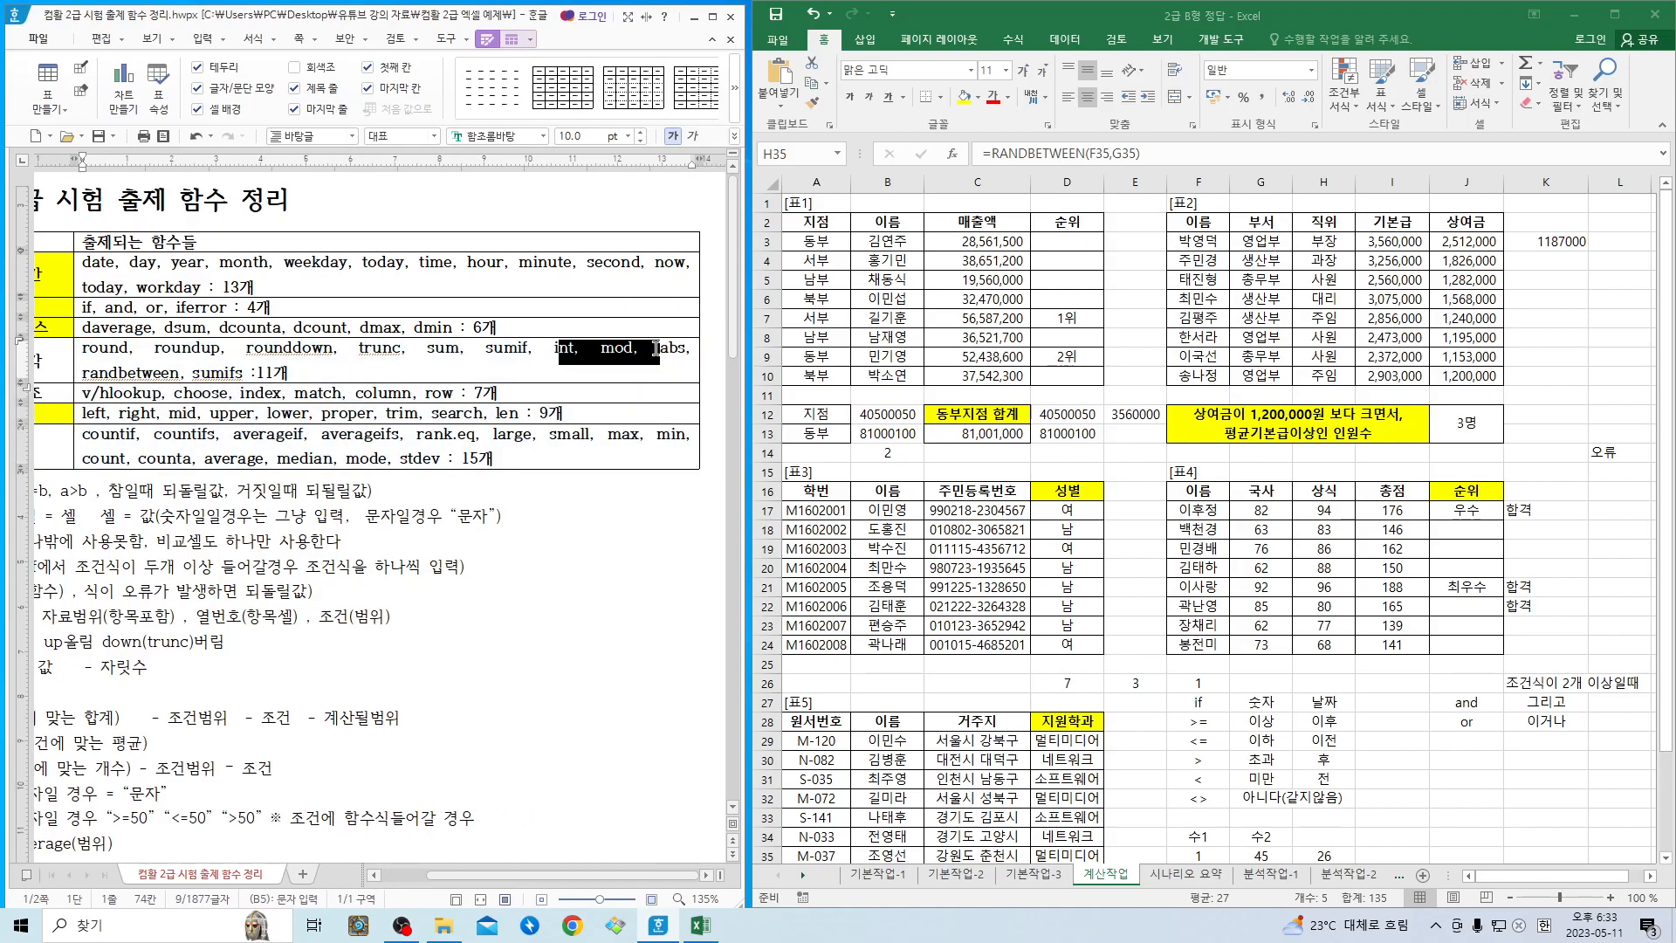
pyautogui.click(530, 369)
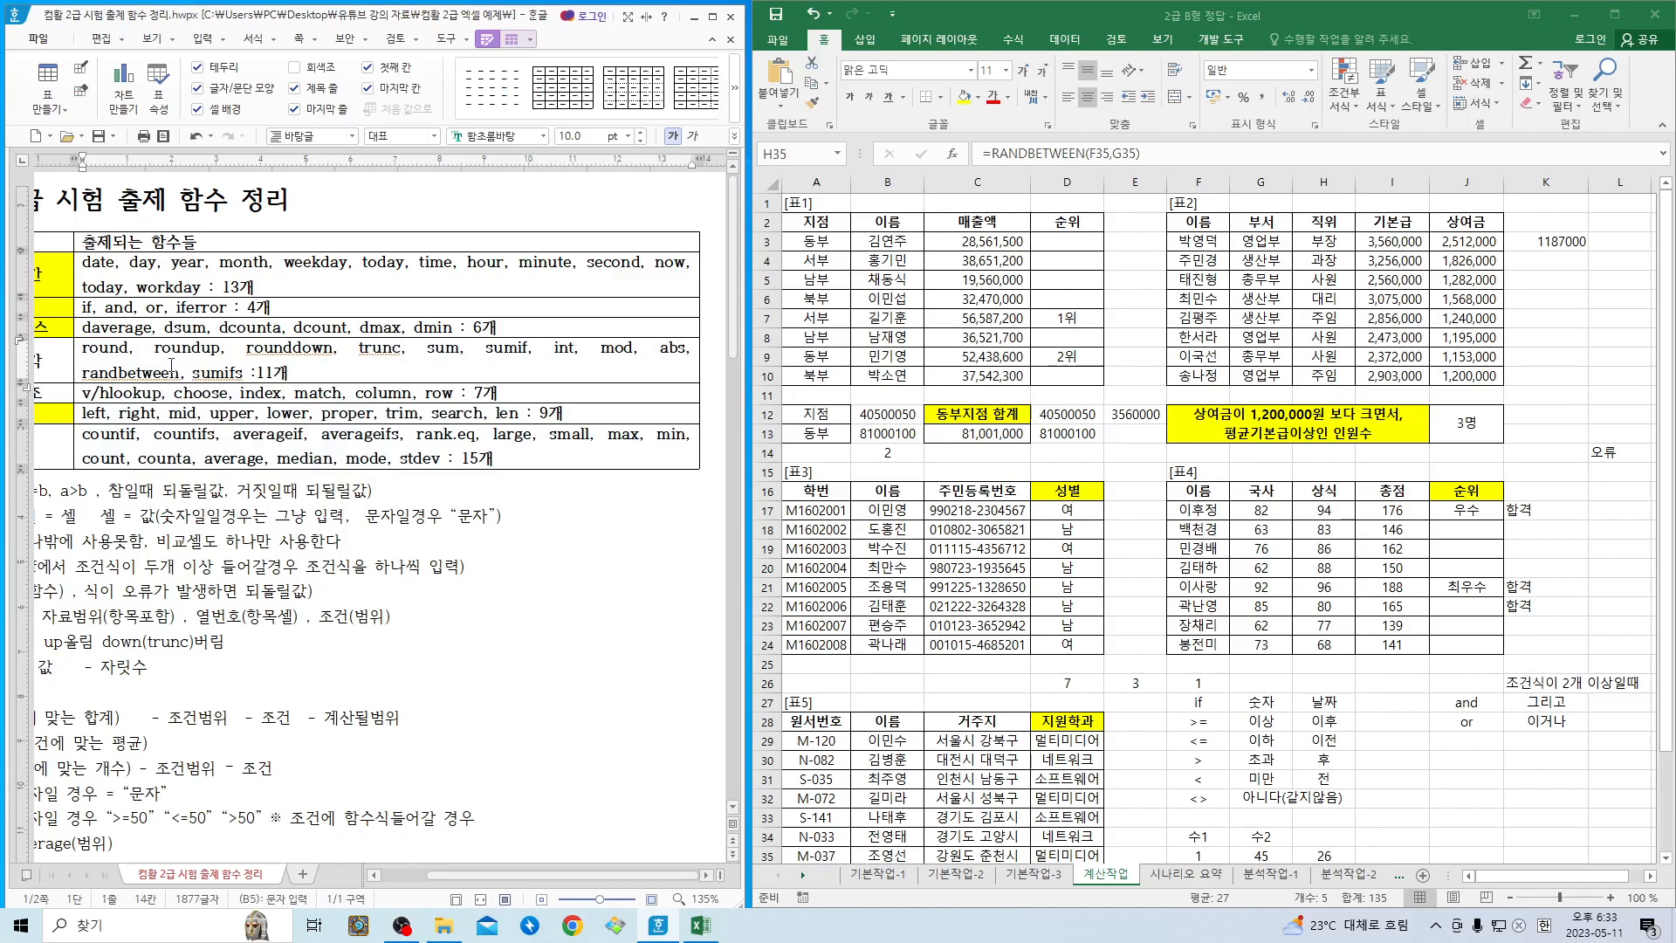
# - Fill the 수학 / 삼각 cell of the function table with a yellow background
pyautogui.click(53, 356)
pyautogui.press('F5')
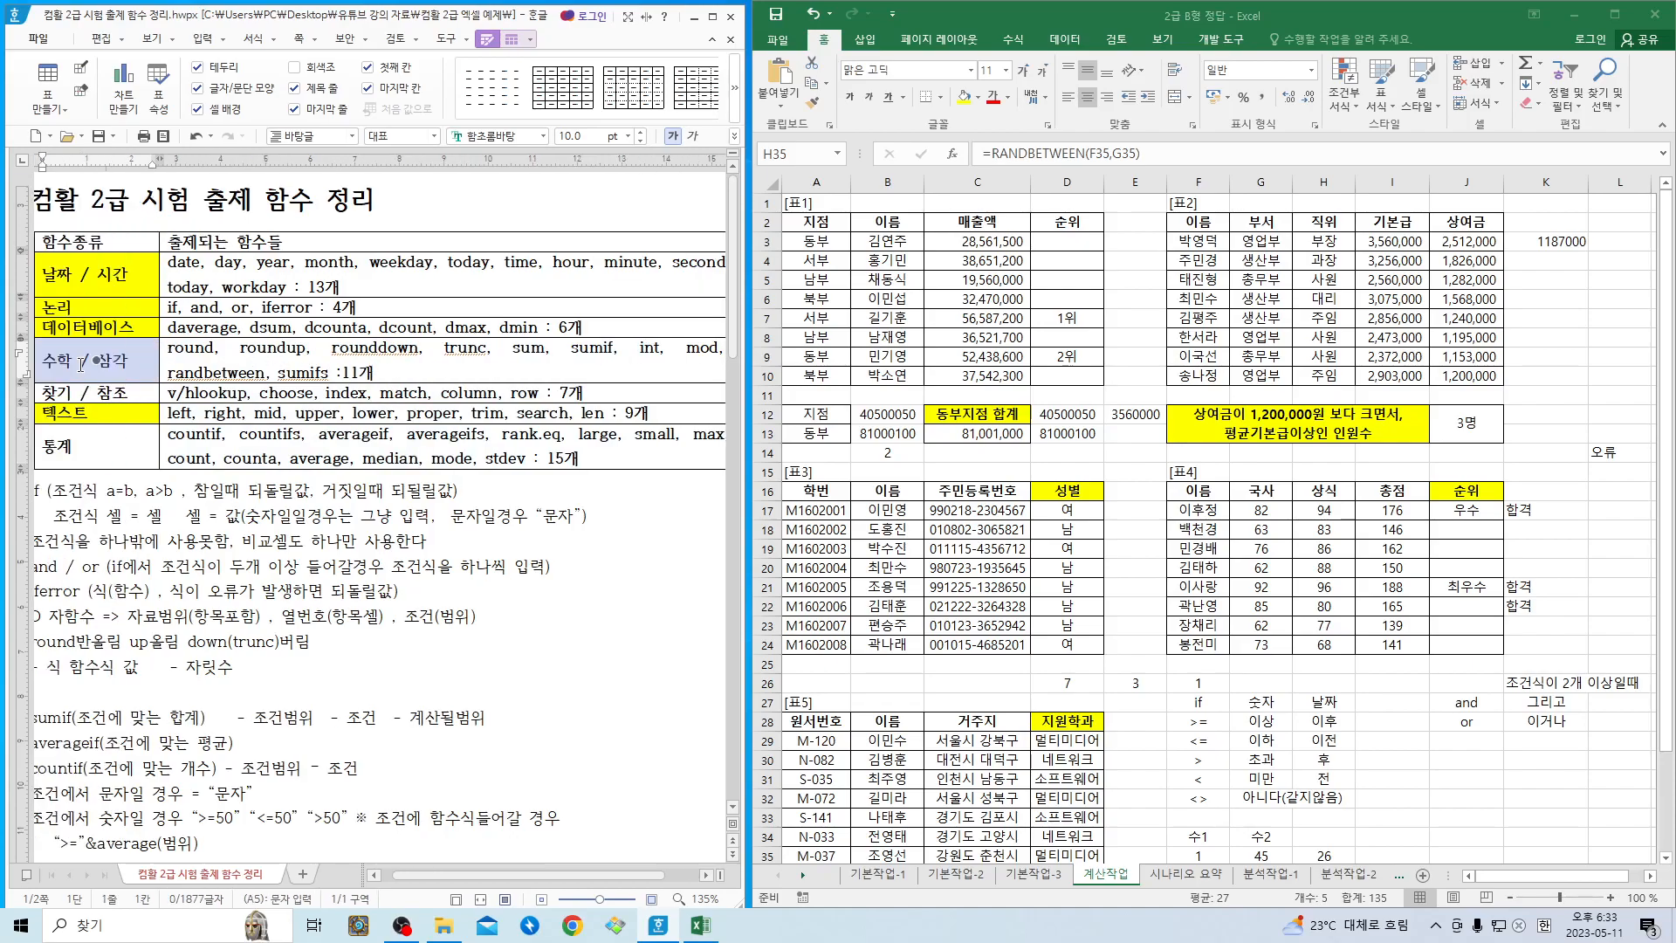
pyautogui.press('l')
pyautogui.click(156, 302)
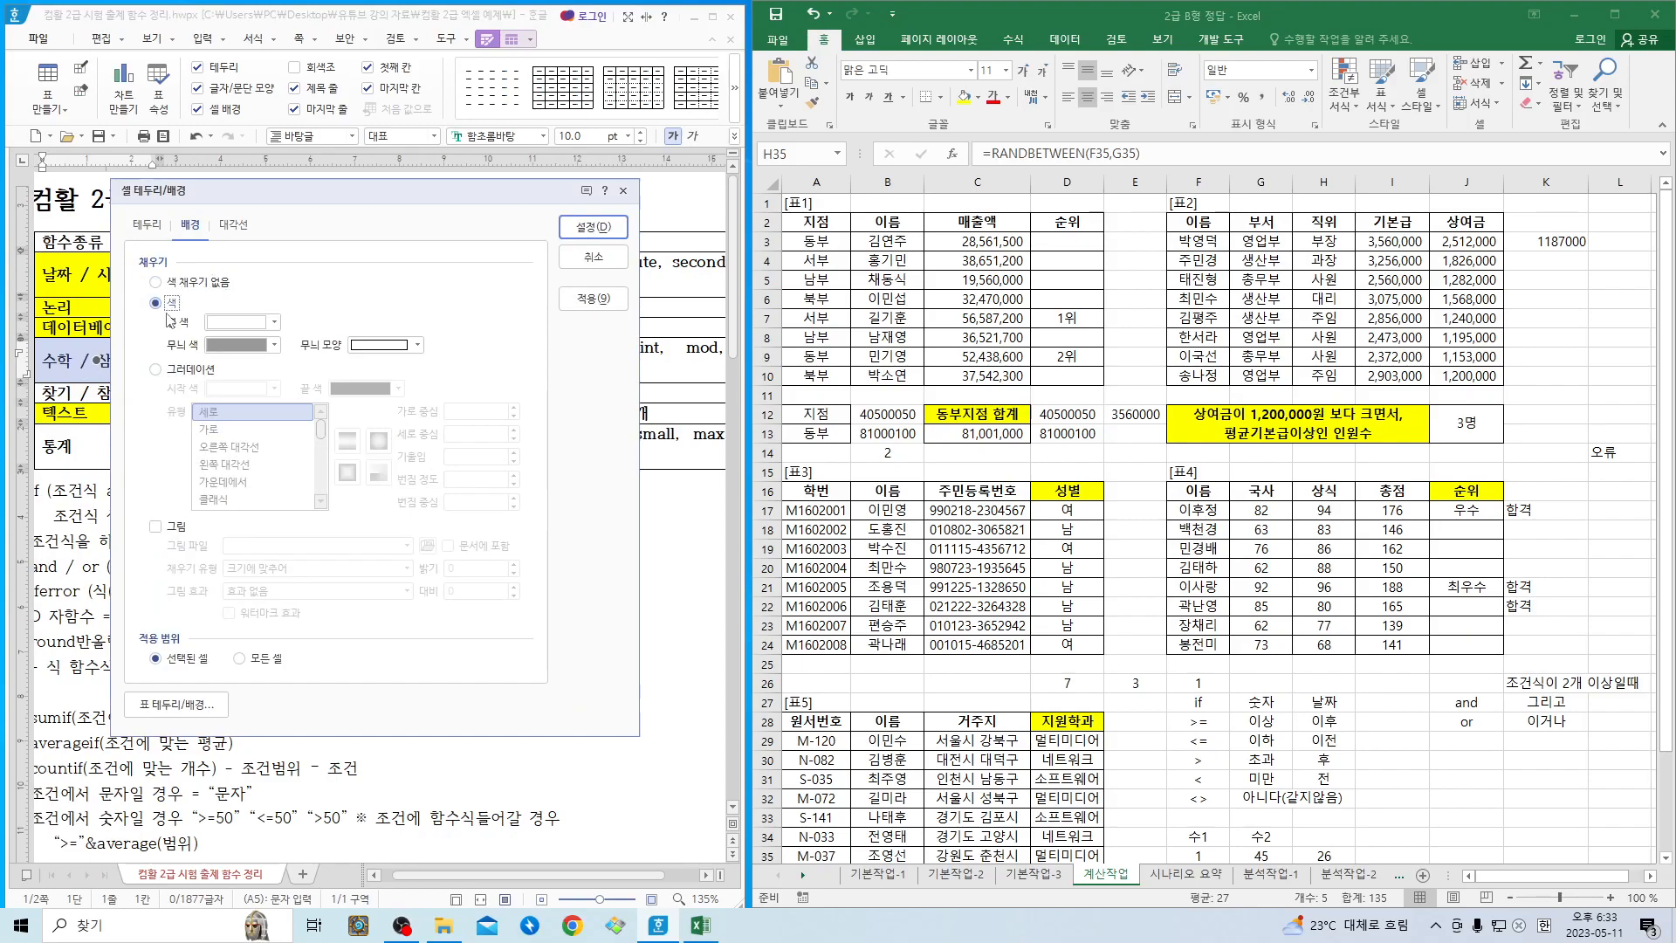
pyautogui.click(243, 322)
pyautogui.click(271, 485)
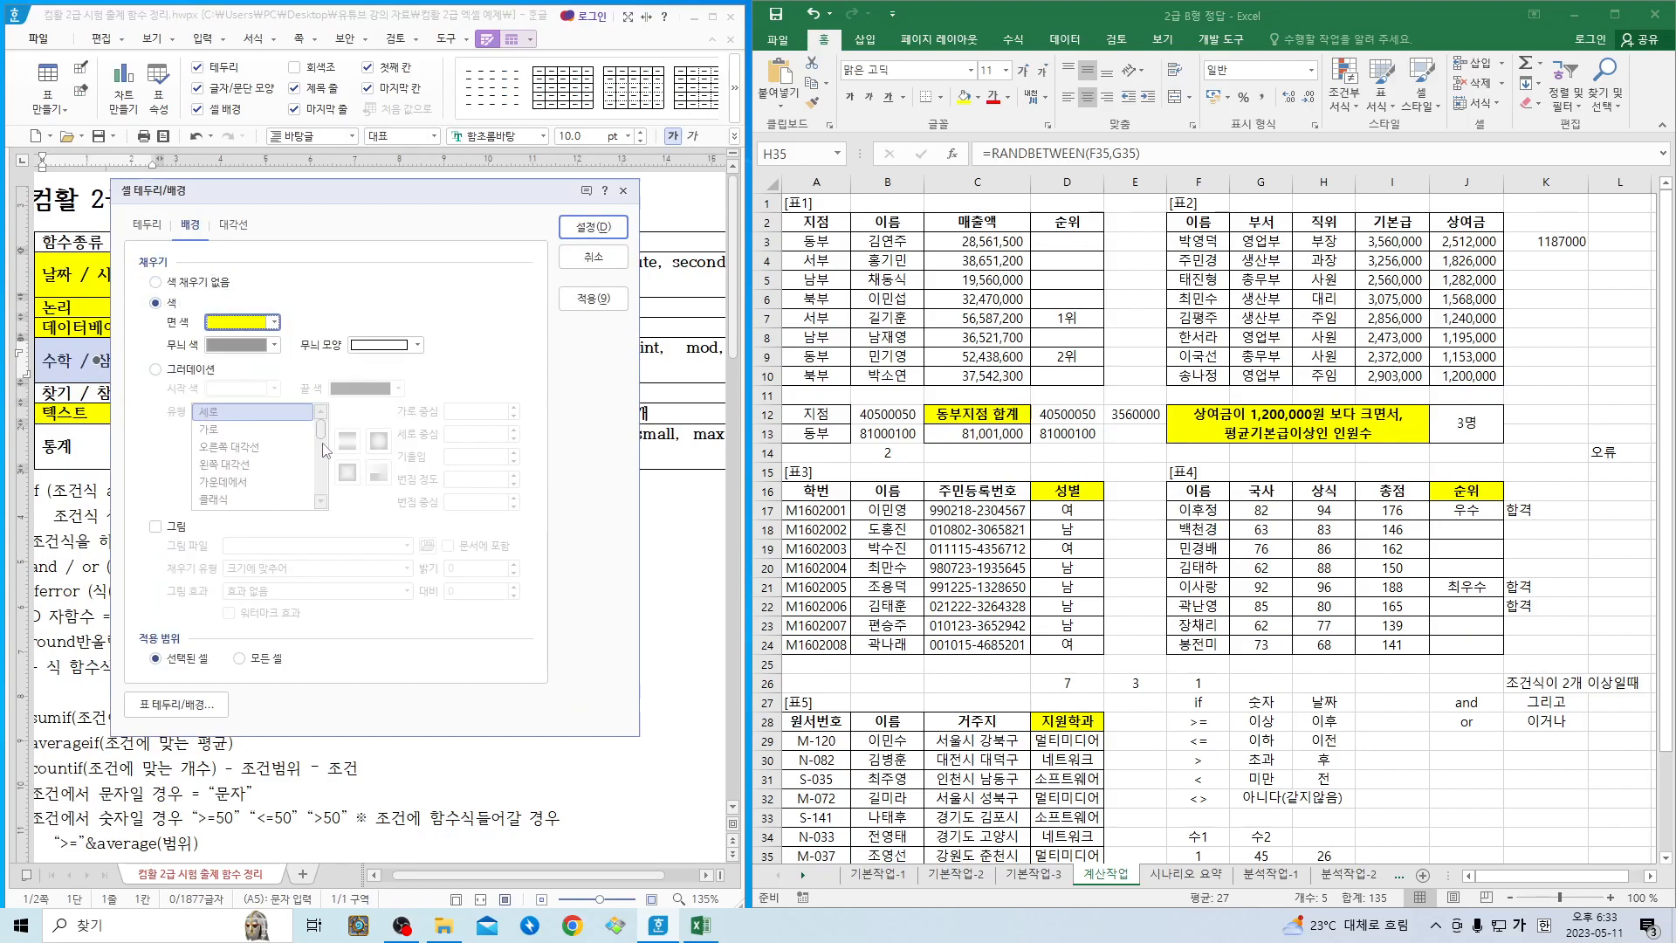
pyautogui.click(600, 231)
pyautogui.click(350, 563)
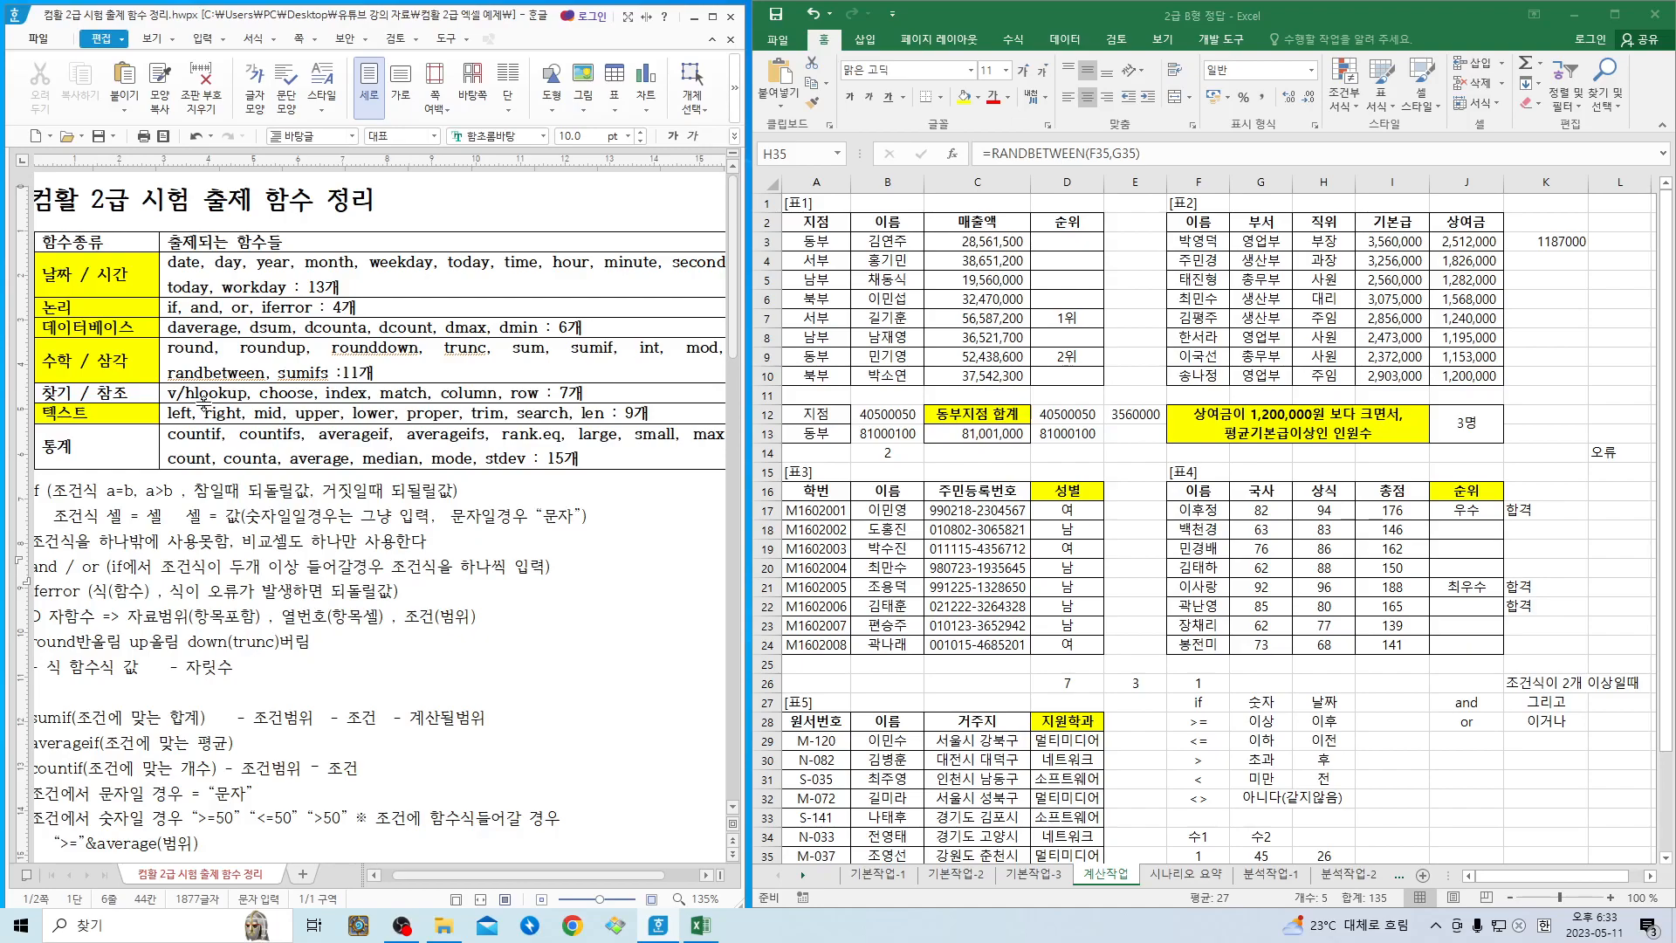
# - Review the functions listed in the 찾기 / 참조 and 통계 rows of the table, including column, row, rank.eq, large and small
pyautogui.moveTo(186, 393); pyautogui.dragTo(532, 393)
pyautogui.click(452, 393)
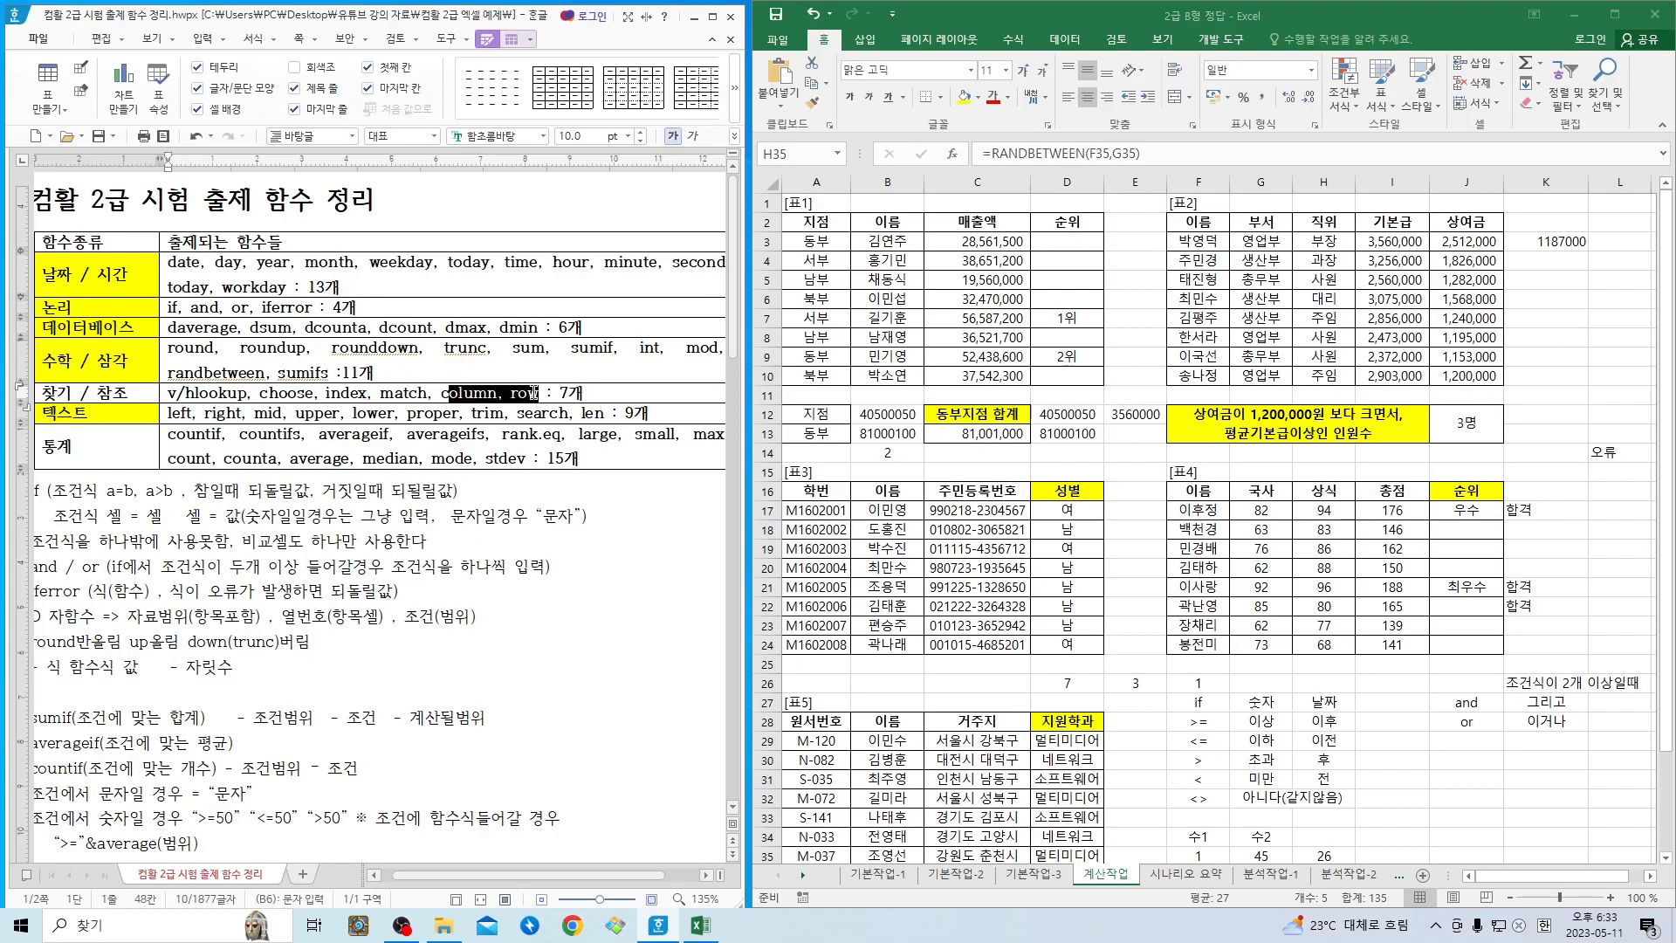
pyautogui.click(210, 395)
pyautogui.click(289, 395)
pyautogui.click(359, 397)
pyautogui.click(387, 396)
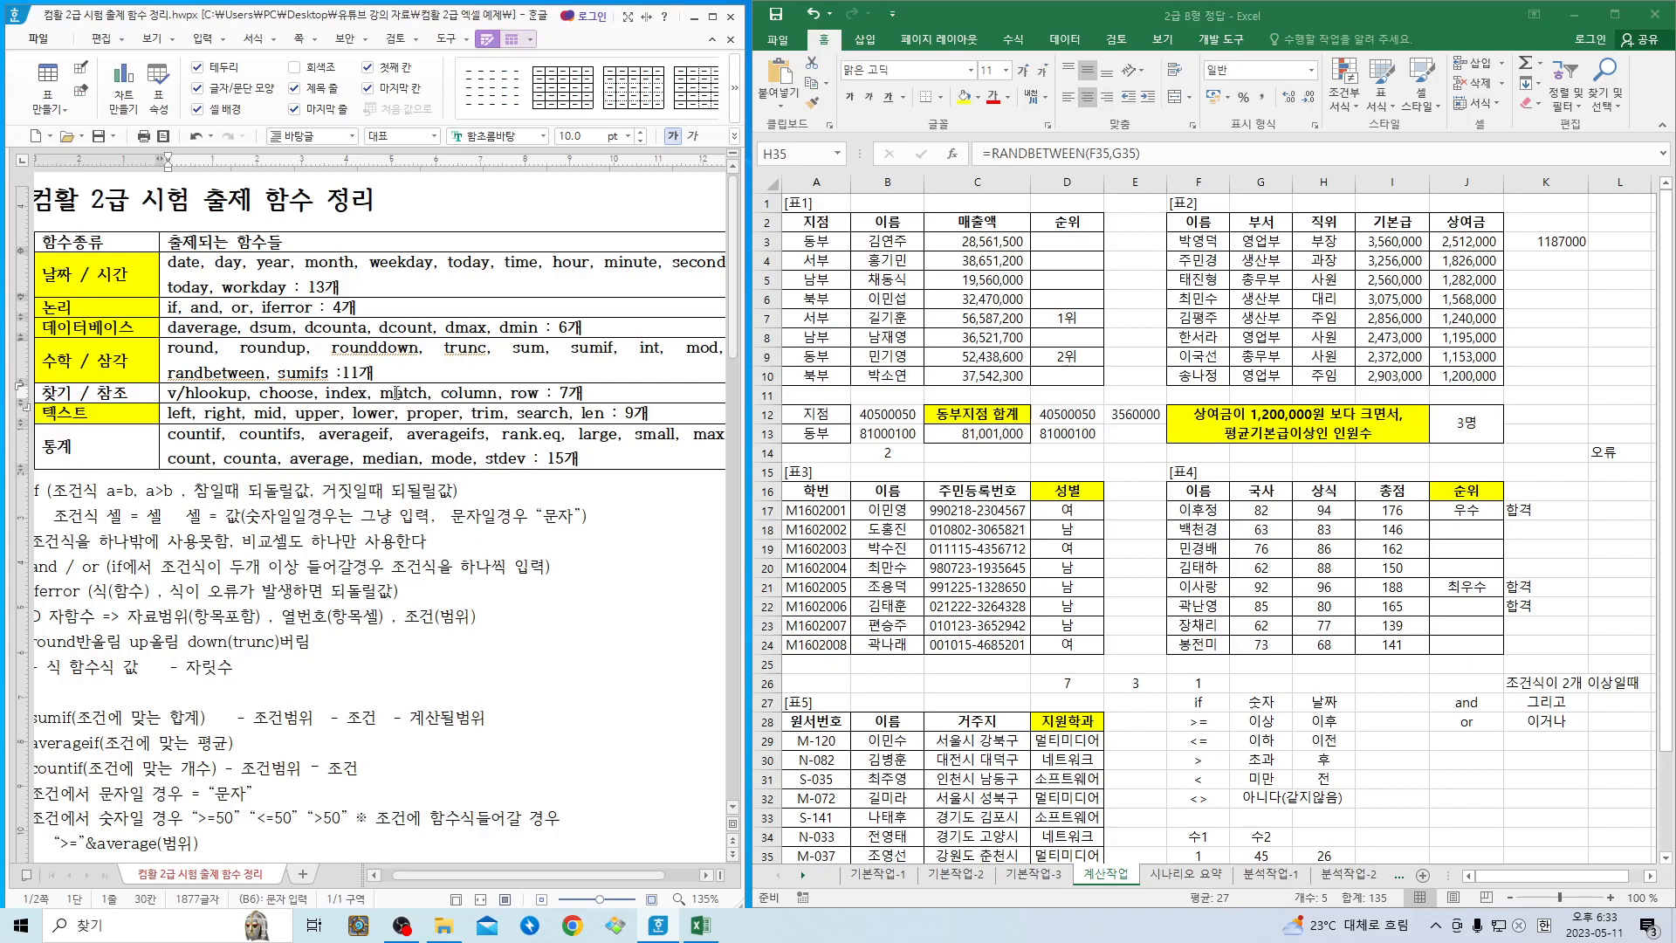
pyautogui.click(132, 455)
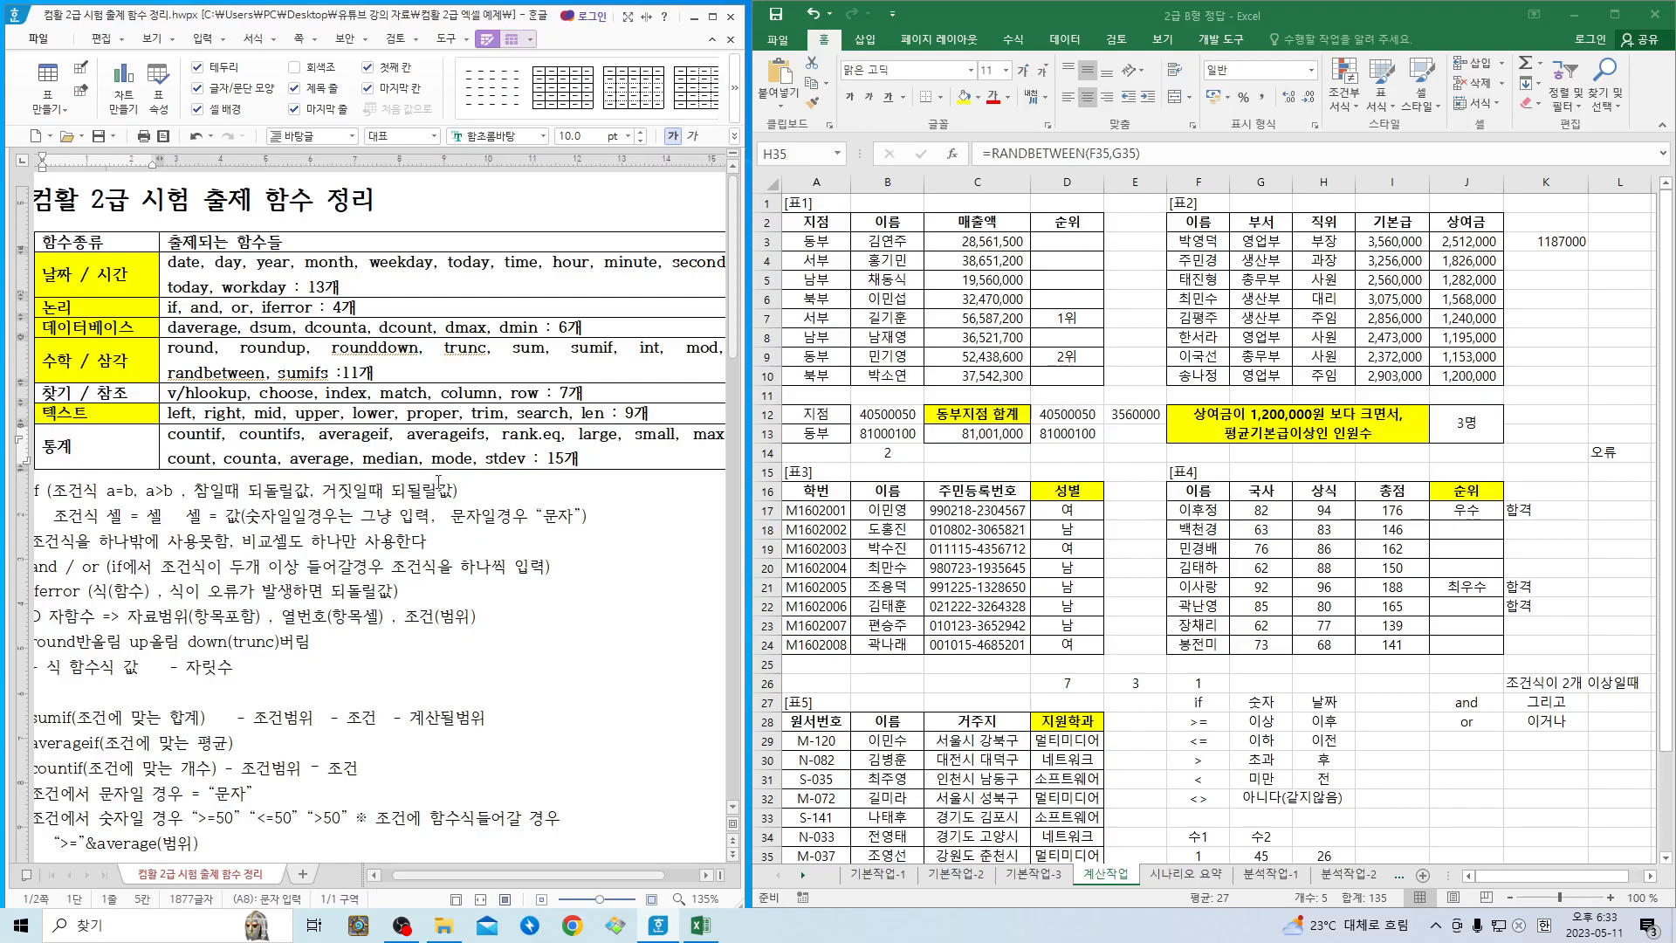
pyautogui.click(389, 458)
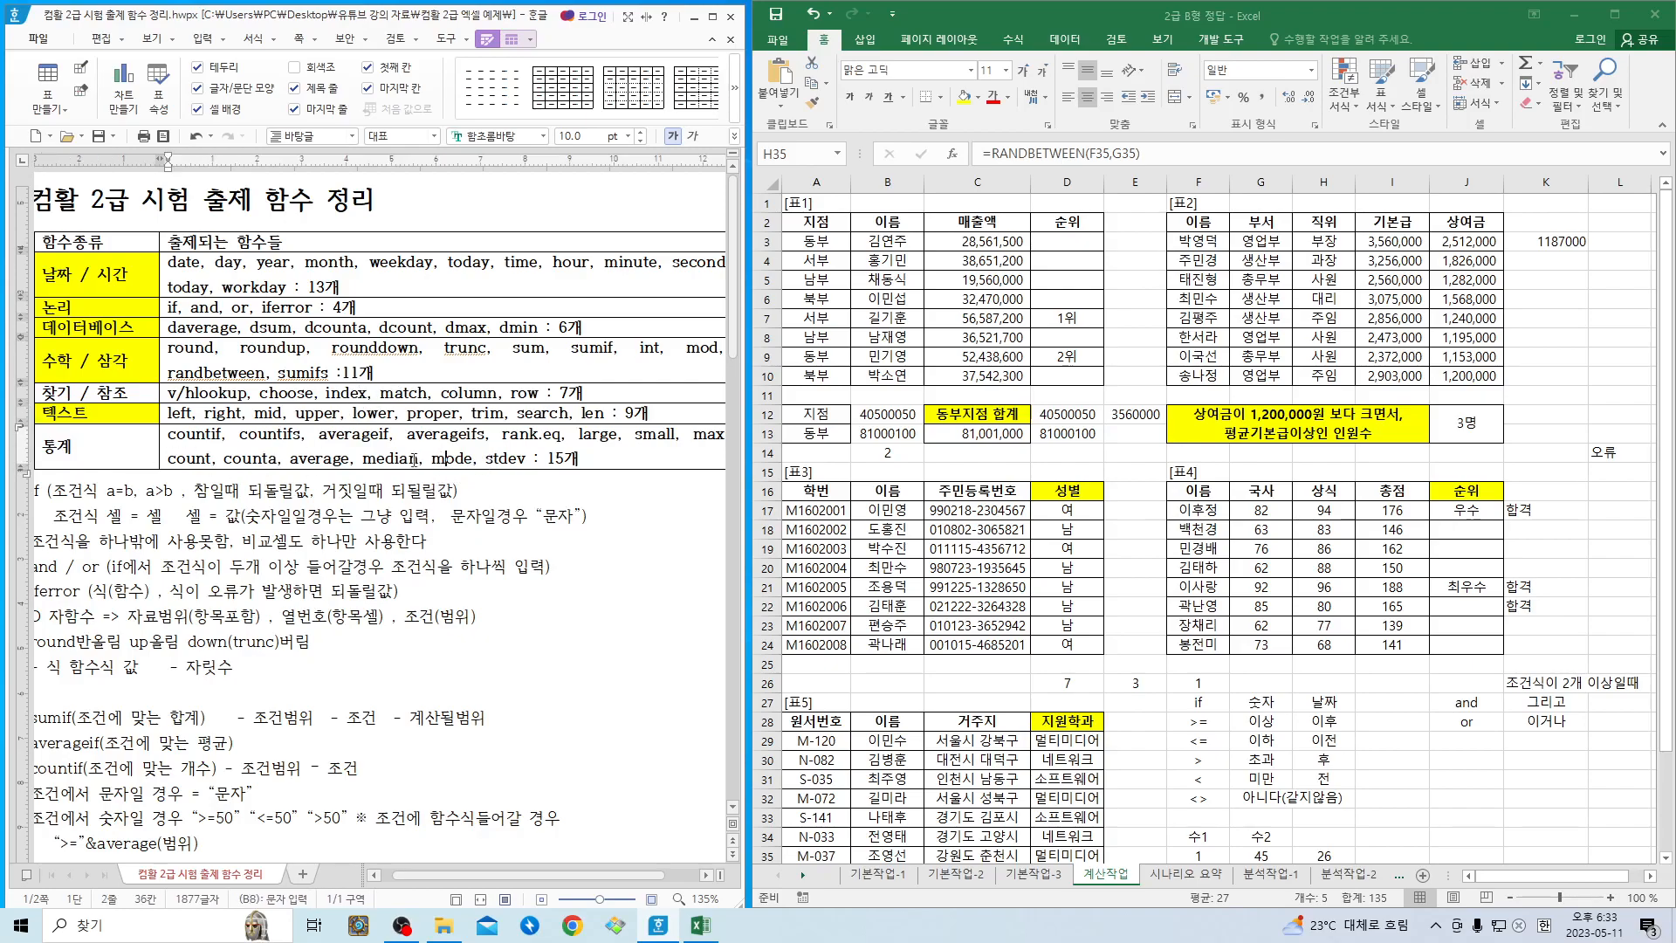
pyautogui.moveTo(510, 440); pyautogui.dragTo(659, 440)
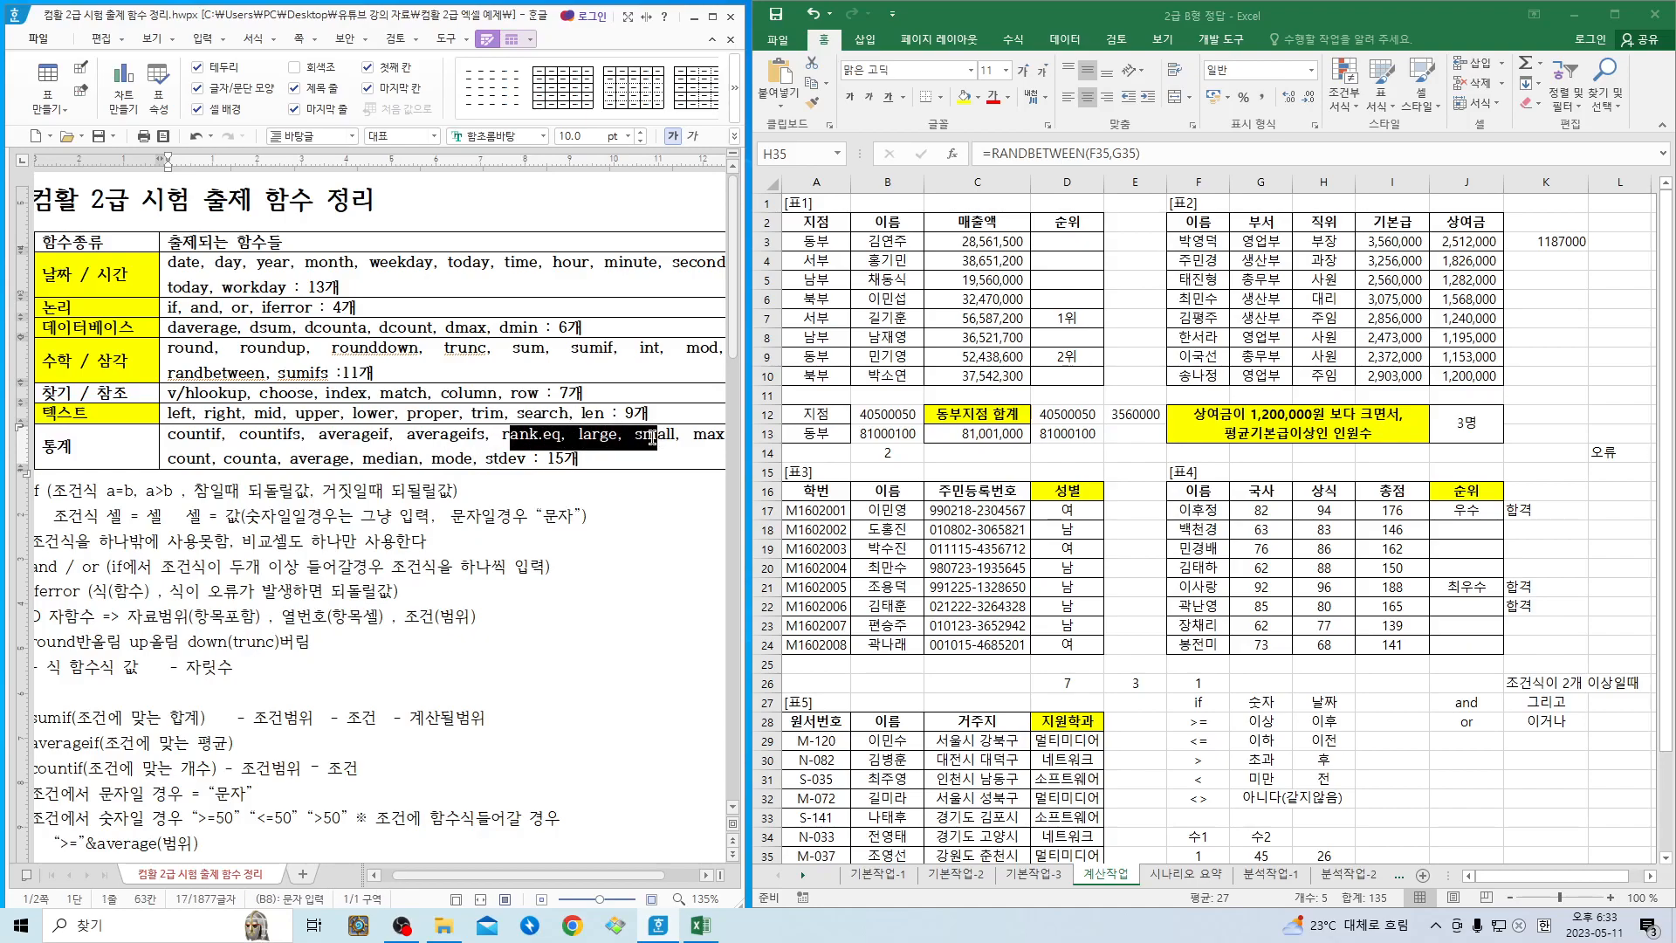
pyautogui.click(580, 434)
pyautogui.moveTo(503, 434); pyautogui.dragTo(557, 437)
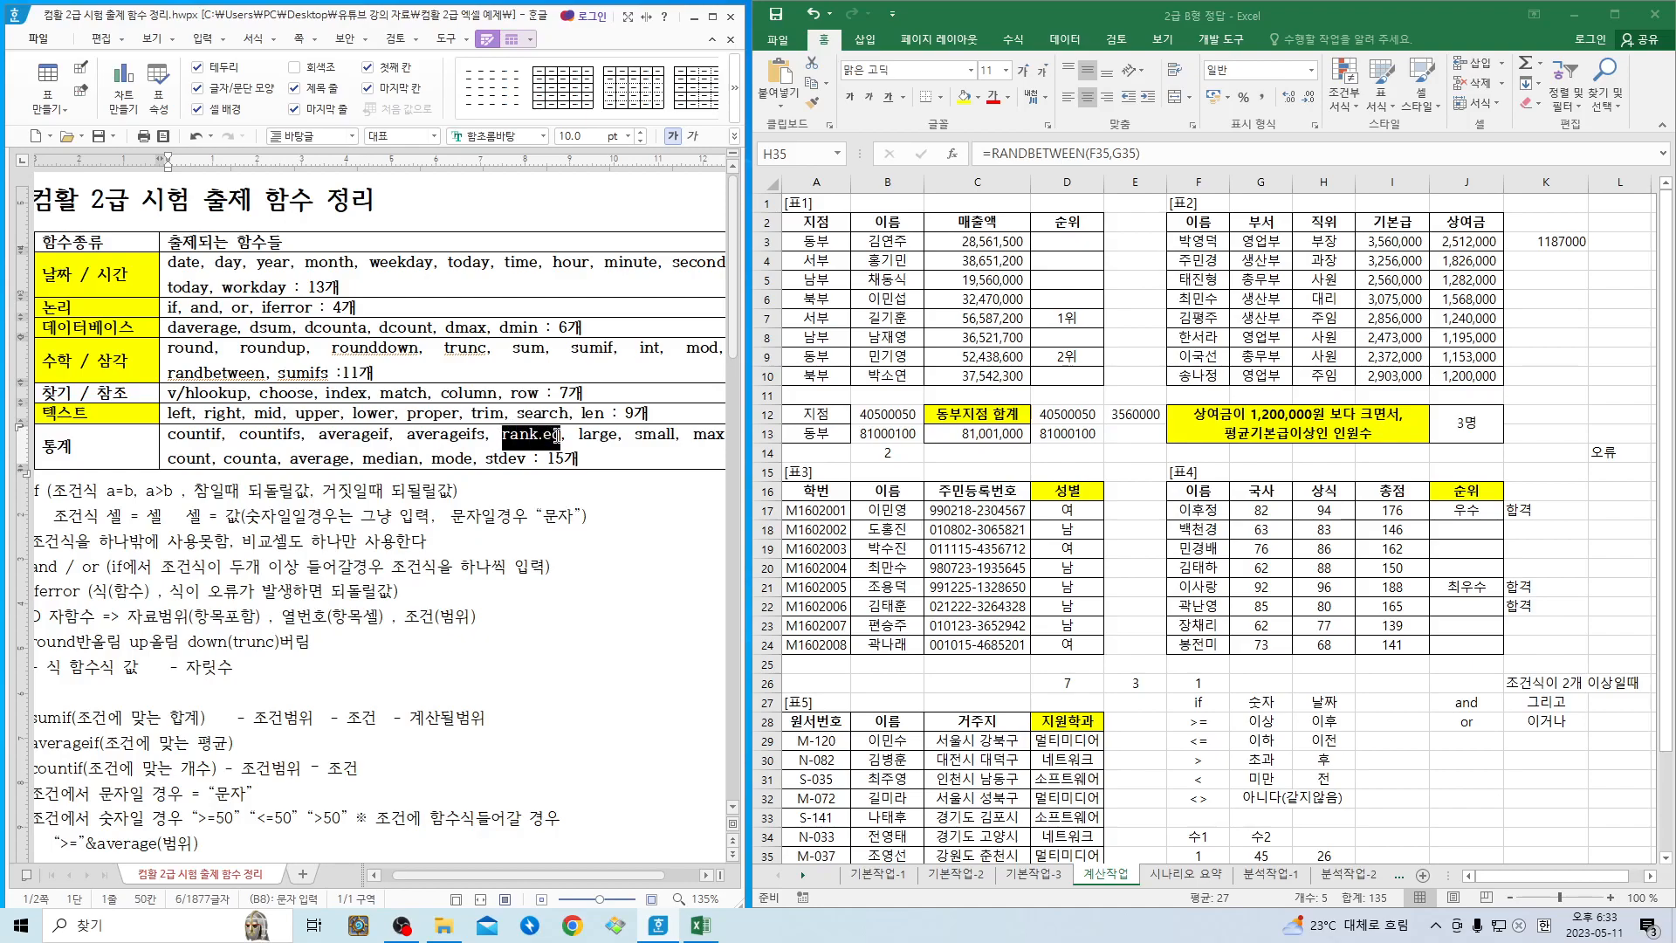
pyautogui.click(342, 458)
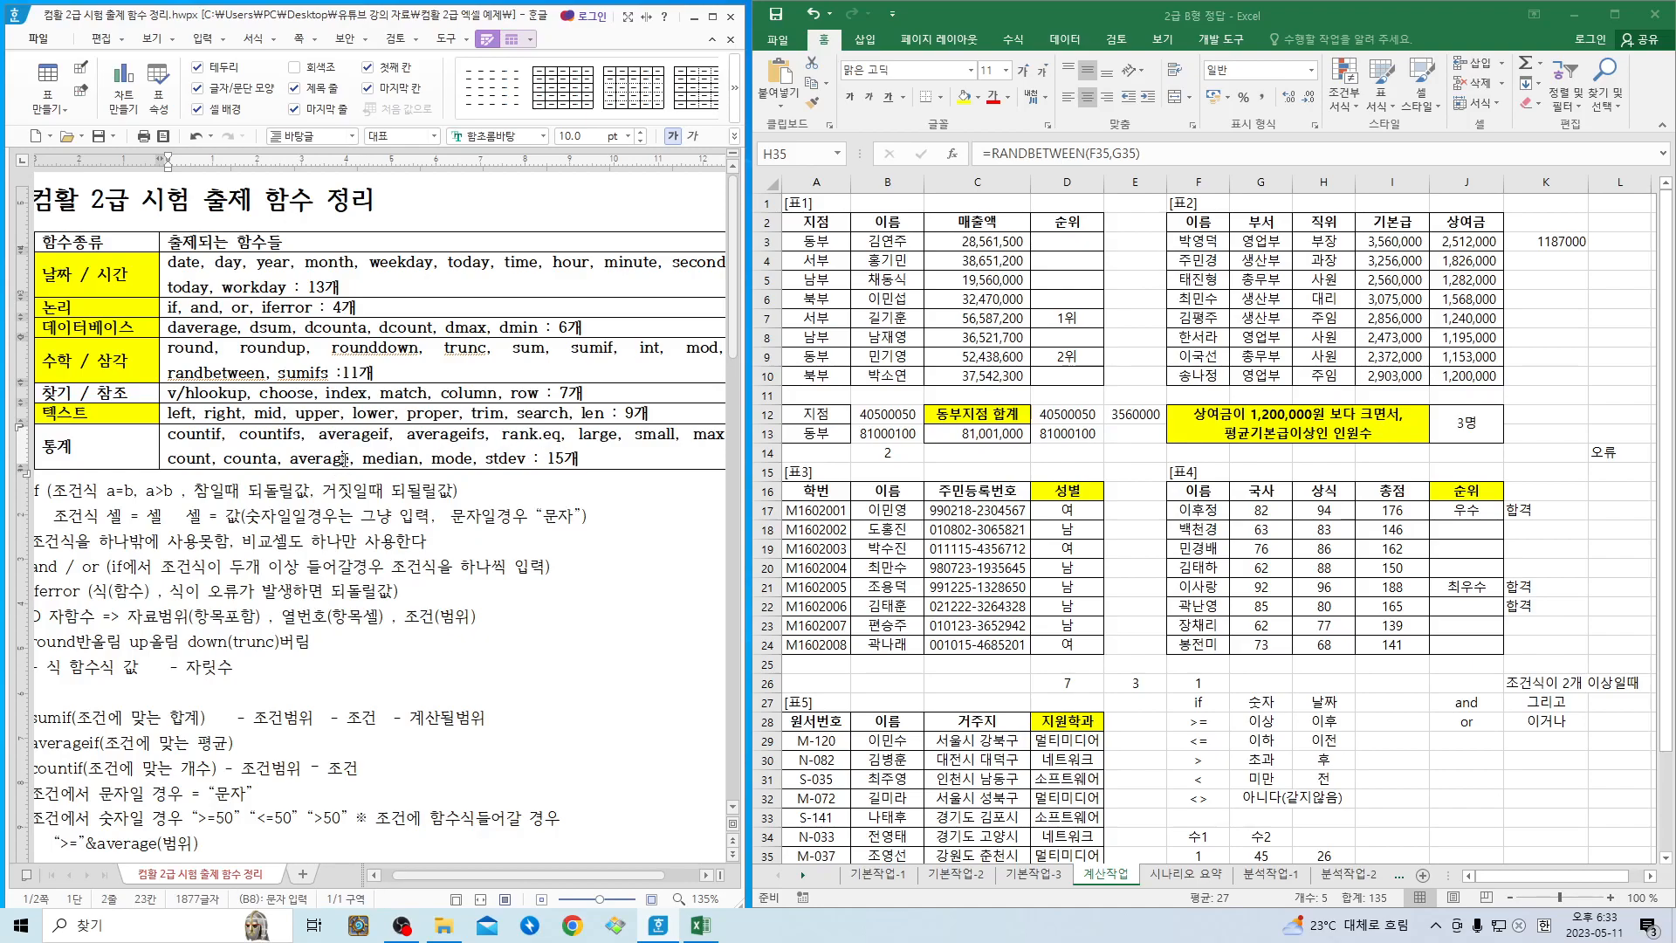
# - Review the 통계 and 찾기 / 참조 rows of the function table and the notes below, down to the 쉬운함수 list
pyautogui.click(389, 563)
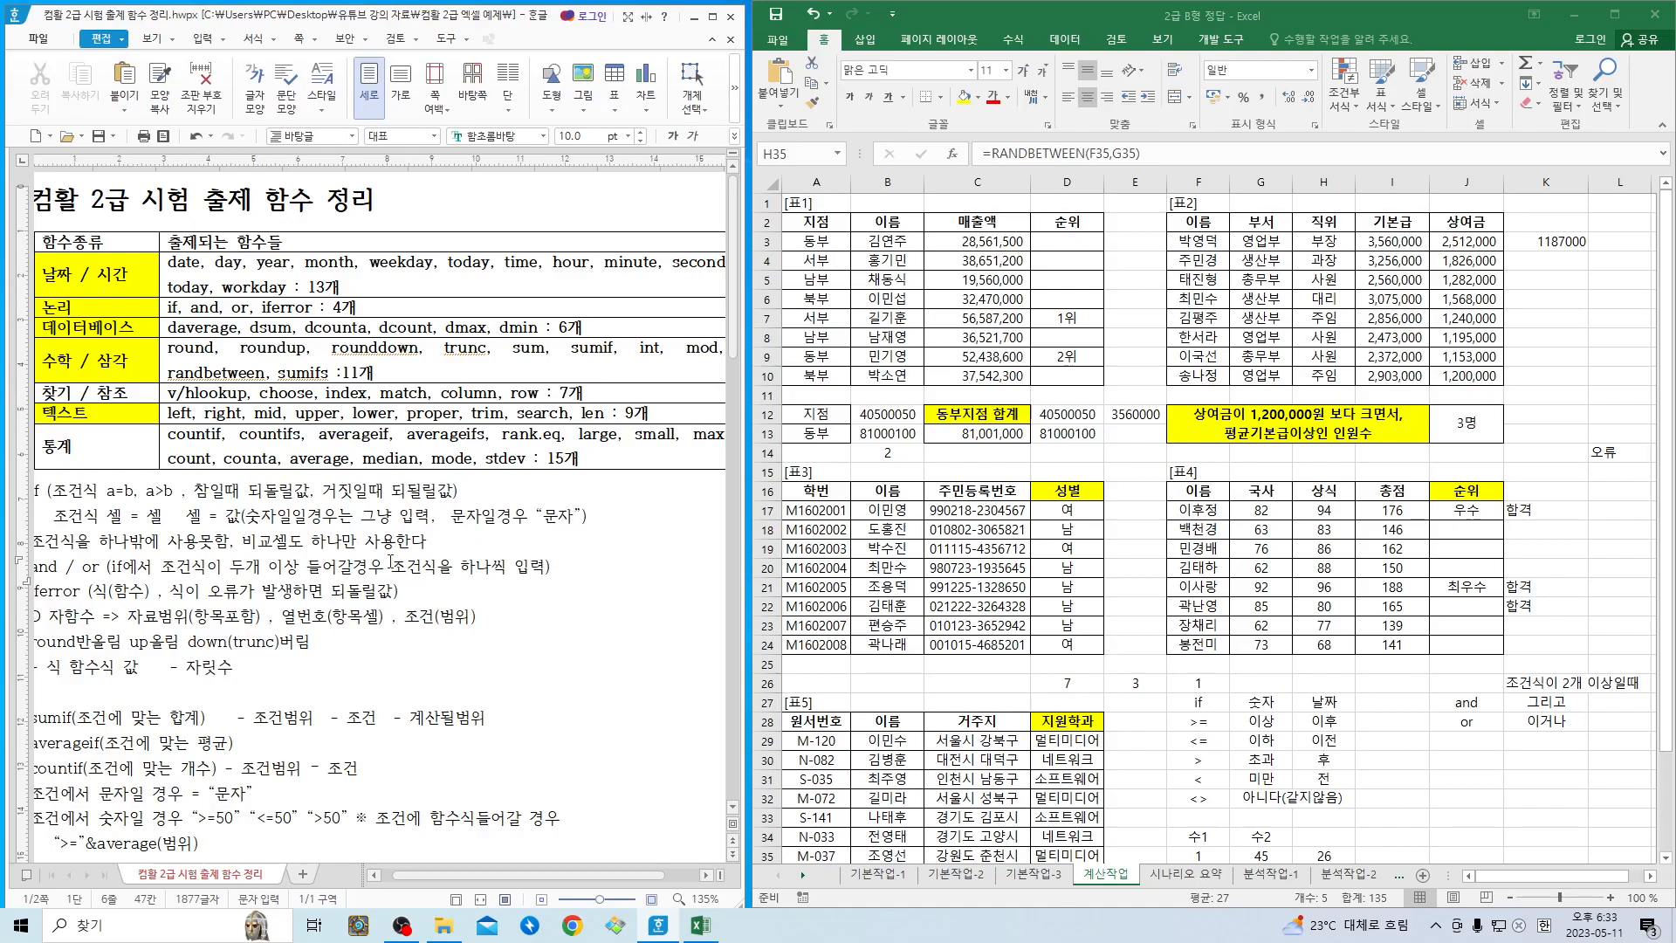
pyautogui.click(528, 459)
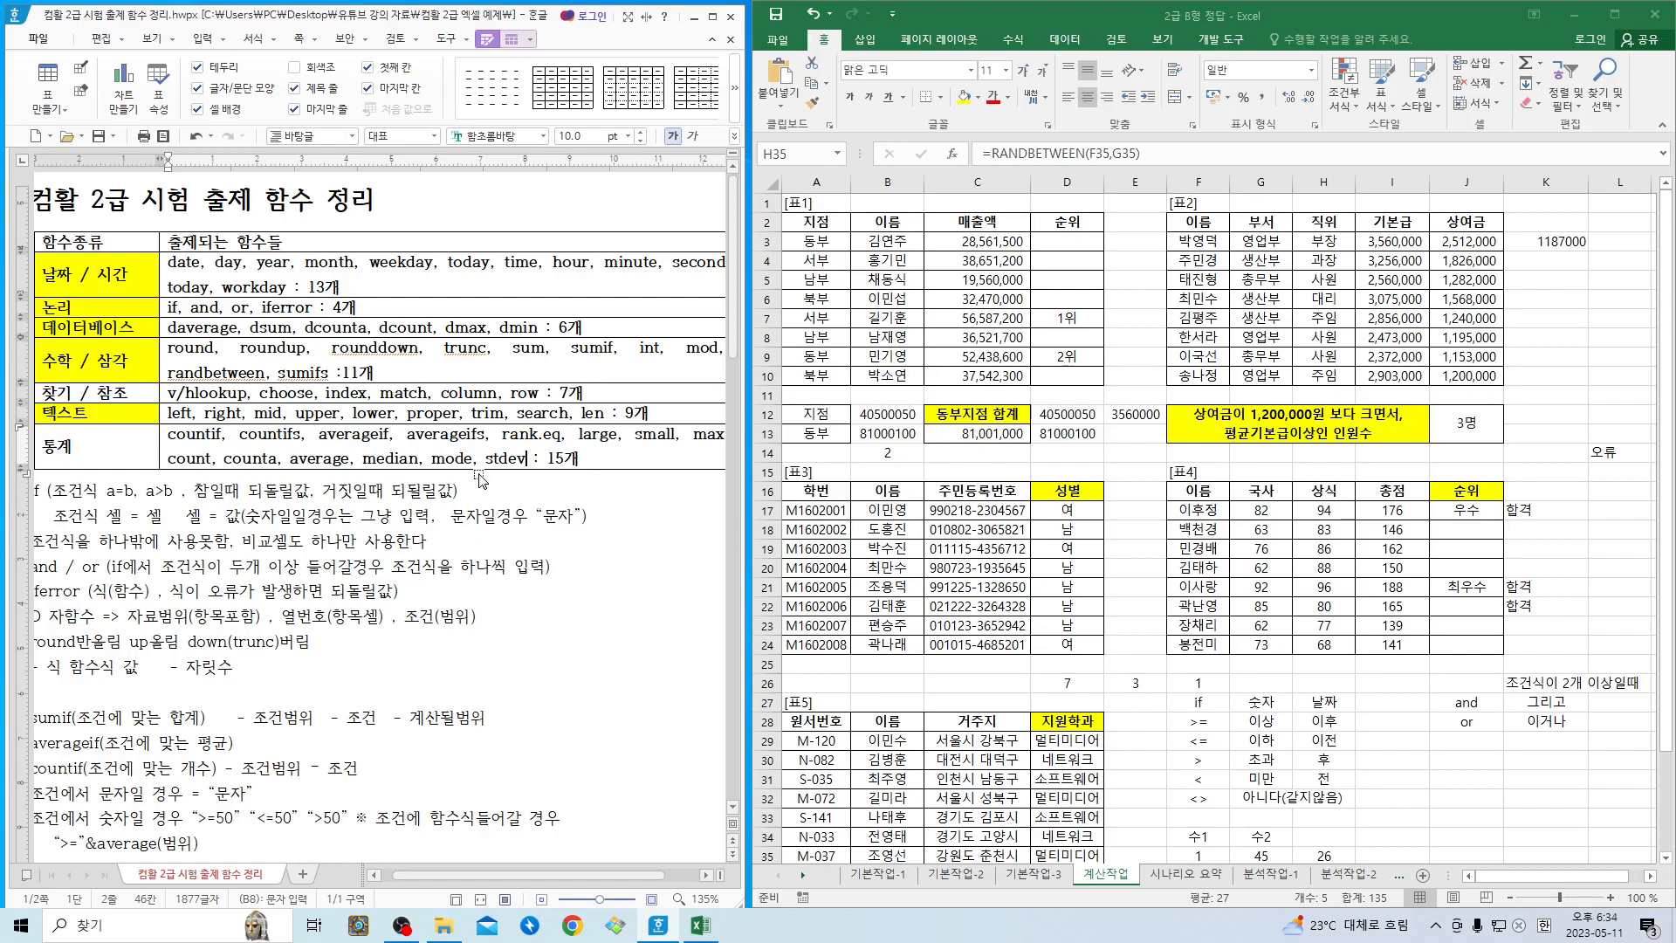
pyautogui.click(391, 559)
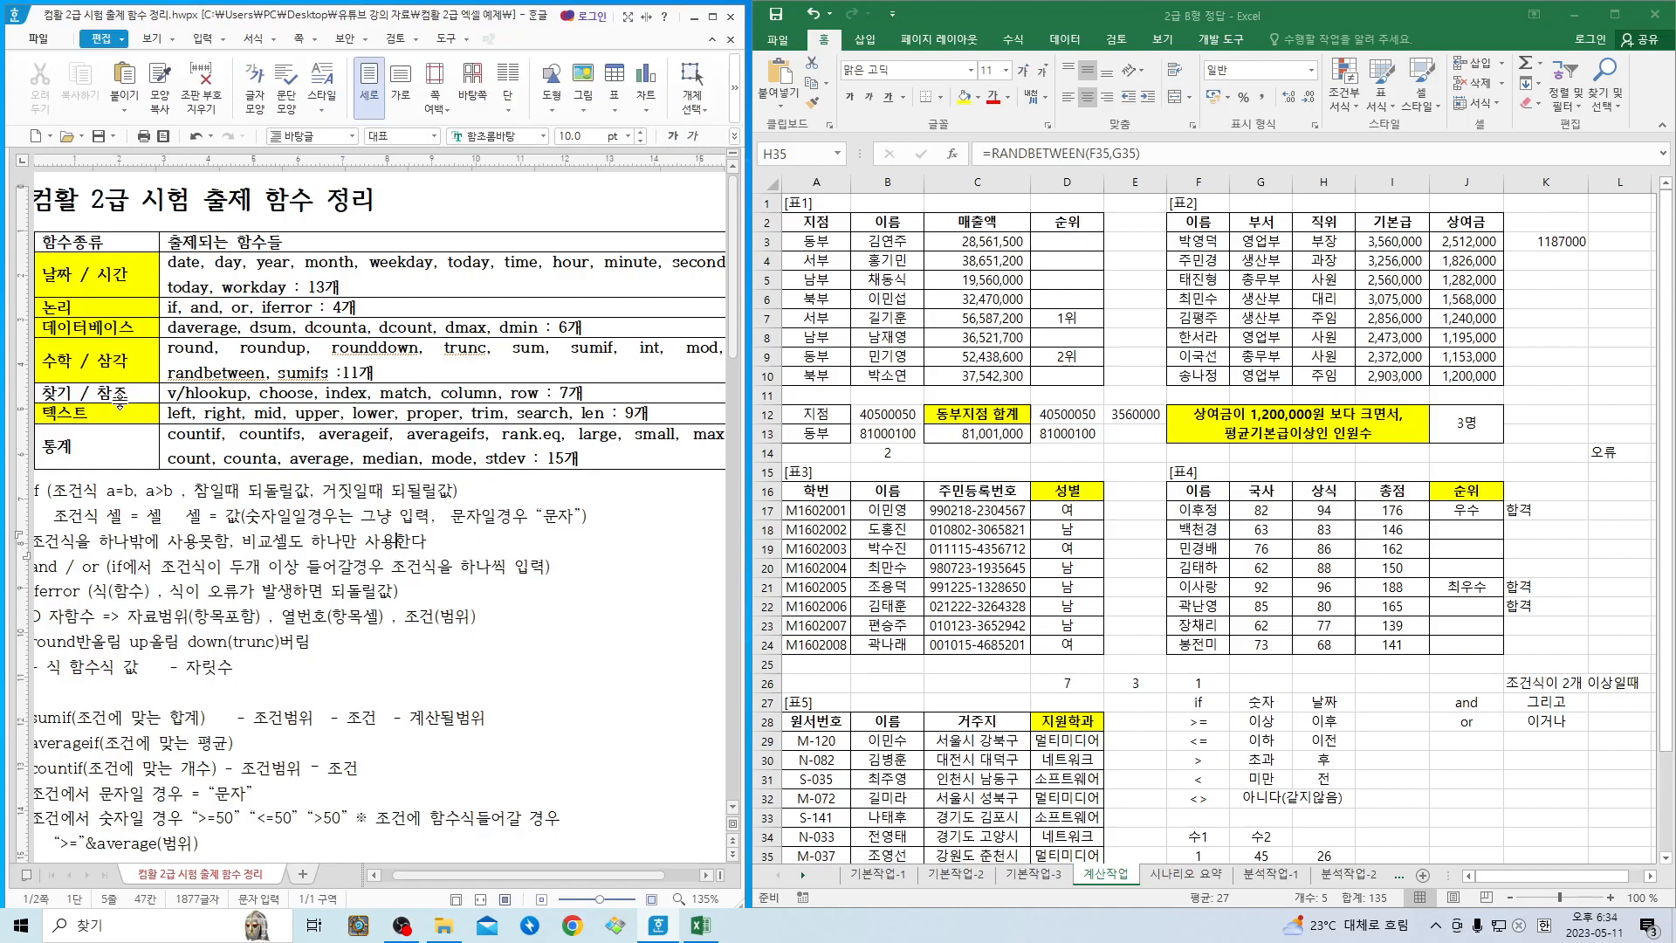
pyautogui.click(306, 564)
pyautogui.moveTo(229, 206); pyautogui.dragTo(340, 214)
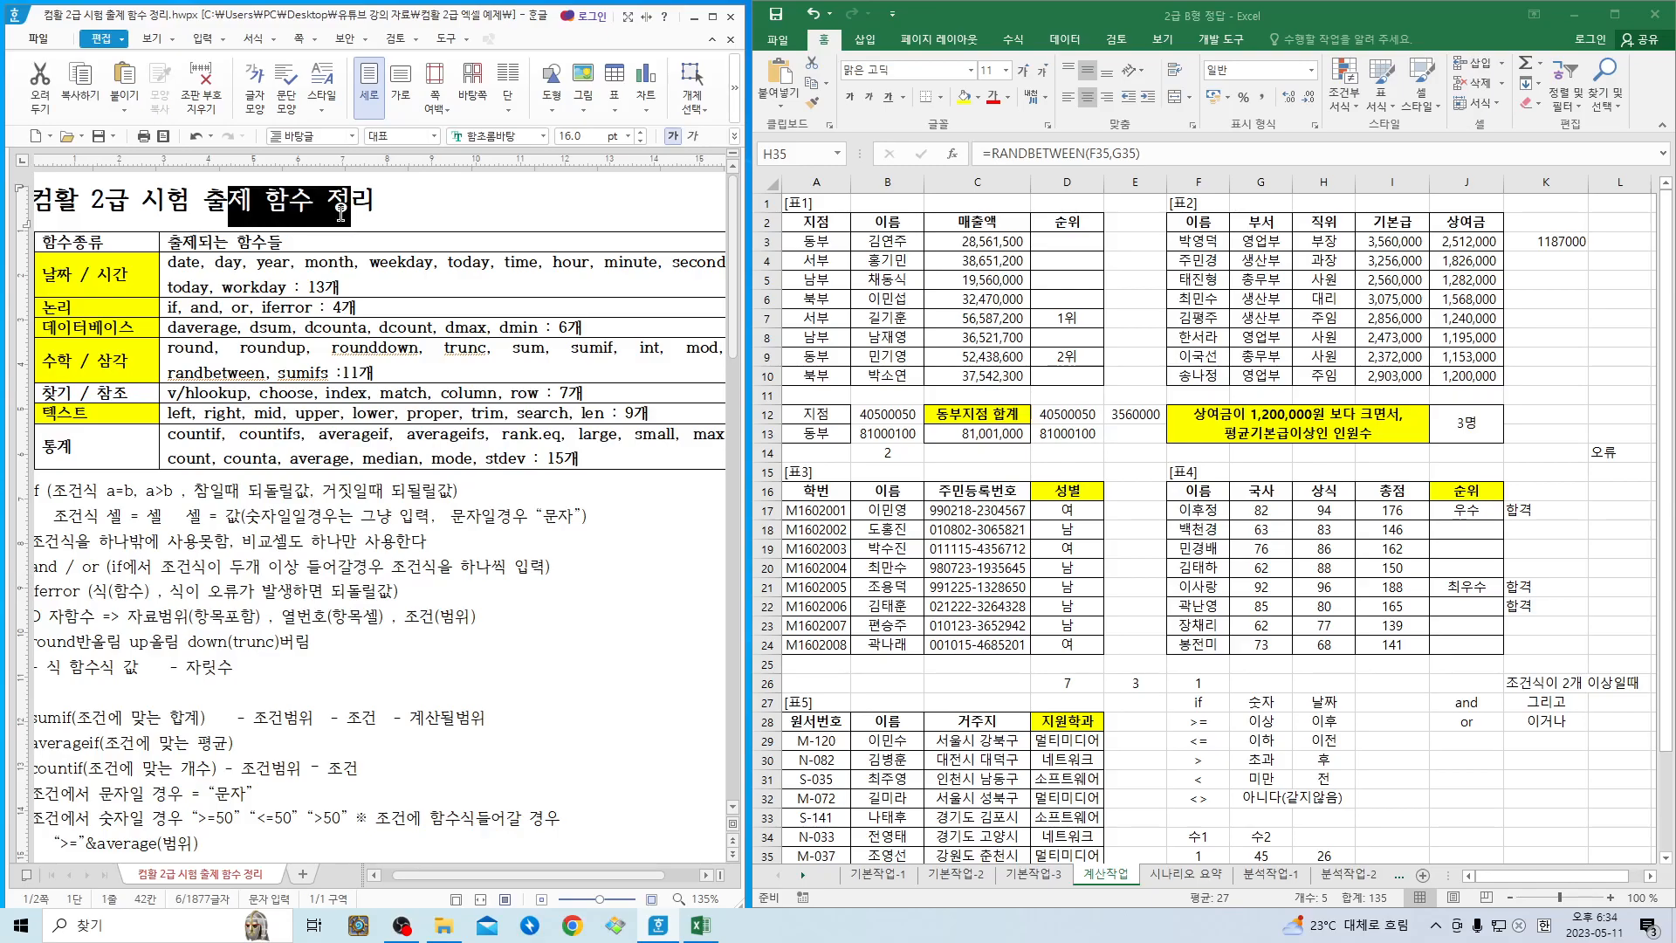
pyautogui.click(375, 545)
pyautogui.scroll(-10, 375, 545)
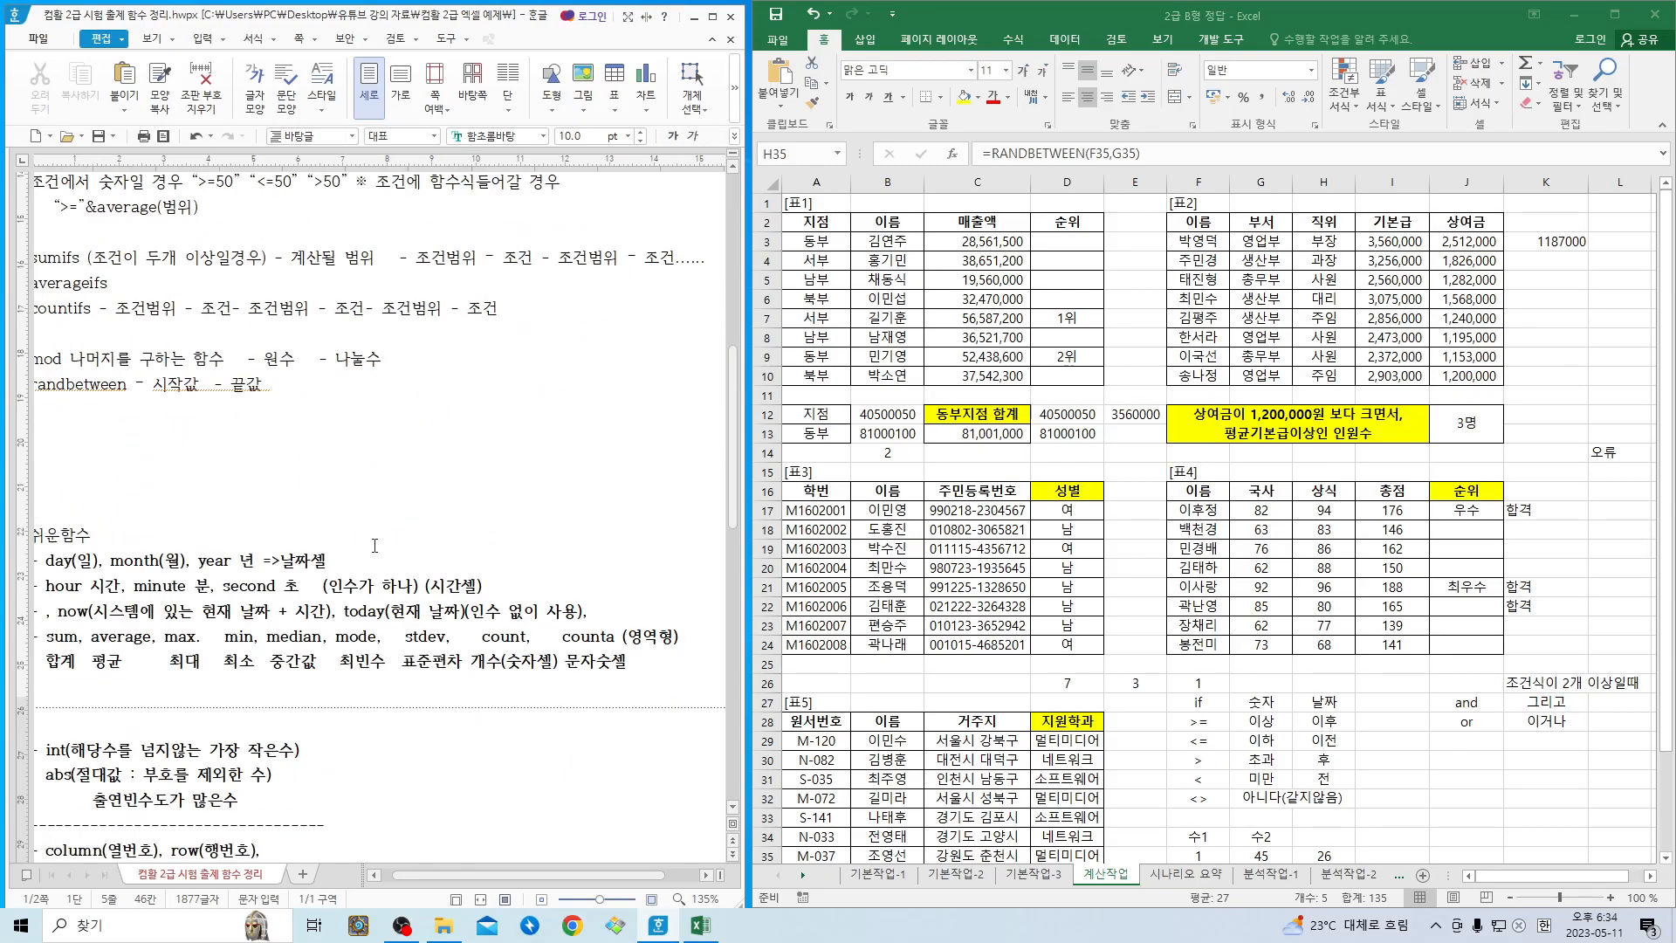
pyautogui.scroll(10, 374, 544)
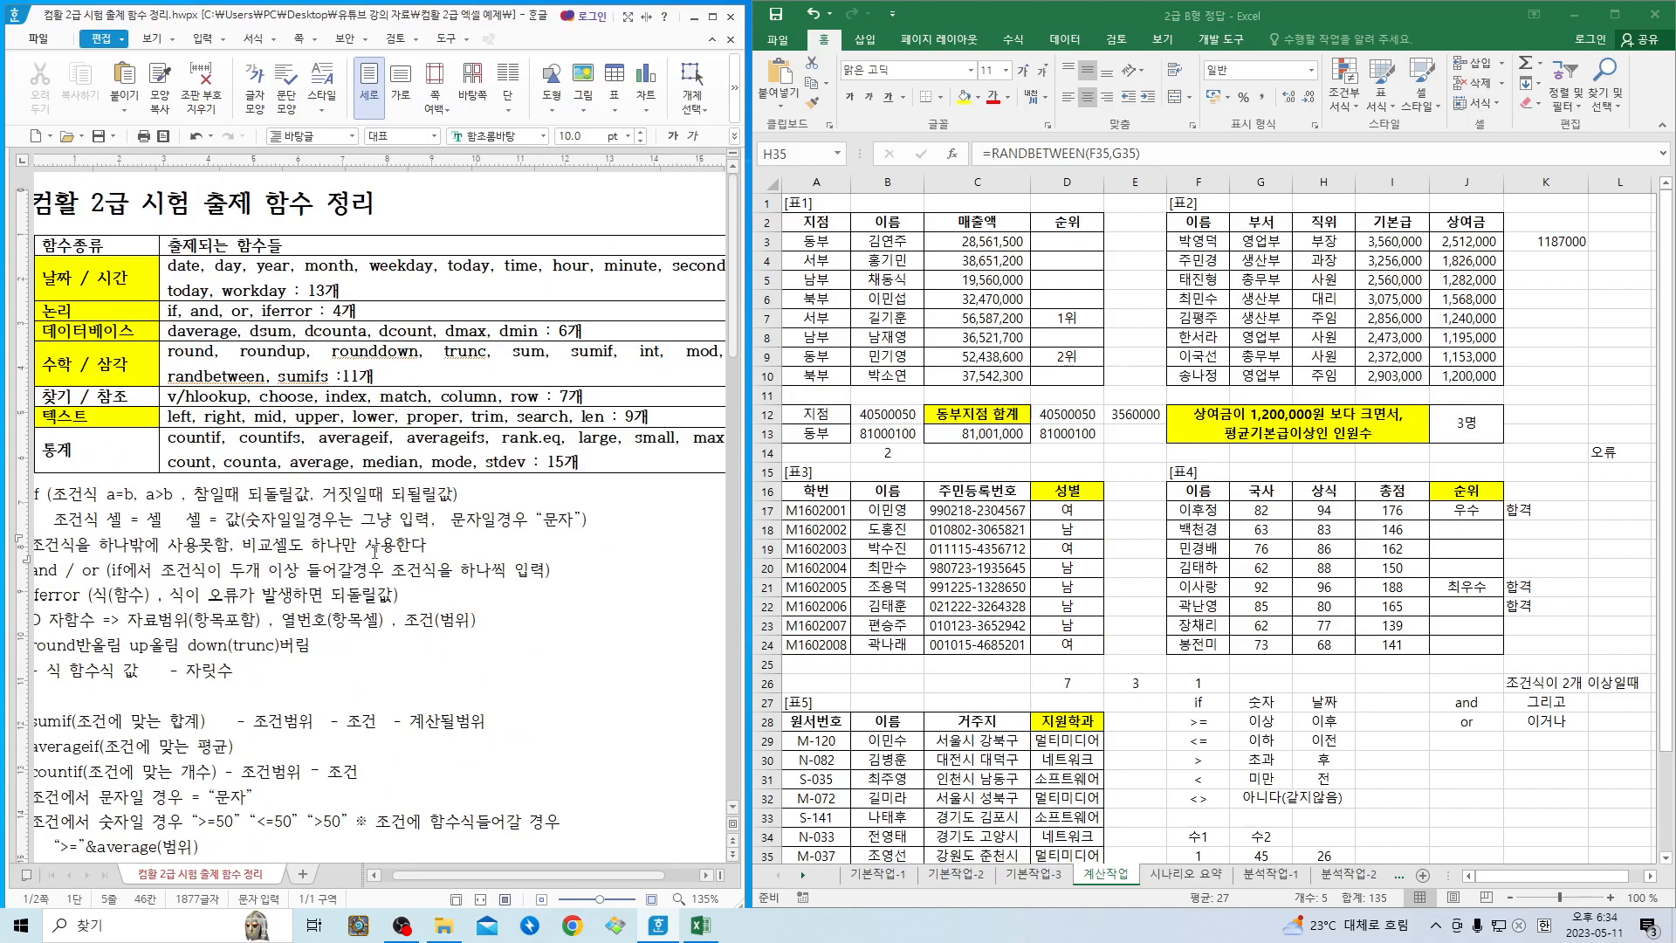
pyautogui.click(291, 571)
pyautogui.click(402, 924)
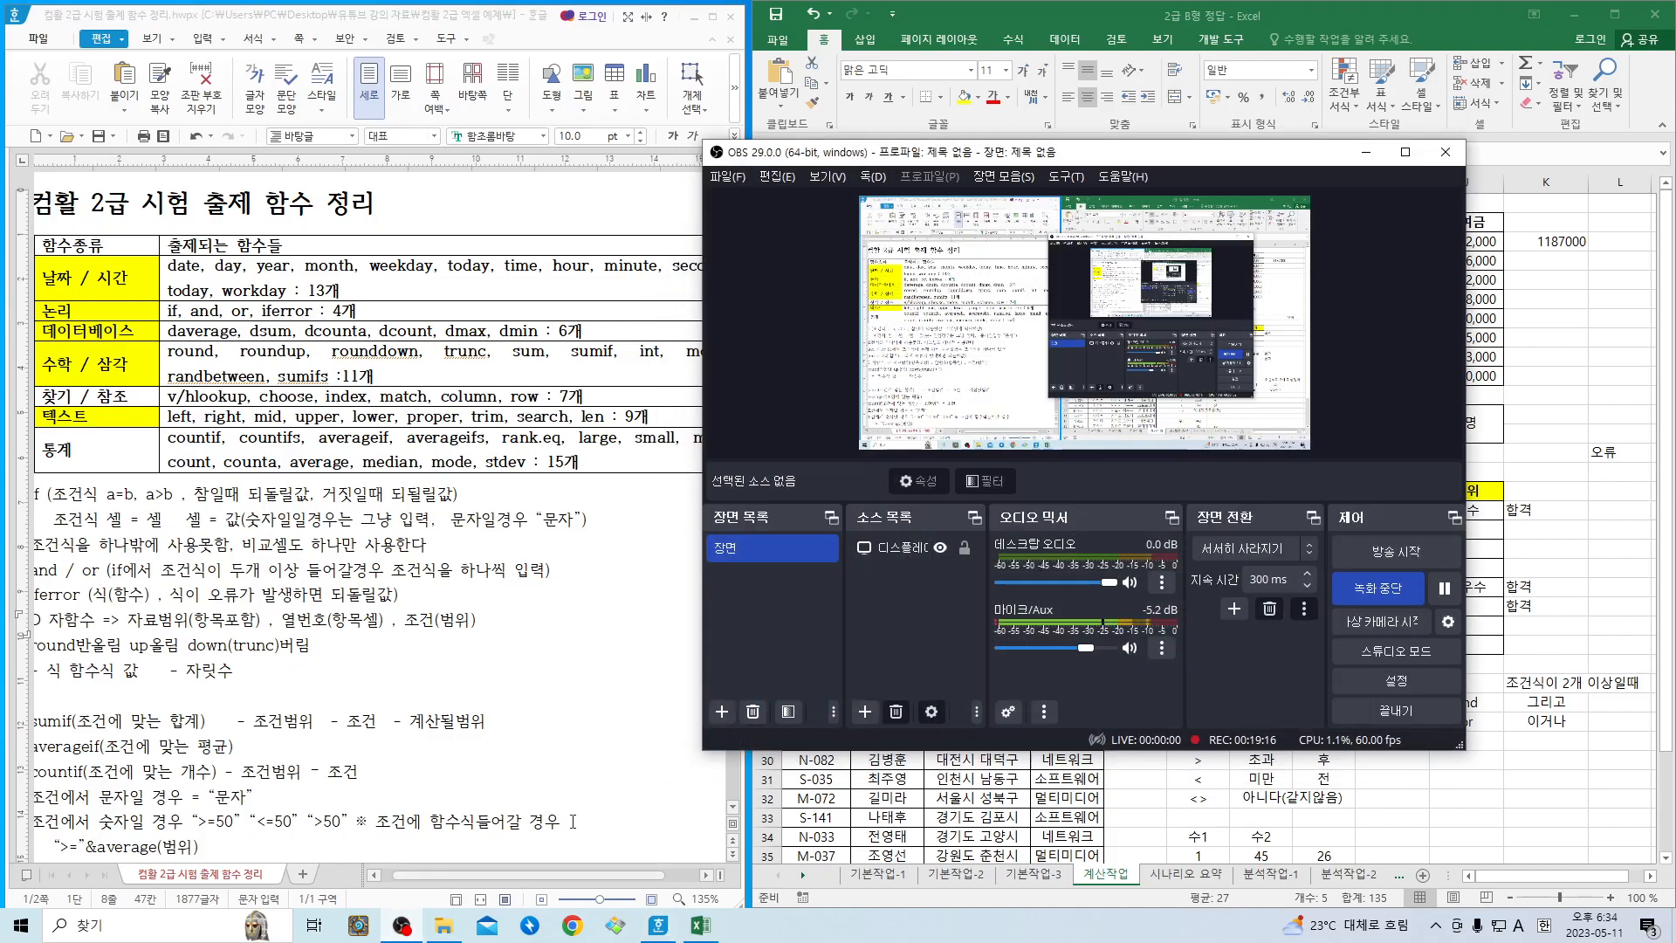